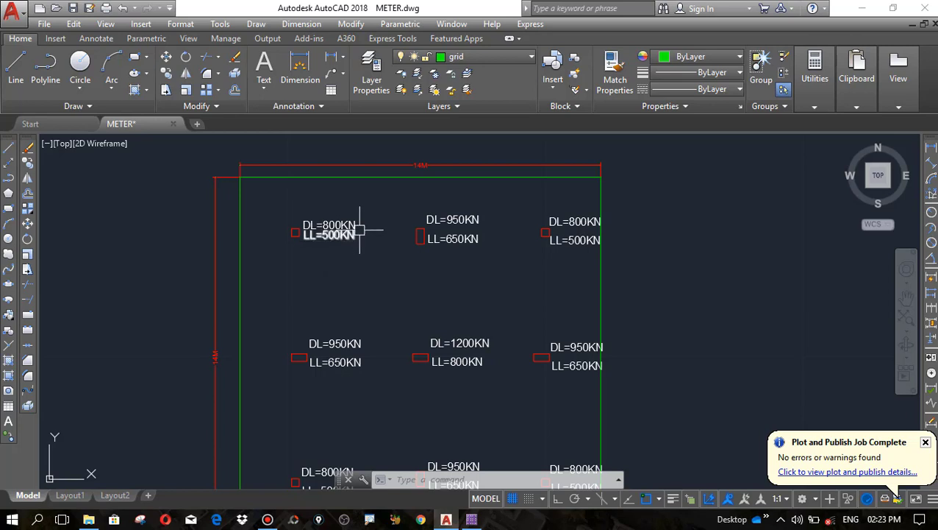
pyautogui.scroll(-4, 379, 252)
pyautogui.scroll(4, 439, 304)
pyautogui.scroll(-4, 350, 341)
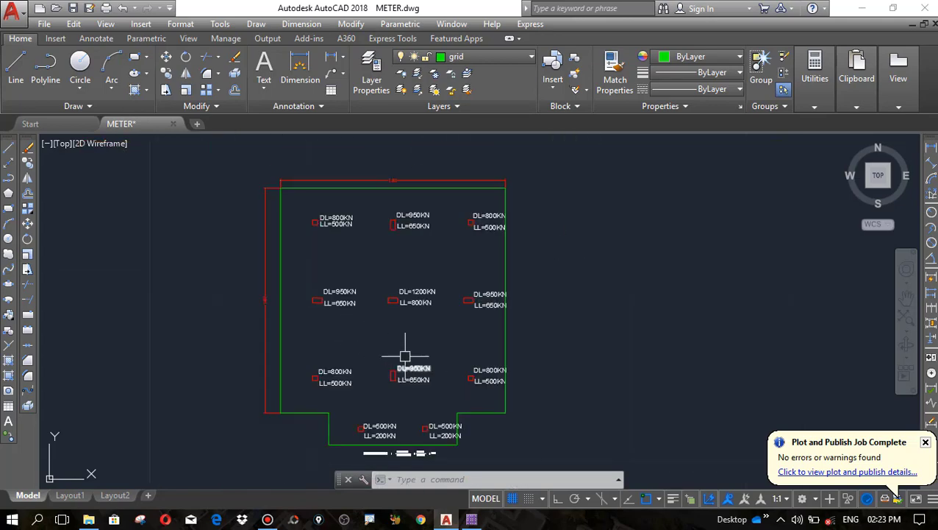
pyautogui.scroll(4, 384, 357)
pyautogui.scroll(-2, 378, 348)
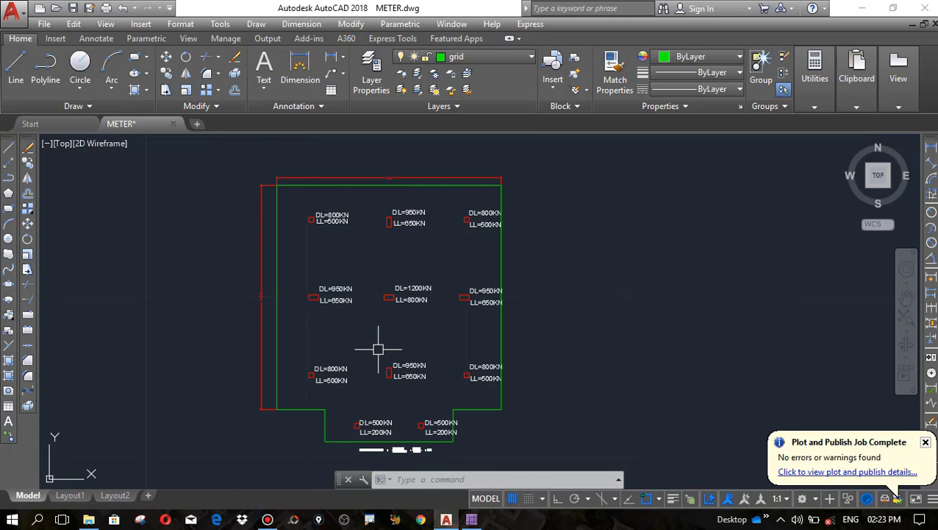
# Step: Switch to SAFE 2016 and create a new blank model using the IS 456-2000 design code
pyautogui.click(474, 520)
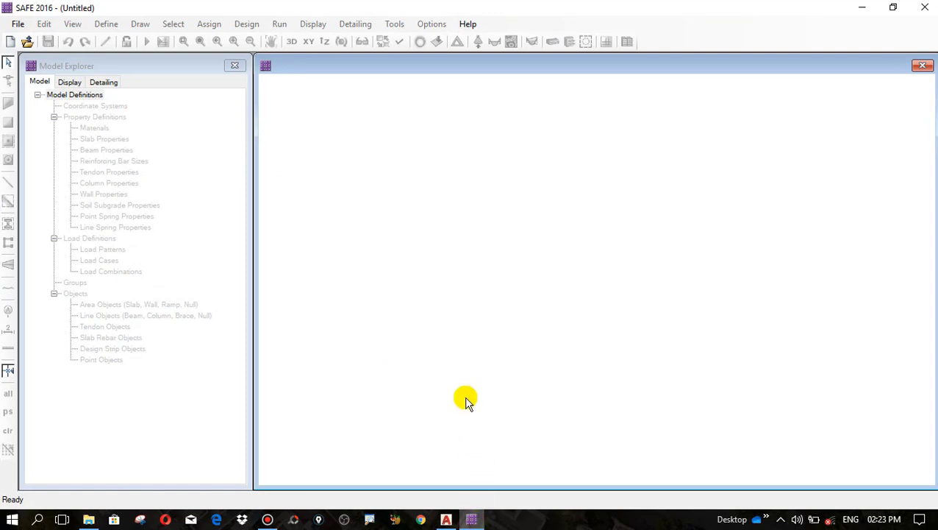
pyautogui.click(17, 24)
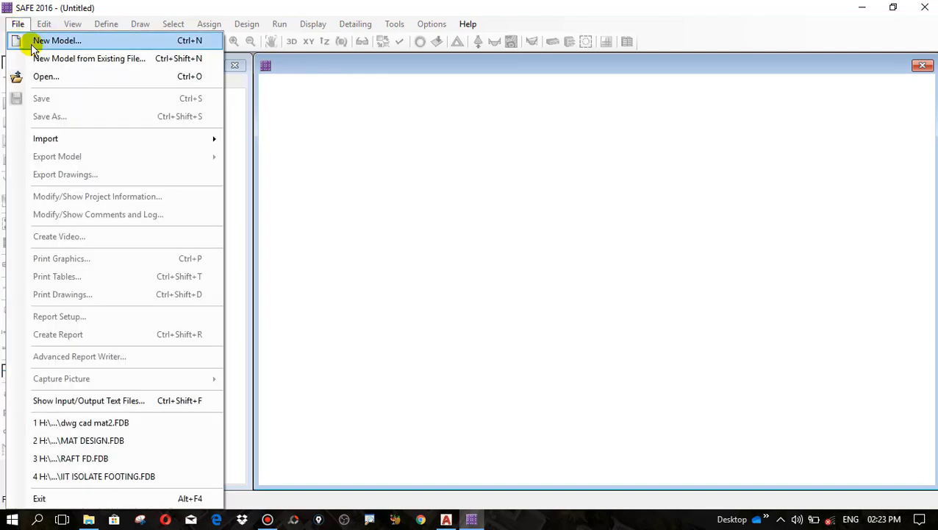
pyautogui.click(35, 41)
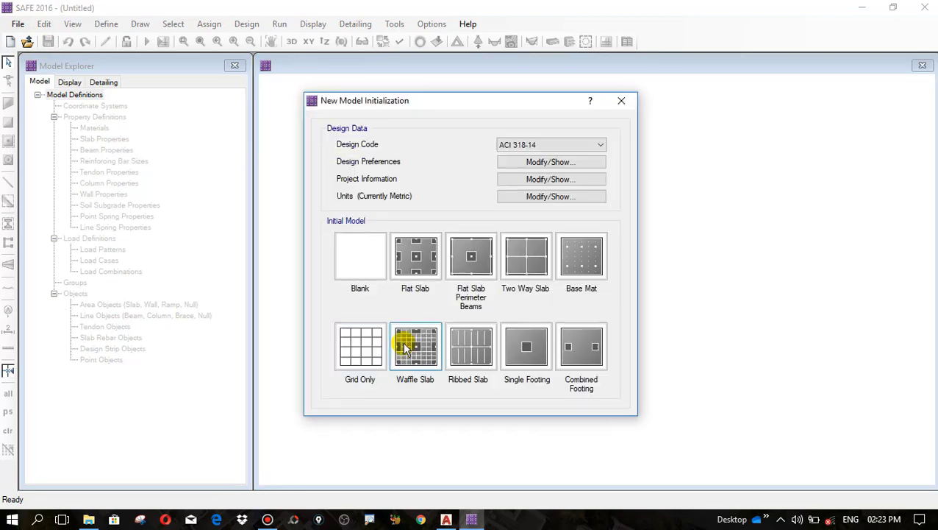
pyautogui.click(536, 145)
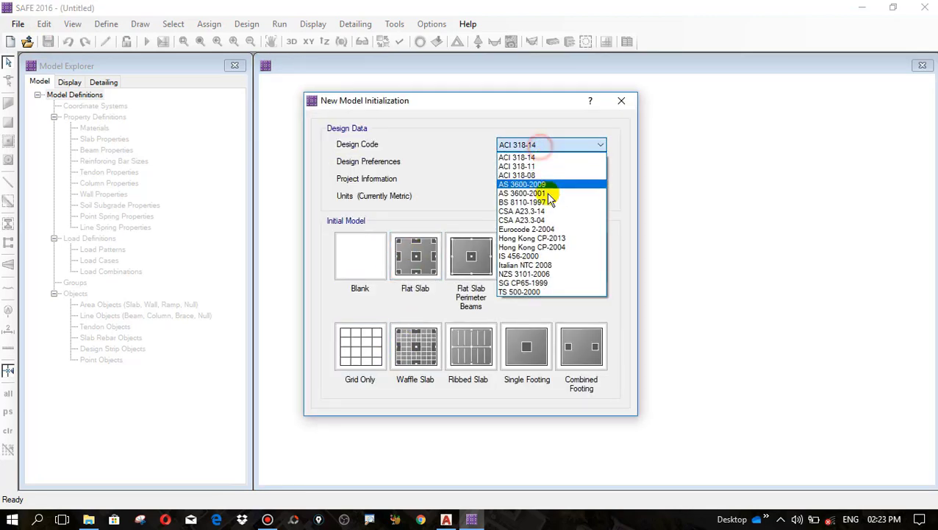
pyautogui.click(518, 256)
pyautogui.doubleClick(363, 252)
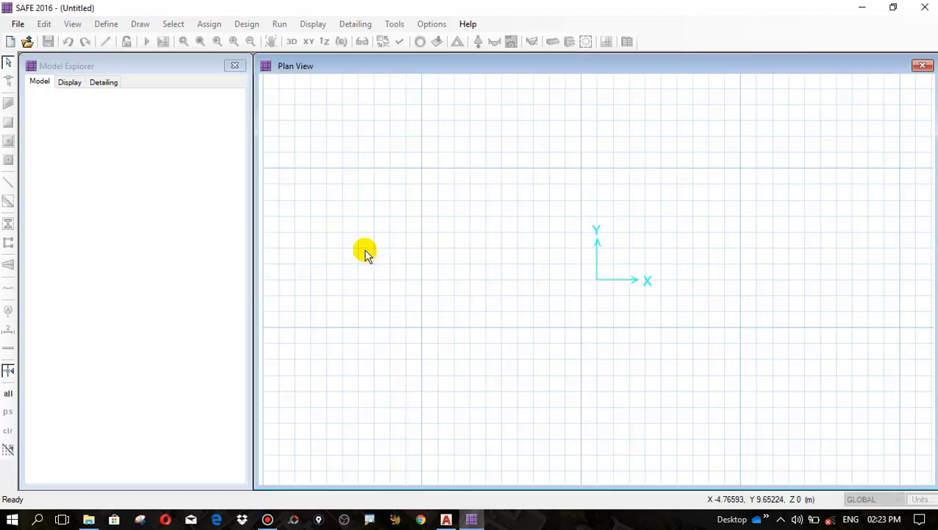
# Step: In the design preferences, set the slab's top and bottom clear covers to 50 mm for non-prestressed reinforcement
pyautogui.click(257, 28)
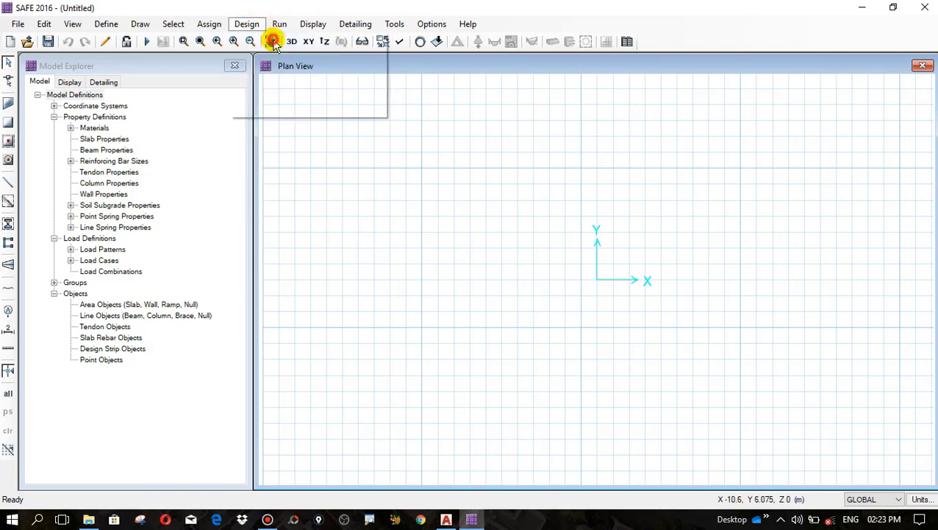
pyautogui.click(269, 39)
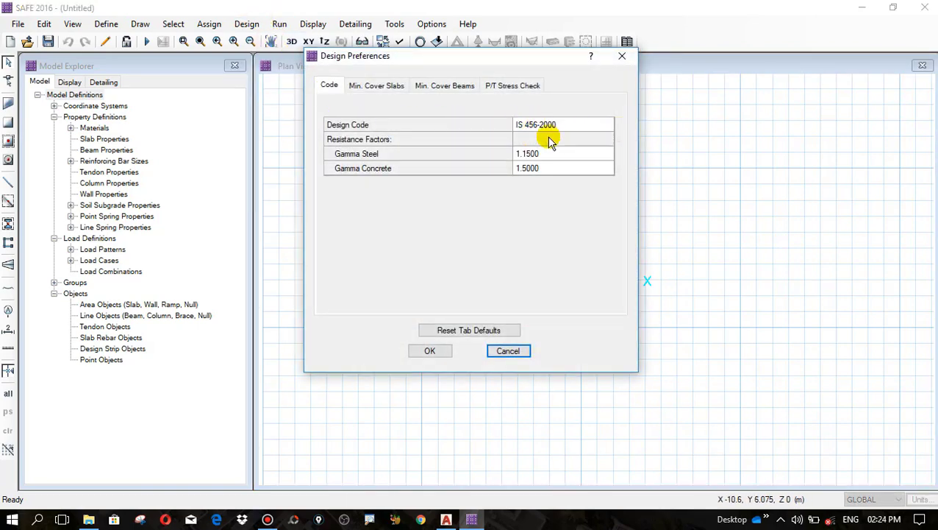
pyautogui.click(381, 87)
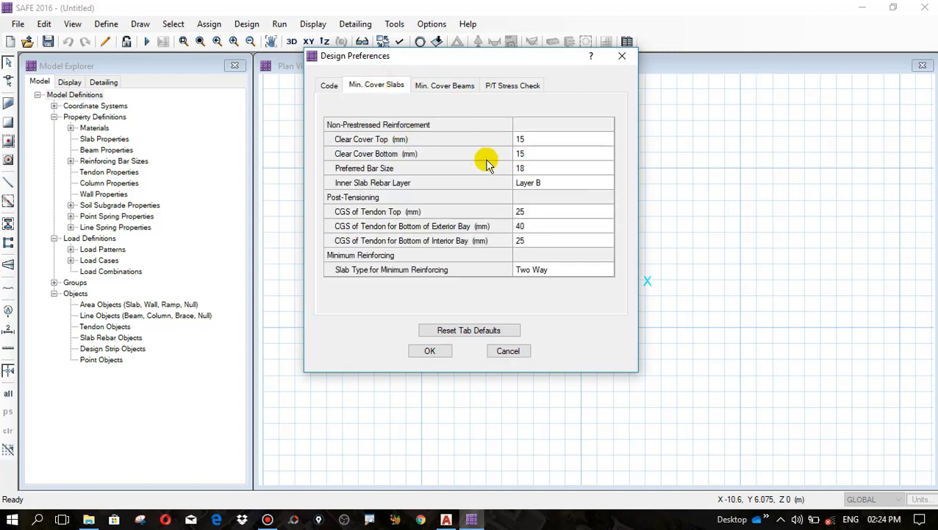
pyautogui.click(538, 140)
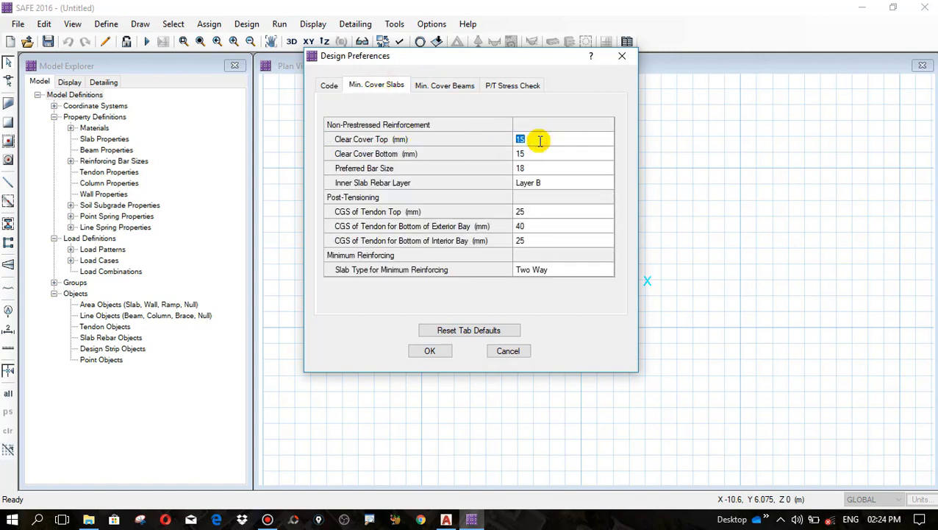
pyautogui.write('50')
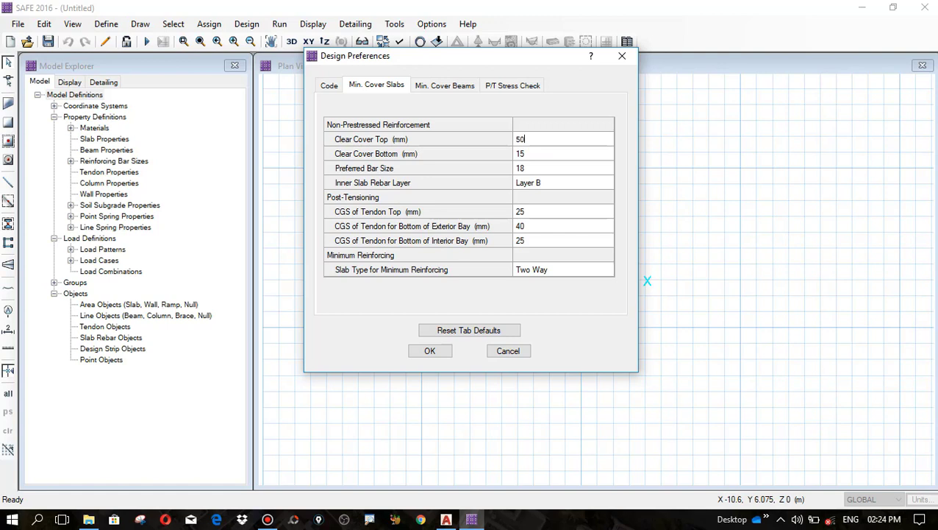
pyautogui.click(539, 144)
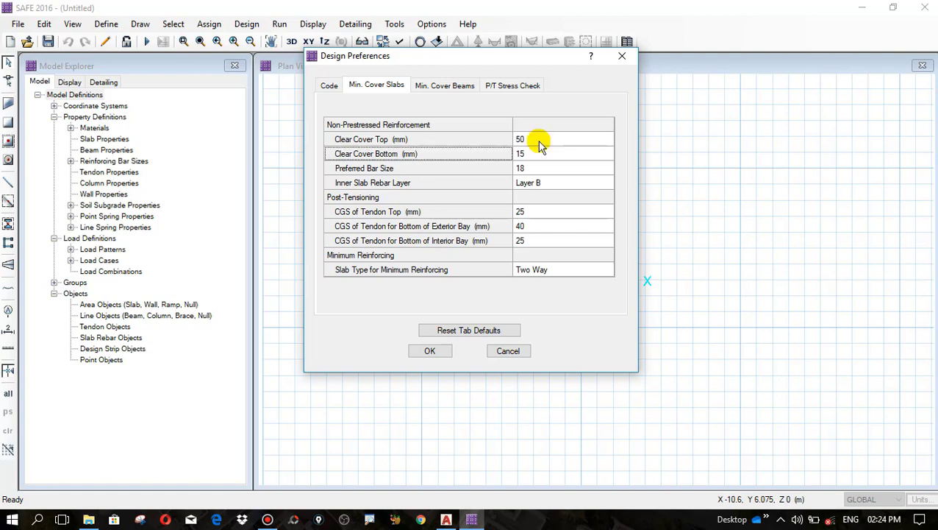
pyautogui.click(535, 156)
pyautogui.write('50')
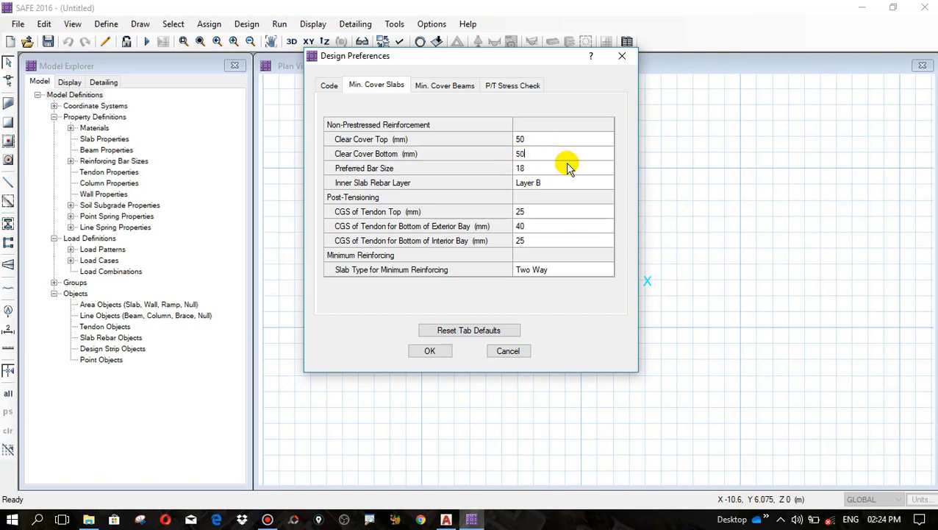
# Step: Set the preferred slab bar size to 16 and accept the design preferences
pyautogui.click(548, 169)
pyautogui.click(593, 172)
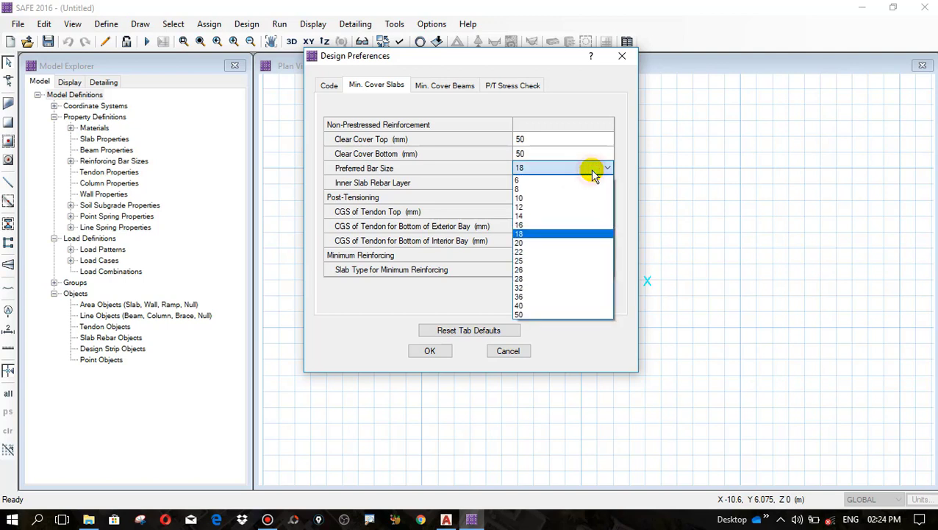
pyautogui.click(532, 227)
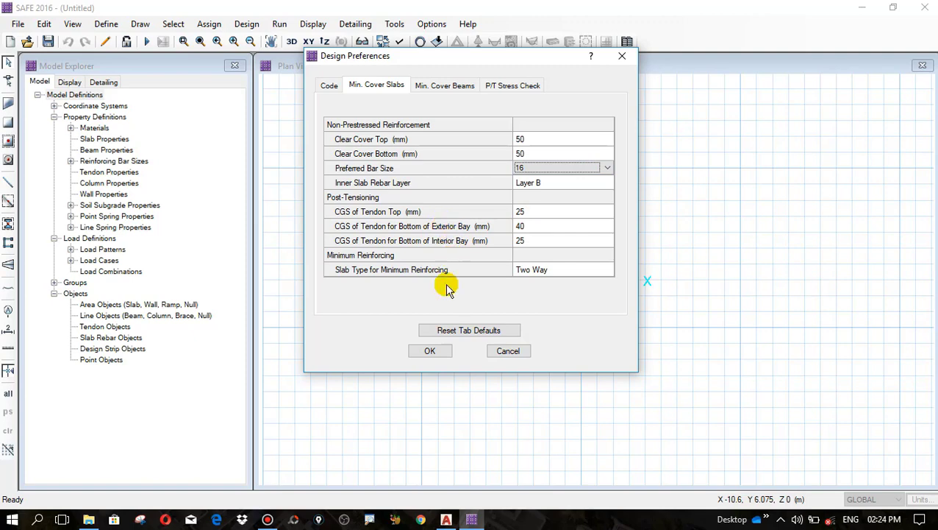
pyautogui.click(430, 350)
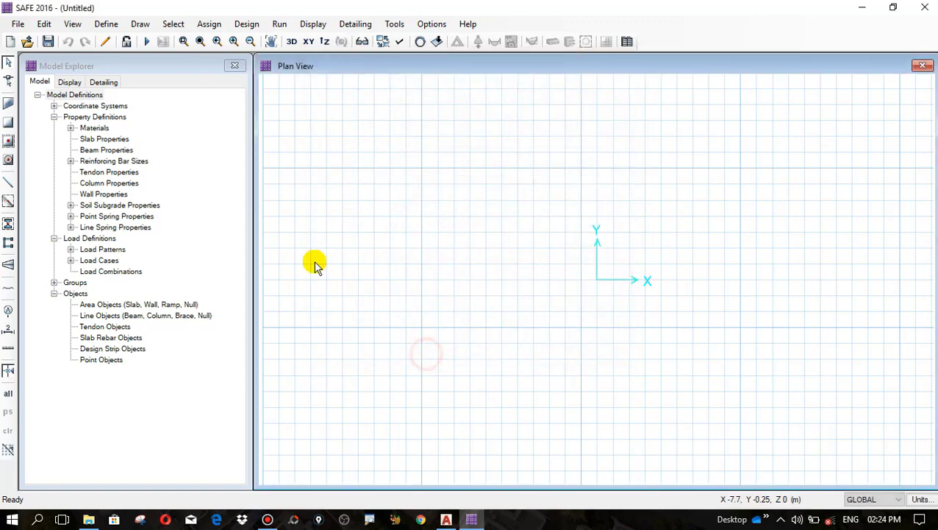
# Step: Start a DXF/DWG architectural plan import and open the file dxf from the ut folder
pyautogui.click(18, 24)
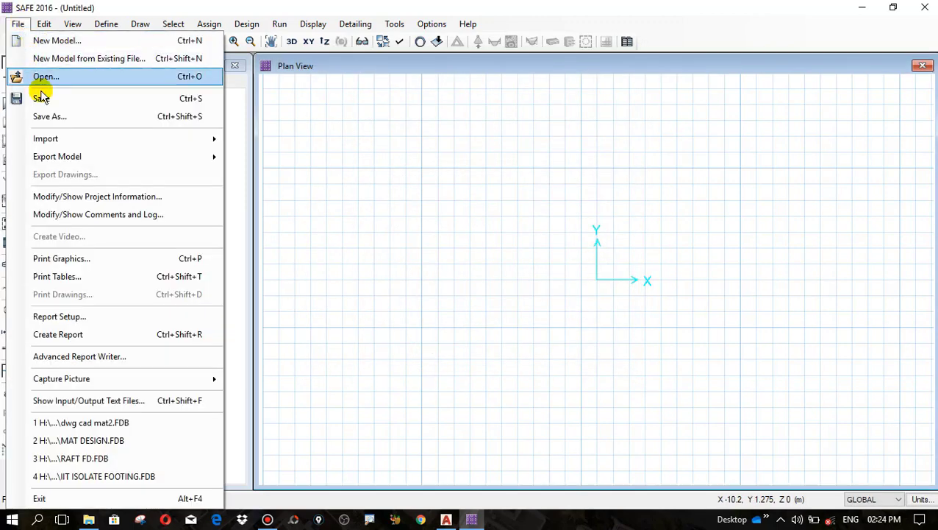
pyautogui.moveTo(77, 140)
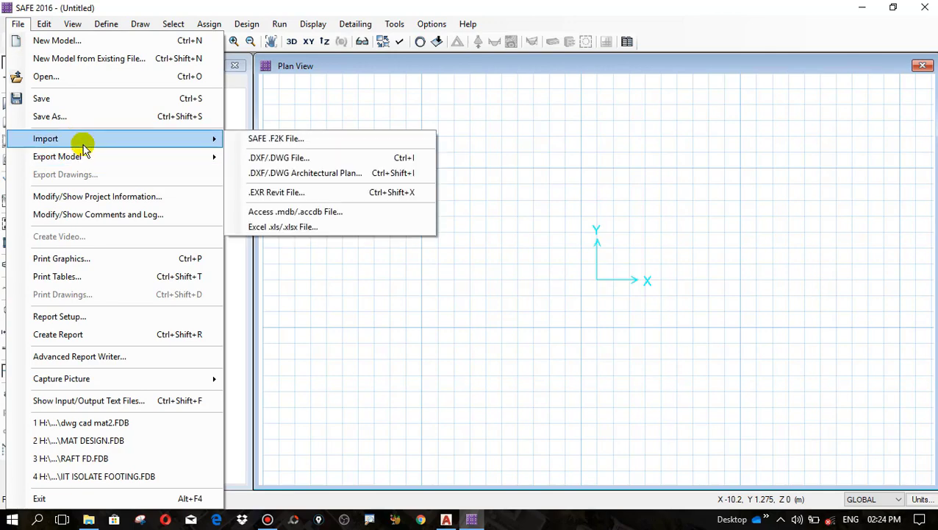
pyautogui.click(314, 178)
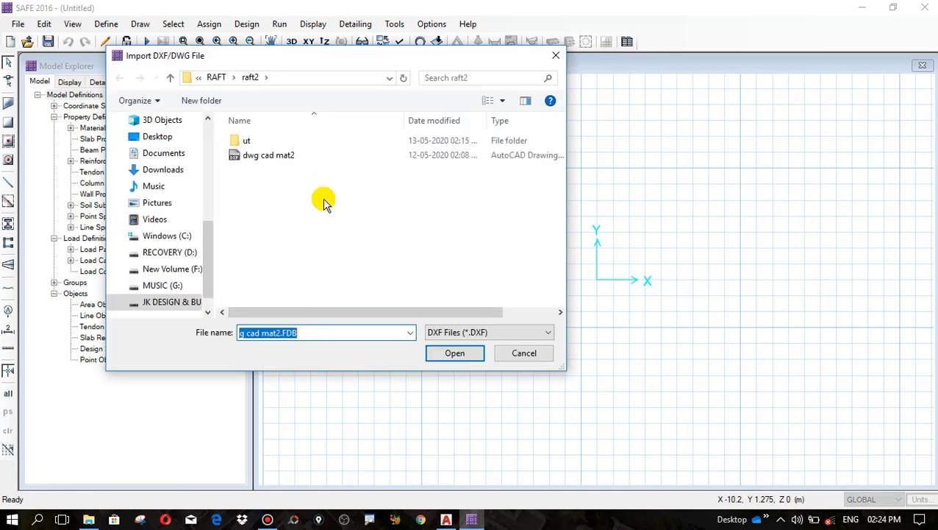
pyautogui.click(246, 139)
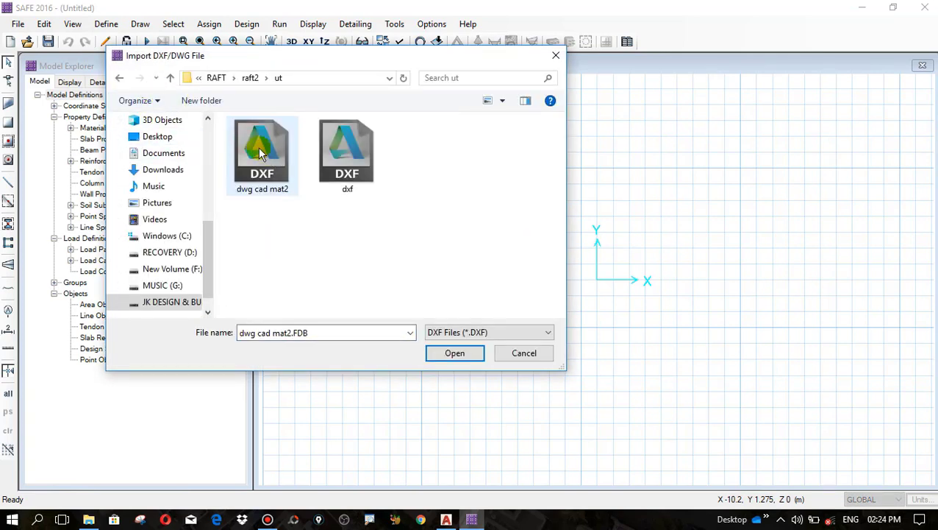
pyautogui.click(345, 173)
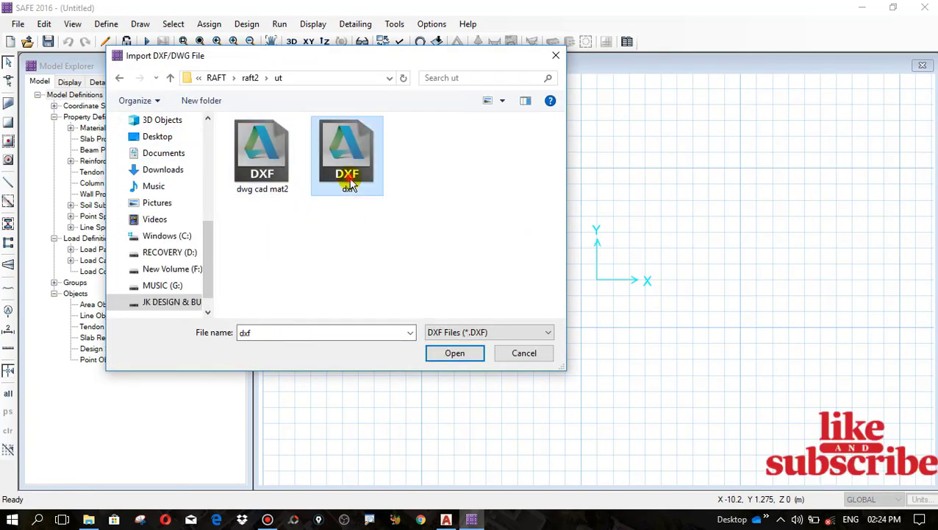
pyautogui.click(455, 354)
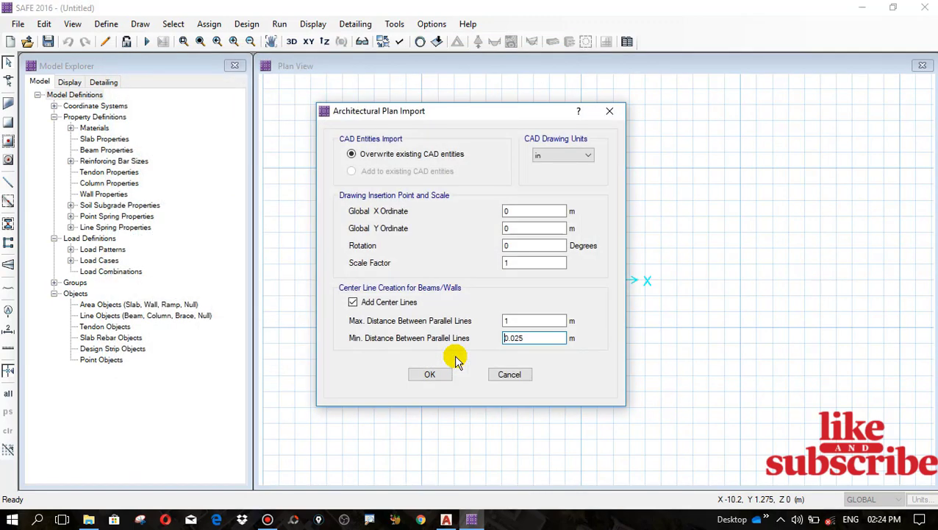
# Step: Set the CAD drawing units to m and complete the architectural plan import
pyautogui.click(564, 157)
pyautogui.click(541, 203)
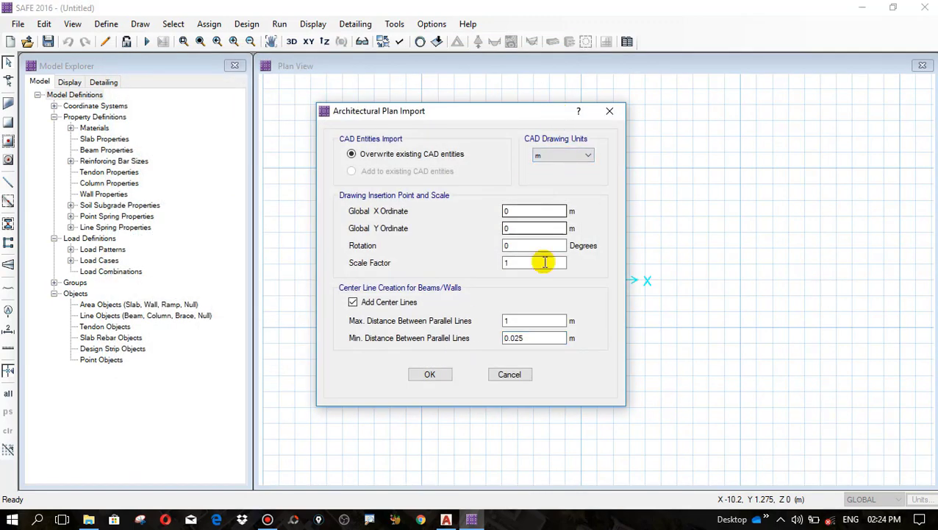
pyautogui.click(450, 375)
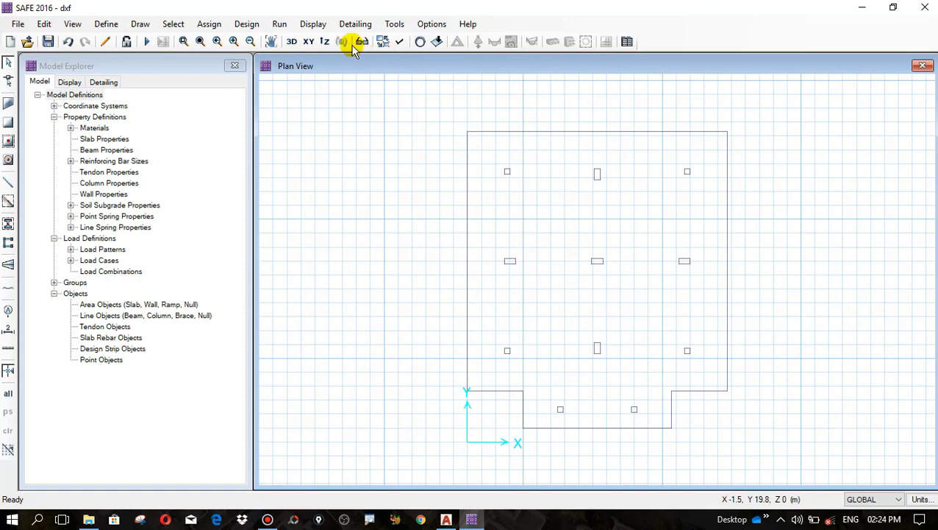
# Step: Turn off the Horizon grid in the plan view's display options
pyautogui.click(398, 41)
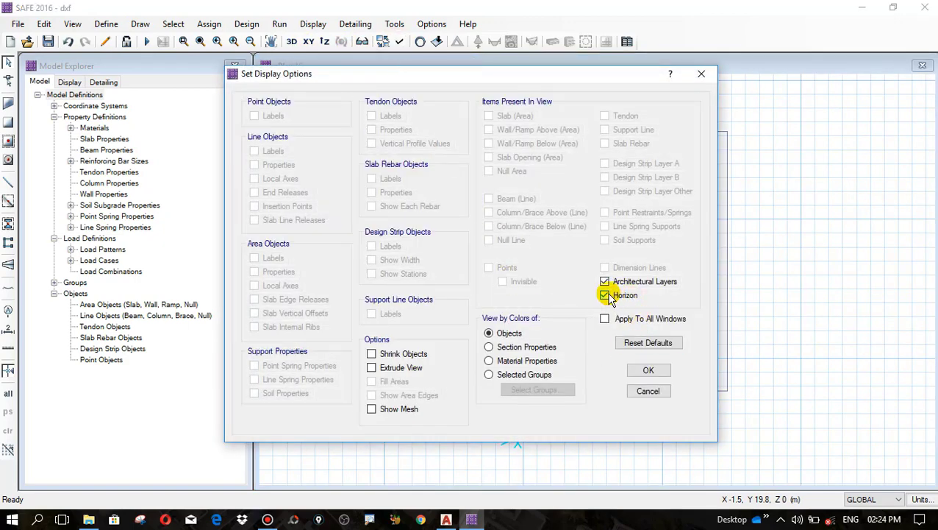
pyautogui.click(605, 295)
pyautogui.click(648, 370)
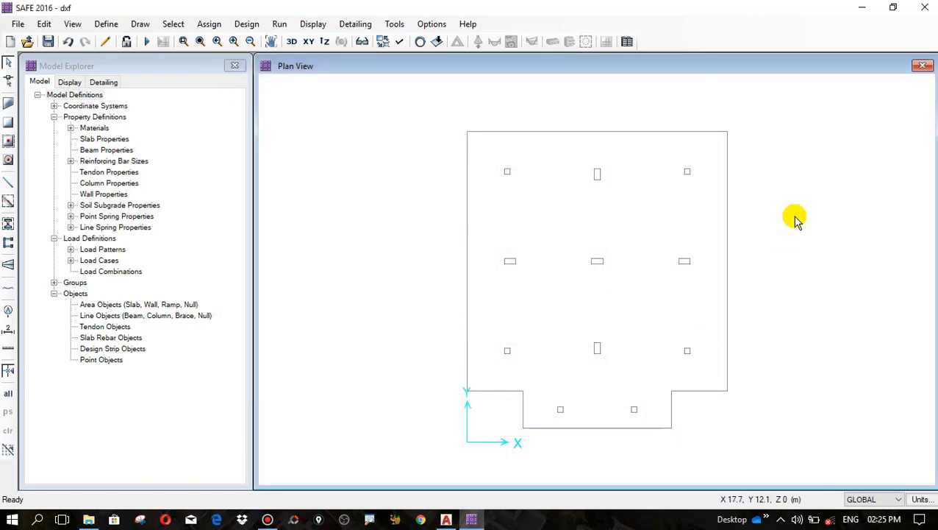
pyautogui.click(748, 288)
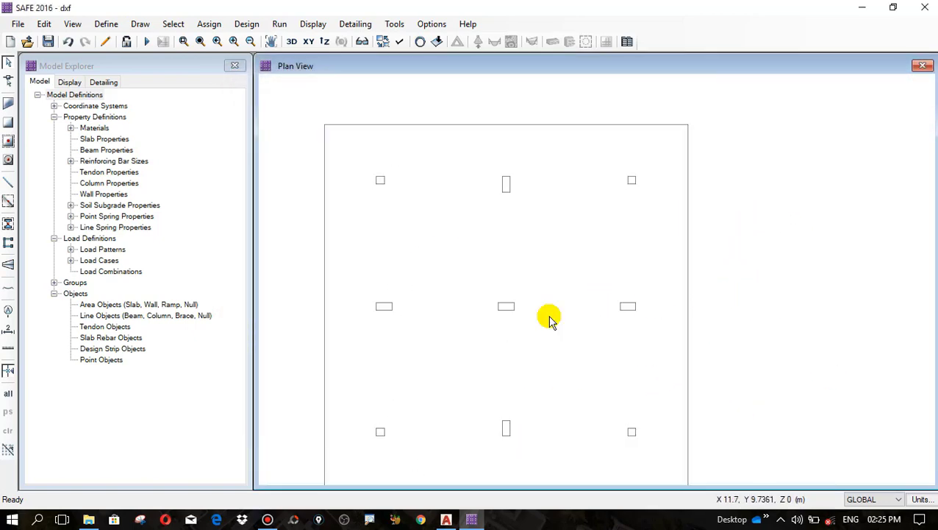
pyautogui.click(7, 329)
pyautogui.click(325, 126)
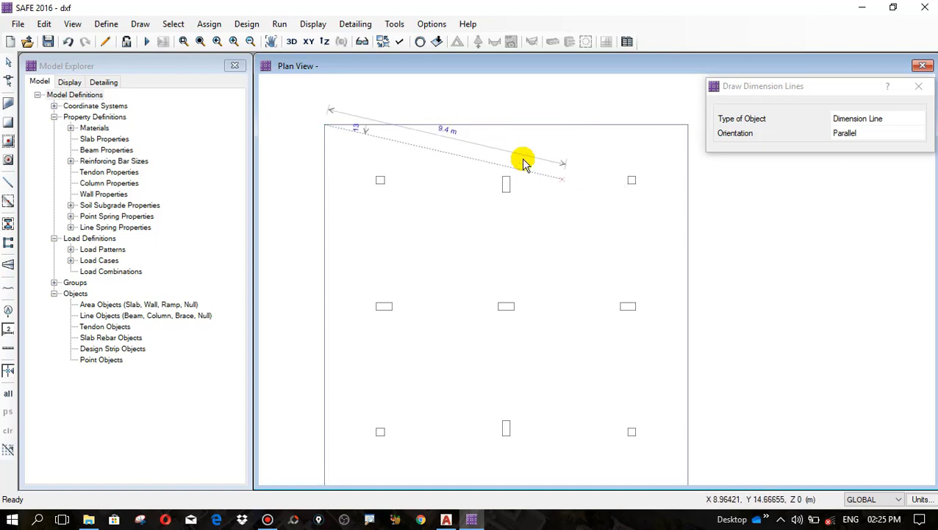
pyautogui.scroll(-2, 583, 195)
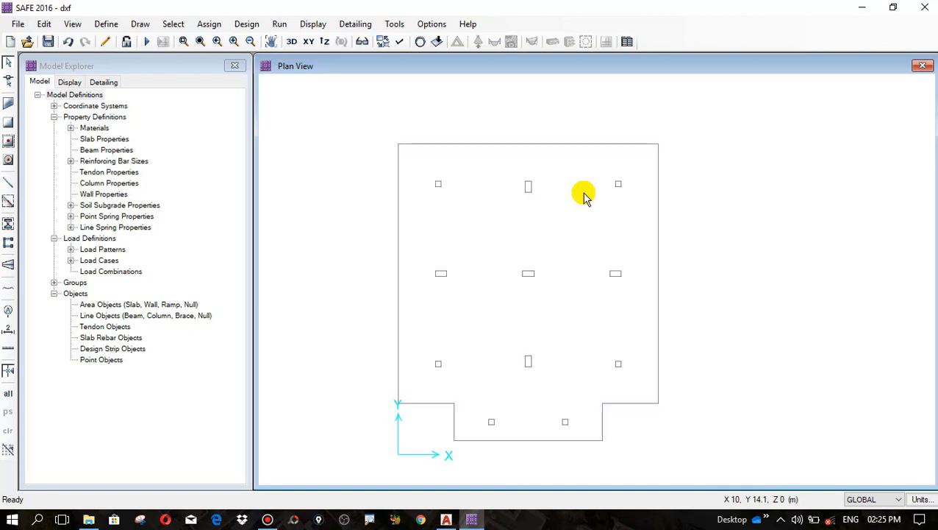
# Step: Open the CSAC30 concrete material's properties and rename the material m25
pyautogui.click(110, 24)
pyautogui.click(140, 38)
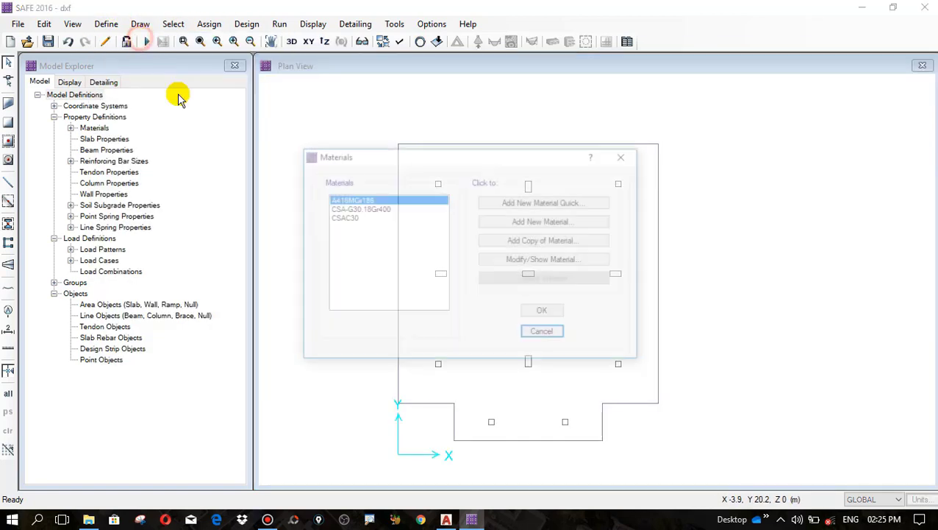
pyautogui.click(356, 219)
pyautogui.click(530, 262)
pyautogui.doubleClick(508, 87)
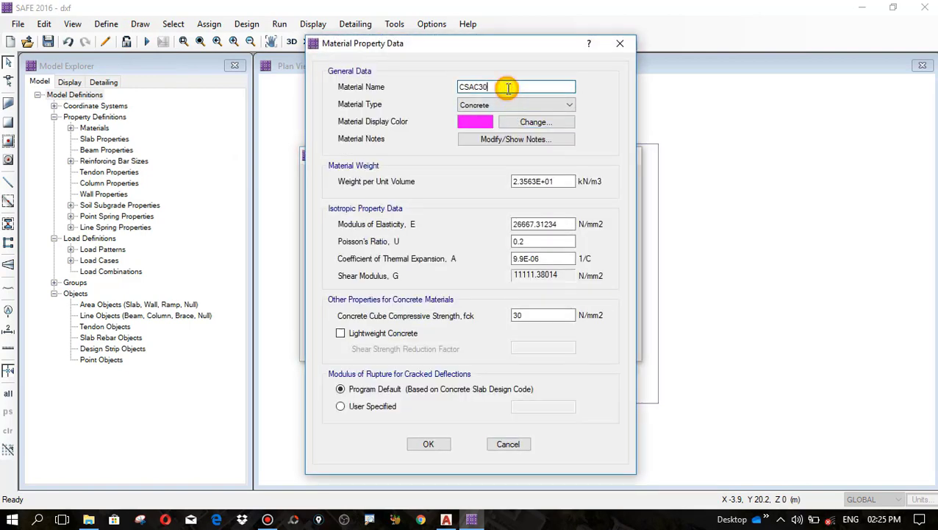
pyautogui.write('m')
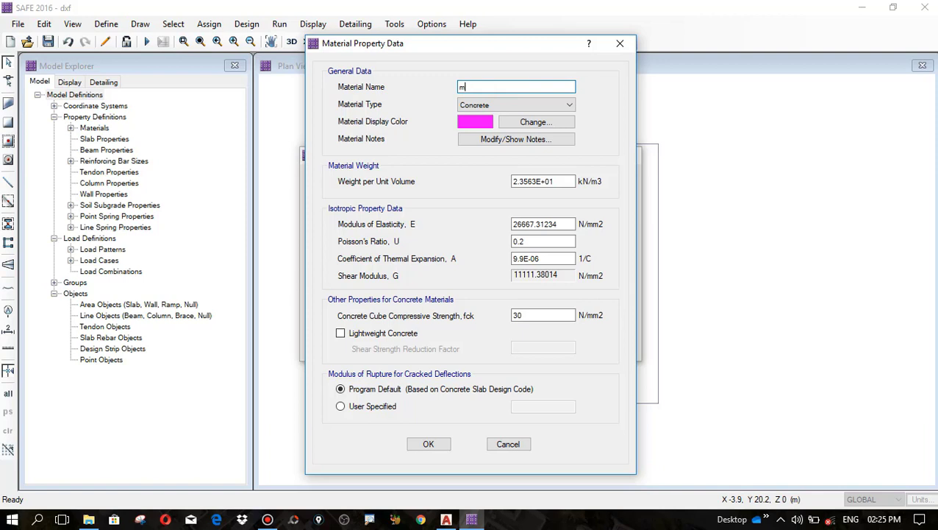
# Step: Set the m25 concrete's unit weight to 25 kN/m3, elastic modulus to 5000 N/mm2 and cube strength fck to 25 N/mm2
pyautogui.doubleClick(529, 182)
pyautogui.write('25')
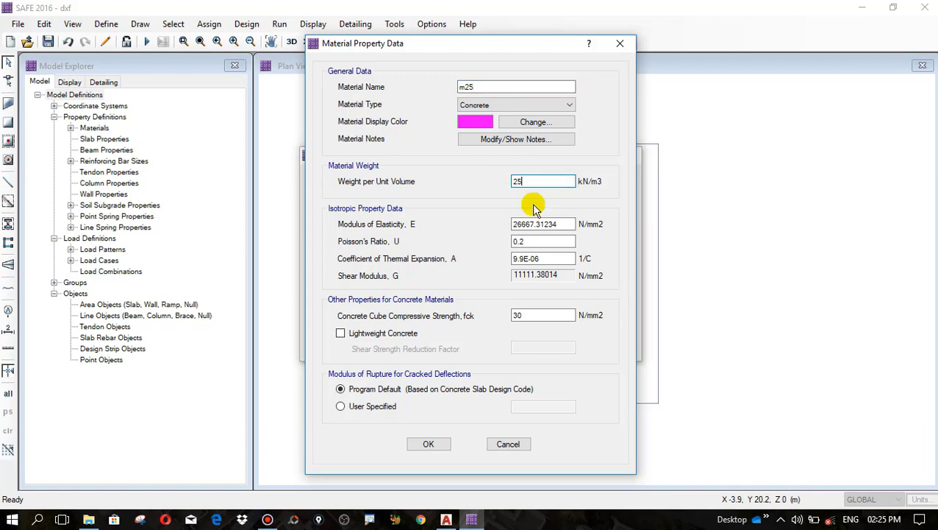
pyautogui.moveTo(569, 223); pyautogui.dragTo(490, 224)
pyautogui.write('5000')
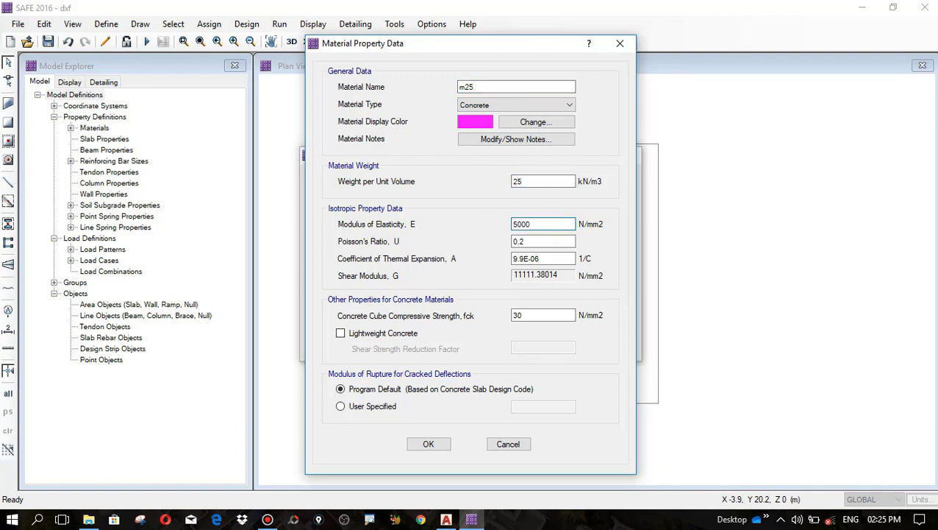
pyautogui.moveTo(540, 316); pyautogui.dragTo(503, 316)
pyautogui.write('25')
pyautogui.click(428, 443)
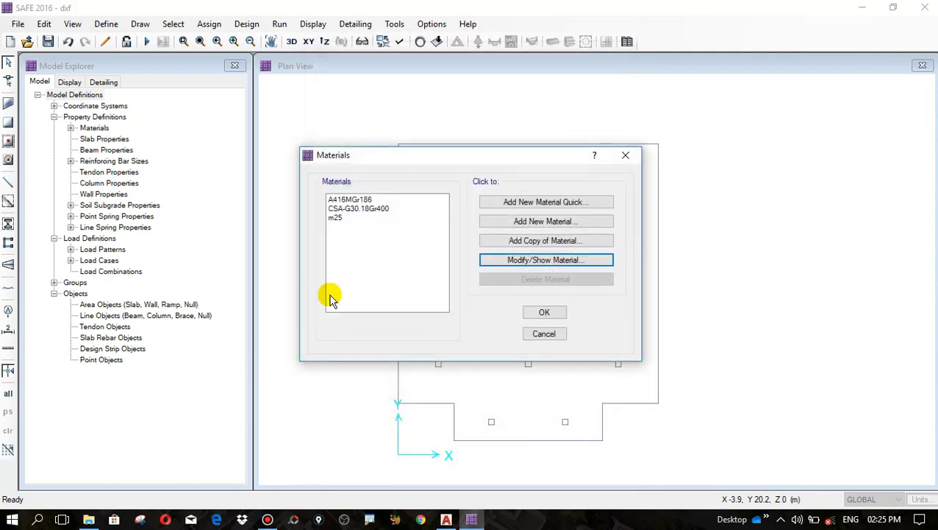
# Step: Open the CSA-G30.18Gr400 rebar material's properties and rename the material fe500
pyautogui.click(361, 210)
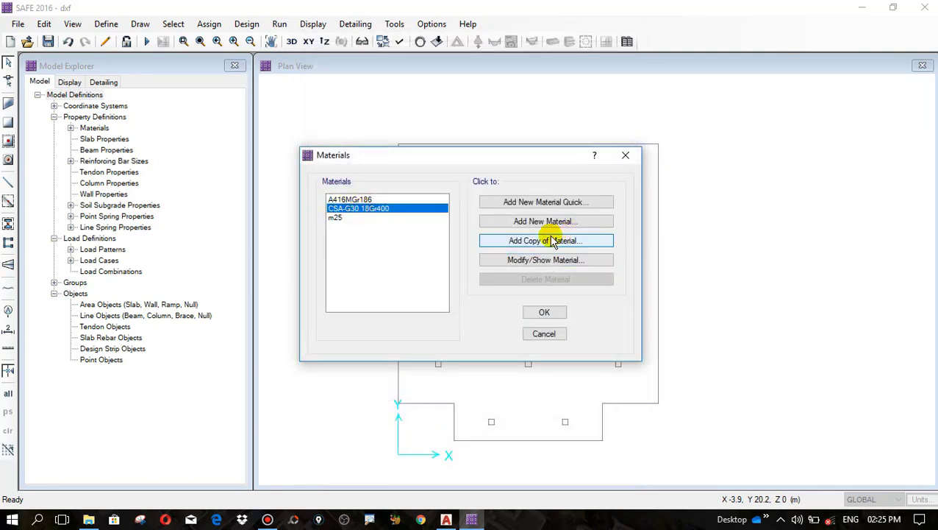
pyautogui.click(529, 259)
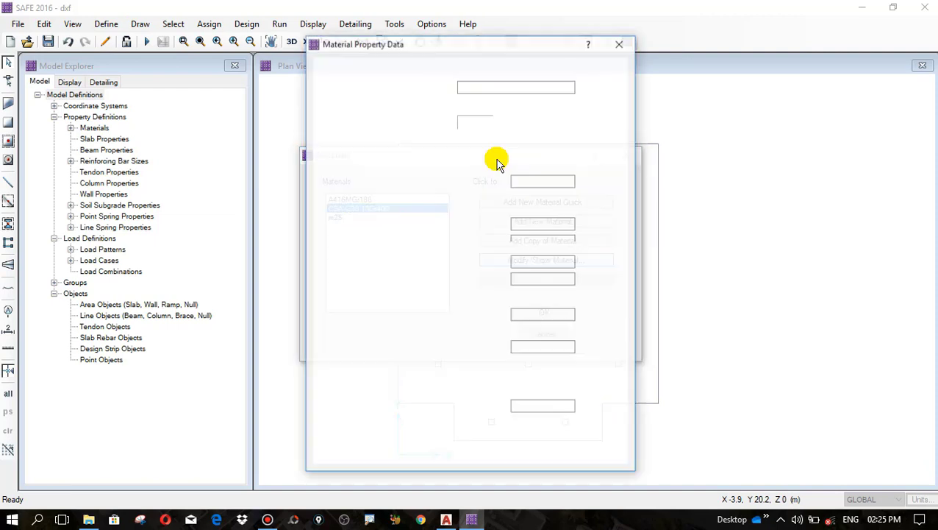
pyautogui.rightClick(533, 87)
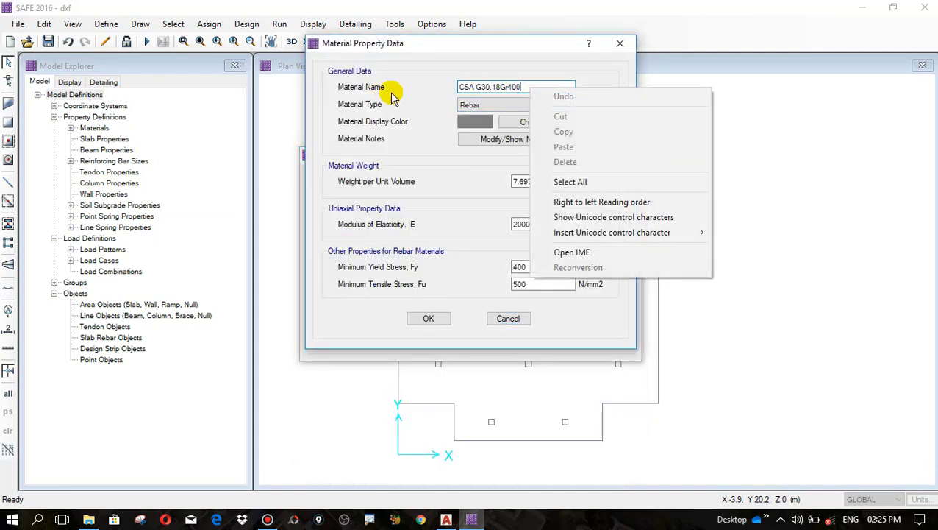
pyautogui.click(388, 88)
pyautogui.click(523, 85)
pyautogui.moveTo(524, 86); pyautogui.dragTo(423, 86)
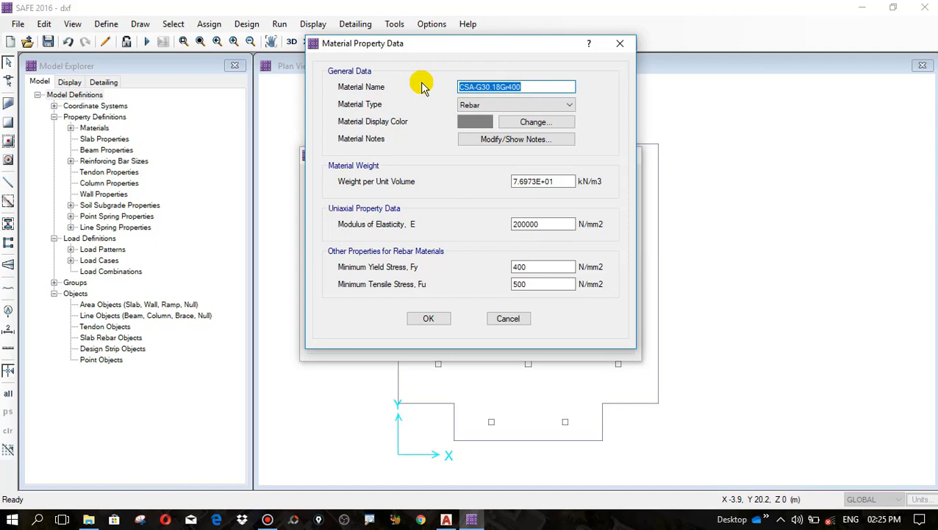
pyautogui.write('fe500')
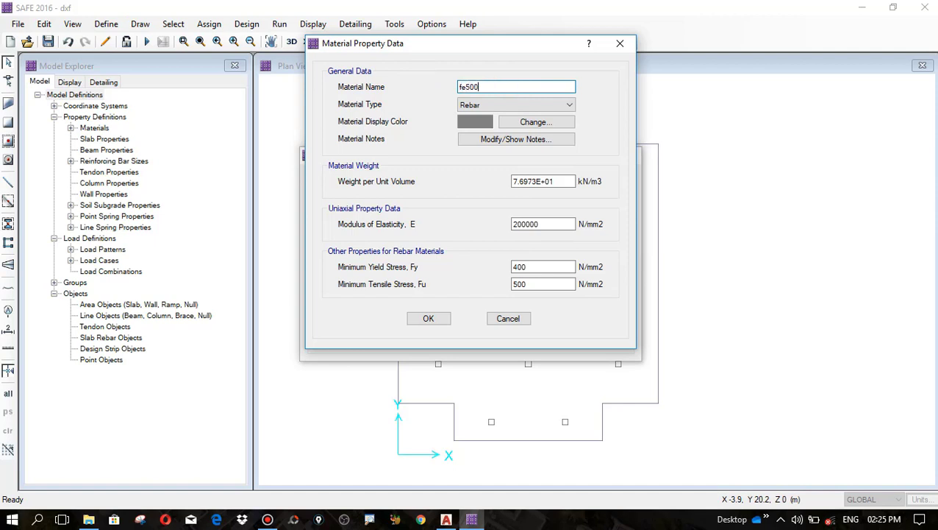
# Step: Set the fe500 rebar's unit weight to 78.5 kN/m3 and both minimum yield and tensile stress to 500 N/mm2, then finish the materials definition
pyautogui.moveTo(548, 184); pyautogui.dragTo(435, 186)
pyautogui.write('78.5')
pyautogui.moveTo(528, 267); pyautogui.dragTo(488, 266)
pyautogui.write('500')
pyautogui.moveTo(544, 284); pyautogui.dragTo(487, 283)
pyautogui.write('500')
pyautogui.click(436, 316)
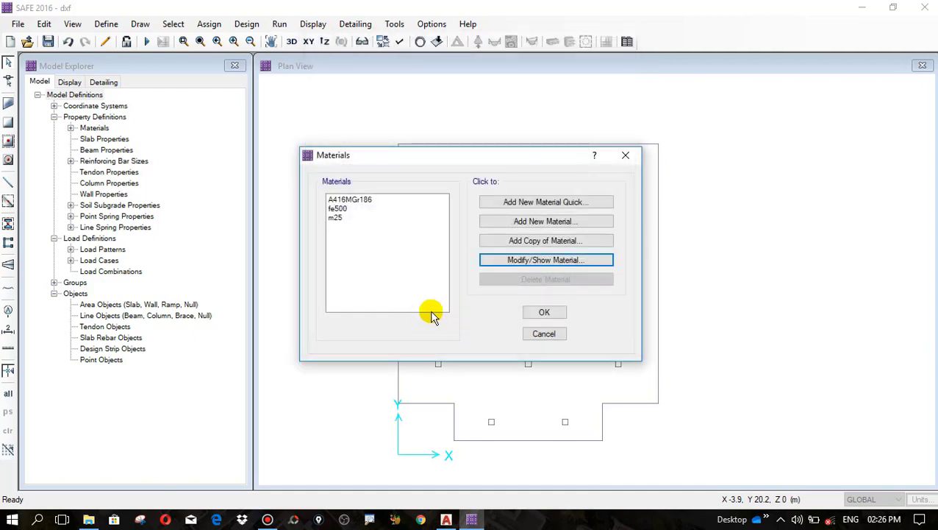
pyautogui.click(537, 313)
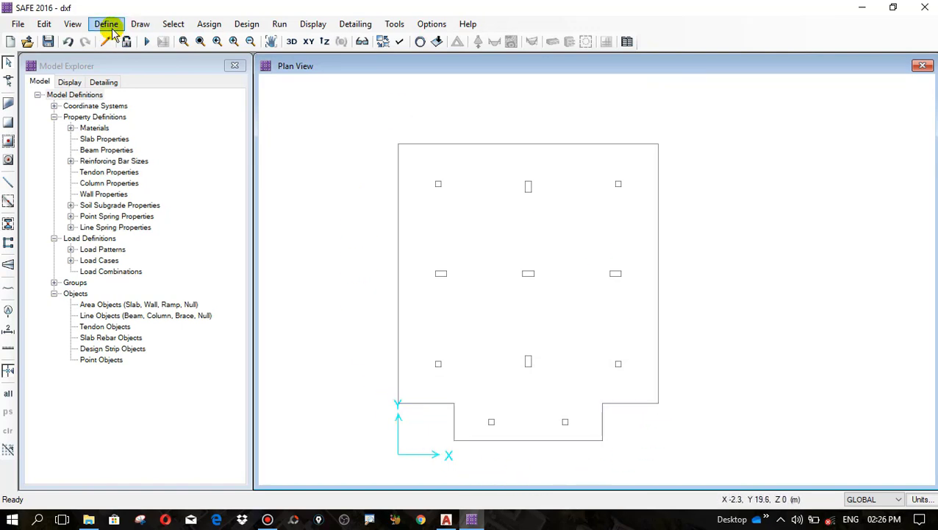
# Step: Add a slab property named mat 400mm with type Mat and a thickness of 400 mm
pyautogui.click(110, 28)
pyautogui.click(123, 57)
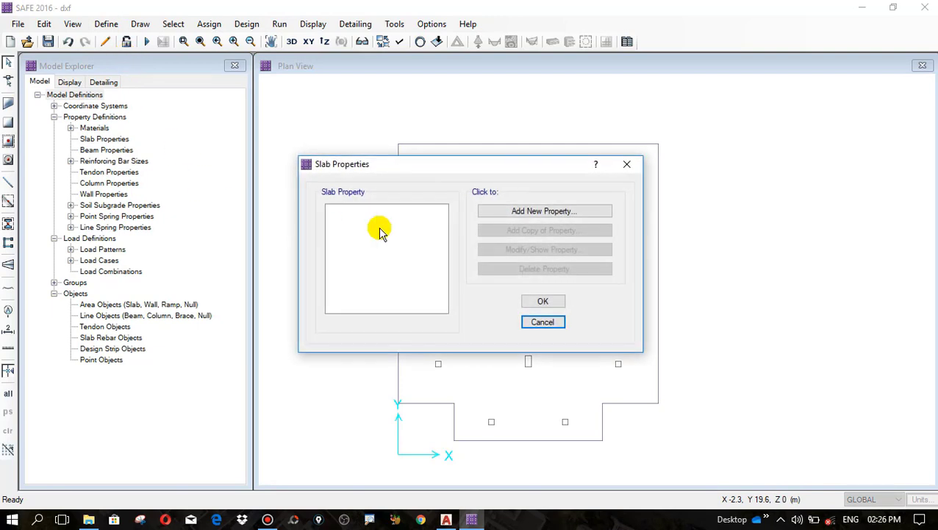
pyautogui.click(520, 210)
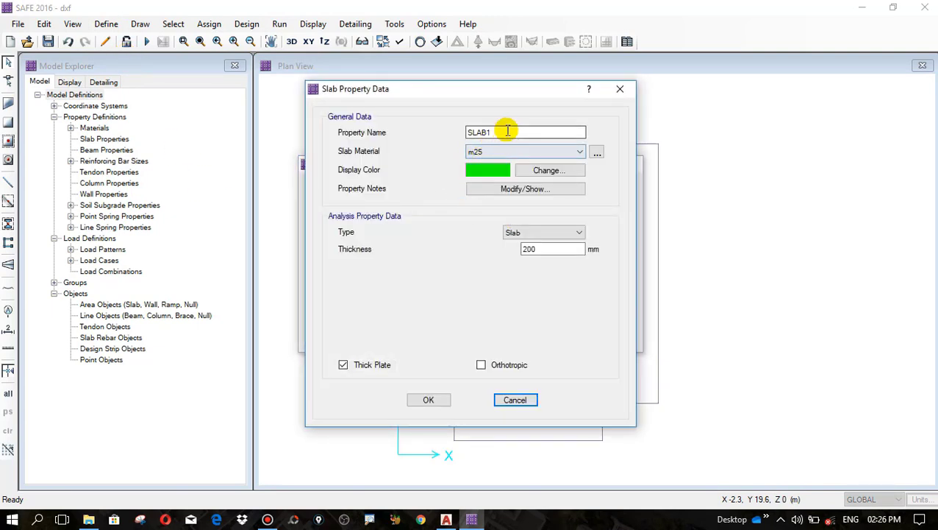
pyautogui.doubleClick(506, 131)
pyautogui.write('mat 400mm')
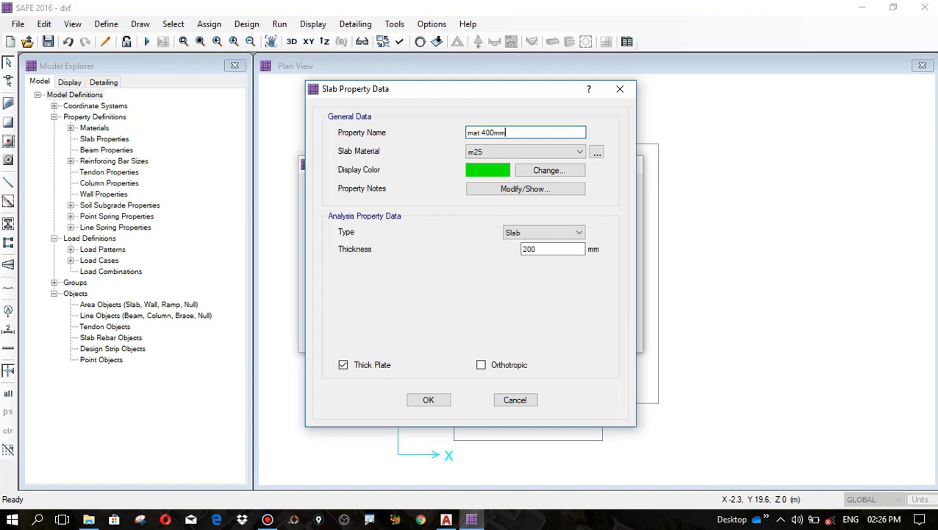
pyautogui.click(524, 233)
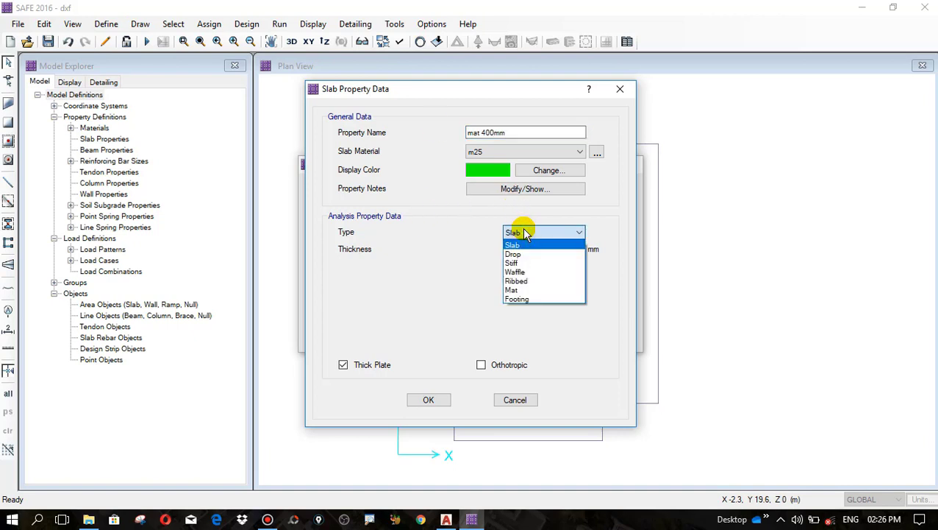
pyautogui.click(521, 290)
pyautogui.moveTo(559, 248); pyautogui.dragTo(499, 249)
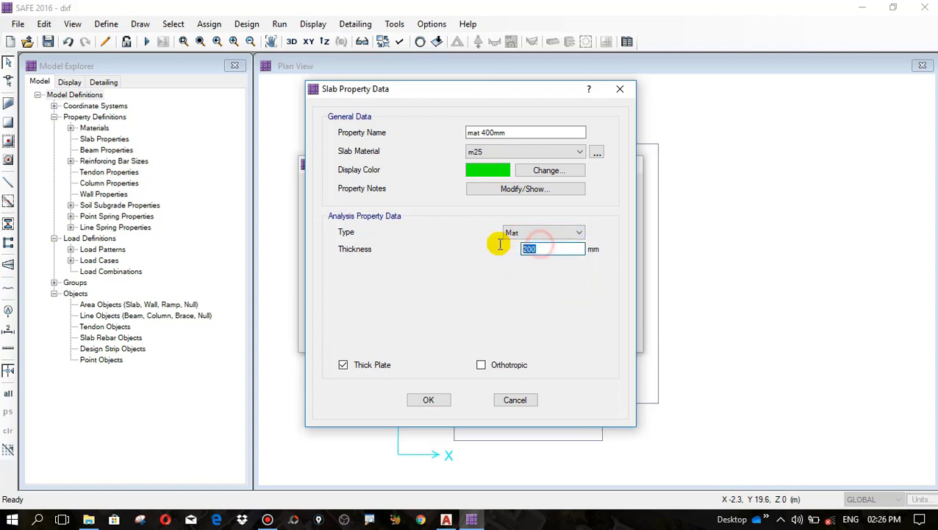
pyautogui.write('4')
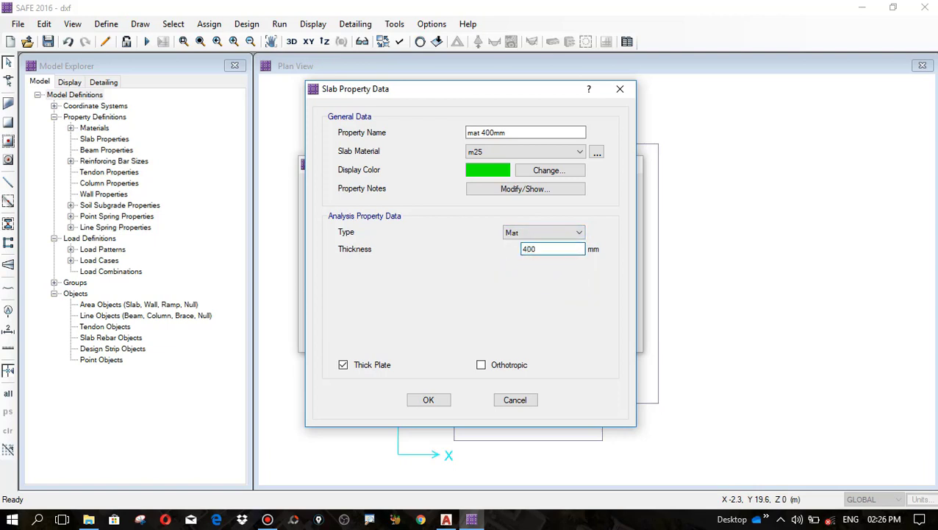
pyautogui.click(430, 401)
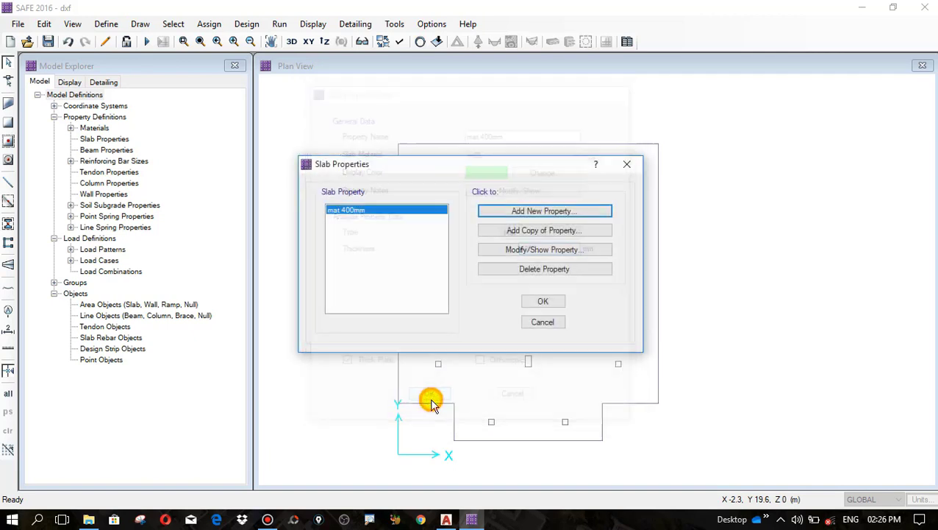
# Step: Add a second slab property named stiff column with type Stiff and thickness 400 mm, and accept the slab properties
pyautogui.click(520, 211)
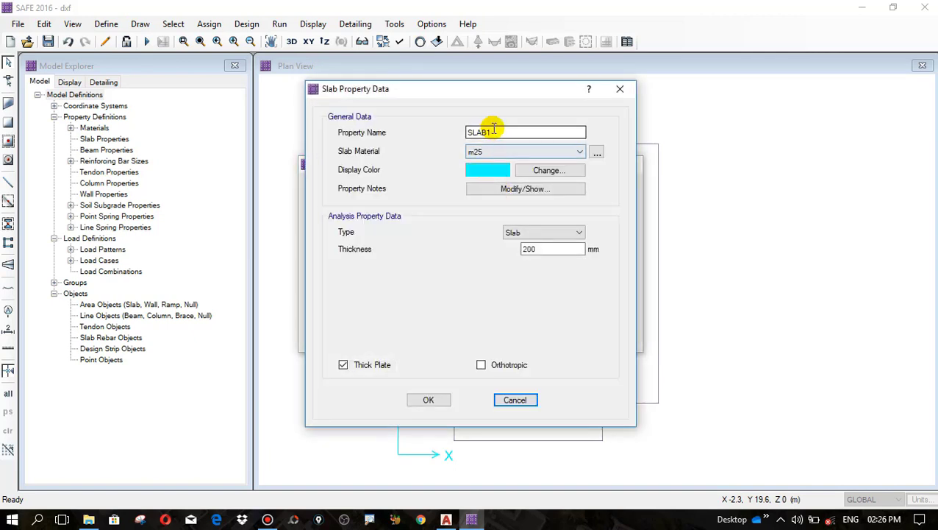
pyautogui.moveTo(500, 130); pyautogui.dragTo(462, 127)
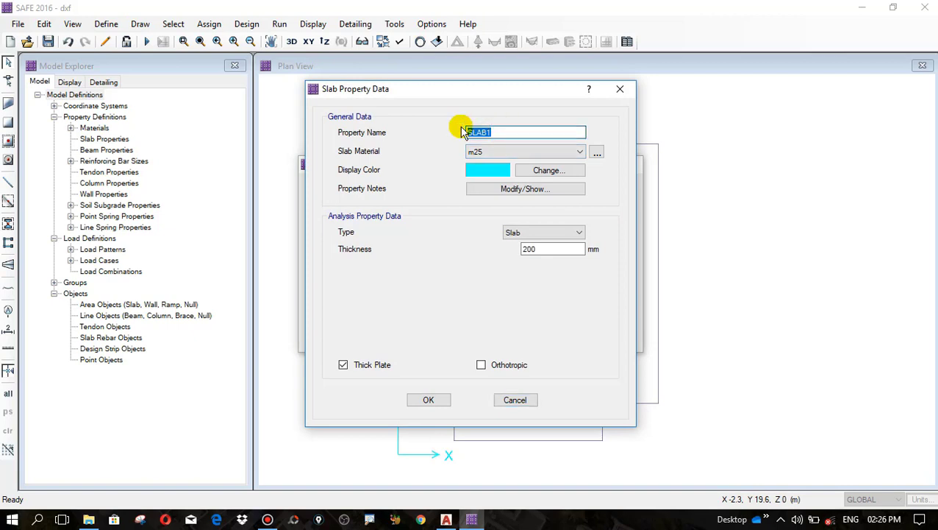
pyautogui.write('stiff column')
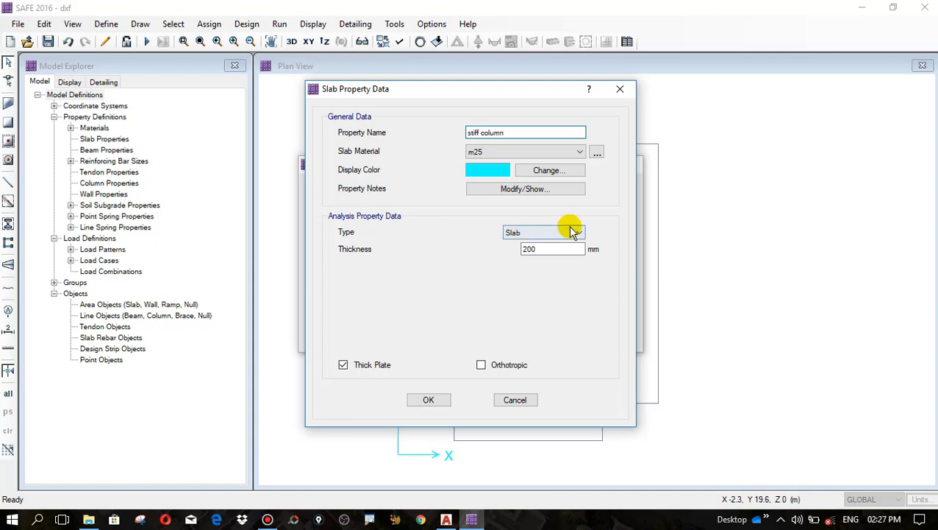
pyautogui.click(570, 232)
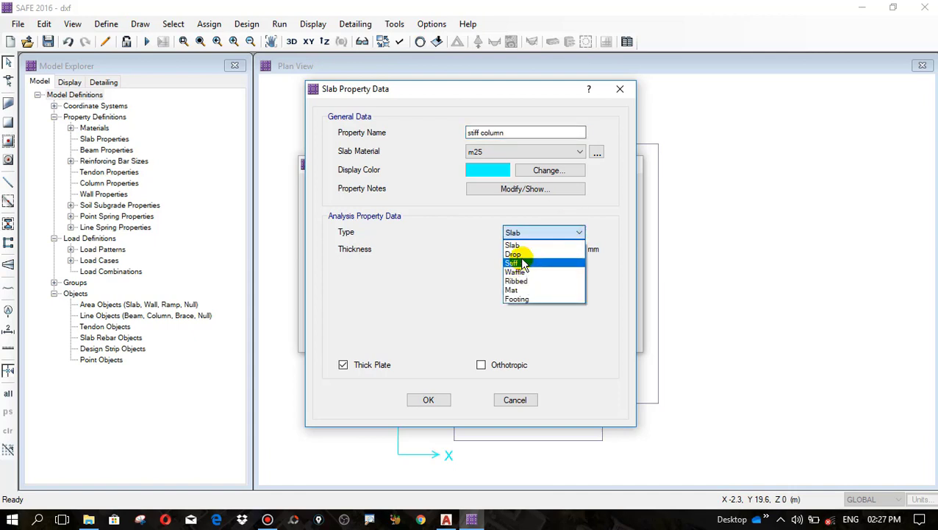
pyautogui.click(524, 263)
pyautogui.doubleClick(553, 249)
pyautogui.moveTo(452, 87); pyautogui.dragTo(590, 110)
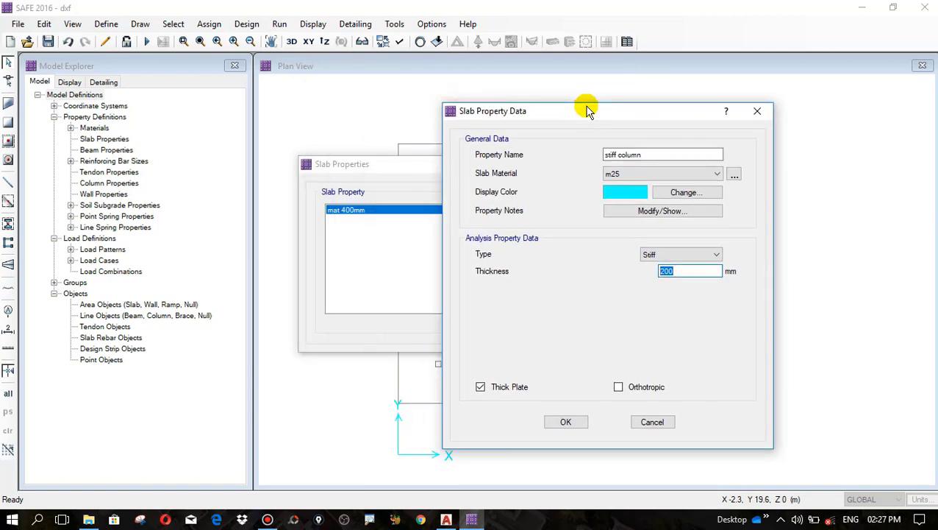
pyautogui.write('4')
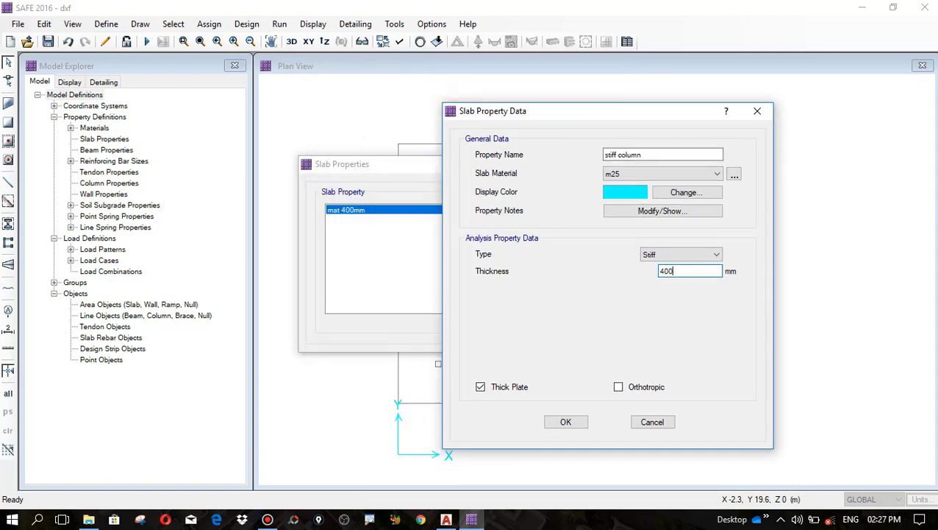
pyautogui.click(574, 420)
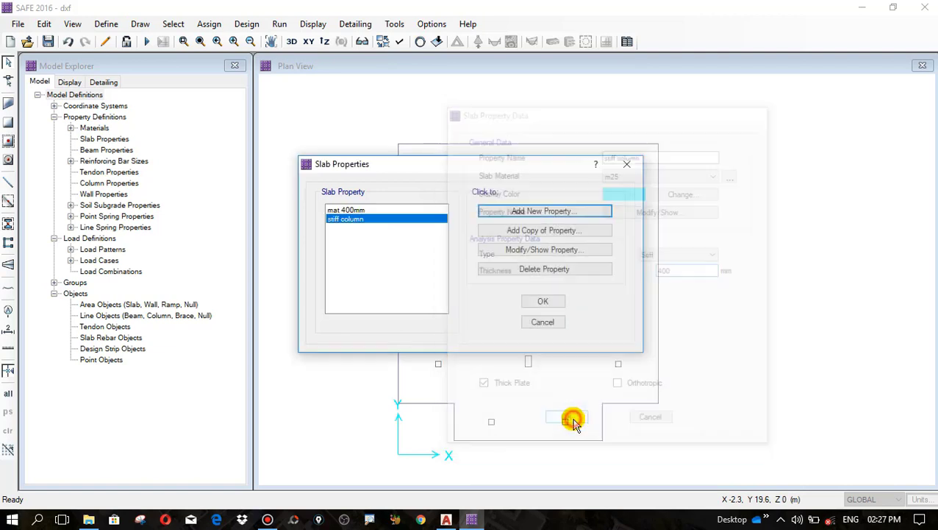
pyautogui.click(542, 303)
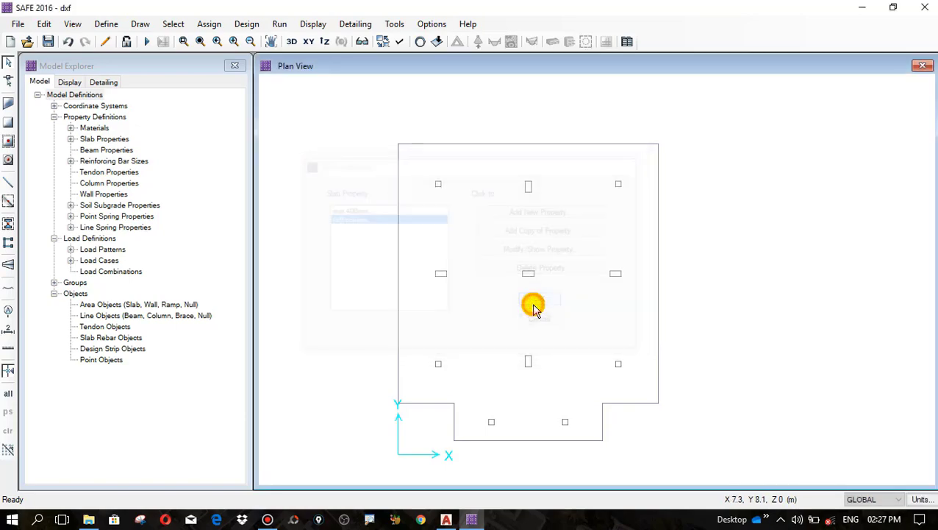
# Step: Switch to the METER drawing in AutoCAD, examine the subgrade modulus calculation below the plan, and return to SAFE
pyautogui.click(447, 520)
pyautogui.scroll(-4, 484, 325)
pyautogui.scroll(4, 441, 379)
pyautogui.scroll(10, 440, 379)
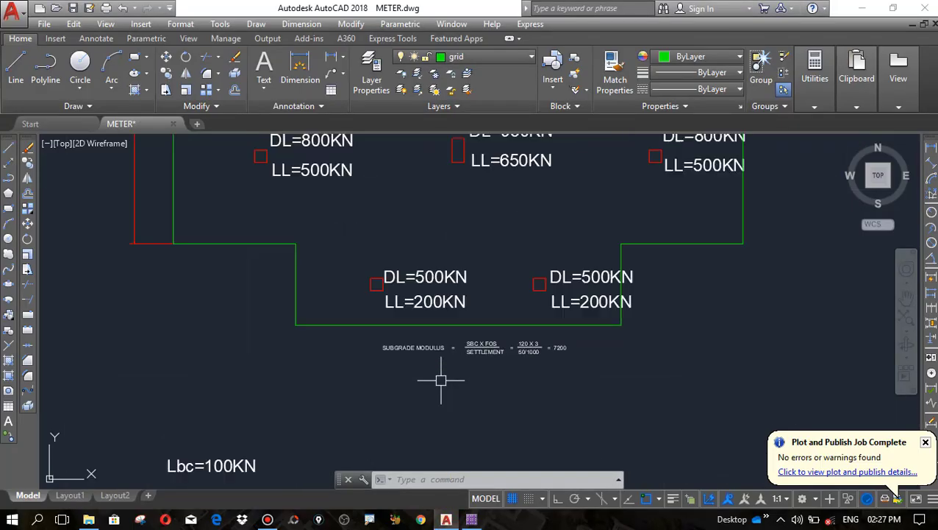
pyautogui.scroll(-2, 243, 346)
pyautogui.scroll(3, 352, 351)
pyautogui.scroll(-2, 293, 352)
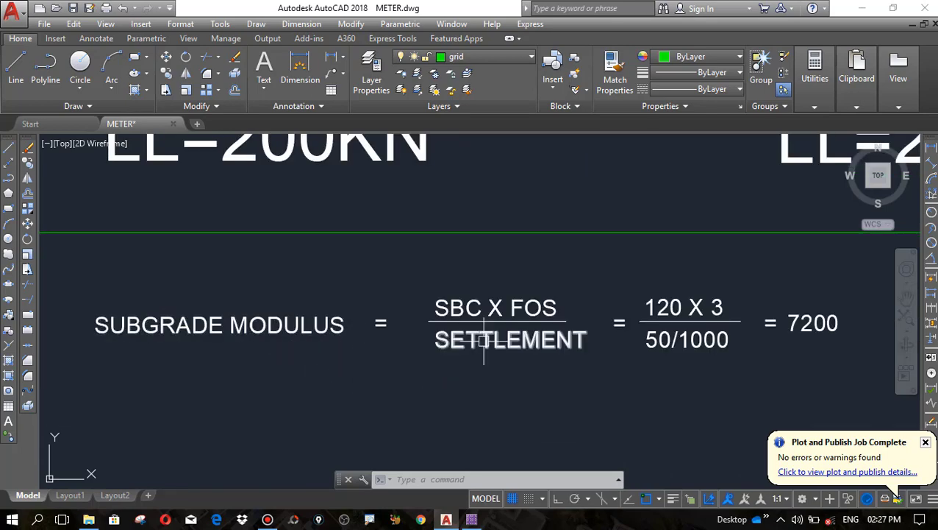
pyautogui.scroll(2, 486, 309)
pyautogui.scroll(-2, 383, 322)
pyautogui.scroll(2, 513, 317)
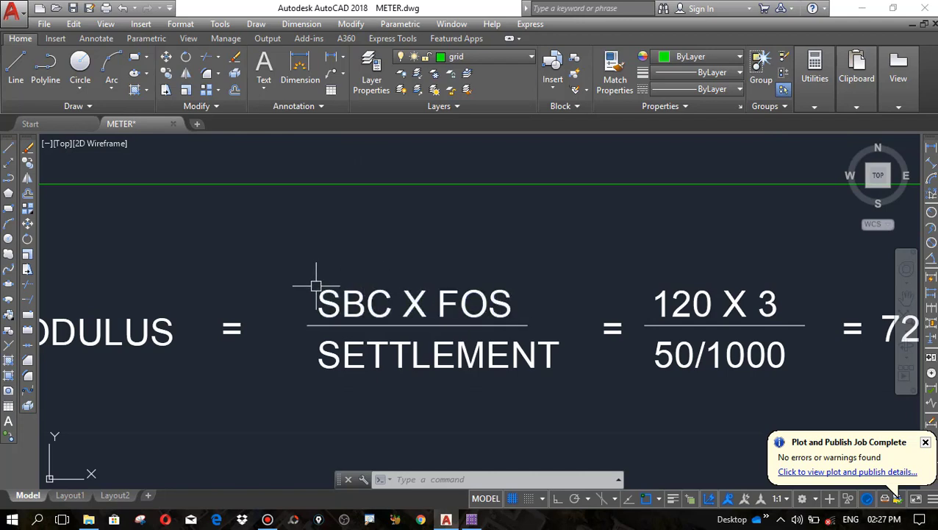
pyautogui.scroll(-3, 345, 337)
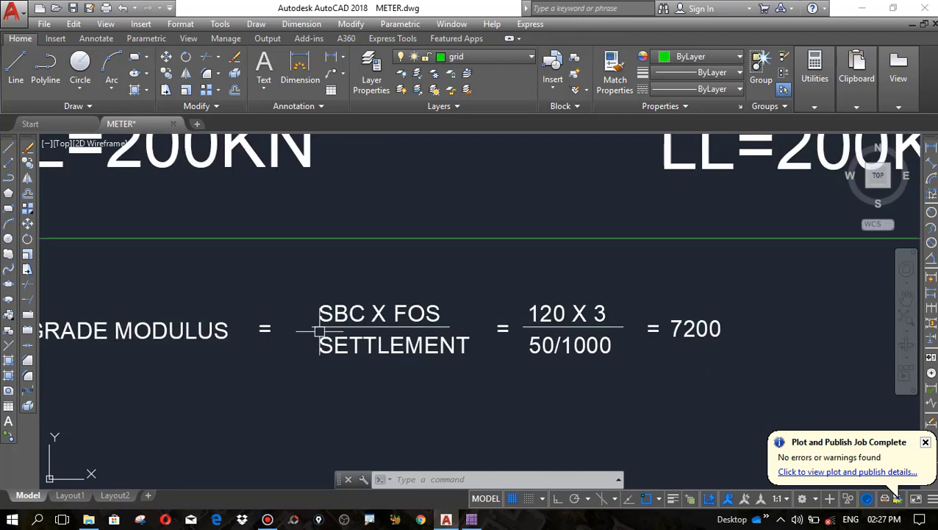
pyautogui.scroll(3, 545, 331)
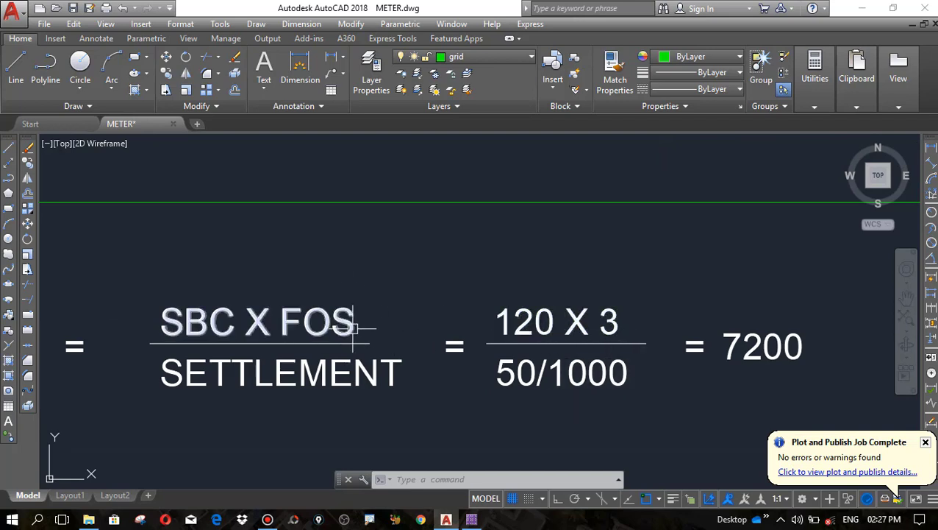
pyautogui.scroll(-2, 379, 327)
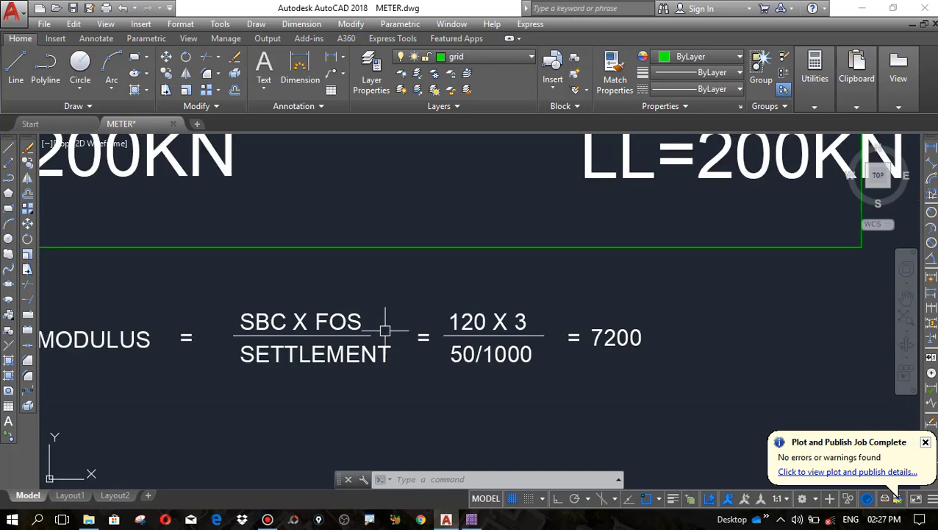
pyautogui.scroll(2, 274, 369)
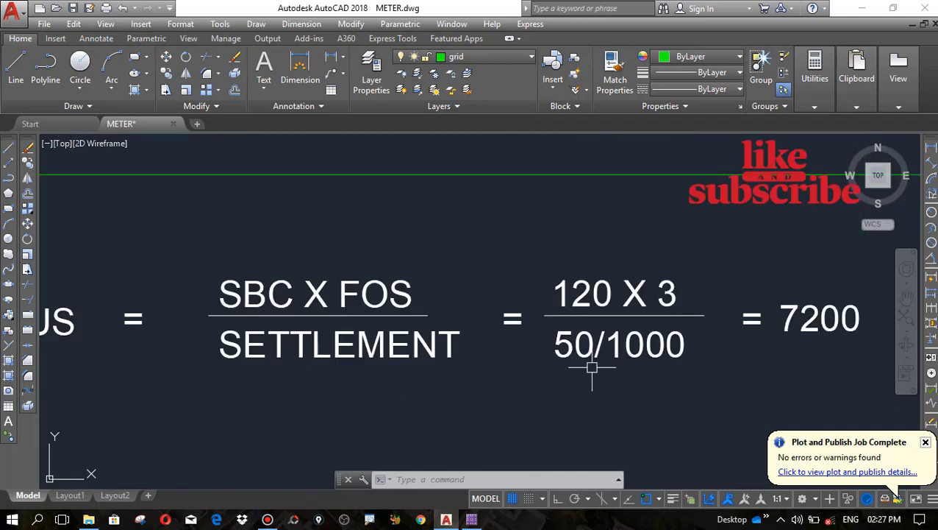
pyautogui.scroll(-2, 592, 368)
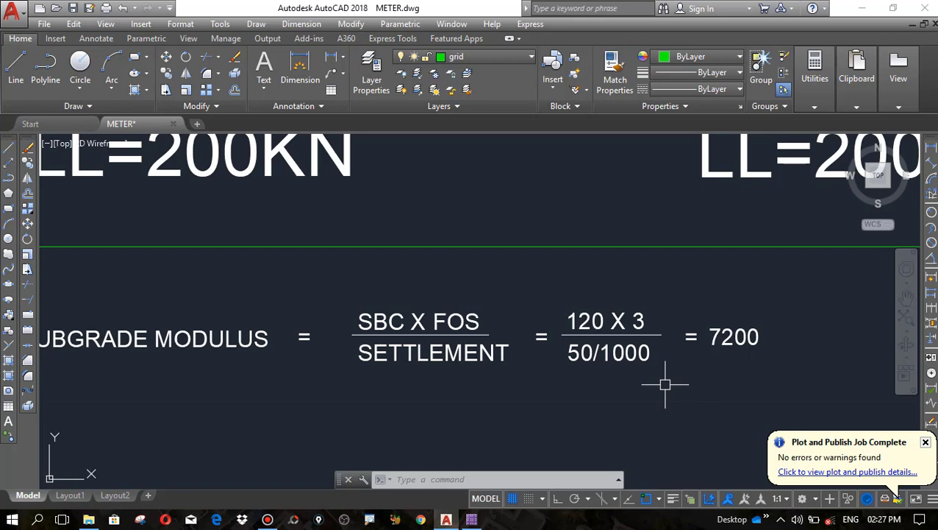
pyautogui.scroll(2, 690, 353)
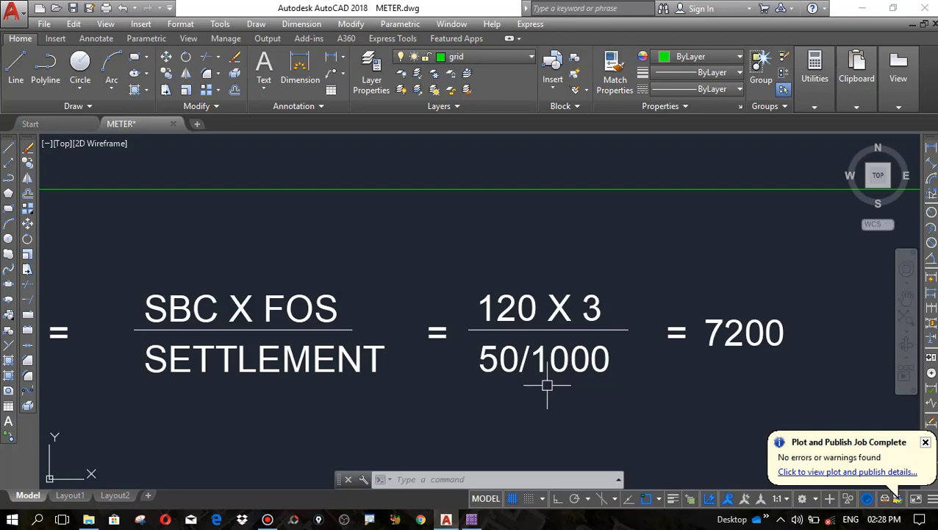
pyautogui.click(471, 519)
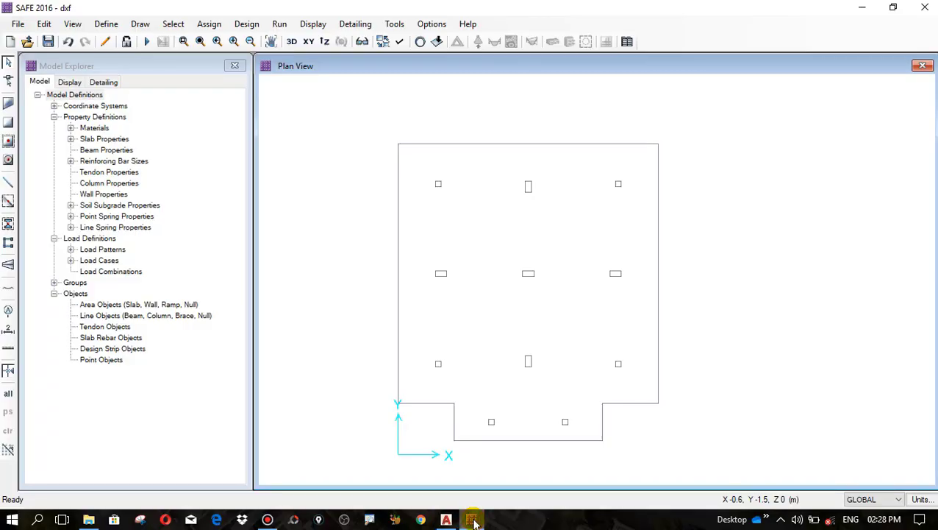
# Step: Check the calculated subgrade modulus in the AutoCAD drawing, return to SAFE, and rename the SOIL1 soil subgrade property as sbc 120
pyautogui.click(446, 520)
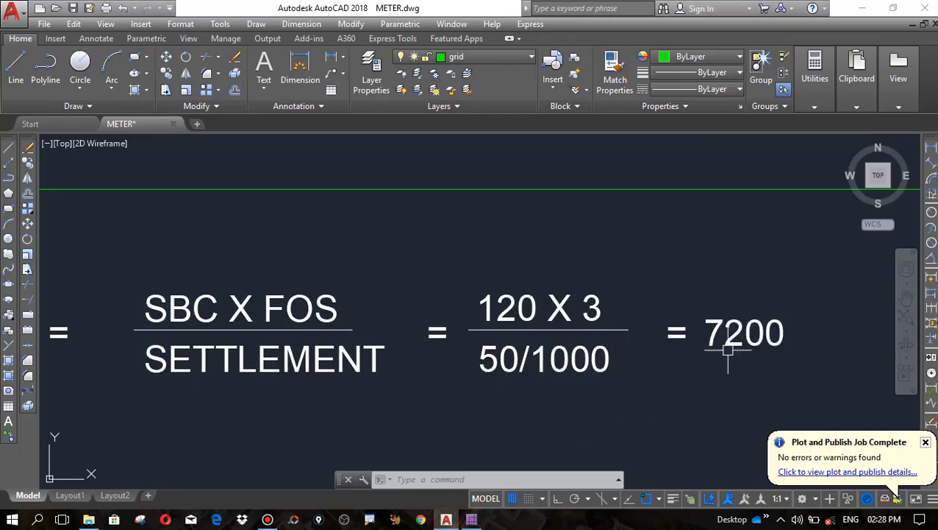
pyautogui.click(473, 520)
pyautogui.click(105, 24)
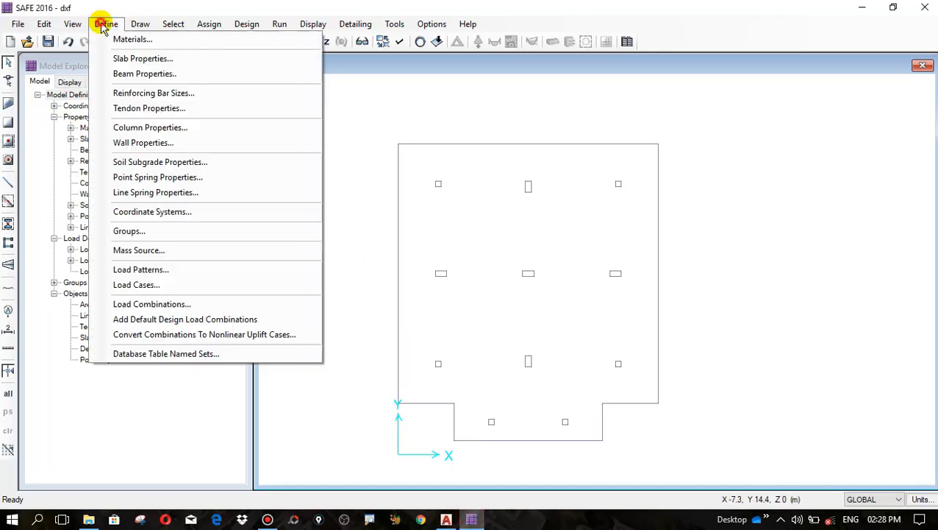
pyautogui.click(160, 159)
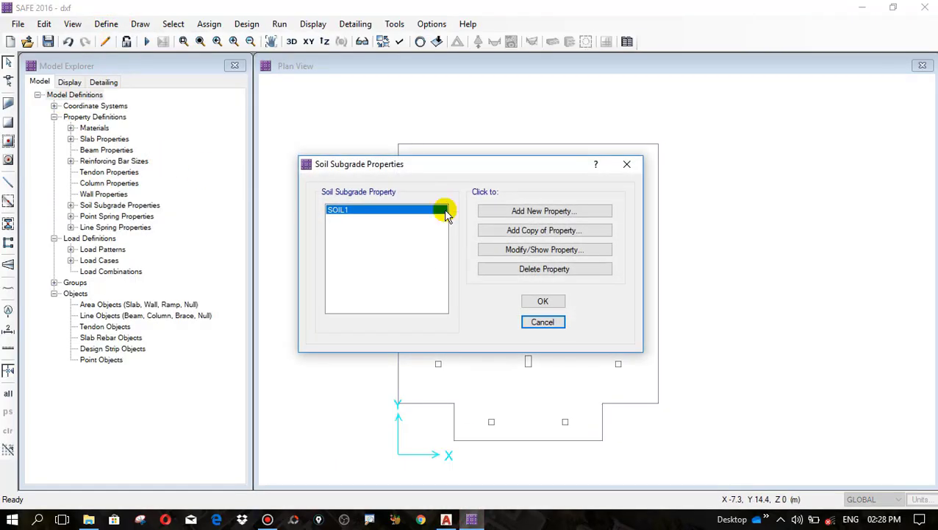
pyautogui.click(535, 250)
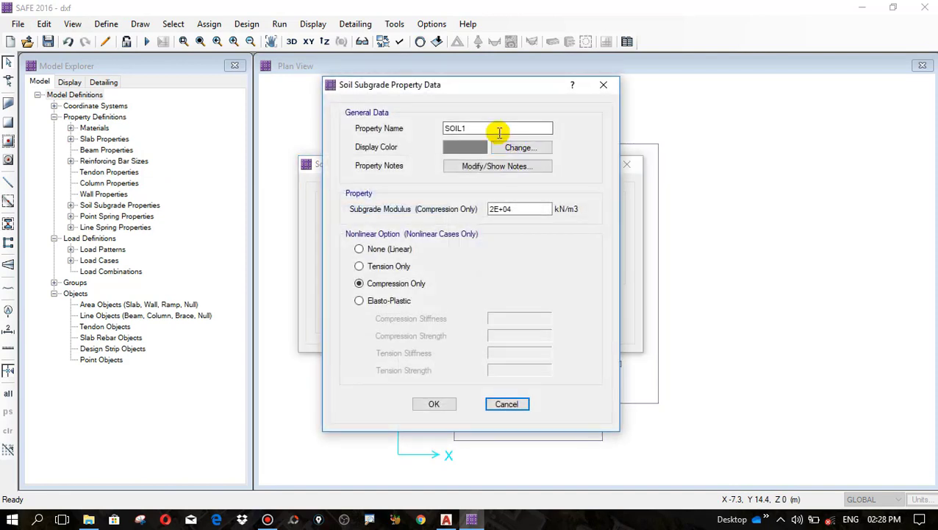
pyautogui.doubleClick(499, 133)
pyautogui.write('sbc 120')
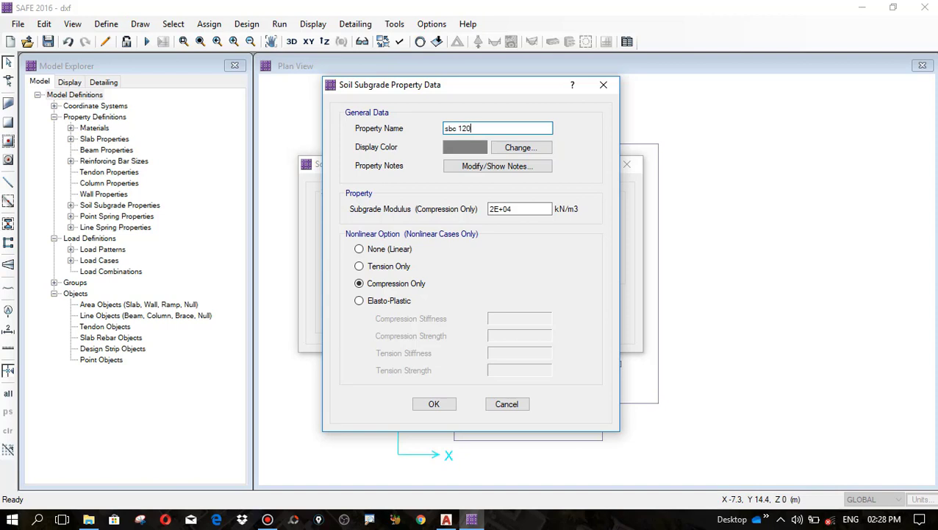
# Step: Set the sbc 120 subgrade modulus to 7200 kN/m3, matching the AutoCAD calculation, and accept the soil subgrade properties
pyautogui.moveTo(524, 208); pyautogui.dragTo(450, 206)
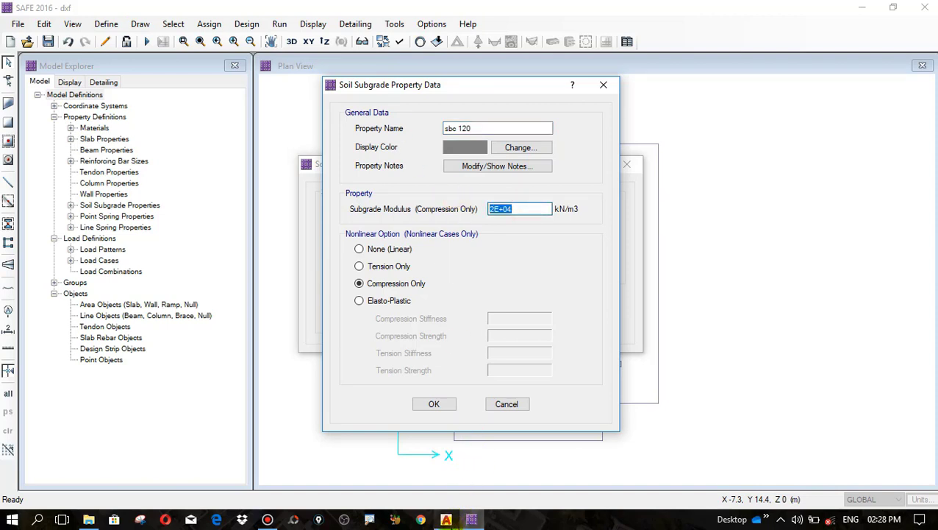
pyautogui.click(445, 520)
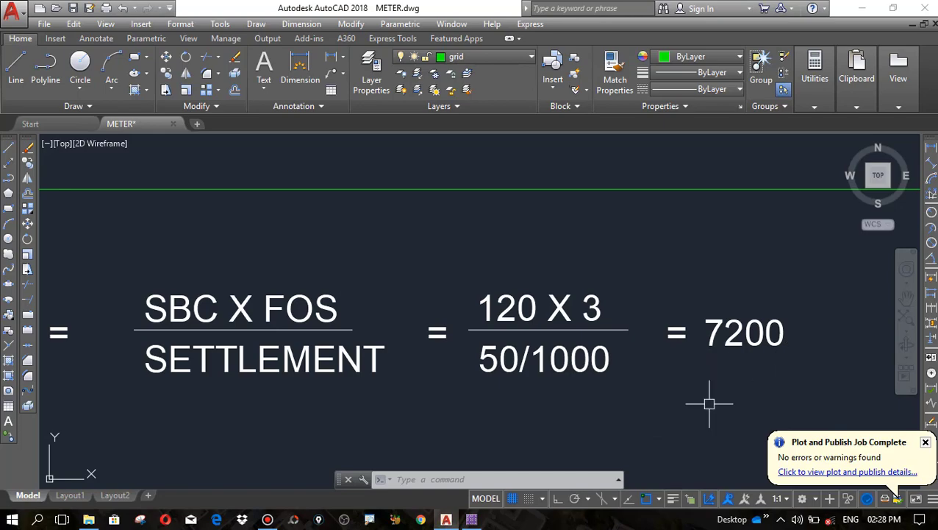
pyautogui.click(471, 519)
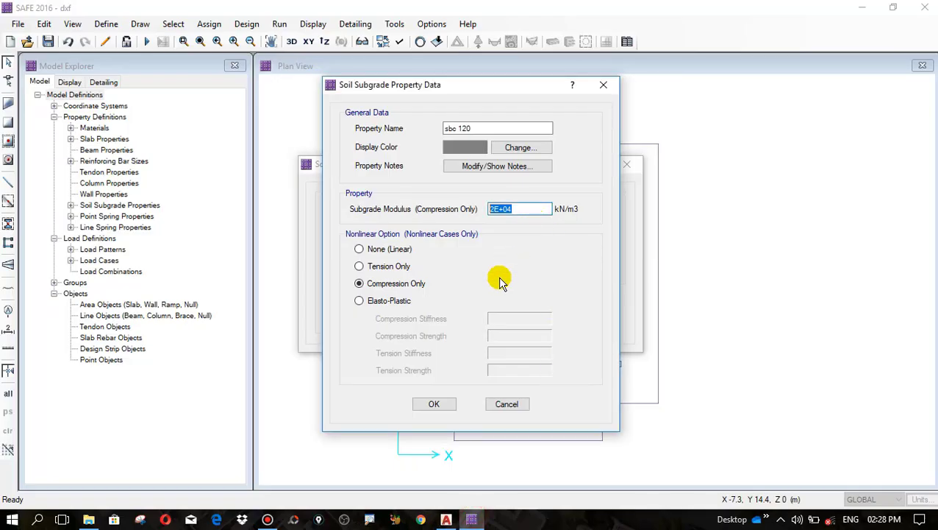
pyautogui.write('7200')
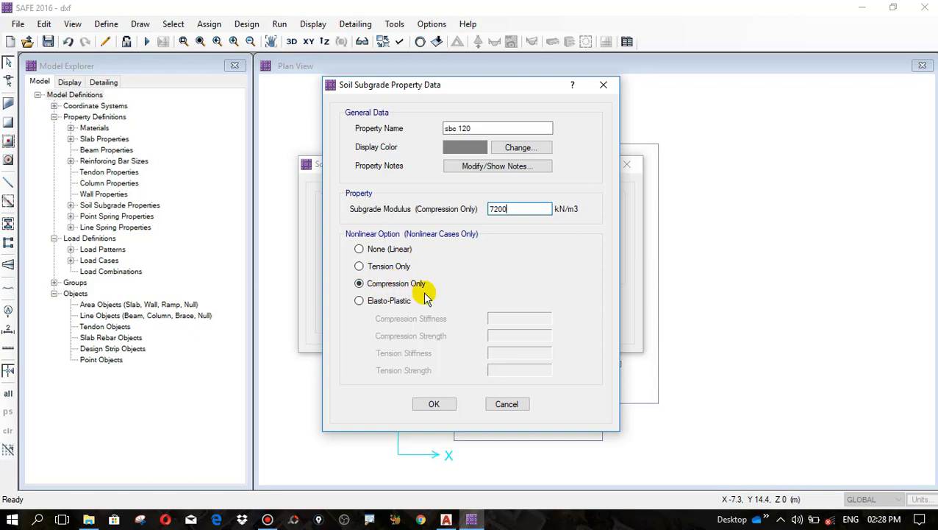
pyautogui.click(430, 405)
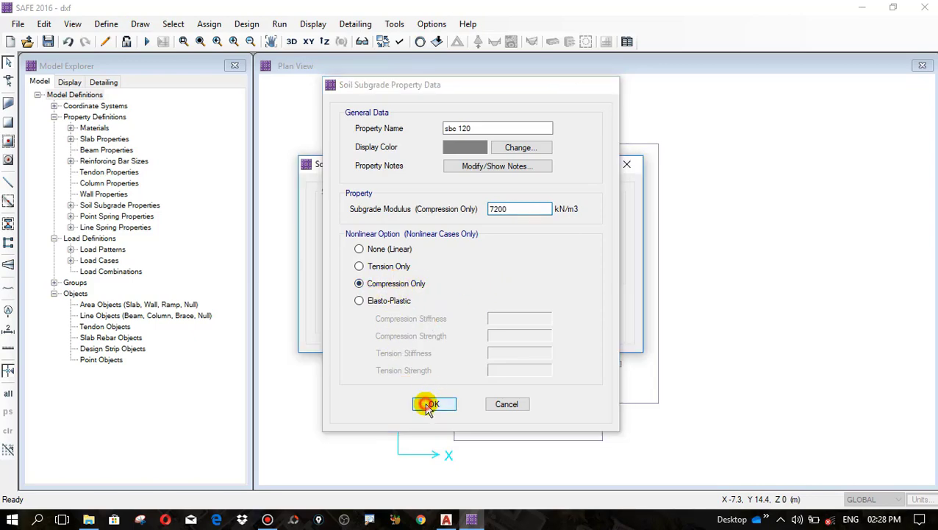
pyautogui.click(533, 300)
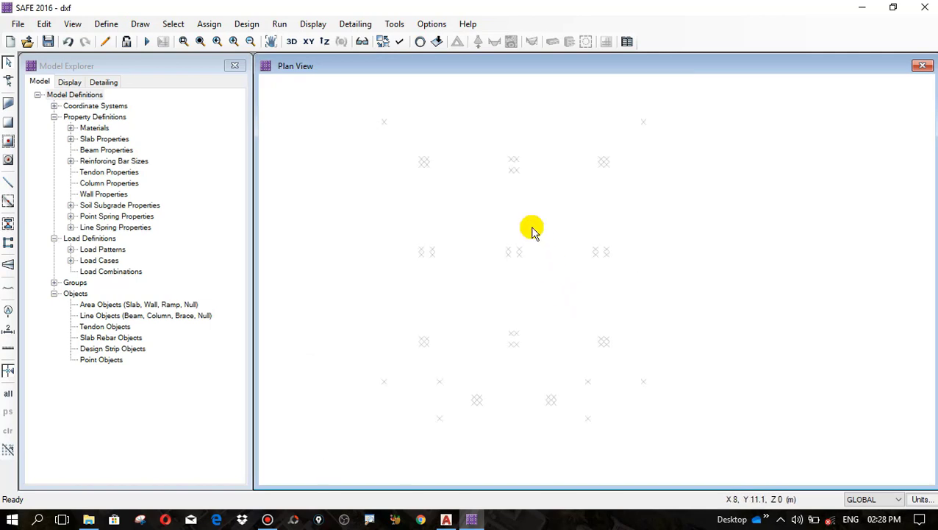
# Step: Add a SAFE slab area with the mat 400mm property from the imported outer raft outline
pyautogui.click(9, 104)
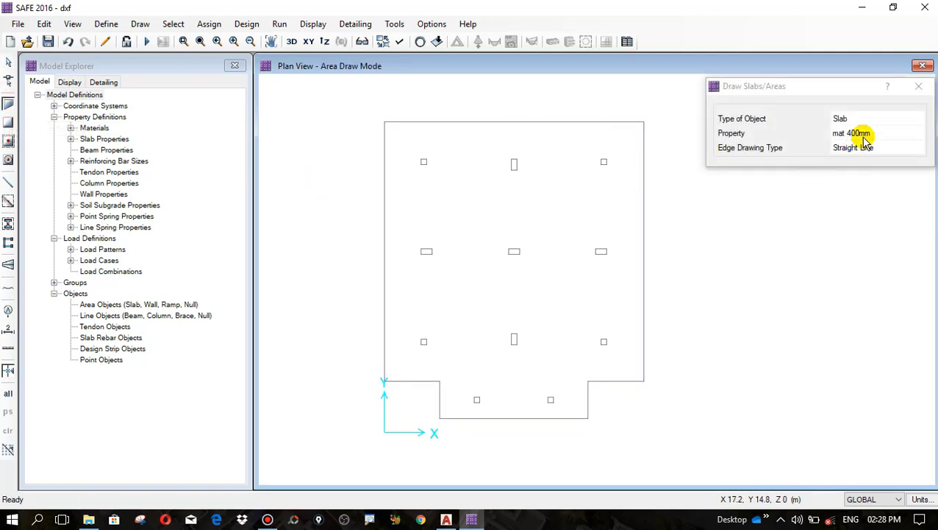
pyautogui.rightClick(514, 128)
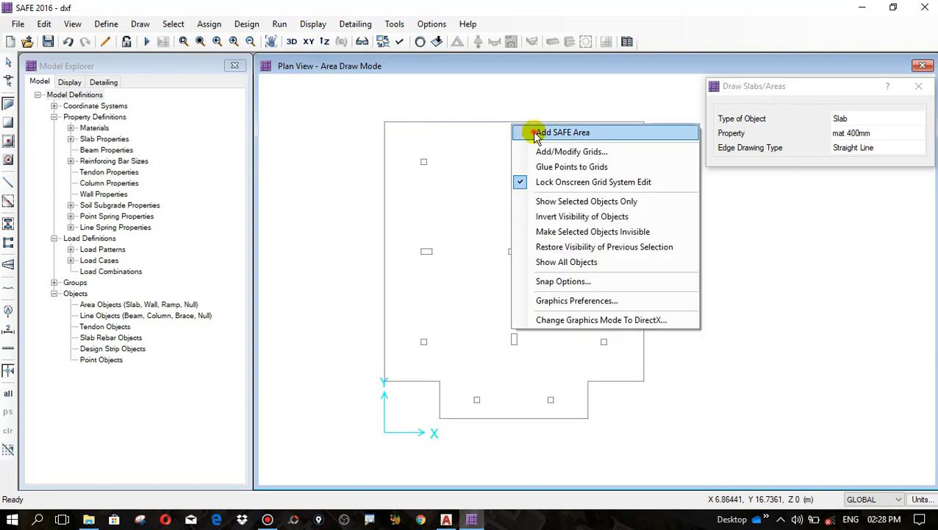
pyautogui.click(559, 132)
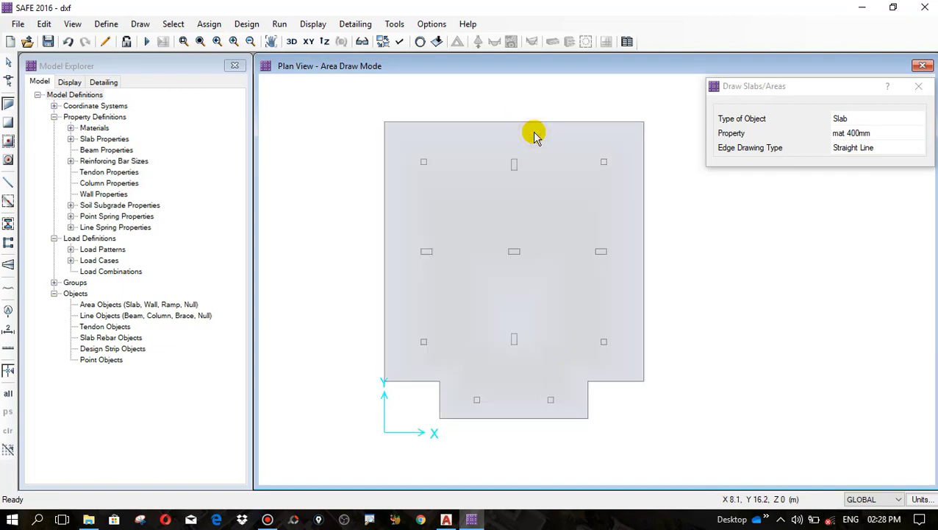
# Step: Switch the slab drawing property to stiff column and add a SAFE area from the upper-left column outline of the plan
pyautogui.click(900, 136)
pyautogui.click(912, 133)
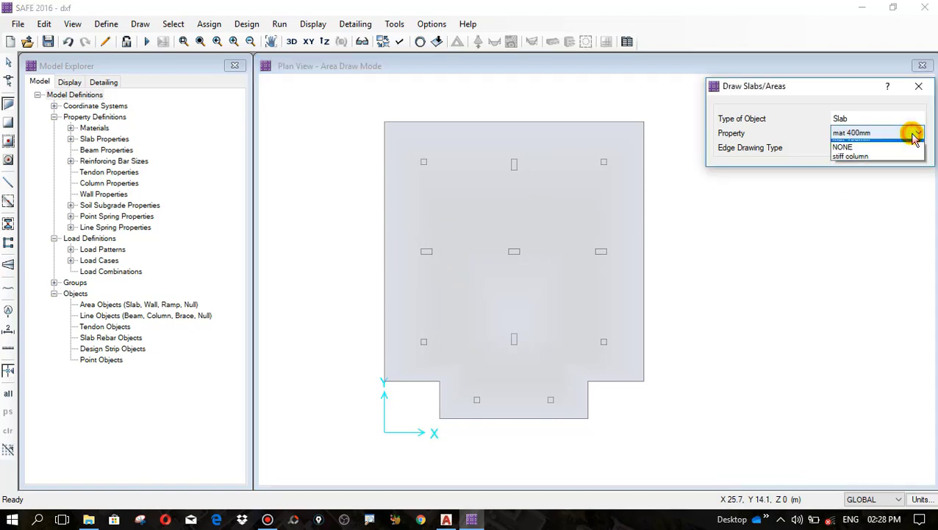
pyautogui.click(857, 164)
pyautogui.scroll(3, 423, 169)
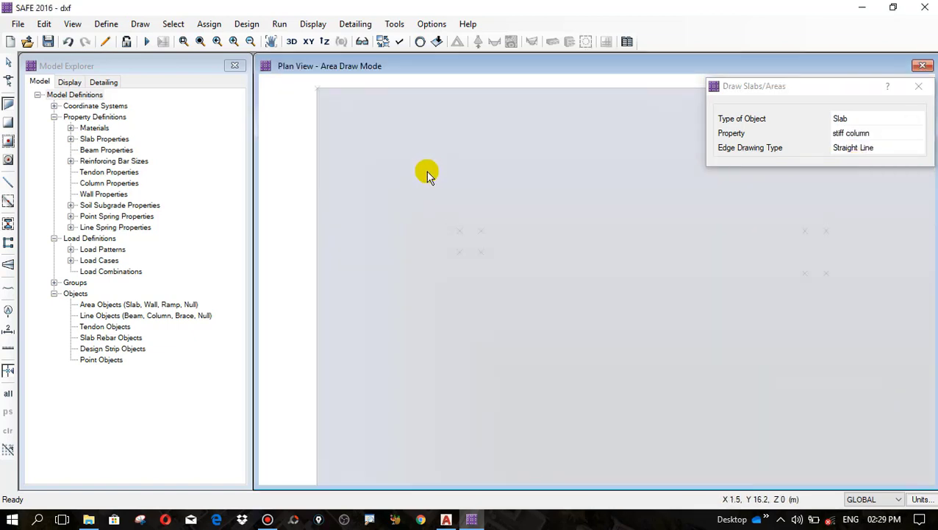
pyautogui.scroll(3, 441, 191)
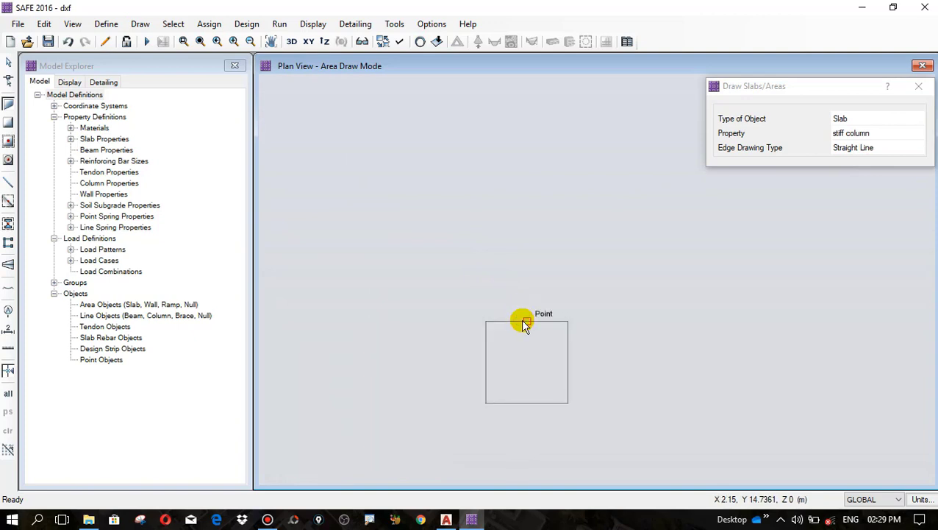
pyautogui.rightClick(509, 326)
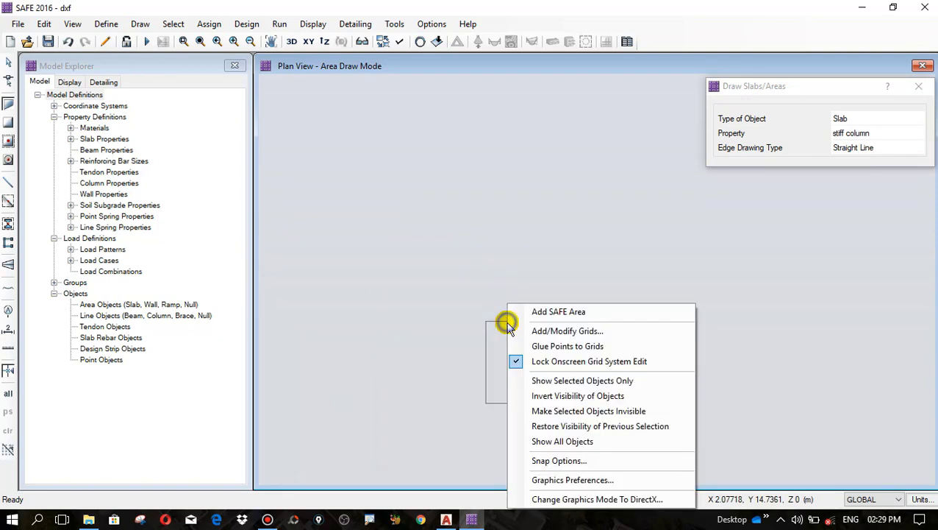
pyautogui.click(558, 312)
pyautogui.scroll(-5, 398, 272)
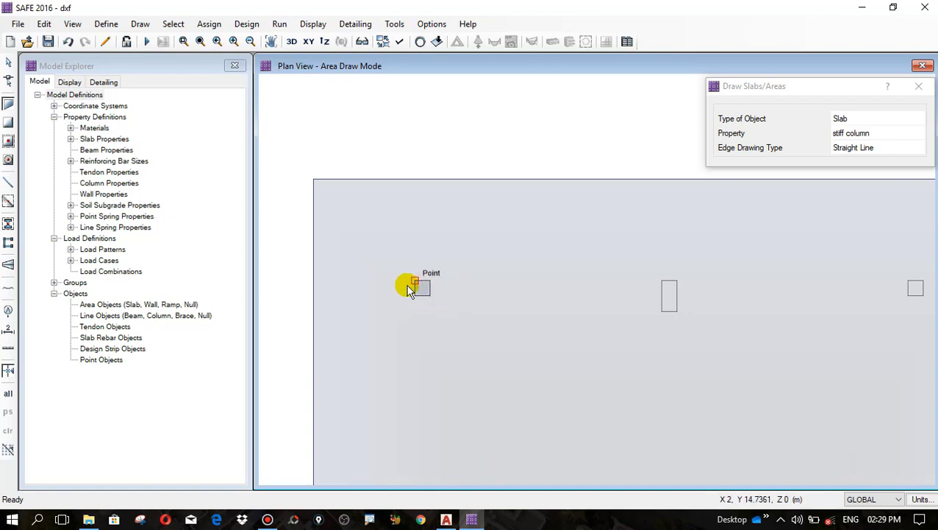
pyautogui.scroll(-1, 435, 250)
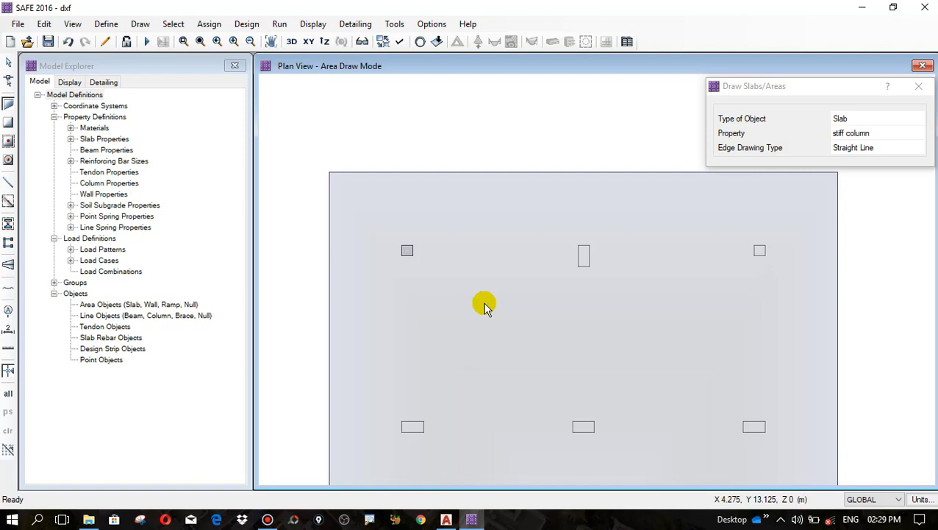
pyautogui.scroll(5, 408, 247)
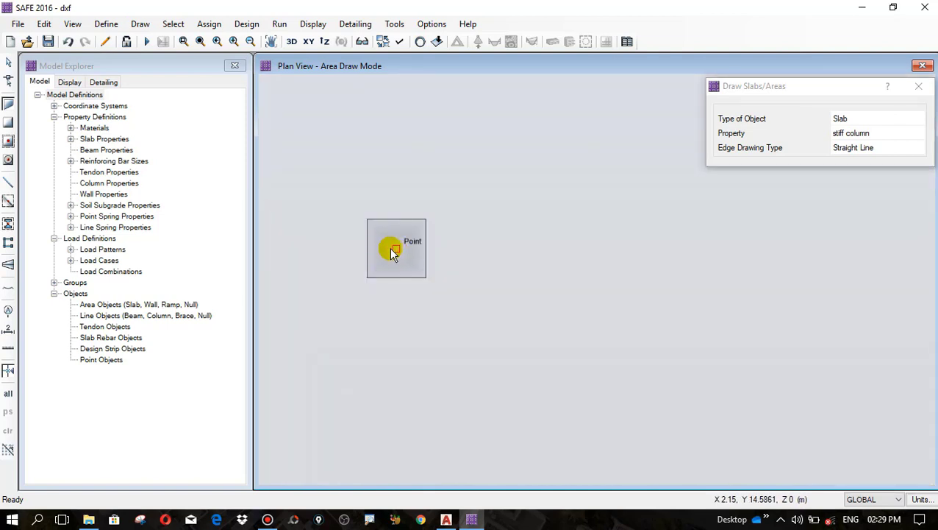
pyautogui.scroll(-5, 392, 261)
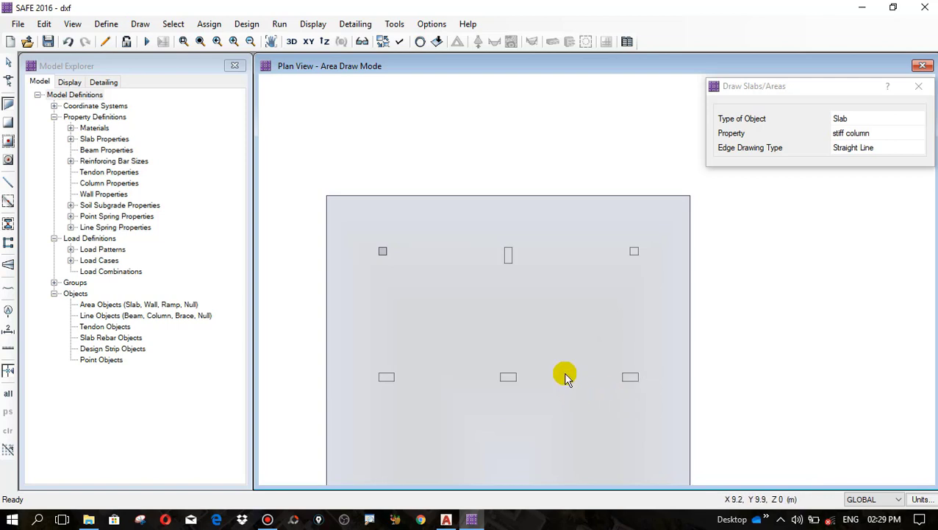
# Step: Add stiff column areas from the middle and right column outlines in the plan's upper row
pyautogui.scroll(4, 517, 254)
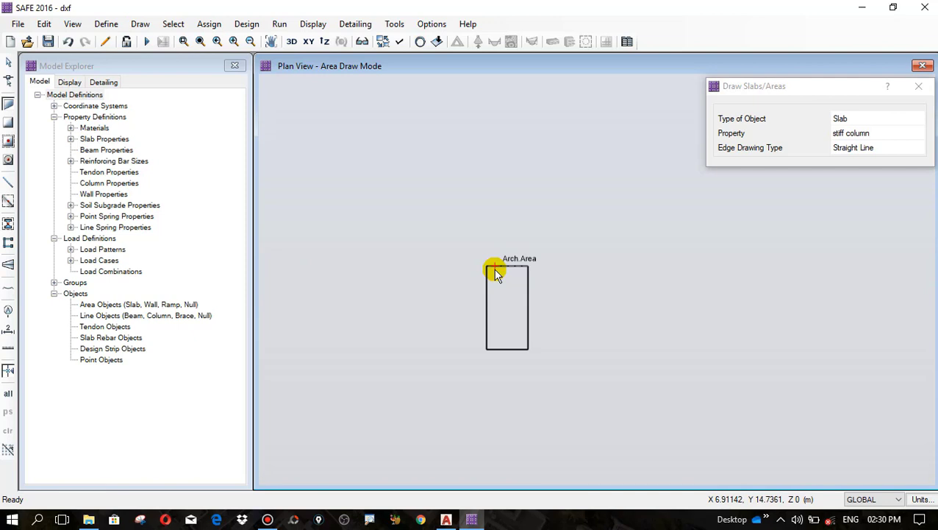
pyautogui.rightClick(497, 272)
pyautogui.click(503, 275)
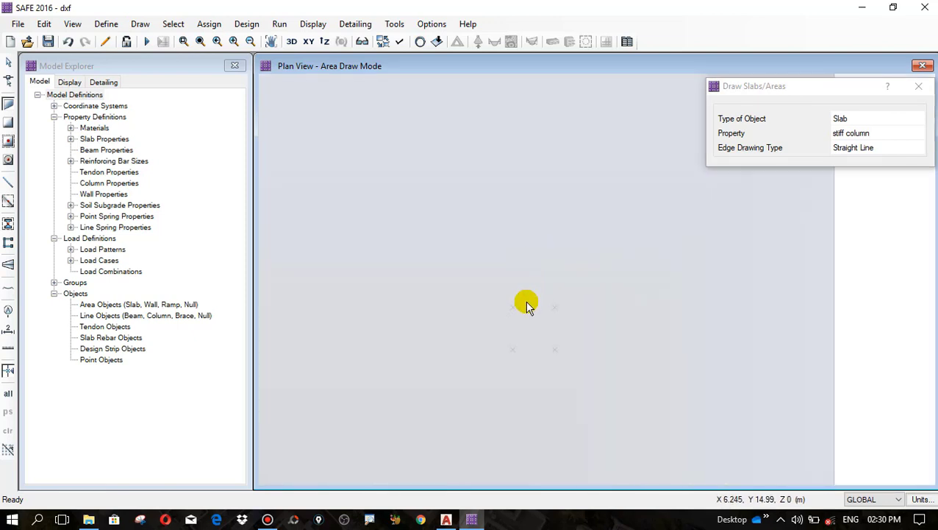
pyautogui.rightClick(522, 308)
pyautogui.click(541, 313)
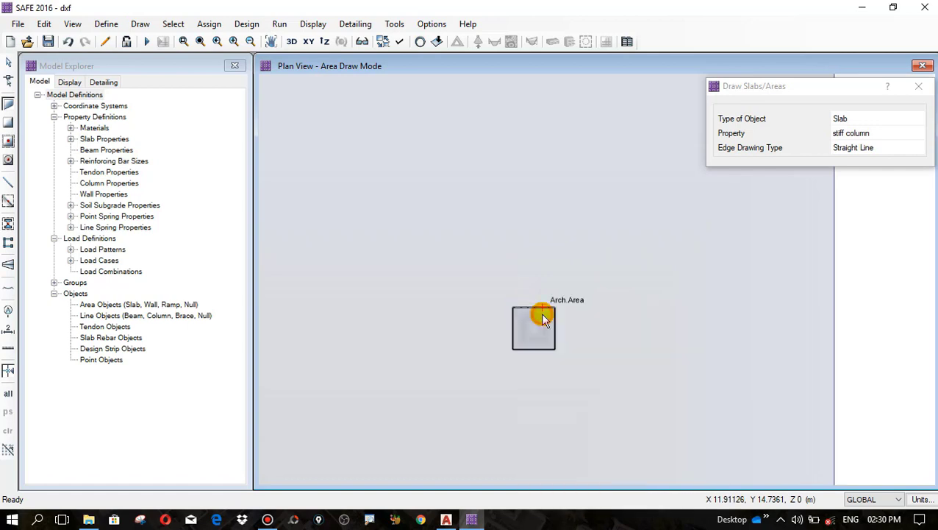
# Step: Add stiff column areas from the three rectangular column outlines in the plan's middle row
pyautogui.rightClick(366, 333)
pyautogui.click(404, 350)
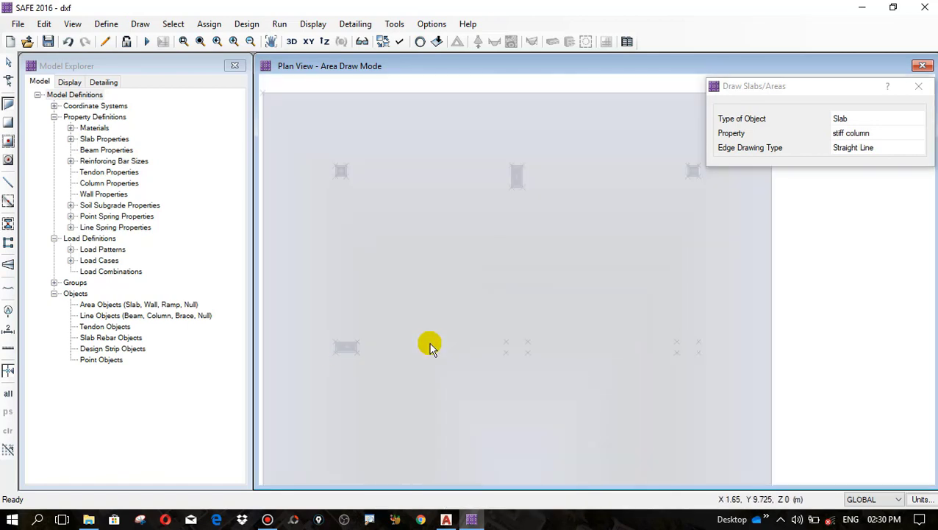
pyautogui.rightClick(531, 350)
pyautogui.click(650, 339)
pyautogui.rightClick(758, 350)
pyautogui.click(770, 314)
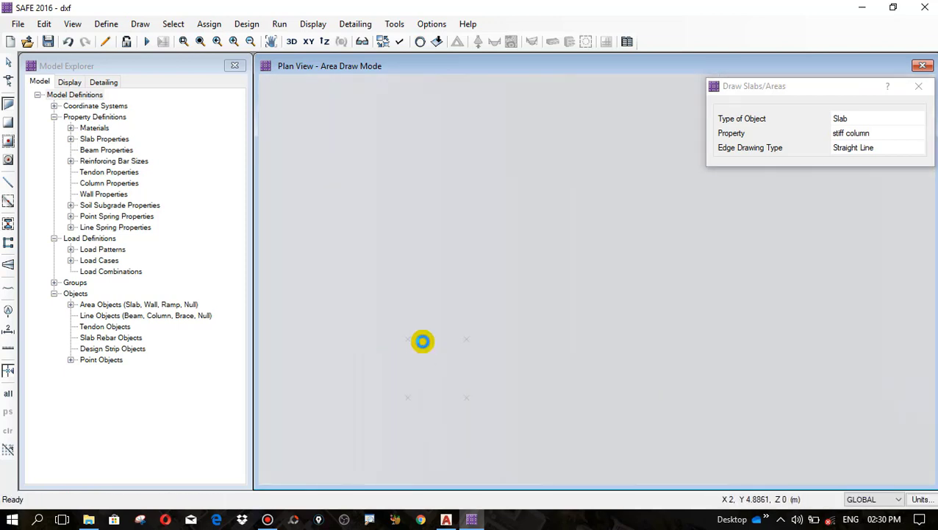
# Step: Add stiff column areas from the remaining column outlines in the two lower rows and close the slab drawing settings
pyautogui.rightClick(422, 341)
pyautogui.click(446, 312)
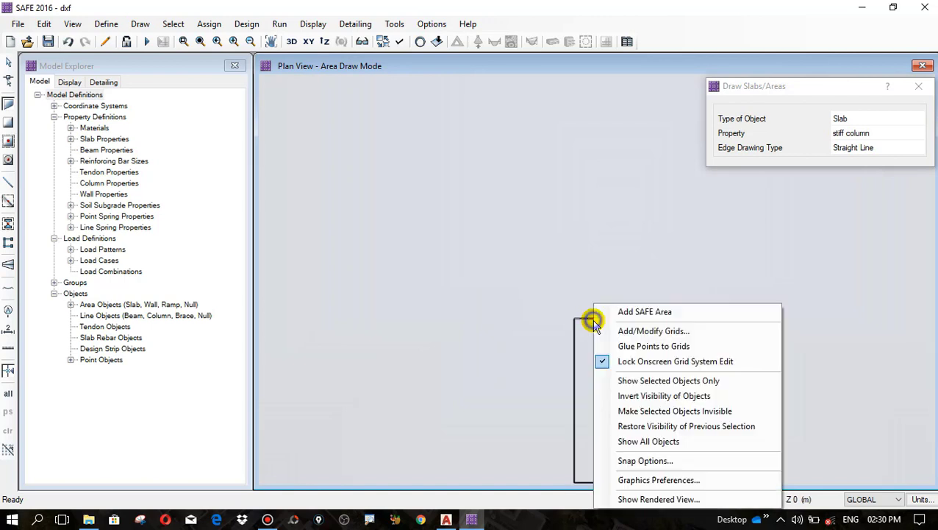
pyautogui.rightClick(568, 308)
pyautogui.click(585, 311)
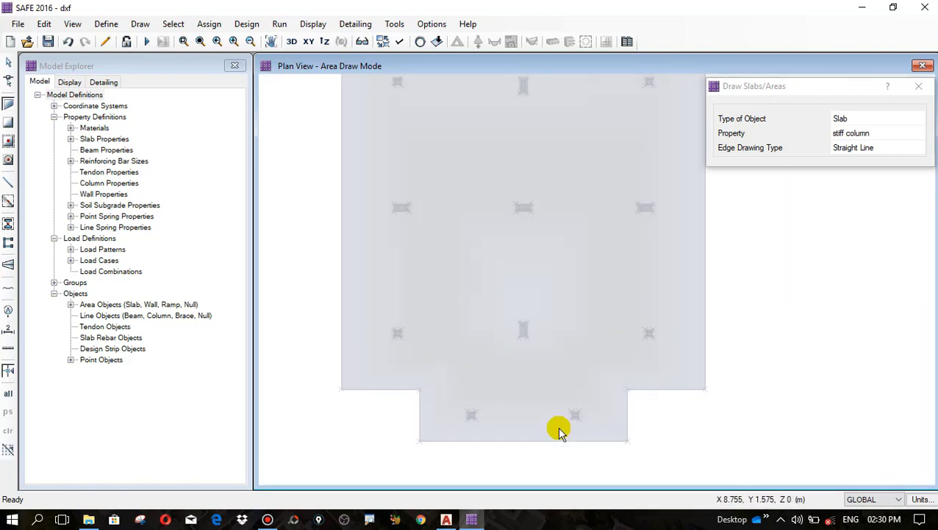
pyautogui.scroll(-3, 553, 428)
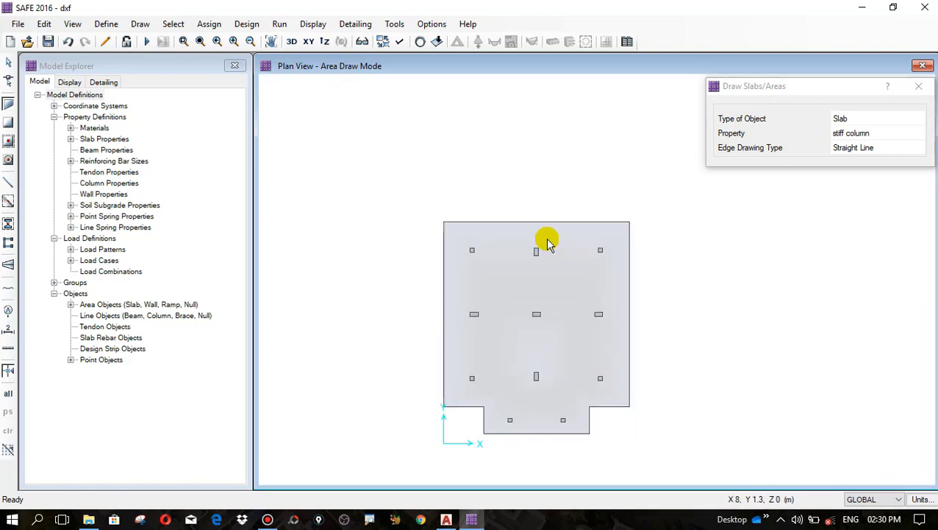
pyautogui.scroll(3, 555, 245)
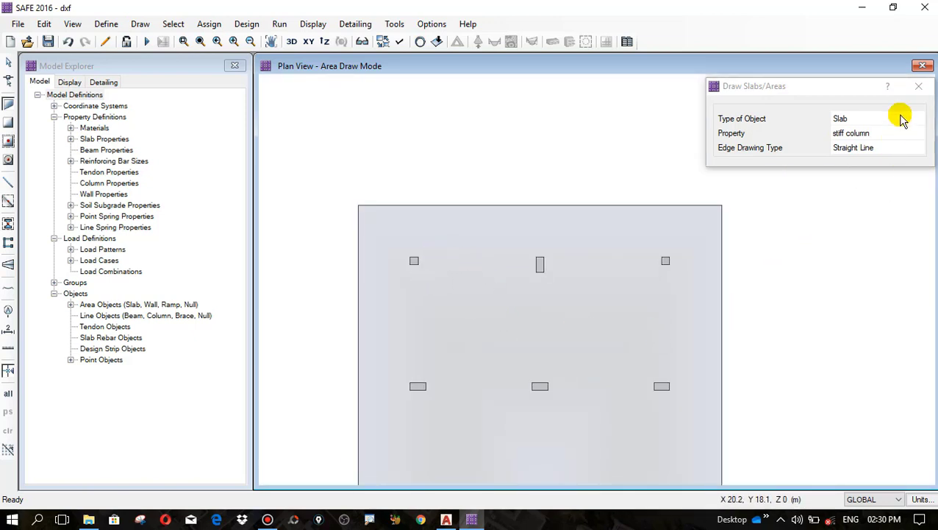
pyautogui.click(920, 88)
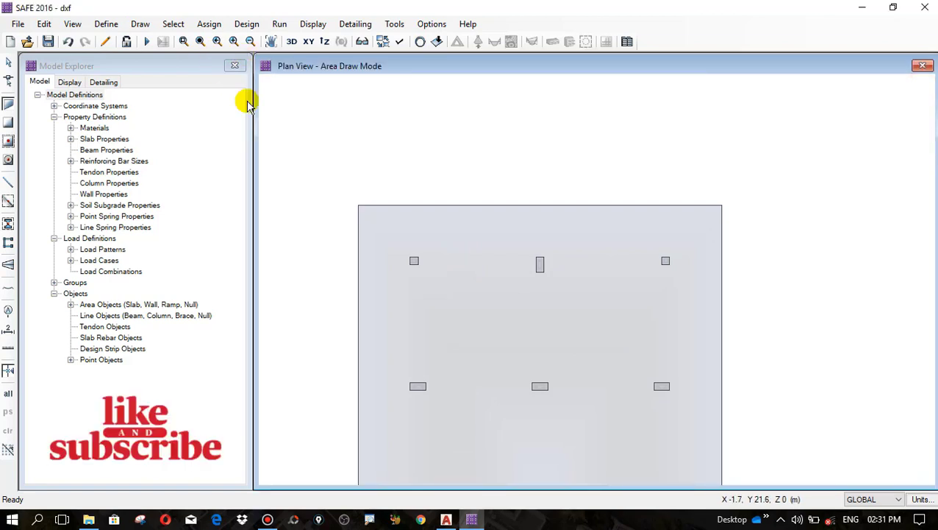
# Step: Draw point objects at the centres of the three stiff columns in the plan's upper row, with zero plan offsets
pyautogui.scroll(2, 409, 263)
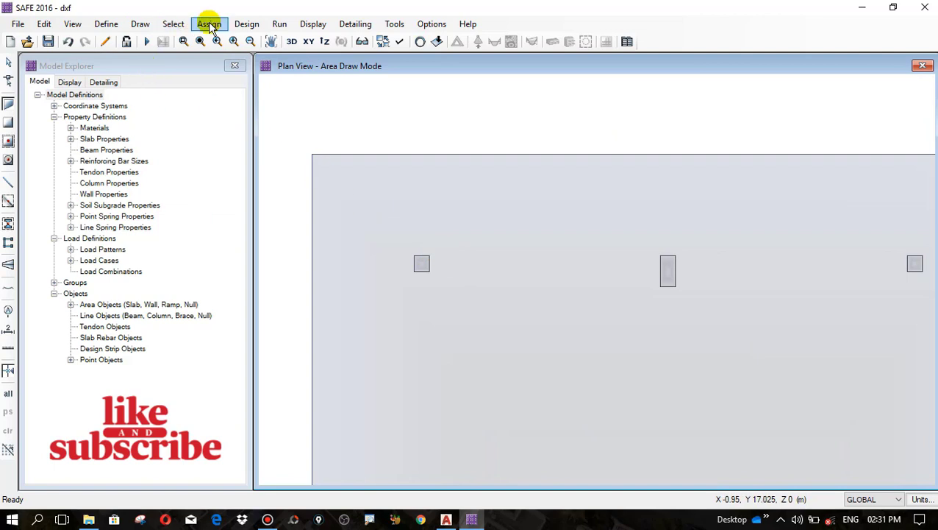
pyautogui.click(140, 24)
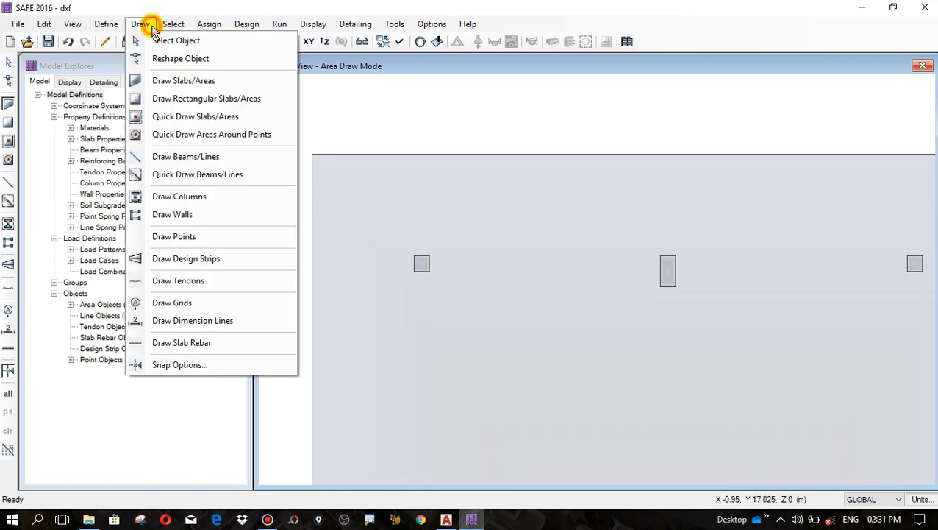
pyautogui.click(193, 236)
pyautogui.scroll(2, 415, 259)
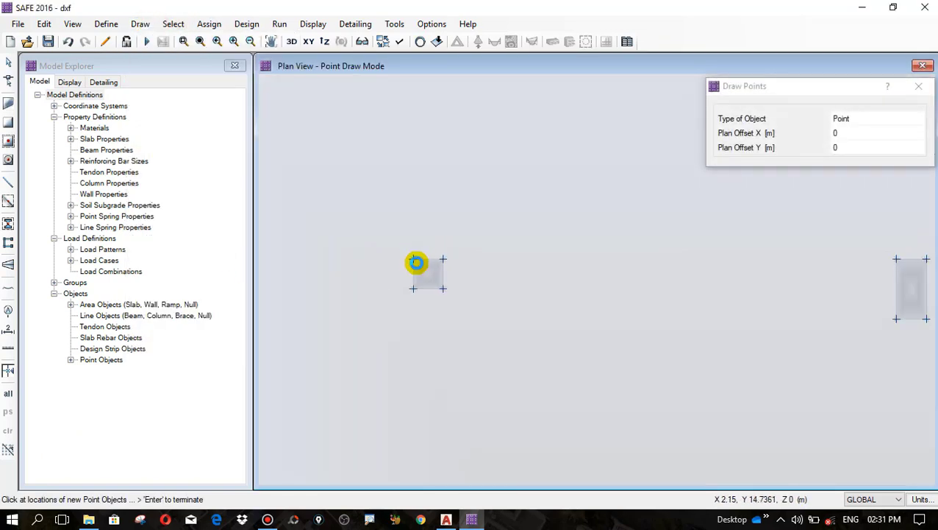
pyautogui.scroll(2, 415, 263)
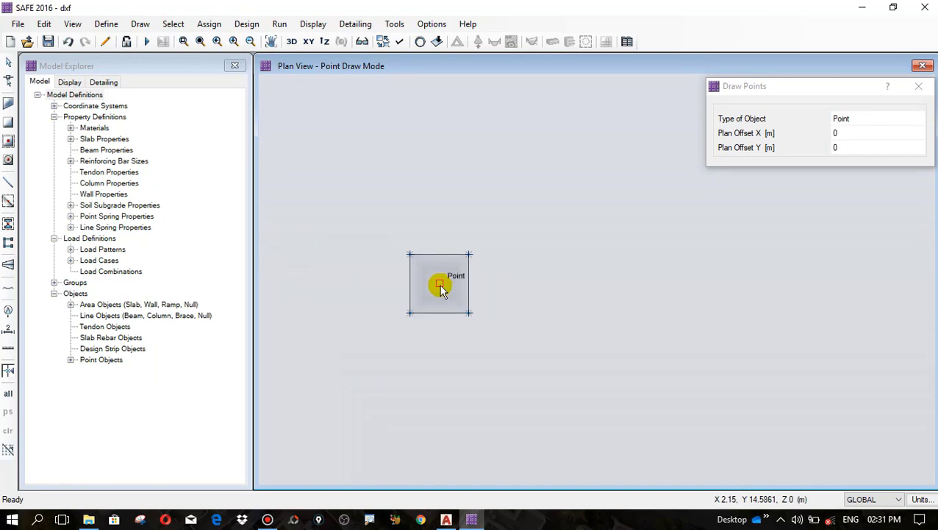
pyautogui.scroll(-4, 366, 245)
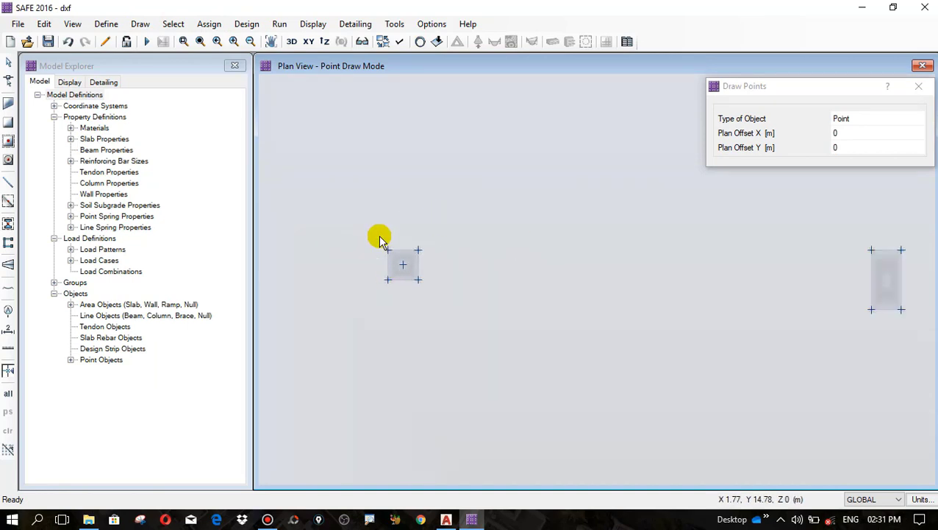
pyautogui.scroll(3, 611, 251)
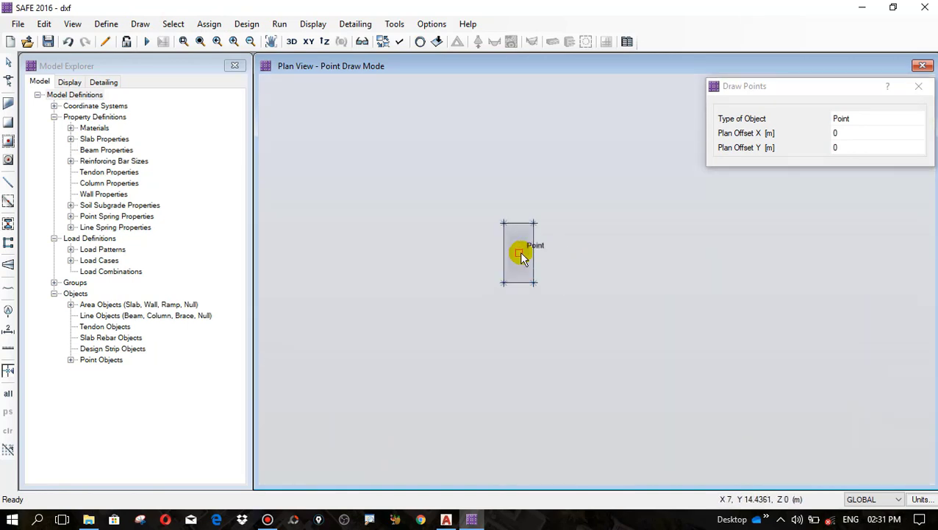
pyautogui.scroll(-3, 519, 254)
pyautogui.scroll(3, 434, 297)
pyautogui.scroll(-3, 538, 247)
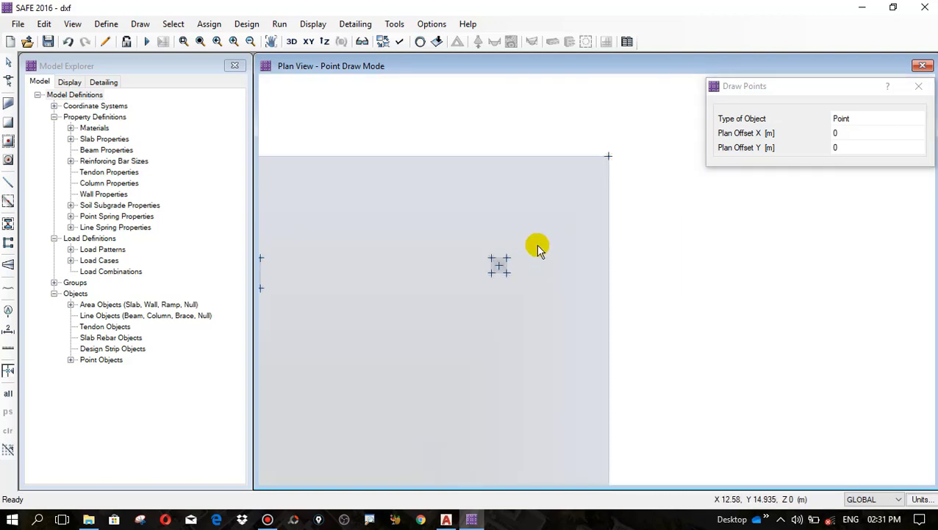
# Step: Place point objects at the centres of the three rectangular columns in the plan's middle row
pyautogui.scroll(3, 312, 390)
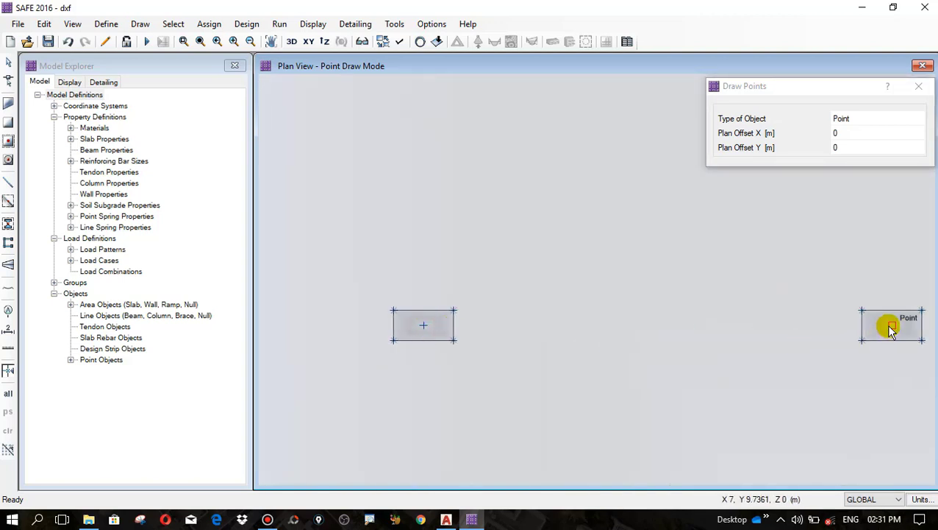
pyautogui.scroll(-1, 625, 294)
pyautogui.scroll(-3, 754, 315)
pyautogui.scroll(3, 691, 279)
pyautogui.scroll(-3, 502, 346)
pyautogui.scroll(-2, 314, 272)
# Step: Place point objects at the centres of the five columns in the two lower rows and end point drawing
pyautogui.scroll(3, 314, 281)
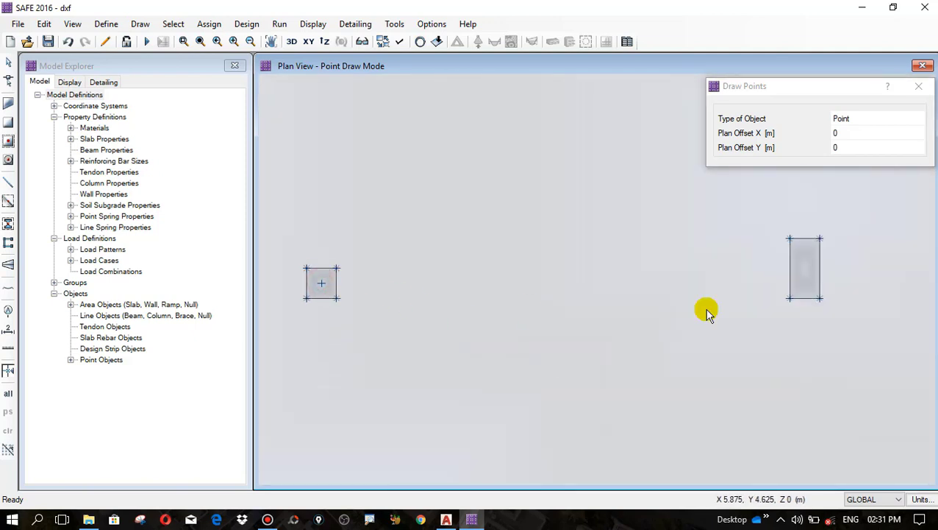
pyautogui.scroll(-3, 780, 276)
pyautogui.scroll(3, 771, 273)
pyautogui.scroll(-3, 522, 347)
pyautogui.scroll(3, 522, 347)
pyautogui.scroll(-3, 610, 339)
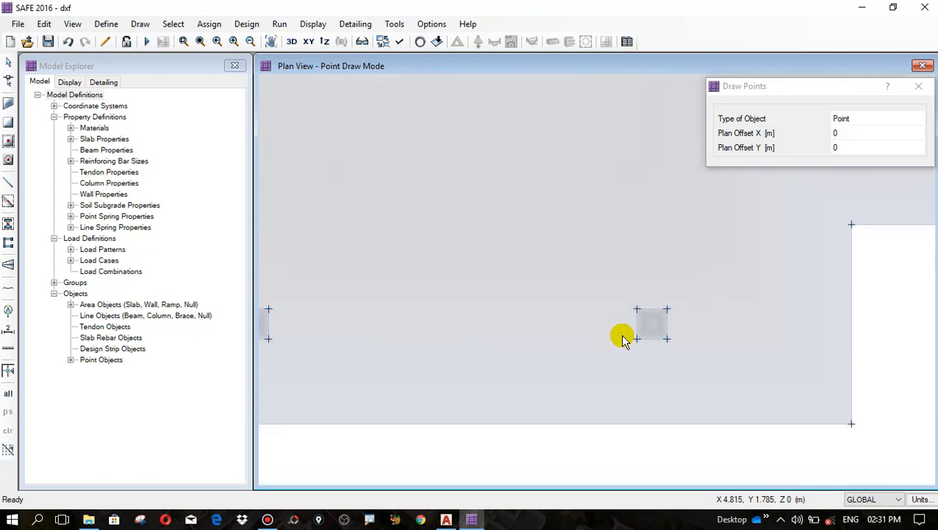
pyautogui.scroll(3, 658, 329)
pyautogui.scroll(-3, 622, 367)
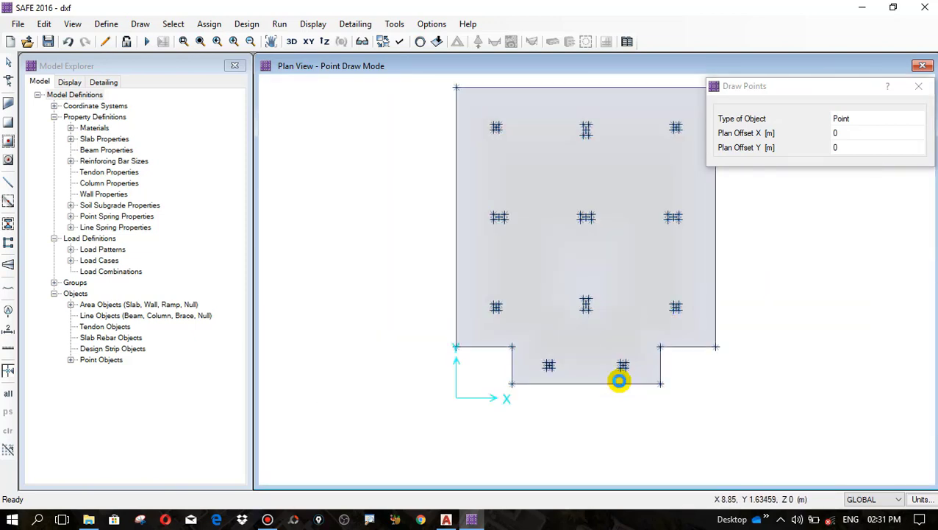
pyautogui.click(919, 87)
# Step: Assign the soil subgrade property sbc 120 to the mat slab area
pyautogui.scroll(5, 616, 124)
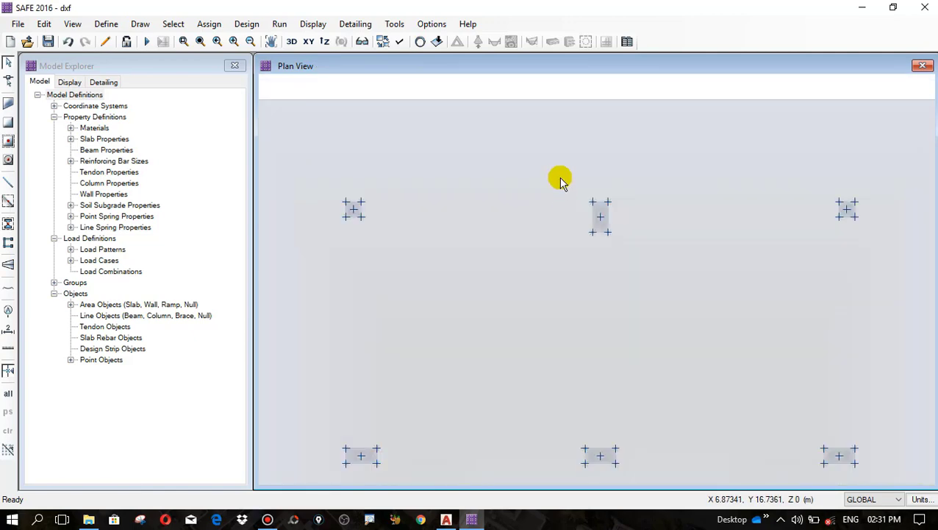
pyautogui.scroll(-2, 560, 180)
pyautogui.click(522, 162)
pyautogui.rightClick(521, 162)
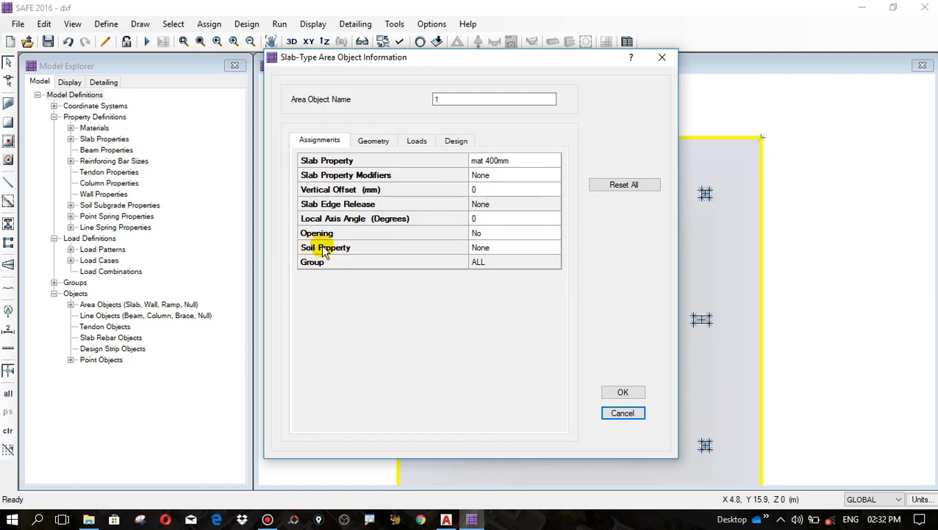
pyautogui.click(520, 247)
pyautogui.click(522, 248)
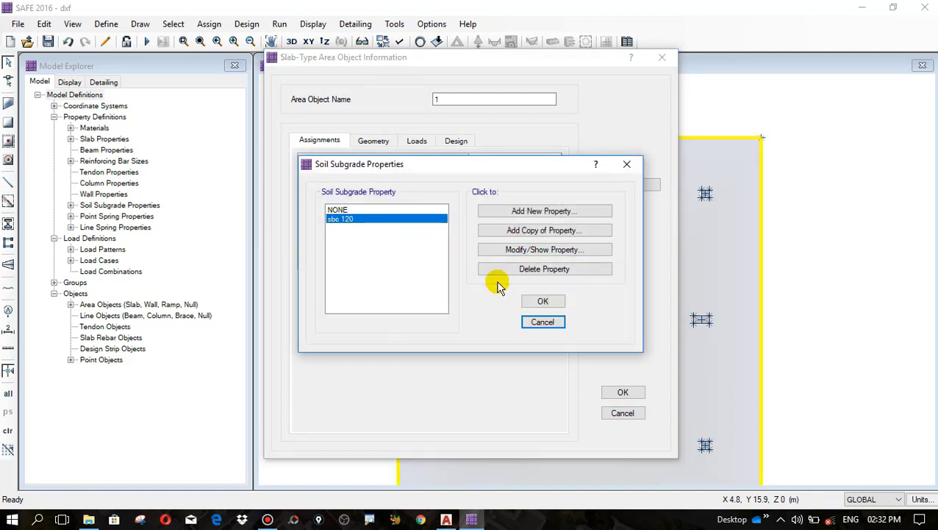
pyautogui.click(545, 303)
pyautogui.click(623, 392)
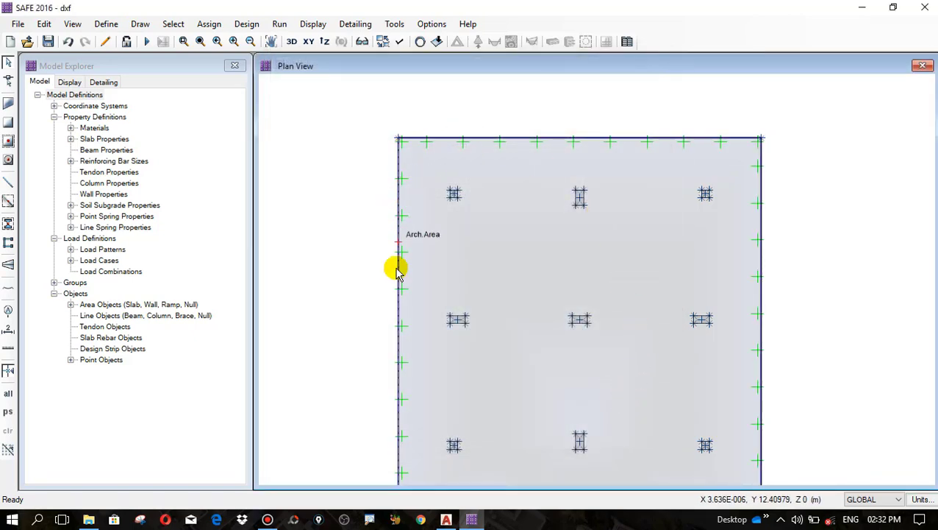
pyautogui.scroll(1, 556, 150)
pyautogui.scroll(1, 556, 151)
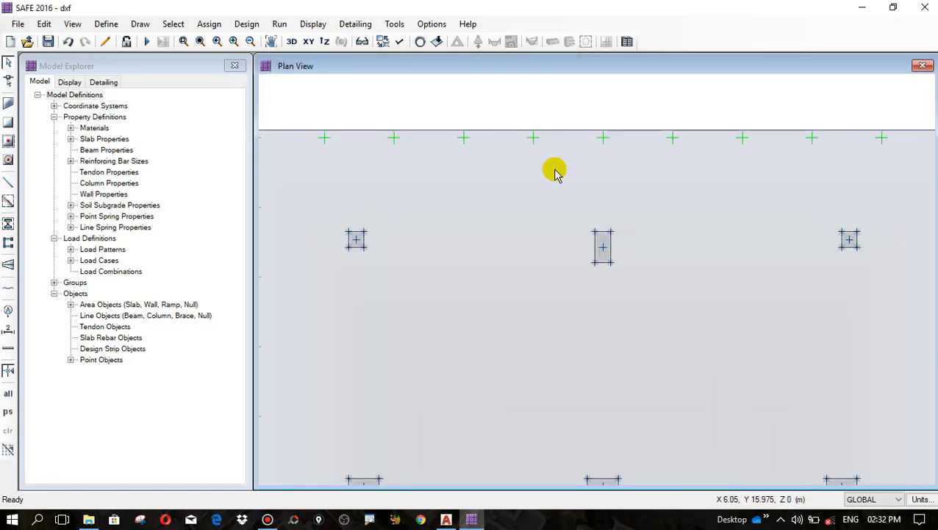
pyautogui.scroll(-2, 555, 172)
pyautogui.scroll(-2, 554, 170)
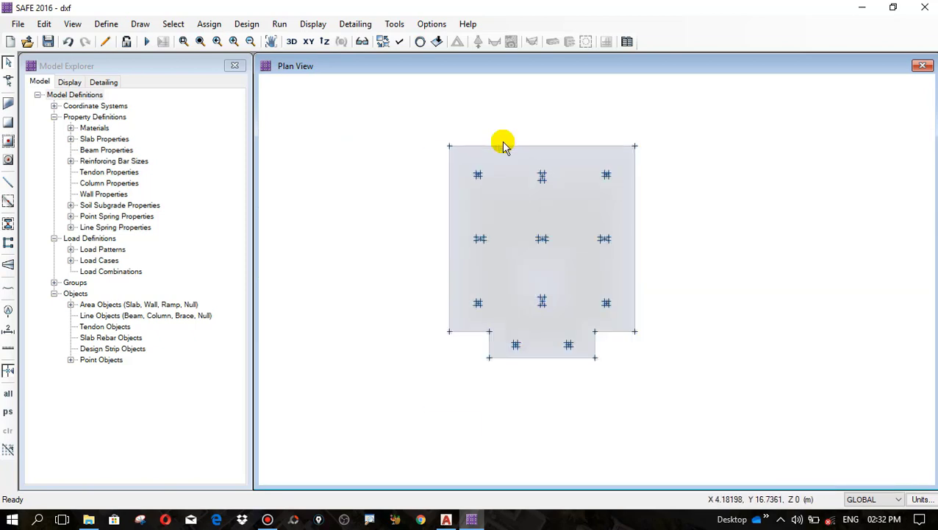
pyautogui.scroll(1, 513, 185)
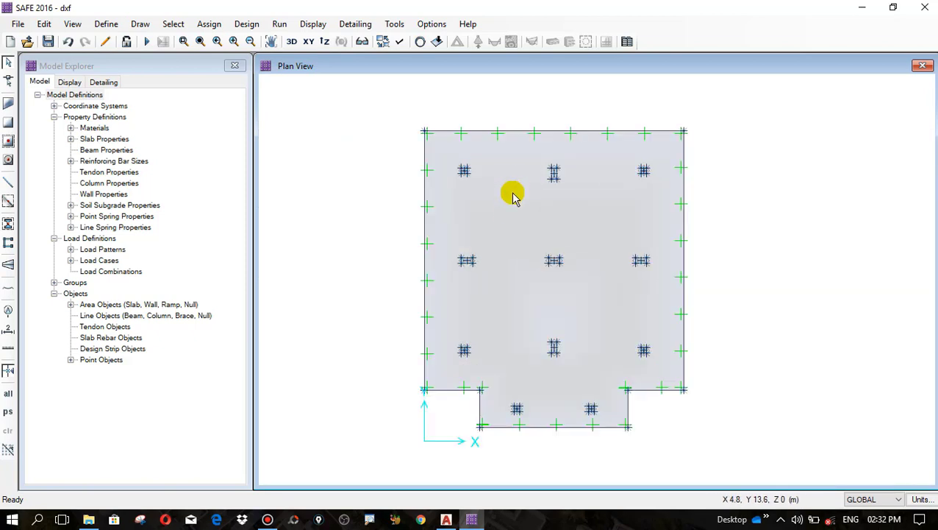
# Step: Switch to AutoCAD and examine the dead and live loads labelled beside each column, ending at the upper-left column
pyautogui.click(445, 519)
pyautogui.scroll(-6, 503, 247)
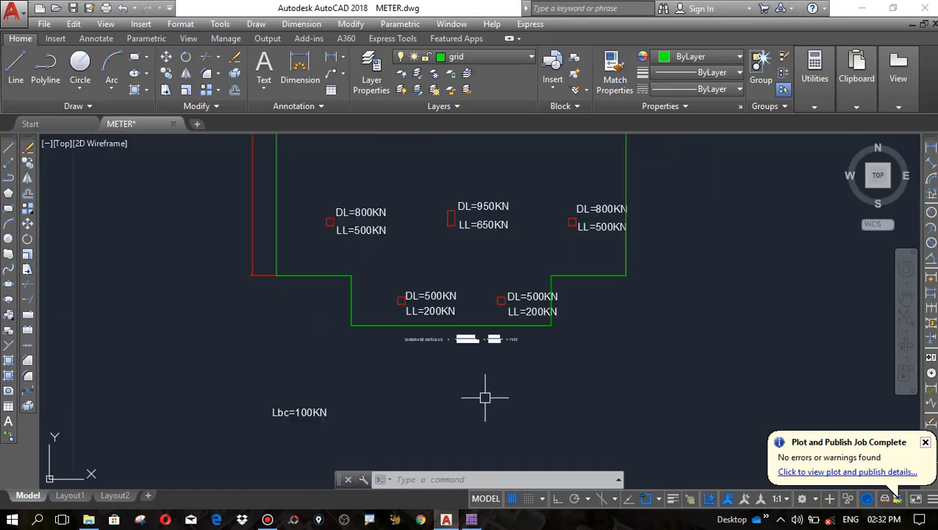
pyautogui.scroll(6, 454, 237)
pyautogui.scroll(-1, 434, 250)
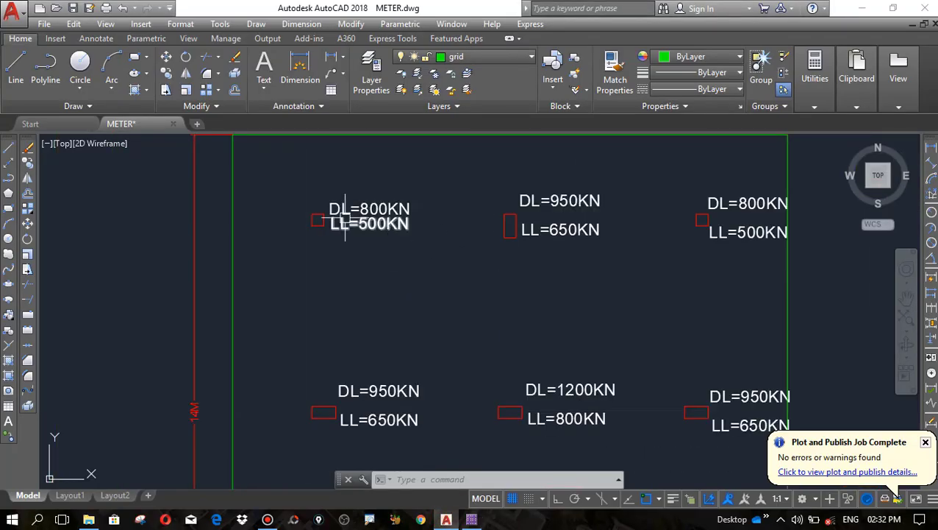
pyautogui.scroll(2, 308, 198)
pyautogui.scroll(-2, 302, 243)
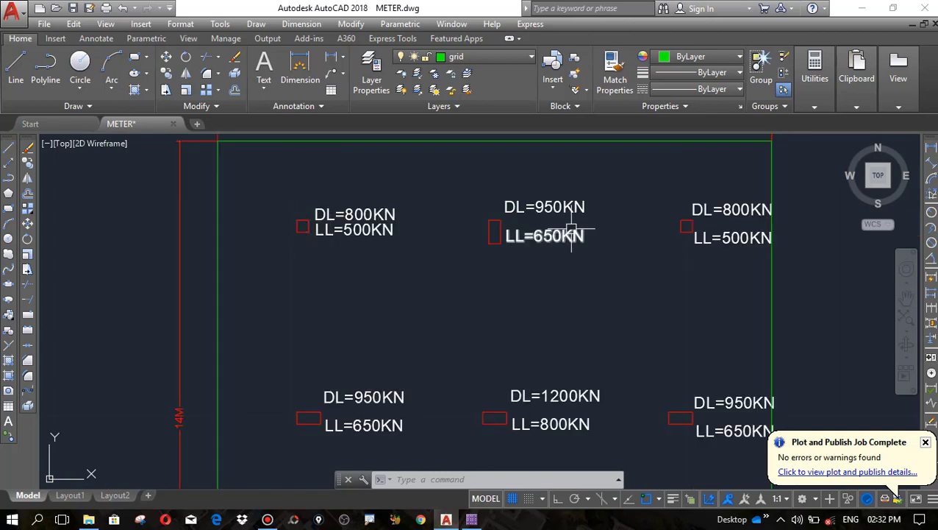
pyautogui.scroll(-4, 595, 176)
pyautogui.scroll(4, 446, 360)
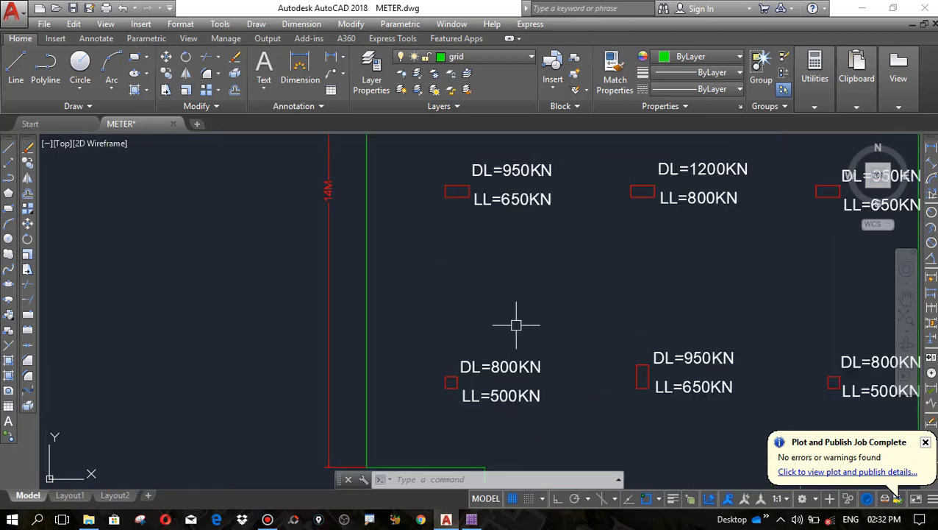
pyautogui.scroll(-2, 598, 378)
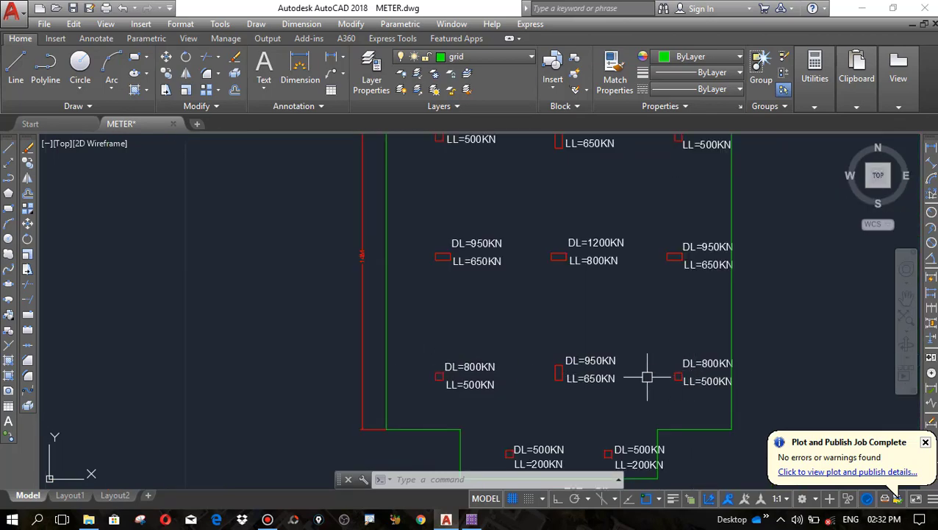
pyautogui.scroll(-4, 640, 383)
pyautogui.scroll(6, 555, 296)
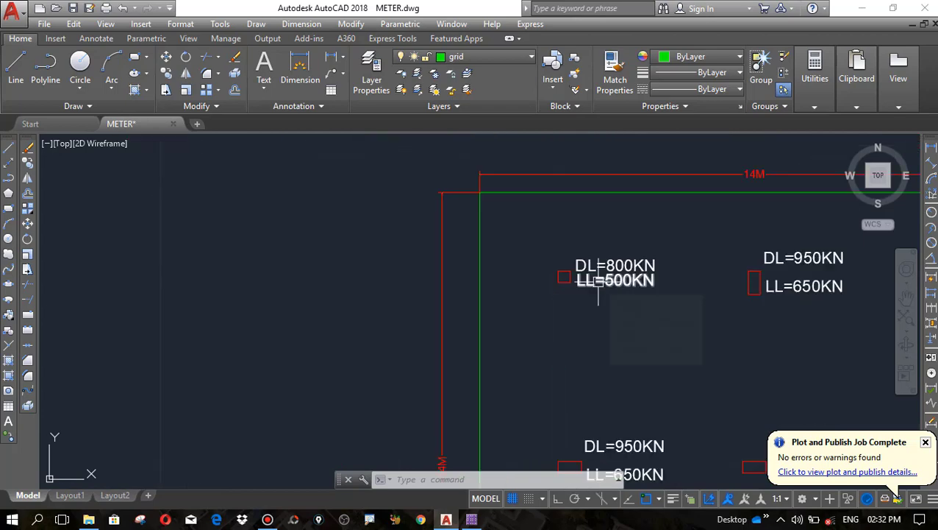
pyautogui.scroll(5, 598, 281)
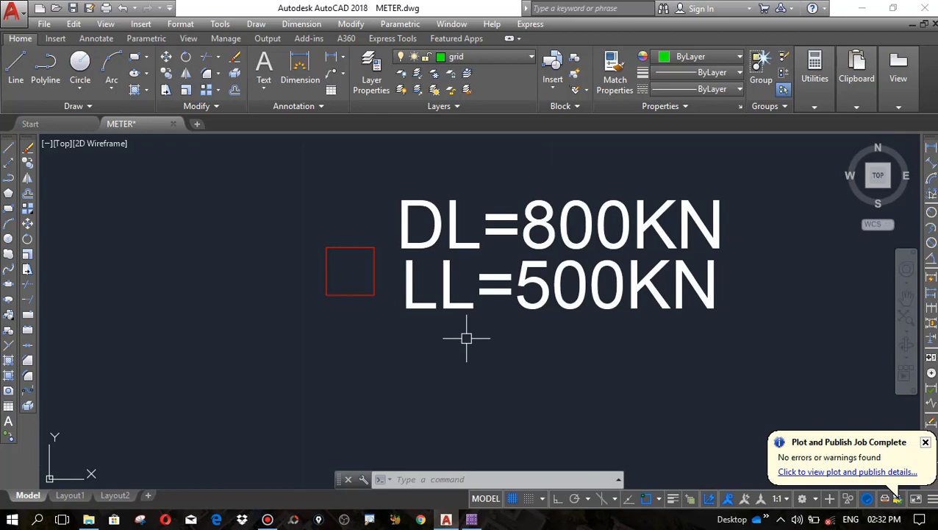
# Step: Switch back to SAFE and select the centre points of the upper-left and upper-right square columns
pyautogui.click(471, 520)
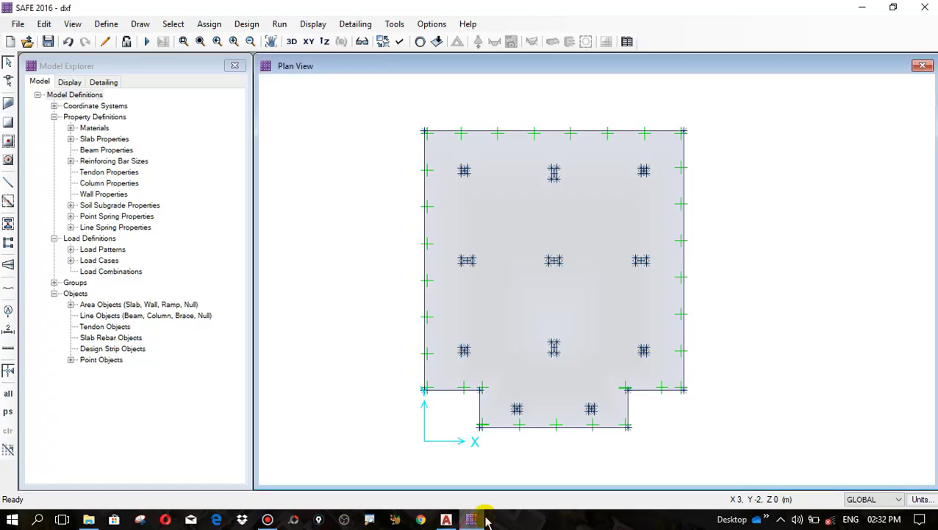
pyautogui.scroll(4, 461, 163)
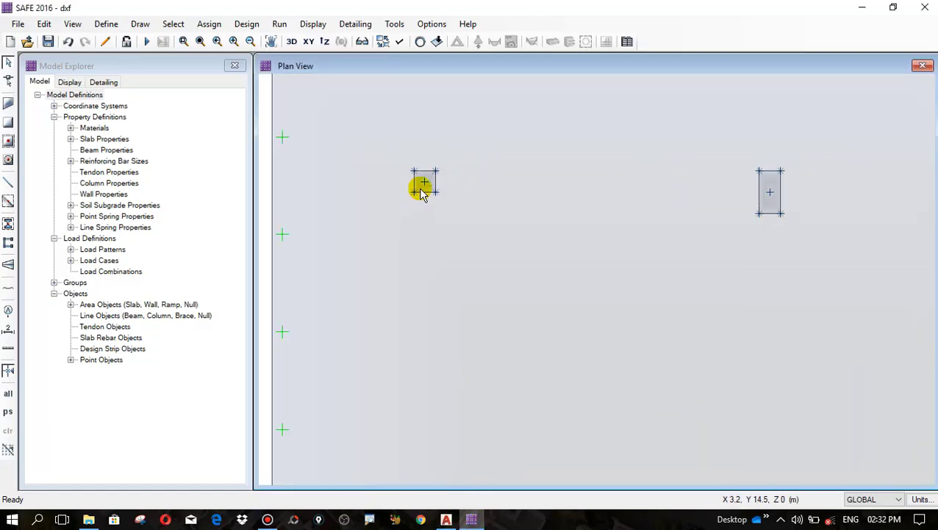
pyautogui.scroll(3, 423, 182)
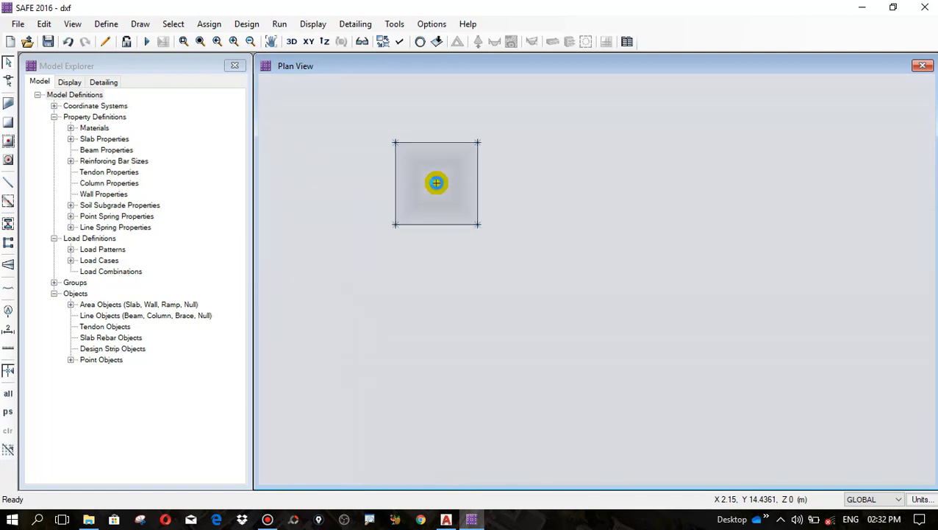
pyautogui.click(436, 183)
pyautogui.scroll(-4, 352, 243)
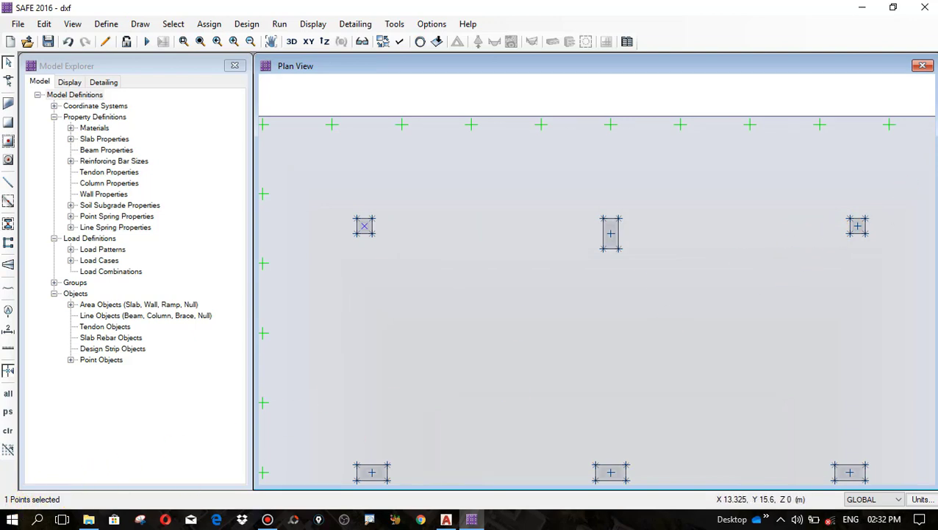
pyautogui.scroll(4, 886, 213)
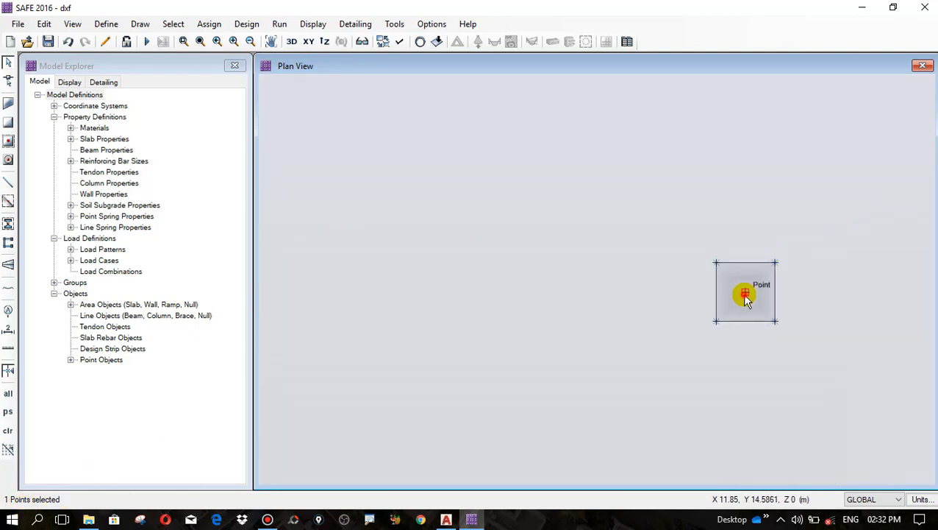
pyautogui.scroll(-5, 706, 161)
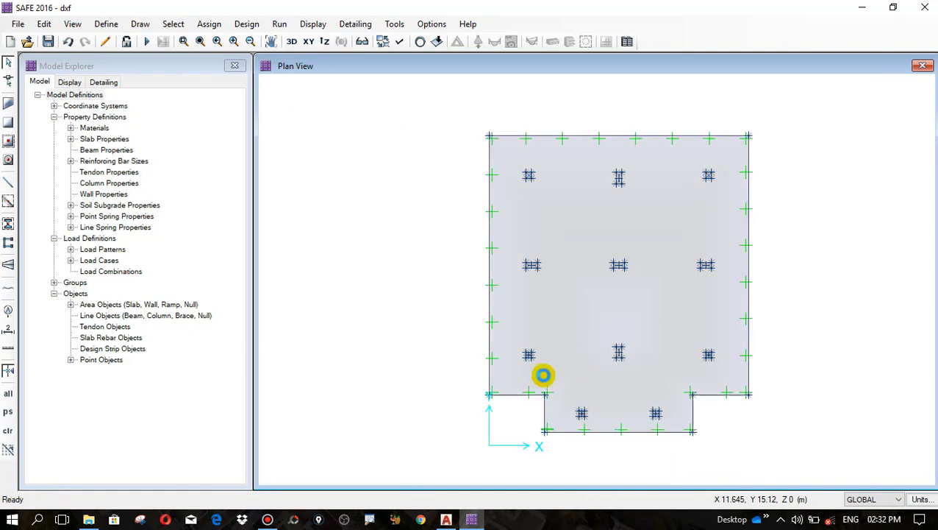
# Step: Add the centre points of the left and right square columns in the third row to the selection
pyautogui.click(555, 374)
pyautogui.scroll(5, 531, 373)
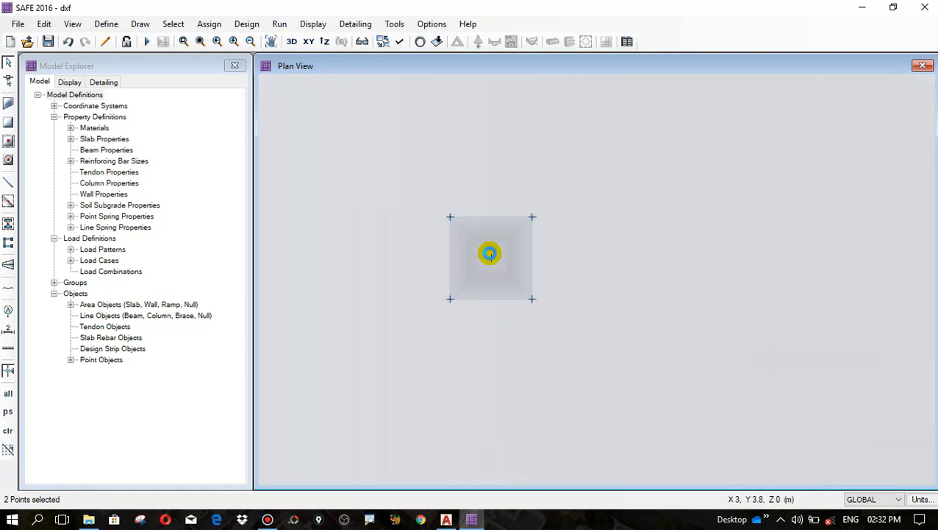
pyautogui.scroll(-5, 446, 262)
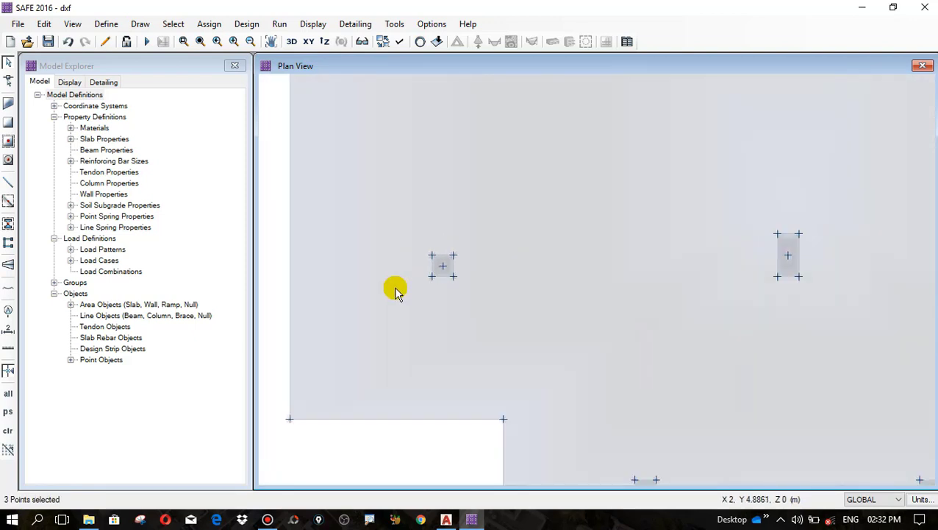
pyautogui.click(646, 285)
pyautogui.scroll(5, 647, 285)
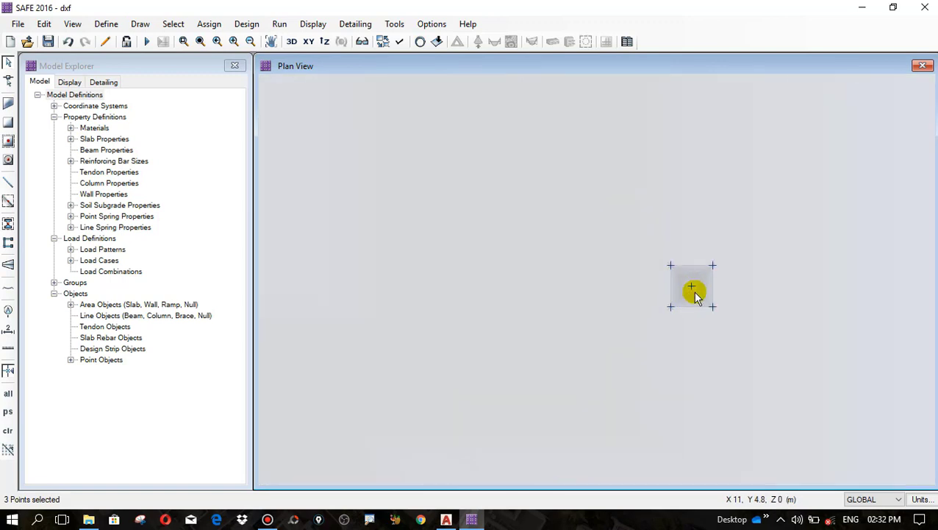
pyautogui.click(691, 286)
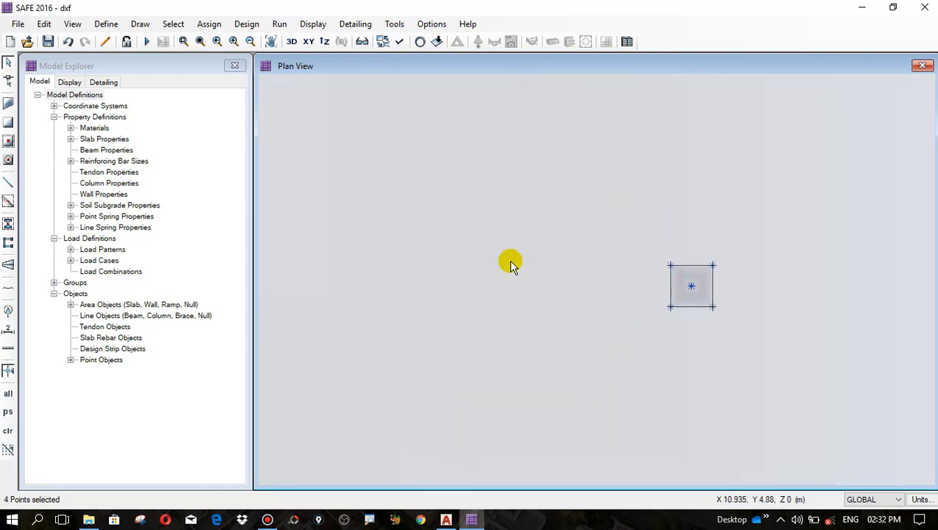
# Step: Assign a DEAD point load of 800 kN in gravity to the four selected column centres, with a 300 × 300 mm punching shear load size
pyautogui.click(209, 25)
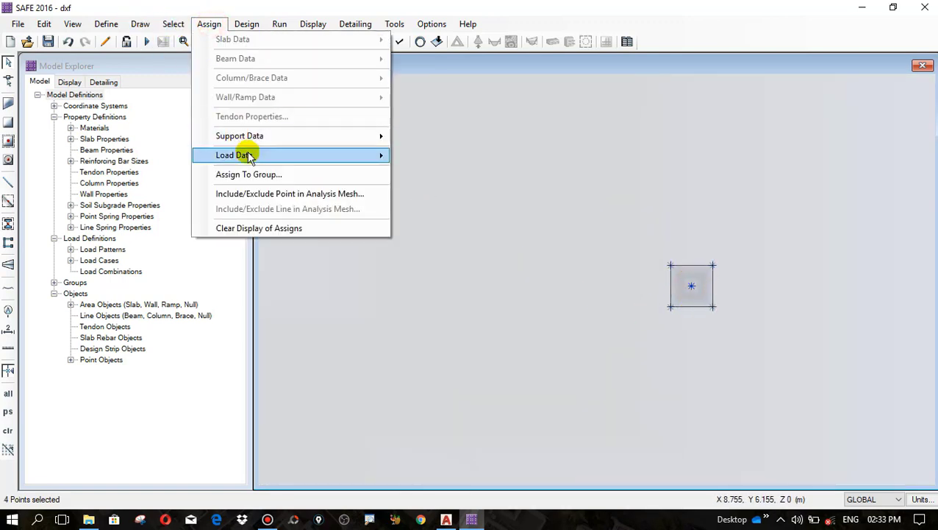
pyautogui.moveTo(249, 155)
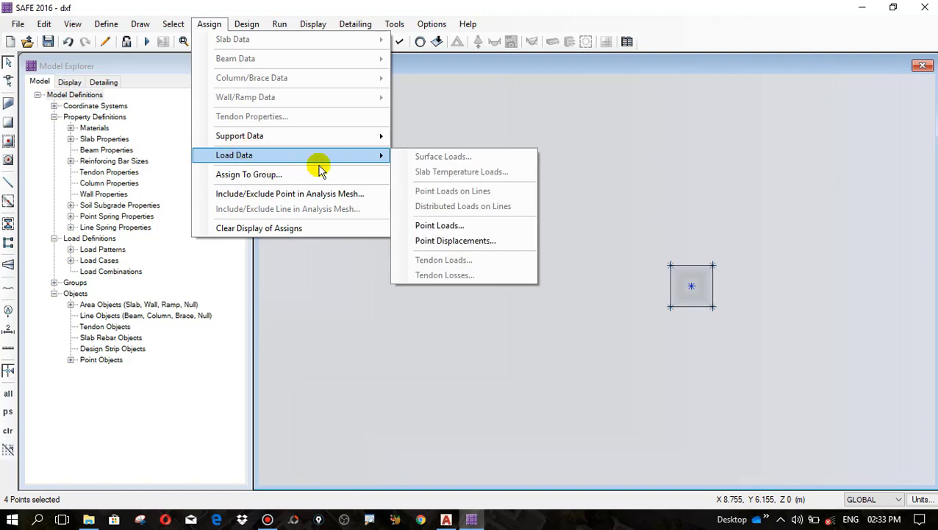
pyautogui.click(423, 225)
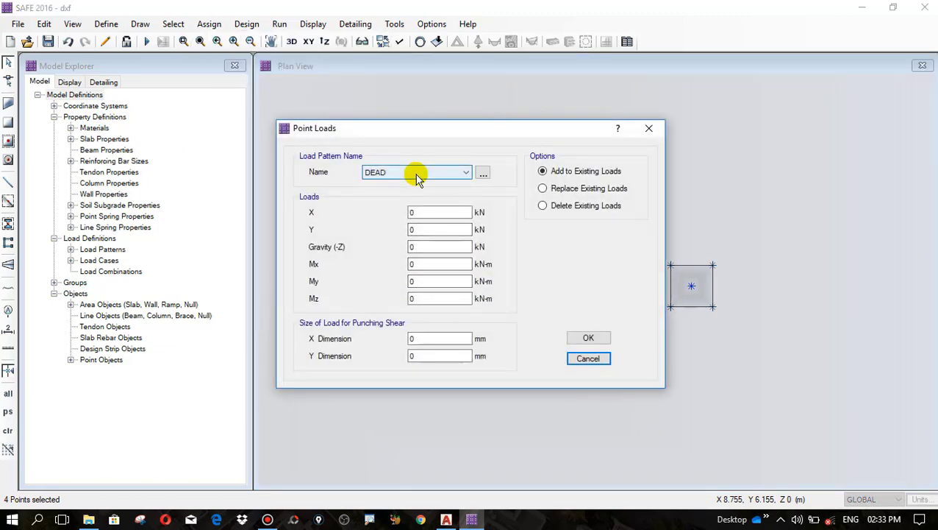
pyautogui.click(445, 520)
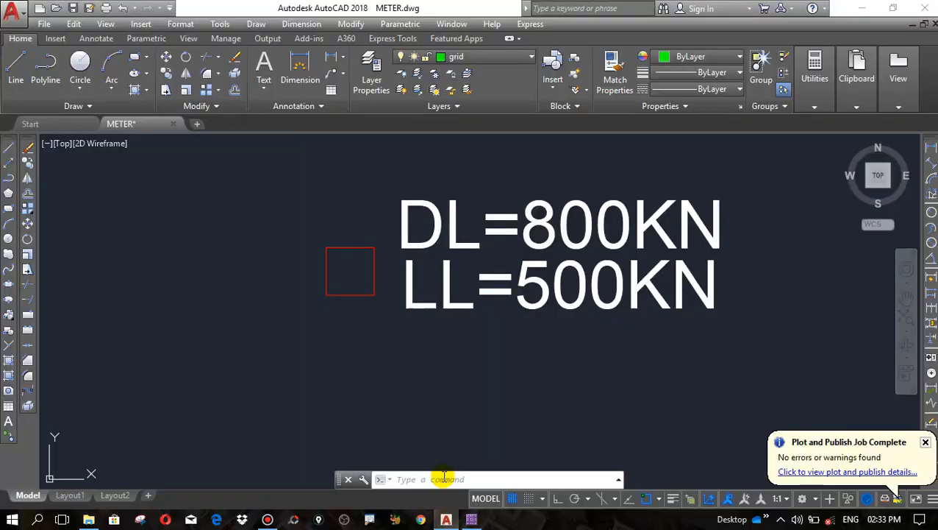
pyautogui.click(471, 519)
pyautogui.doubleClick(426, 247)
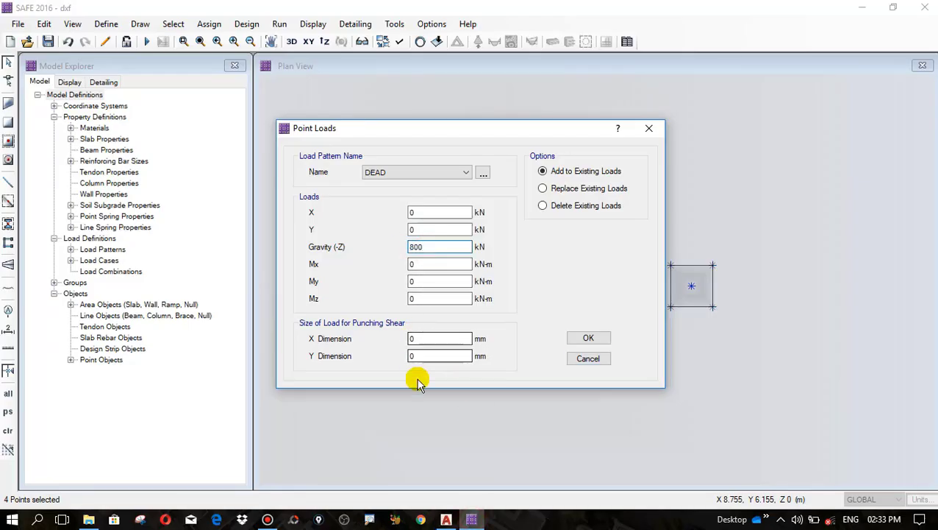
pyautogui.doubleClick(428, 337)
pyautogui.write('300300')
pyautogui.click(592, 338)
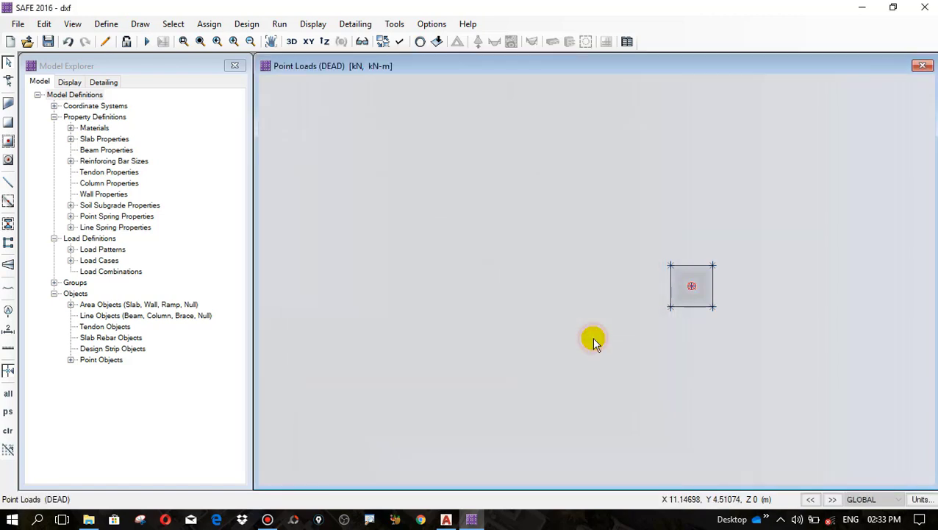
# Step: Reselect the previous four points and assign them a LIVE point load of 500 kN in gravity, keeping the 300 × 300 mm load size
pyautogui.click(8, 412)
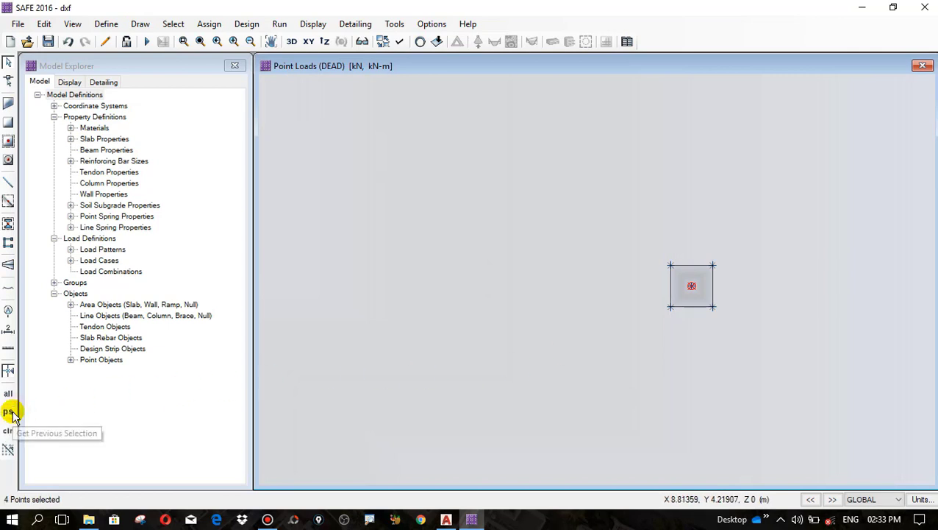
pyautogui.click(221, 28)
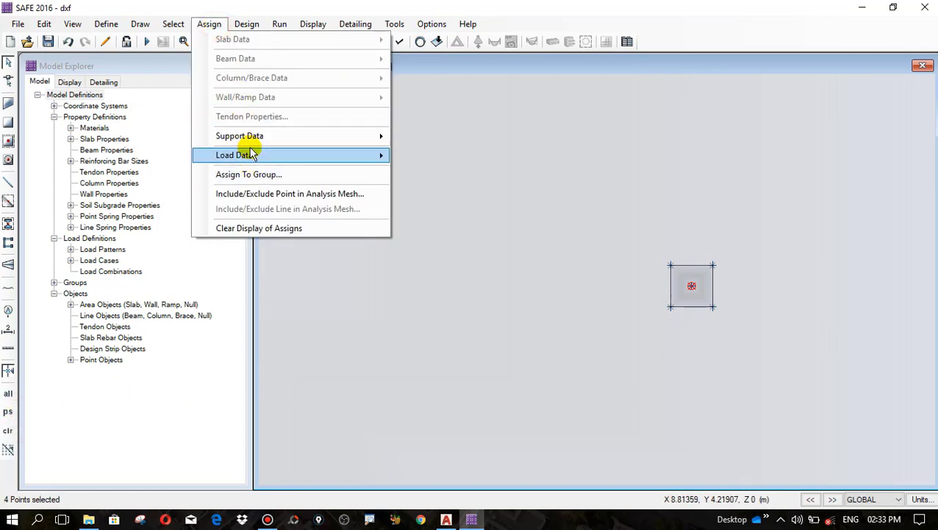
pyautogui.moveTo(250, 138)
pyautogui.moveTo(254, 158)
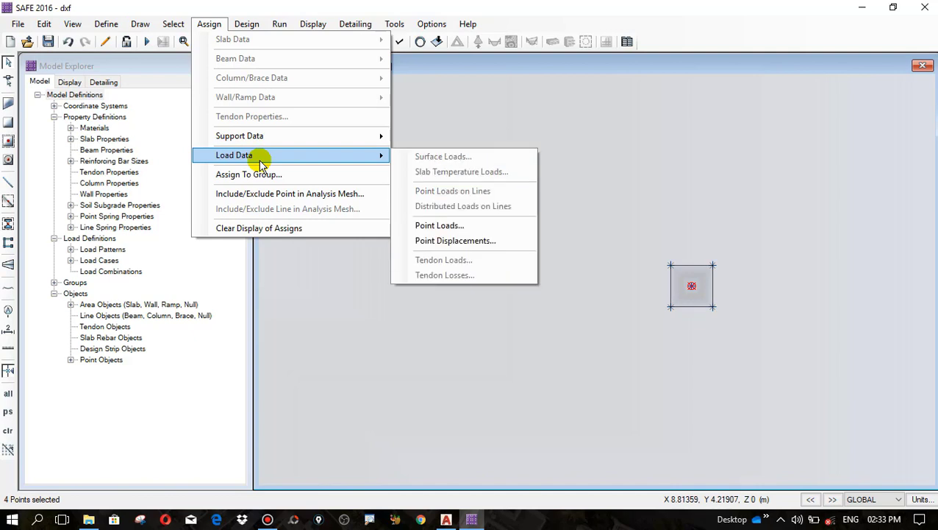
pyautogui.click(432, 225)
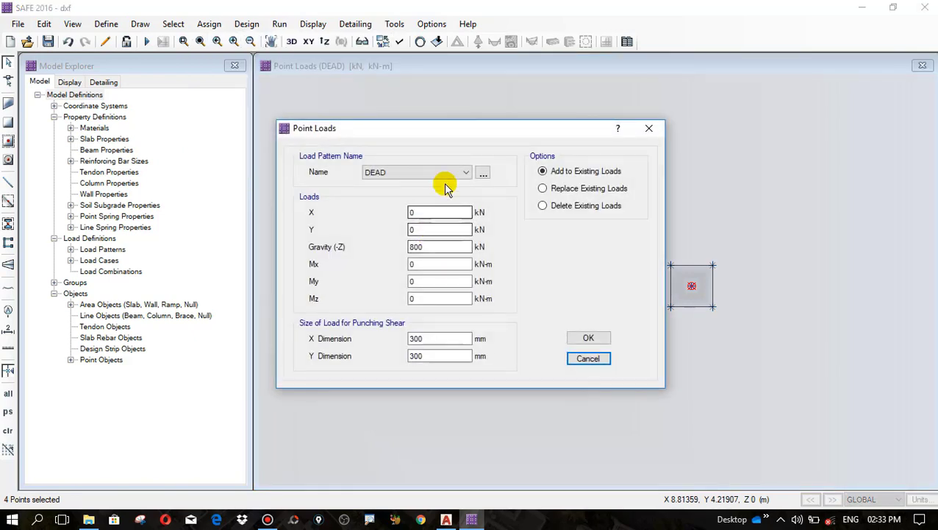
pyautogui.click(419, 171)
pyautogui.click(389, 192)
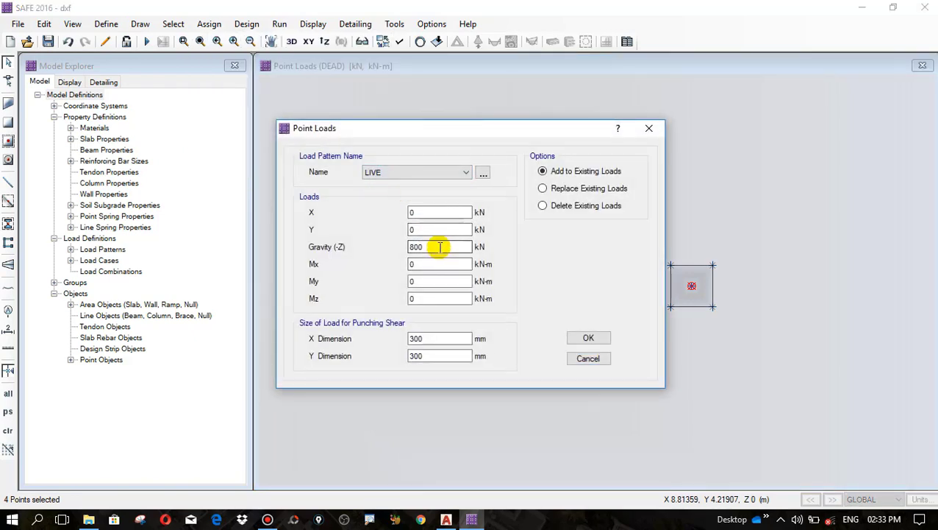
pyautogui.moveTo(441, 248); pyautogui.dragTo(388, 247)
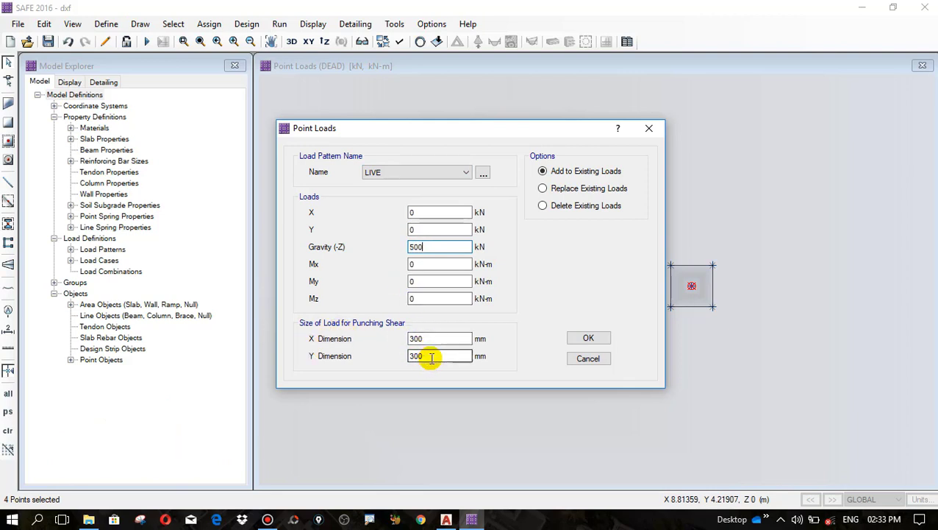
pyautogui.click(588, 339)
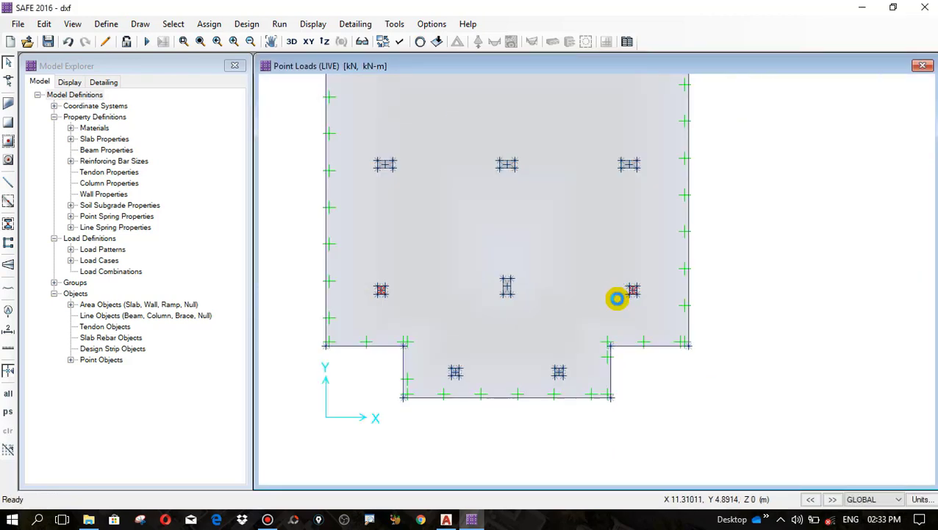
# Step: Inspect the load assignments on the centre point of the right square column in the third row
pyautogui.scroll(3, 622, 297)
pyautogui.scroll(1, 662, 275)
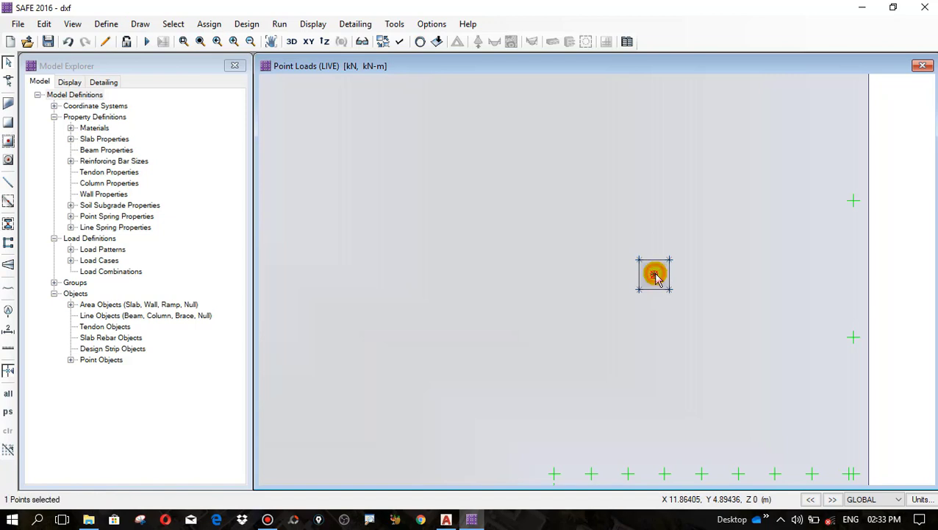
pyautogui.rightClick(655, 275)
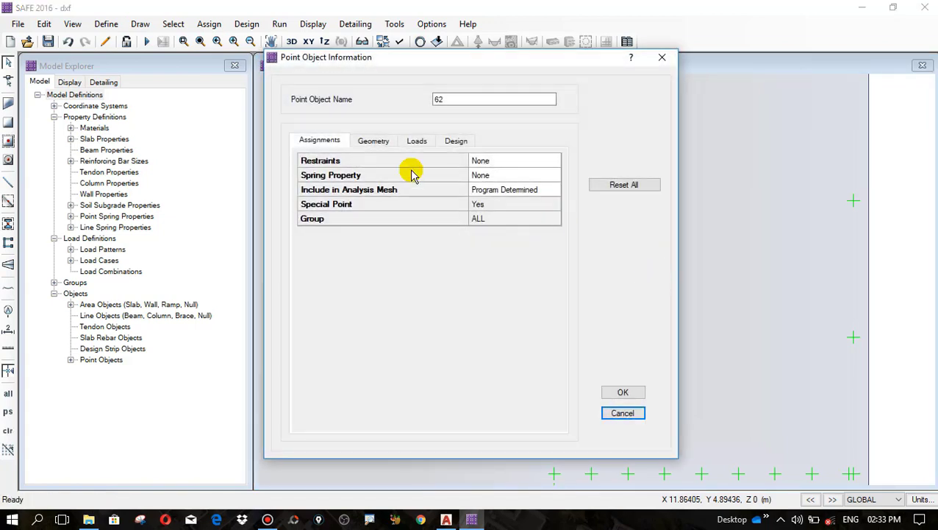
pyautogui.click(419, 142)
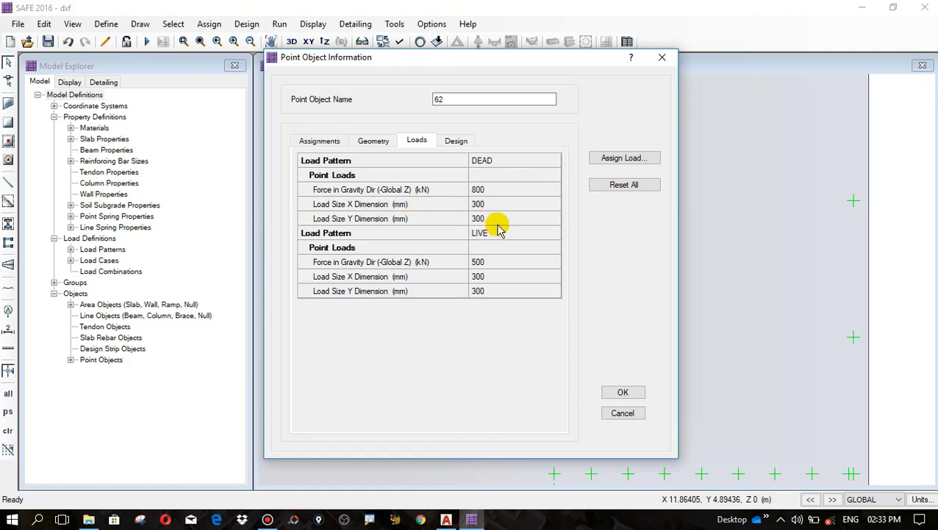
pyautogui.click(622, 412)
# Step: Select the centre points of the middle rectangular columns in the first and third rows
pyautogui.scroll(-3, 600, 375)
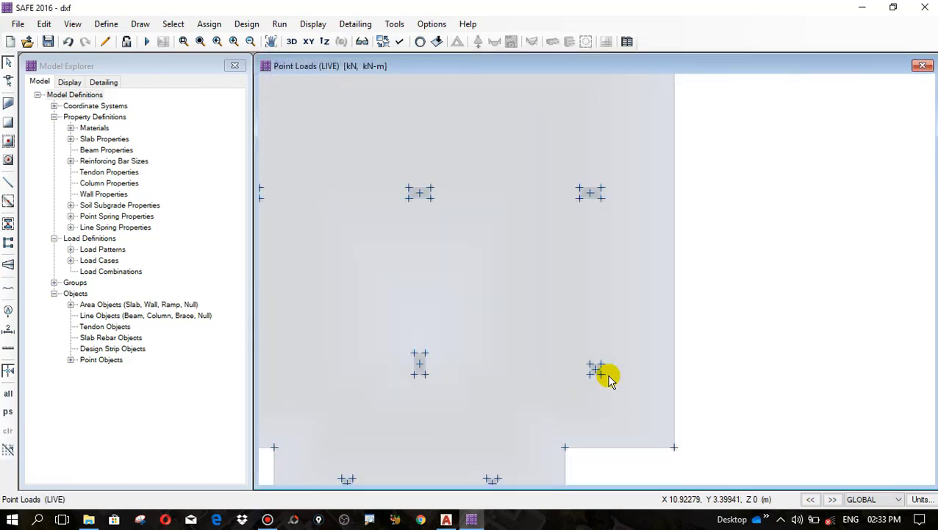
pyautogui.scroll(1, 519, 224)
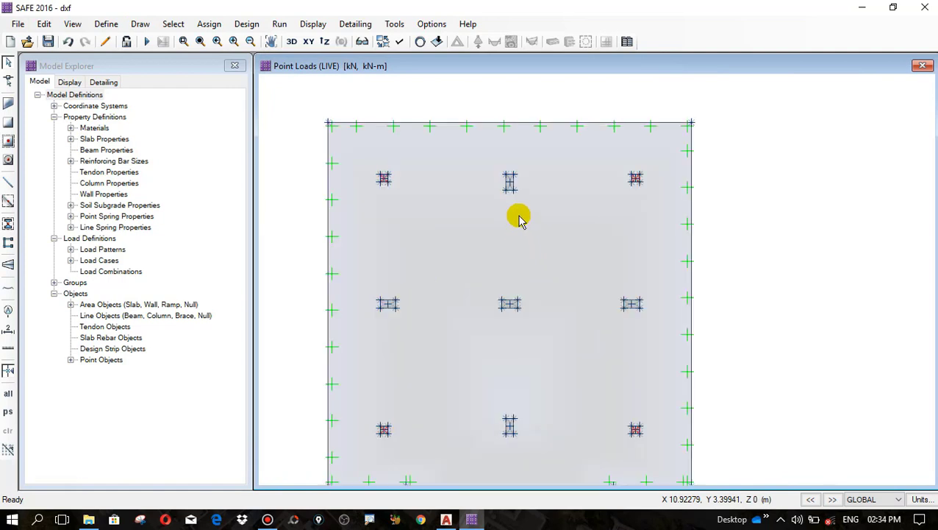
pyautogui.scroll(2, 506, 170)
pyautogui.click(520, 221)
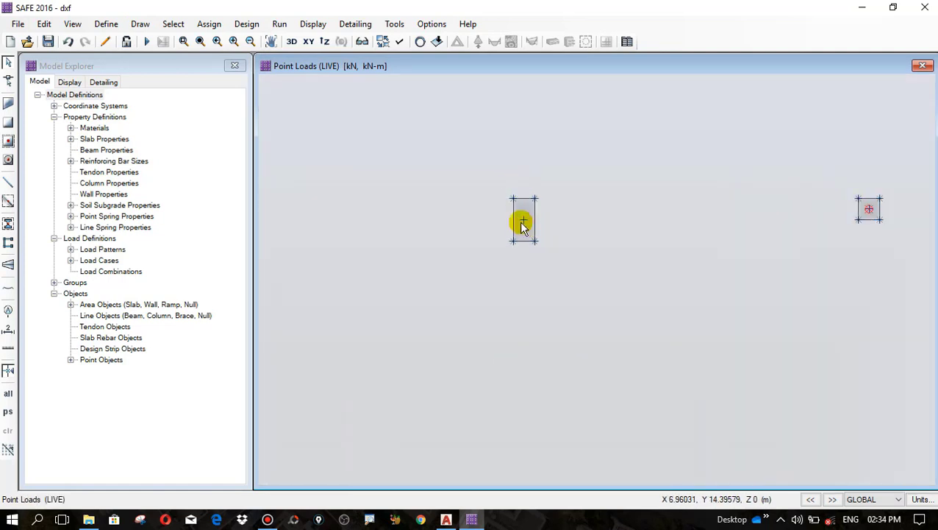
pyautogui.click(522, 217)
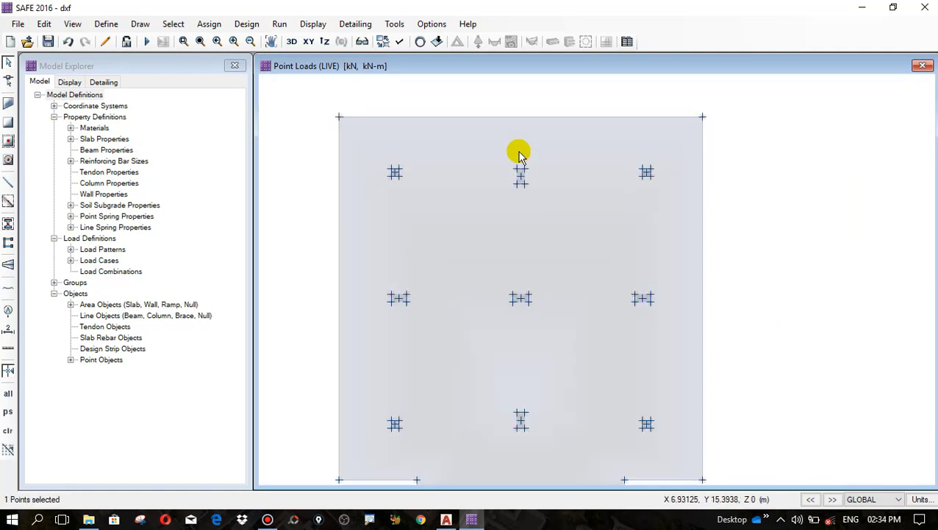
pyautogui.scroll(3, 519, 422)
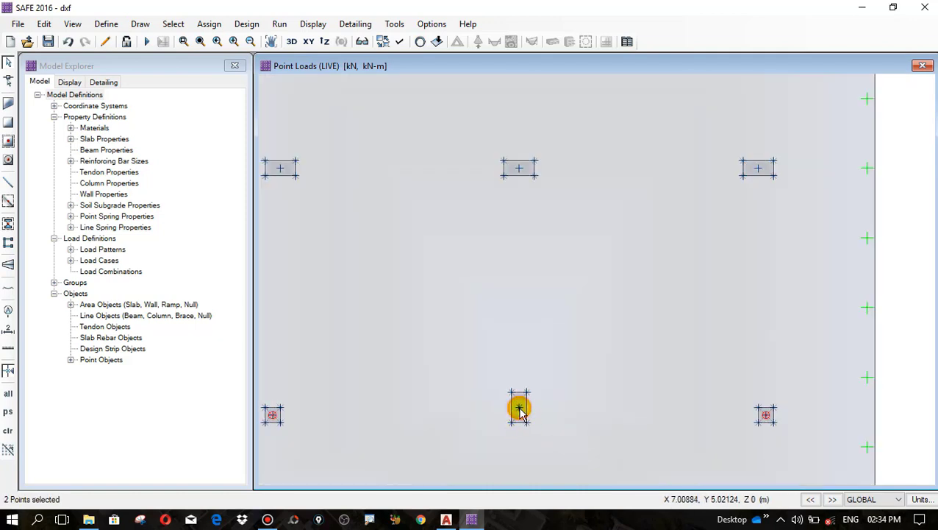
pyautogui.scroll(-3, 519, 404)
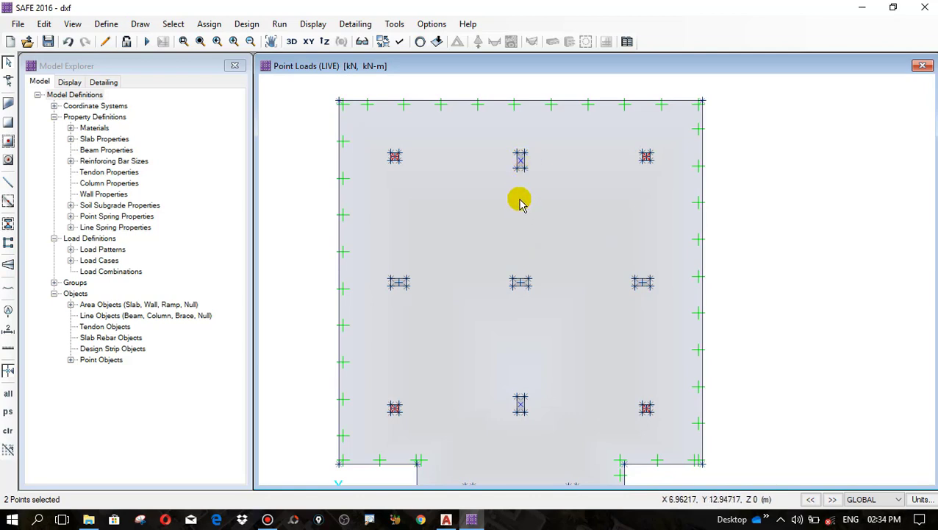
# Step: Open a point load assignment for the two selected points and set its load pattern to DEAD
pyautogui.click(209, 24)
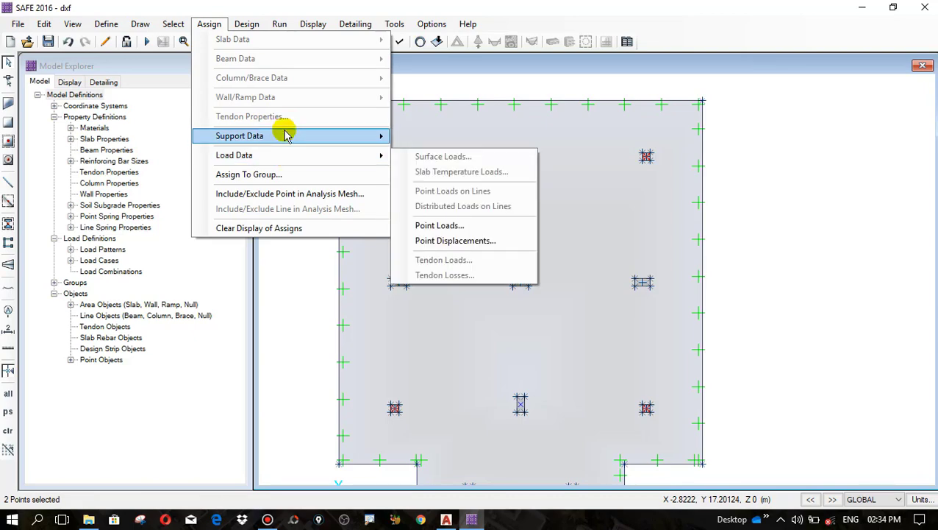
pyautogui.moveTo(350, 157)
pyautogui.click(439, 225)
pyautogui.click(388, 177)
pyautogui.click(388, 183)
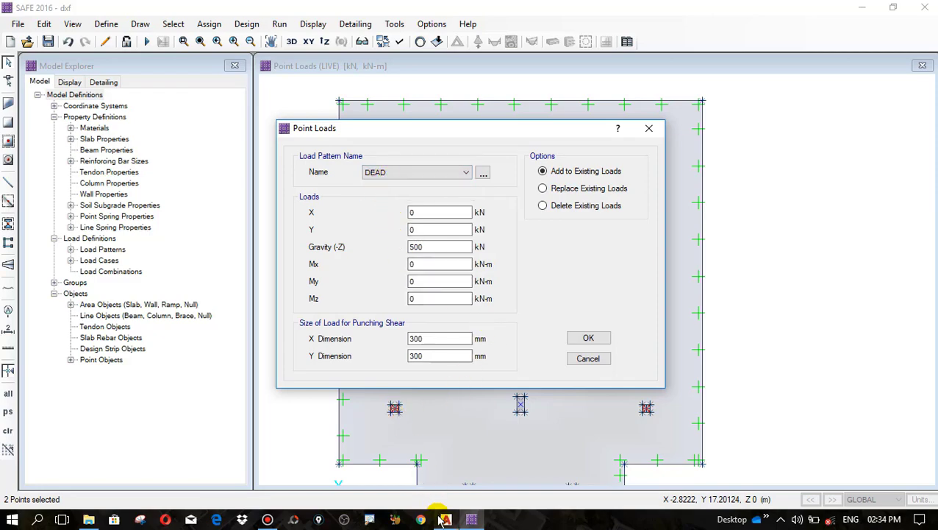
# Step: Switch to AutoCAD to read the dead and live loads labelled beside the top middle column, and return to SAFE
pyautogui.click(444, 520)
pyautogui.scroll(-4, 478, 343)
pyautogui.scroll(5, 611, 320)
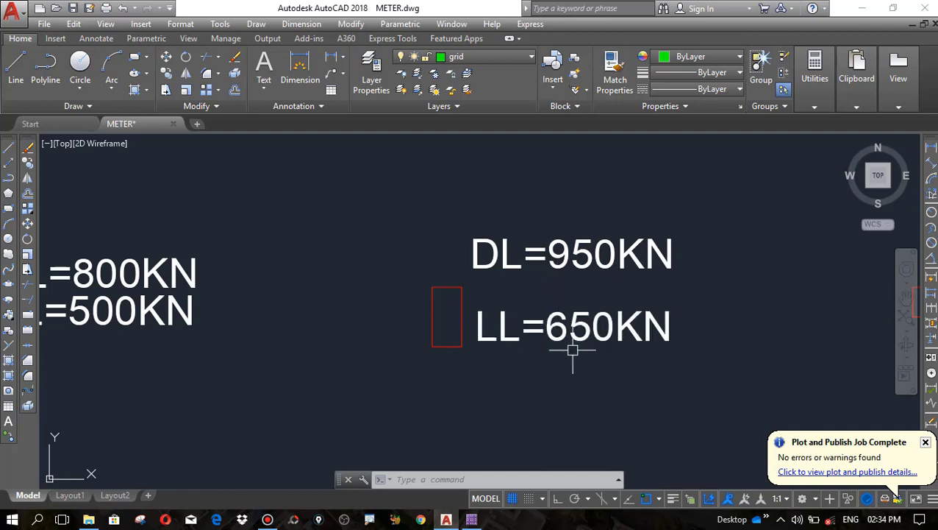
pyautogui.click(472, 519)
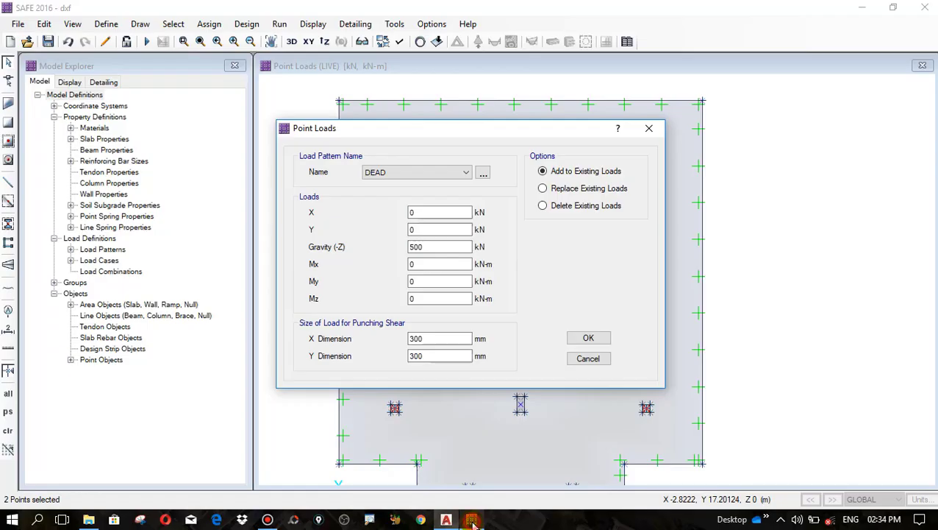
# Step: Assign the two points a DEAD gravity load of 950 kN with a punching shear load size of 300 mm in X and 600 mm in Y
pyautogui.doubleClick(444, 250)
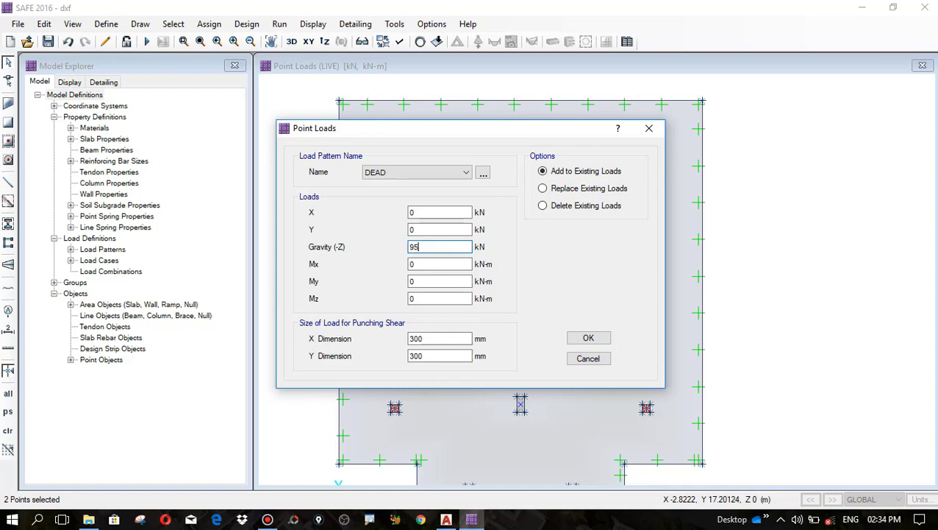
pyautogui.moveTo(373, 130); pyautogui.dragTo(348, 205)
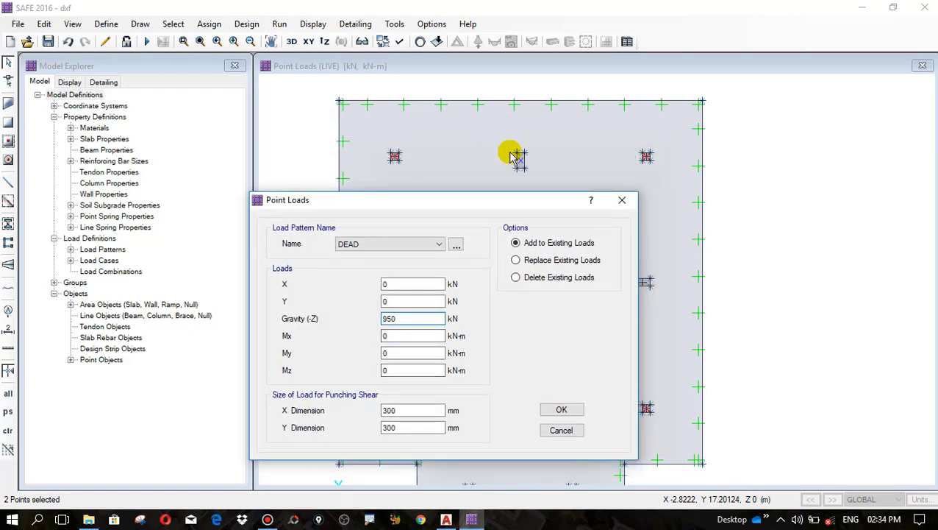
pyautogui.doubleClick(409, 429)
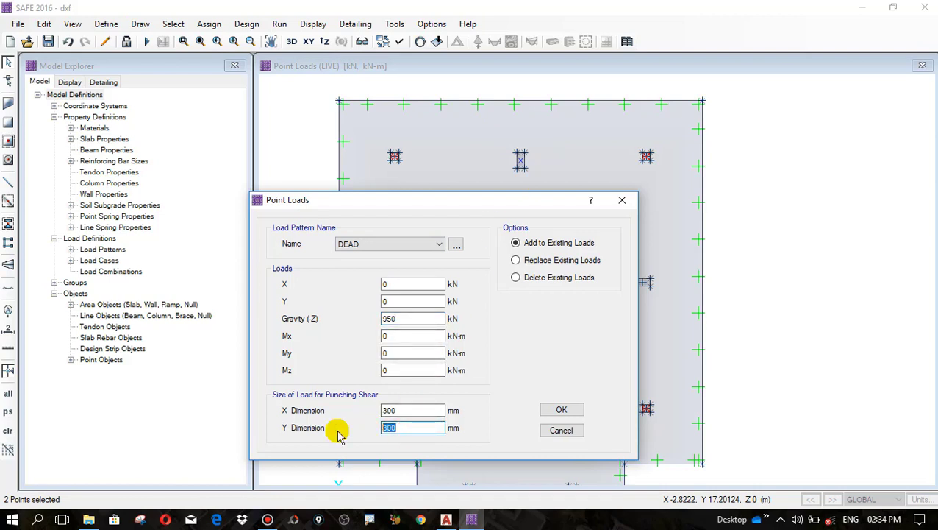
pyautogui.click(572, 411)
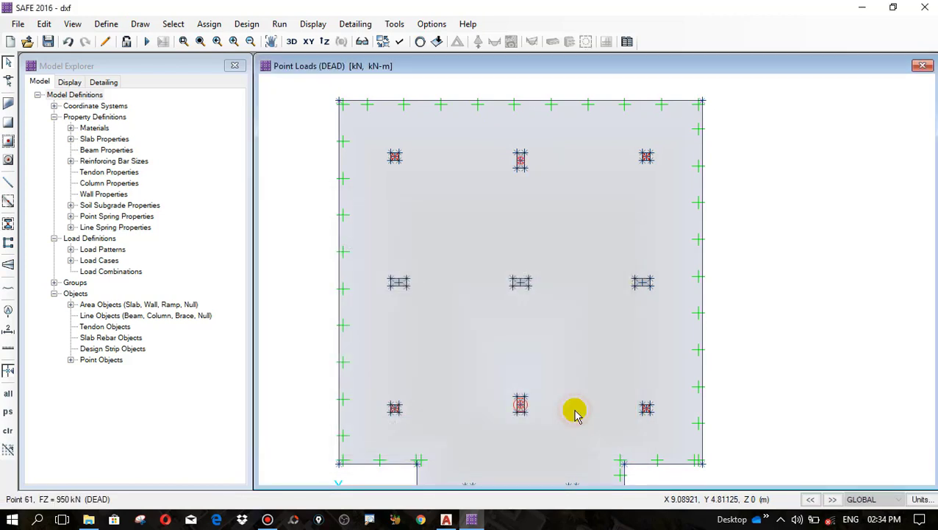
# Step: Reselect the two previous column centre points and assign them a LIVE gravity load of 650 kN with a 300 by 600 mm load size
pyautogui.click(9, 413)
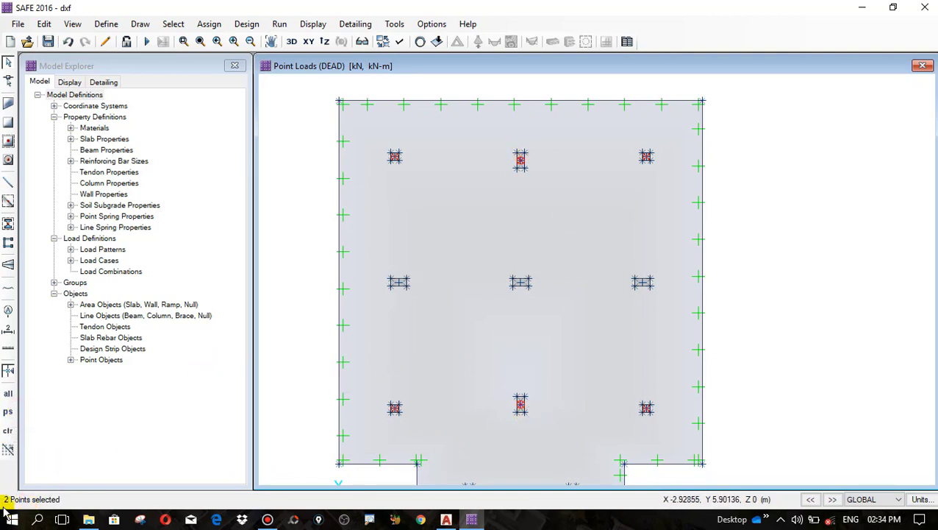
pyautogui.click(208, 25)
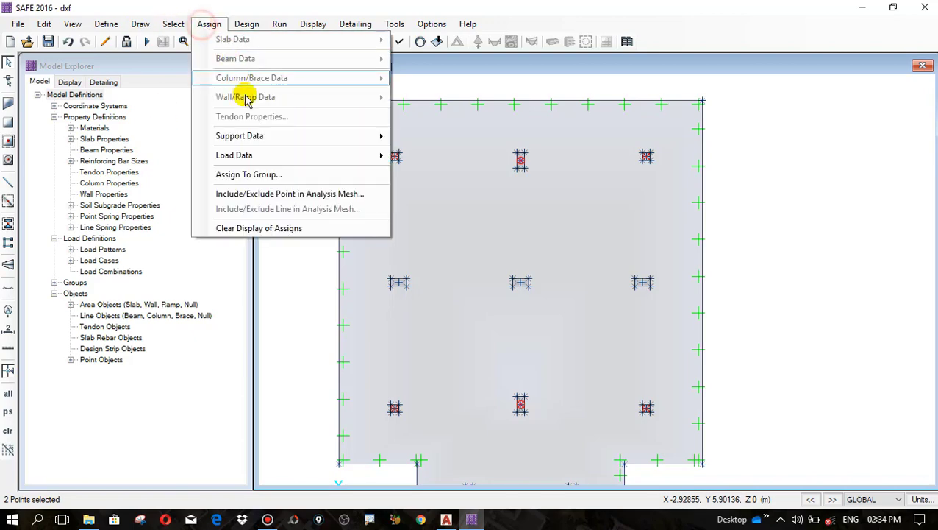
pyautogui.moveTo(254, 156)
pyautogui.click(431, 226)
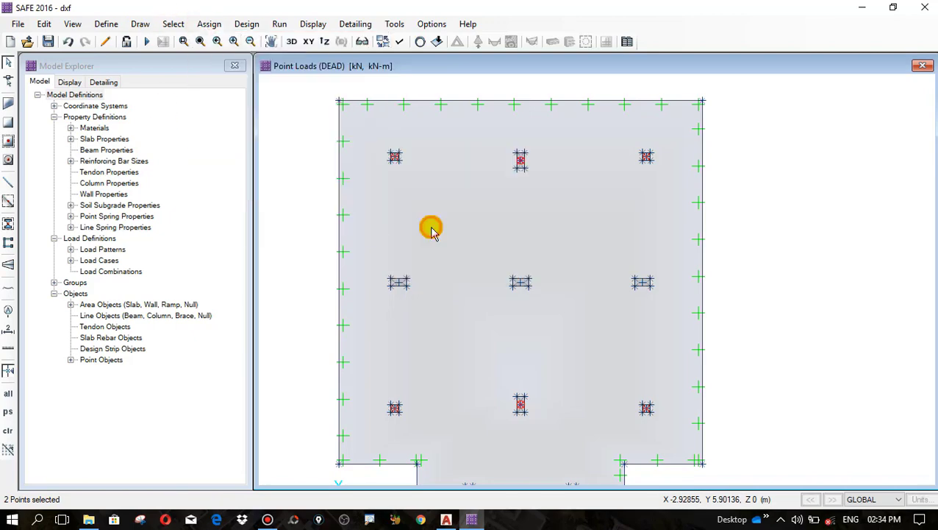
pyautogui.click(396, 172)
pyautogui.click(390, 194)
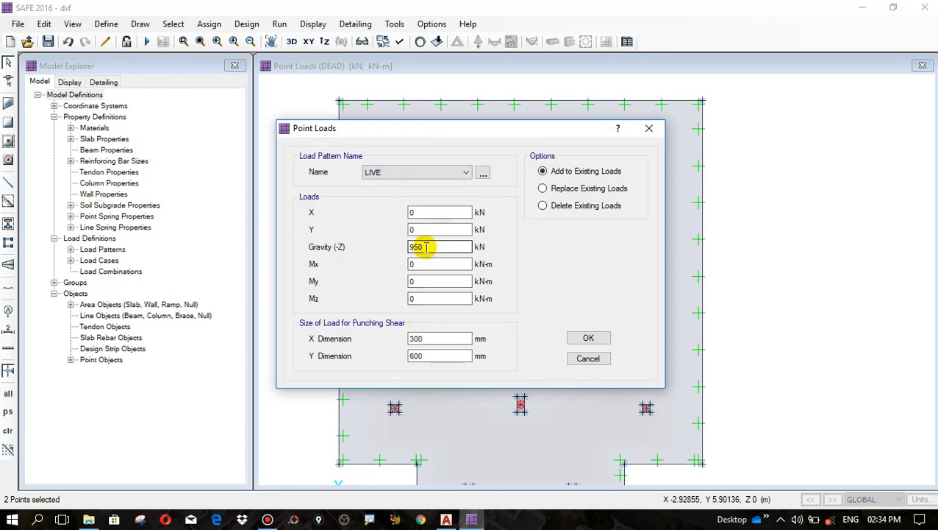
pyautogui.moveTo(441, 247); pyautogui.dragTo(384, 249)
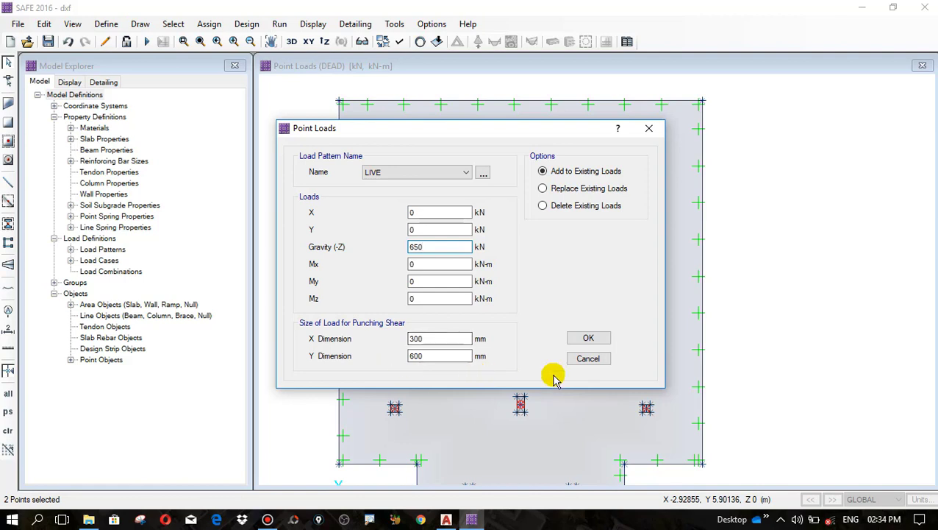
pyautogui.click(590, 337)
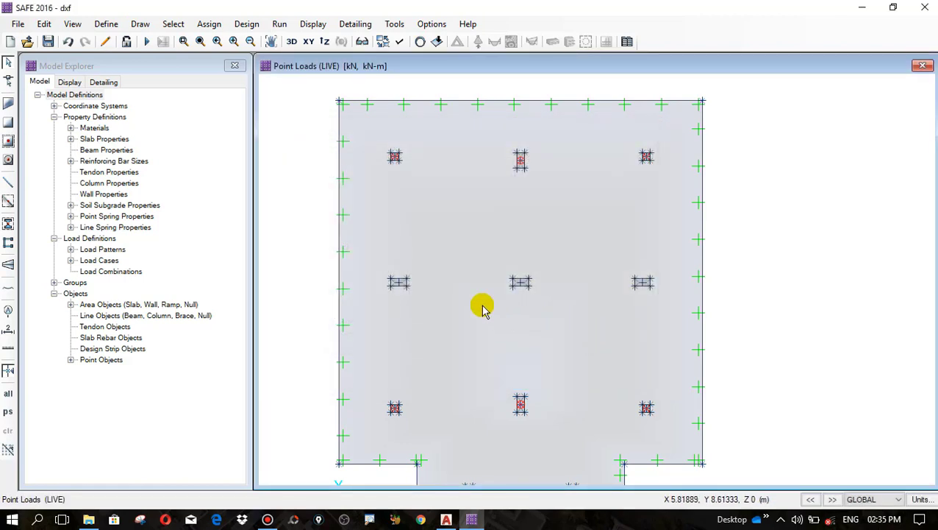
pyautogui.scroll(2, 403, 280)
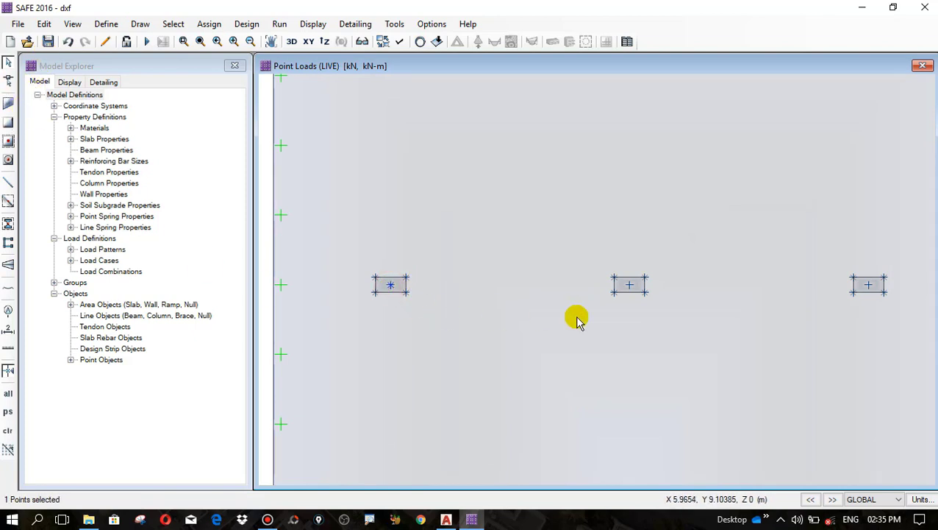
pyautogui.click(629, 288)
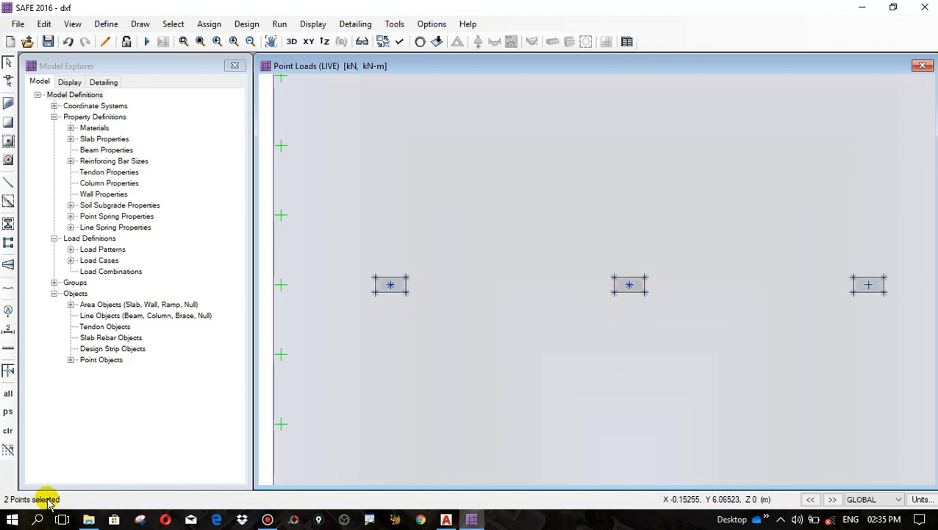
pyautogui.click(872, 287)
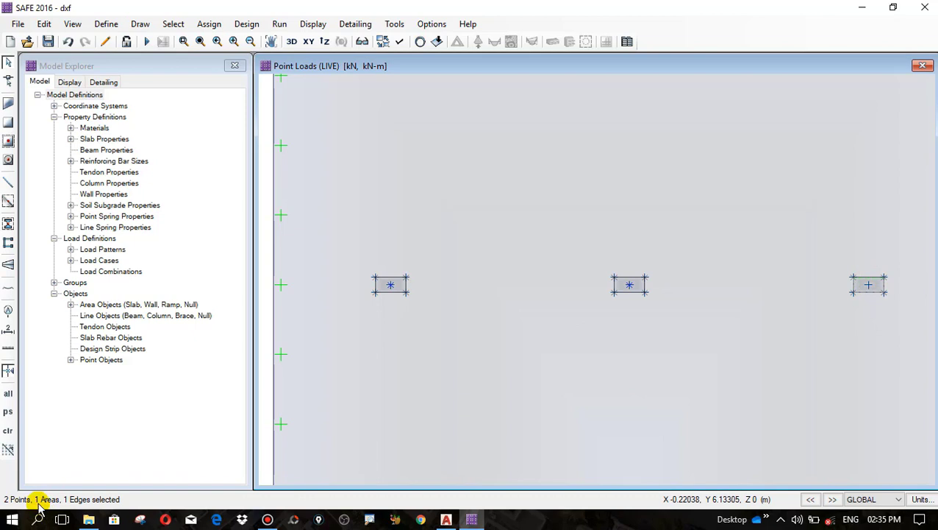
# Step: Select the centre points of the three rectangular columns in the second row
pyautogui.scroll(3, 404, 298)
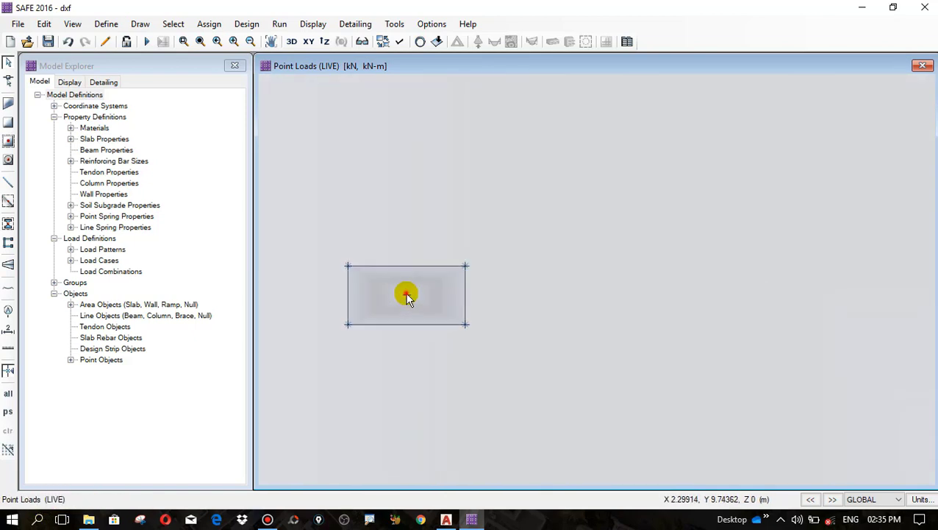
pyautogui.scroll(-2, 306, 408)
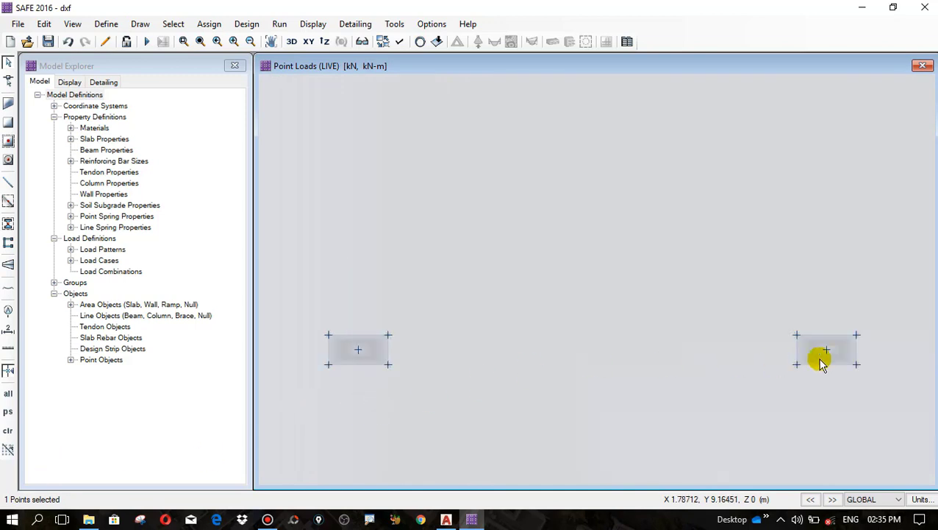
pyautogui.scroll(3, 827, 363)
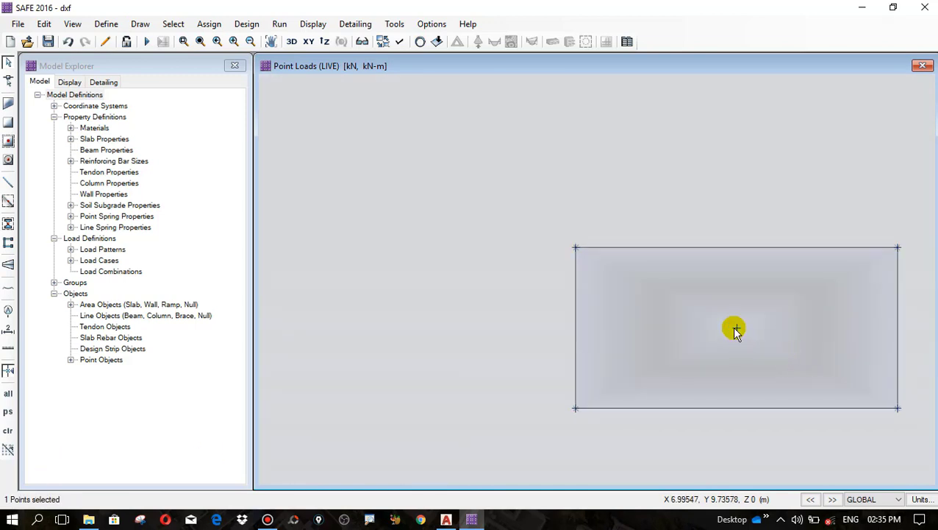
pyautogui.click(736, 328)
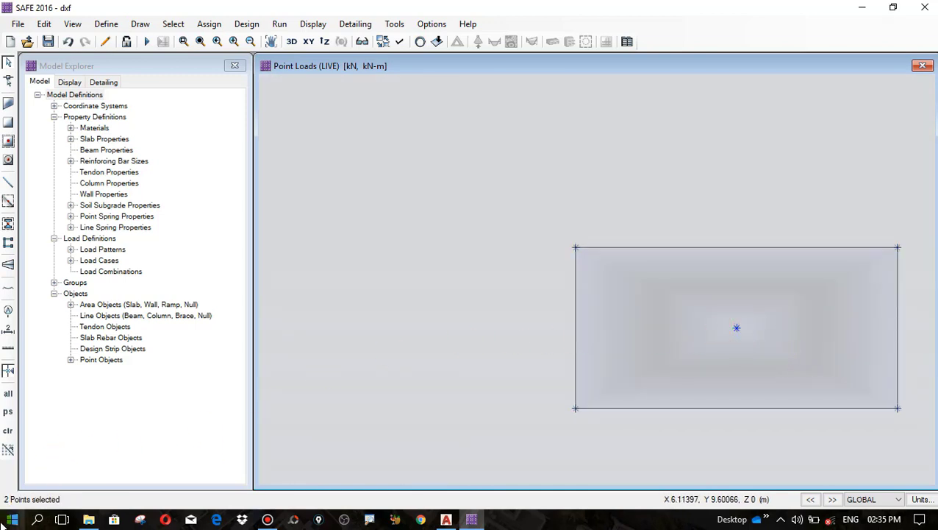
pyautogui.scroll(-2, 266, 392)
pyautogui.scroll(-2, 492, 341)
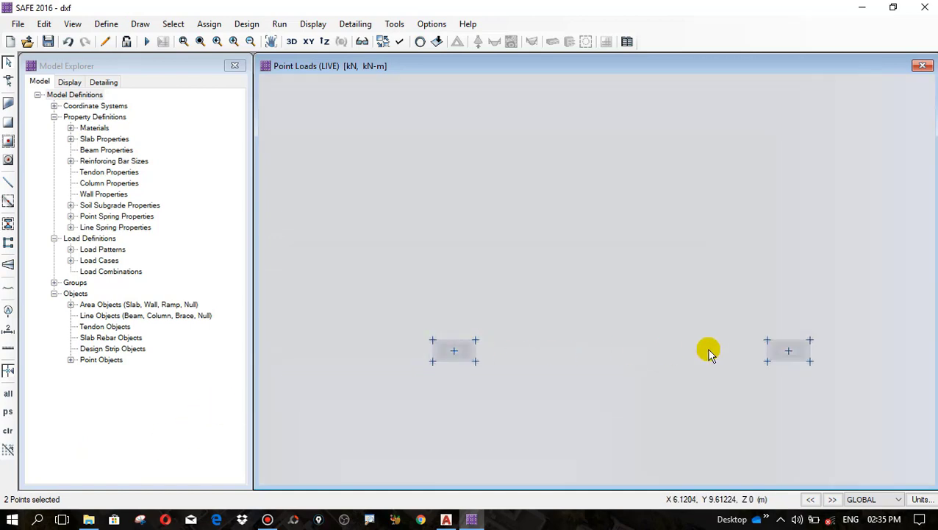
pyautogui.scroll(4, 809, 350)
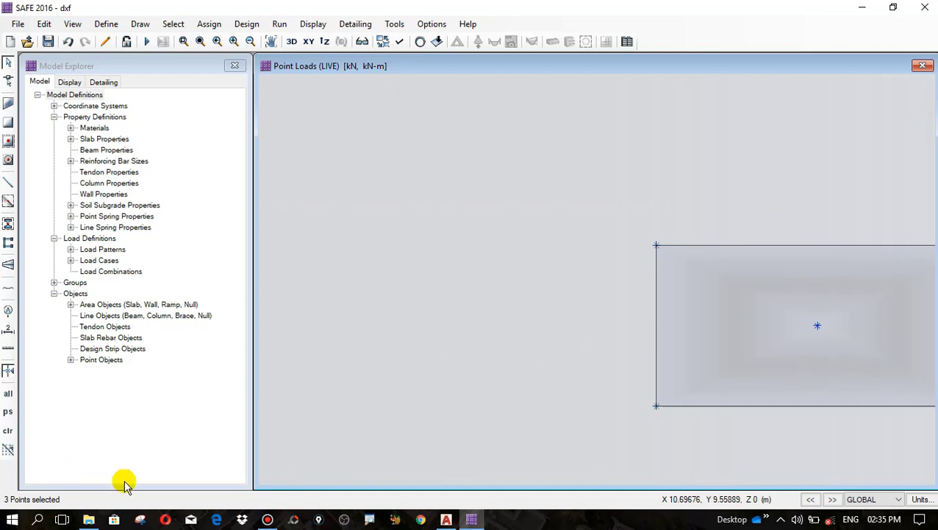
# Step: Open a point load assignment for the three selected column centre points
pyautogui.scroll(-5, 622, 261)
pyautogui.scroll(-3, 656, 318)
pyautogui.scroll(2, 635, 324)
pyautogui.click(211, 25)
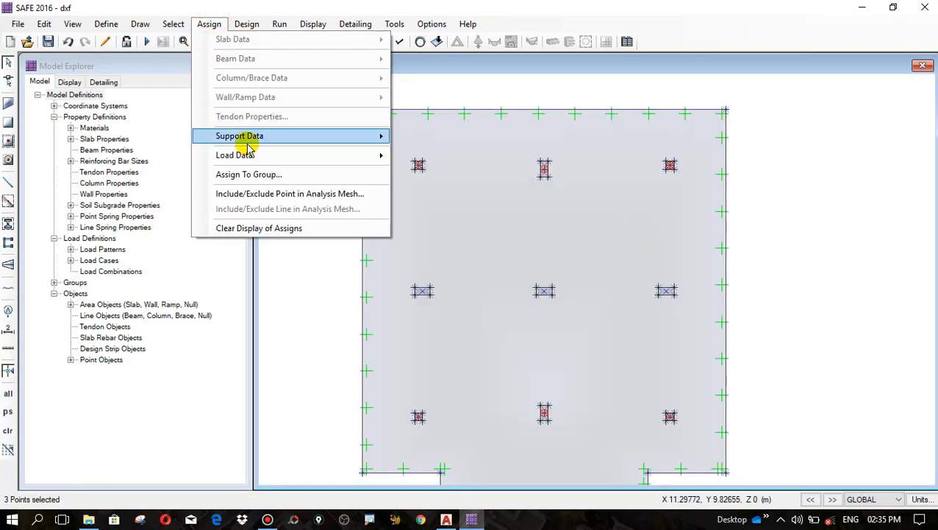
pyautogui.moveTo(256, 144)
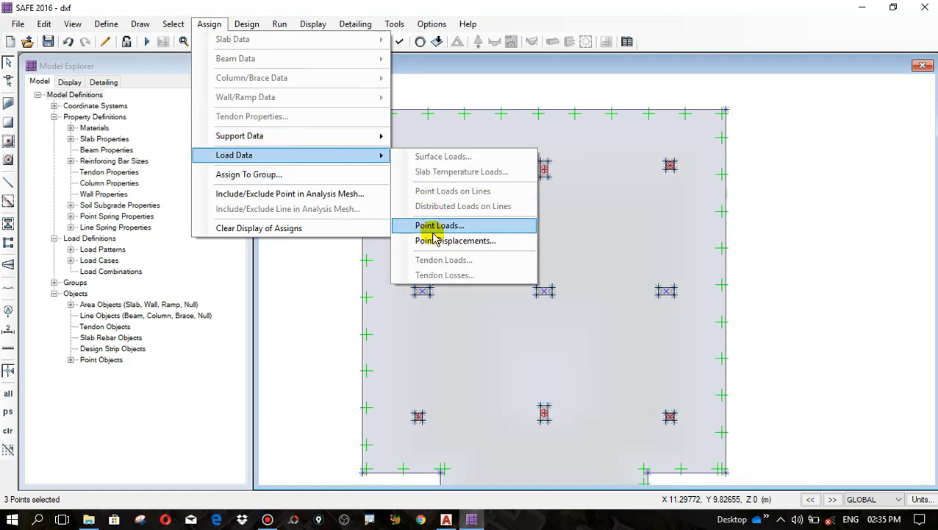
pyautogui.click(432, 226)
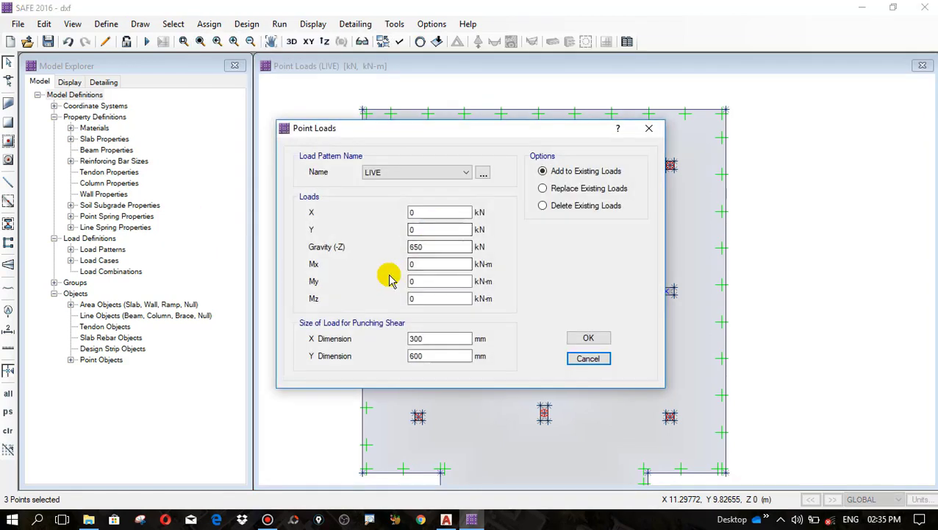
# Step: Switch to AutoCAD to read the dead and live loads labelled beside the three second-row columns, and return to SAFE
pyautogui.click(447, 519)
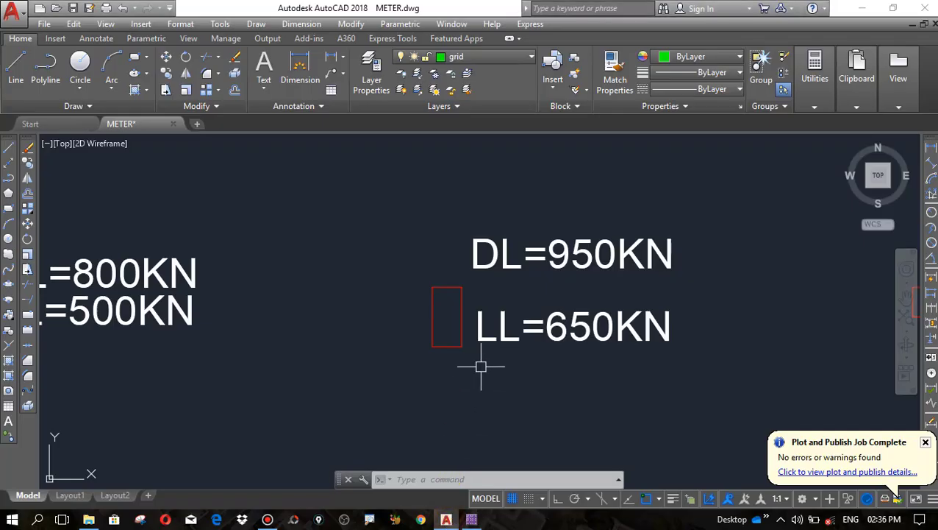
pyautogui.scroll(-6, 478, 373)
pyautogui.scroll(5, 417, 345)
pyautogui.scroll(-1, 316, 338)
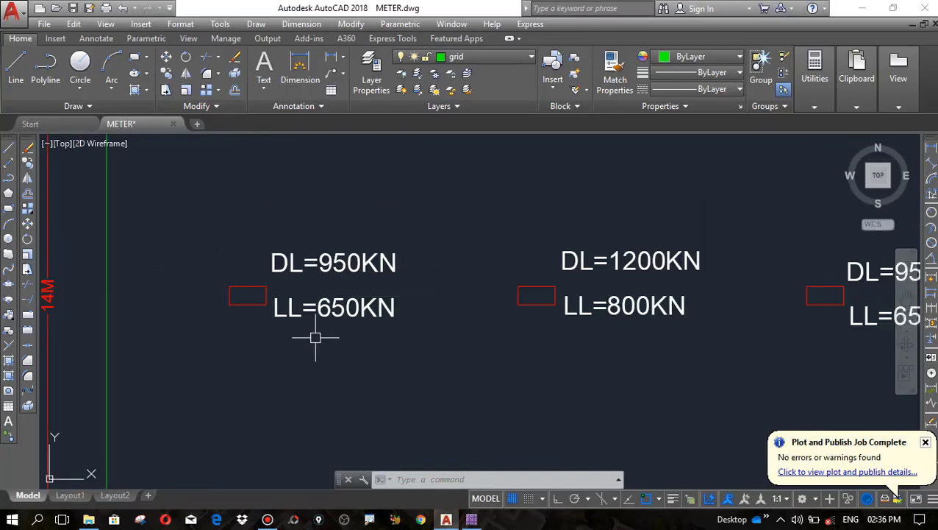
pyautogui.scroll(-1, 316, 337)
pyautogui.scroll(1, 346, 305)
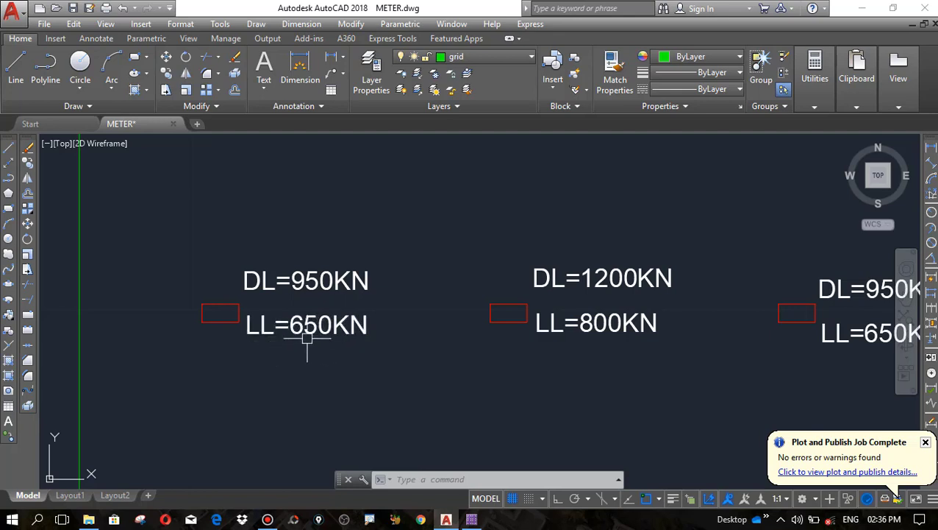
pyautogui.scroll(-2, 308, 336)
pyautogui.scroll(2, 620, 345)
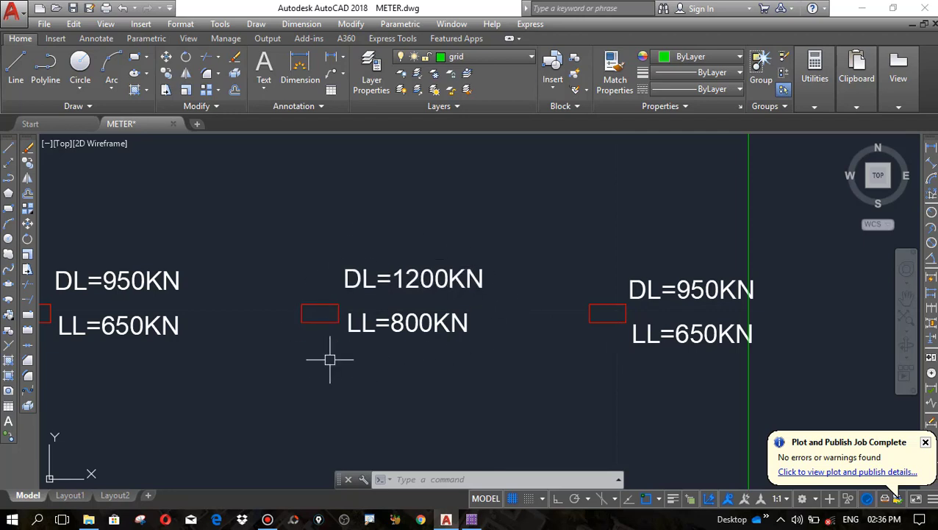
pyautogui.click(472, 519)
# Step: Assign the three points a LIVE gravity load of 650 kN with a punching shear load size of 600 mm in X and 300 mm in Y
pyautogui.click(431, 246)
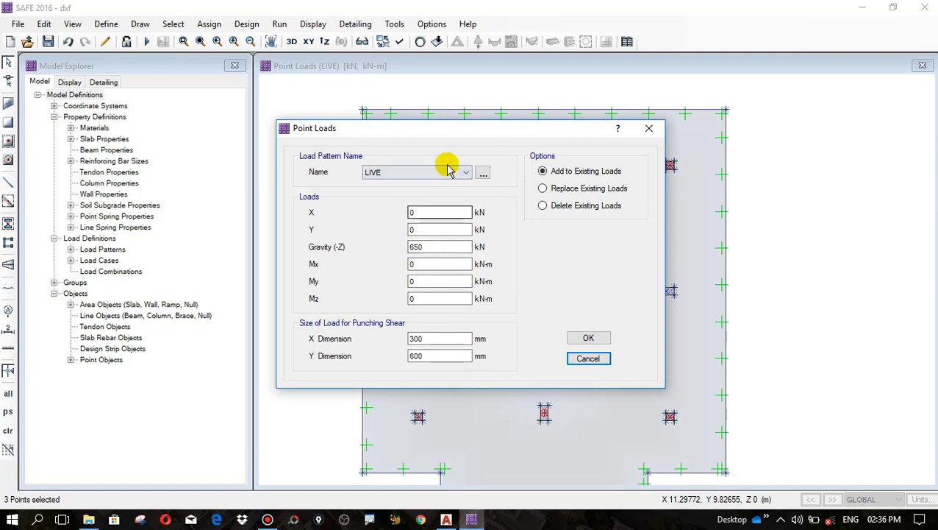
pyautogui.moveTo(430, 133); pyautogui.dragTo(702, 166)
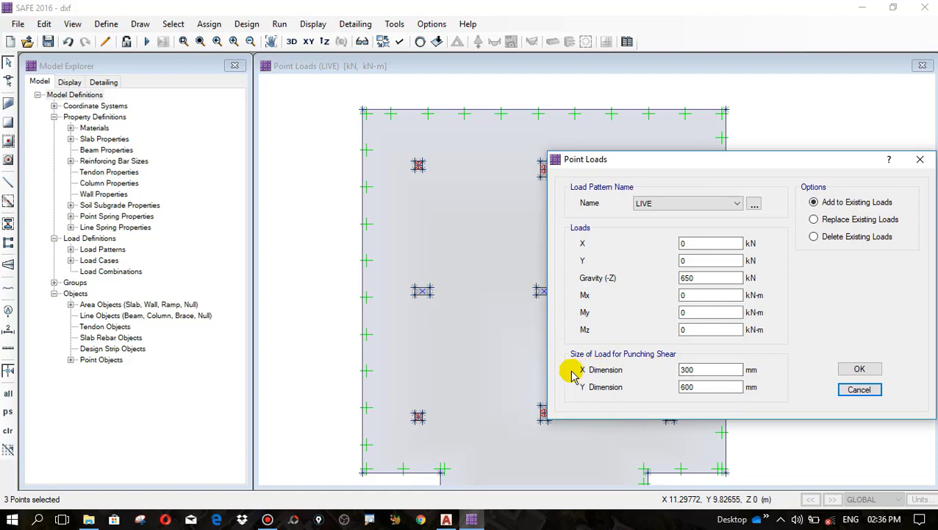
pyautogui.moveTo(719, 369); pyautogui.dragTo(662, 368)
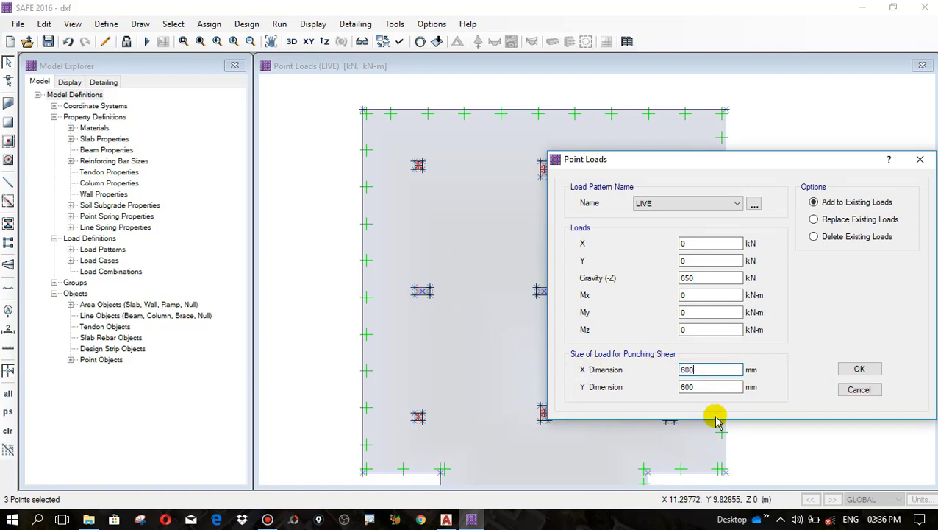
pyautogui.moveTo(706, 392); pyautogui.dragTo(657, 395)
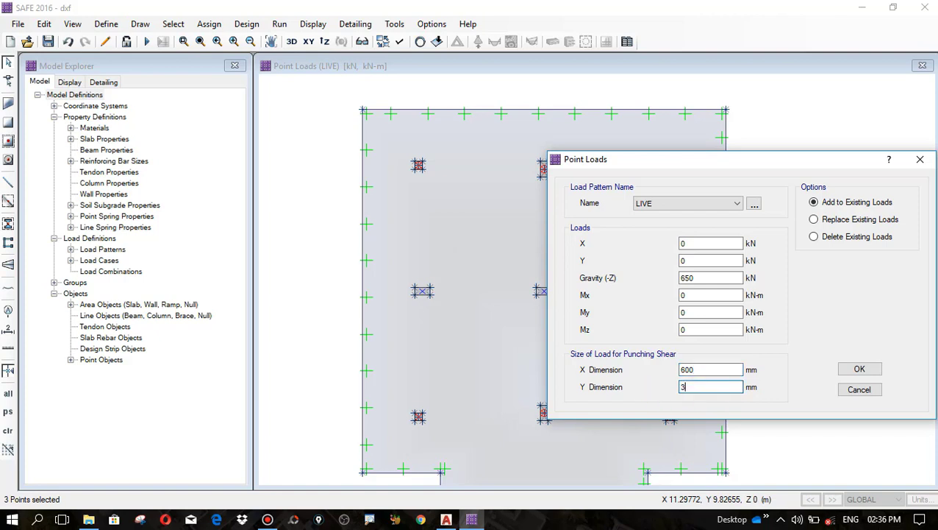
pyautogui.click(855, 370)
# Step: Reselect the three points and assign them a DEAD gravity load of 950 kN with a 600 by 300 mm load size
pyautogui.click(8, 411)
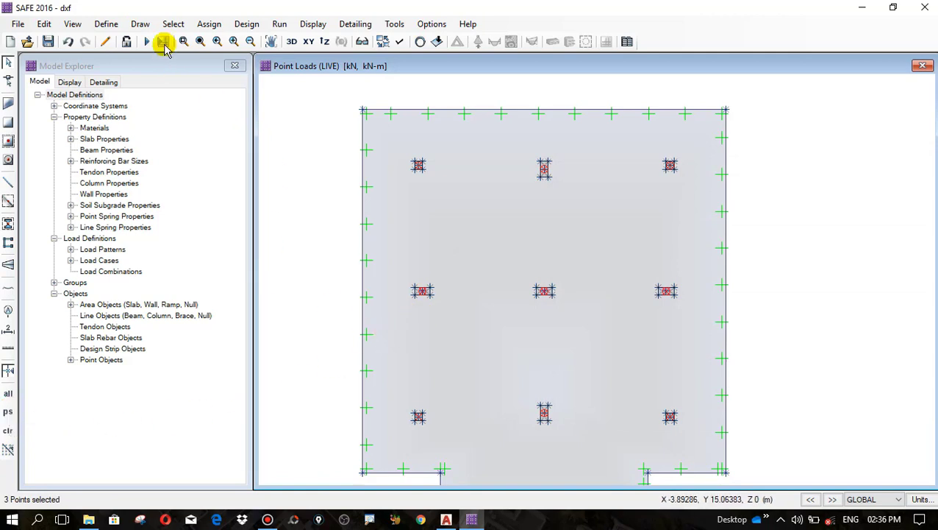
pyautogui.click(209, 24)
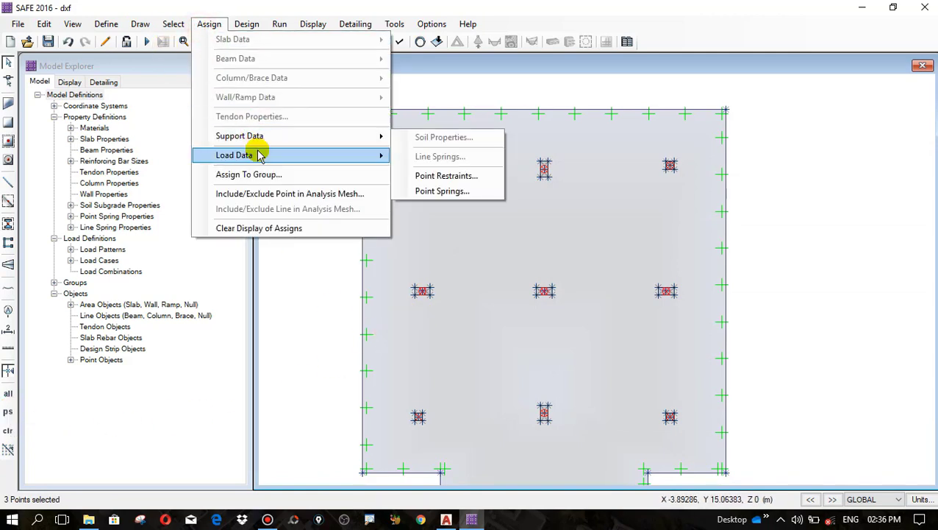
pyautogui.moveTo(259, 155)
pyautogui.click(438, 225)
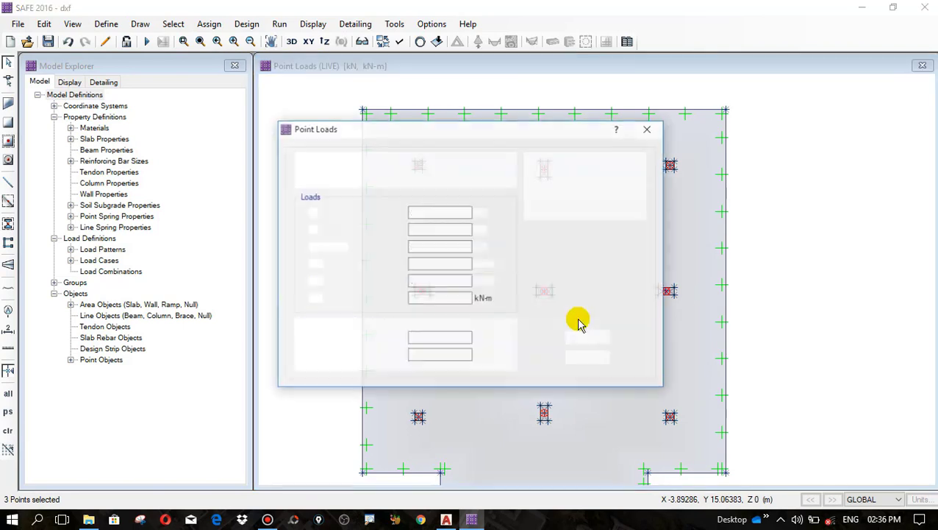
pyautogui.click(401, 173)
pyautogui.click(398, 182)
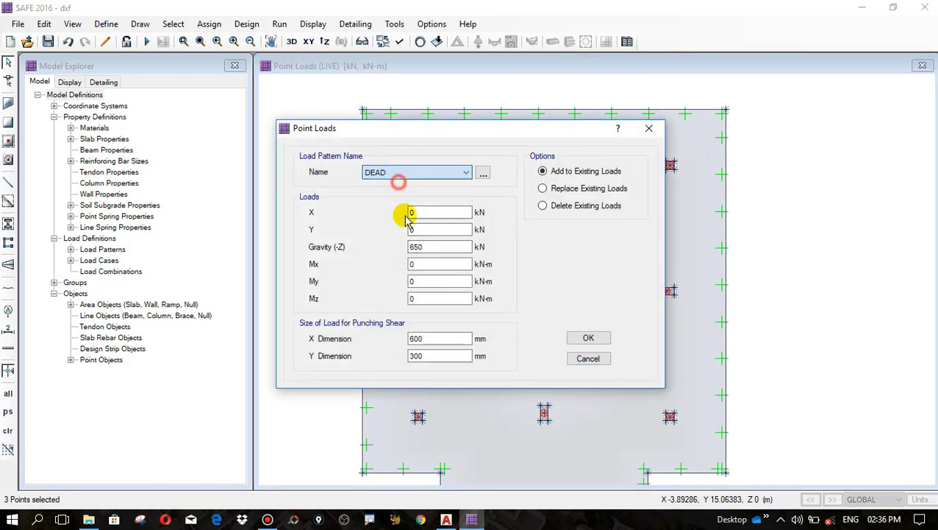
pyautogui.doubleClick(432, 246)
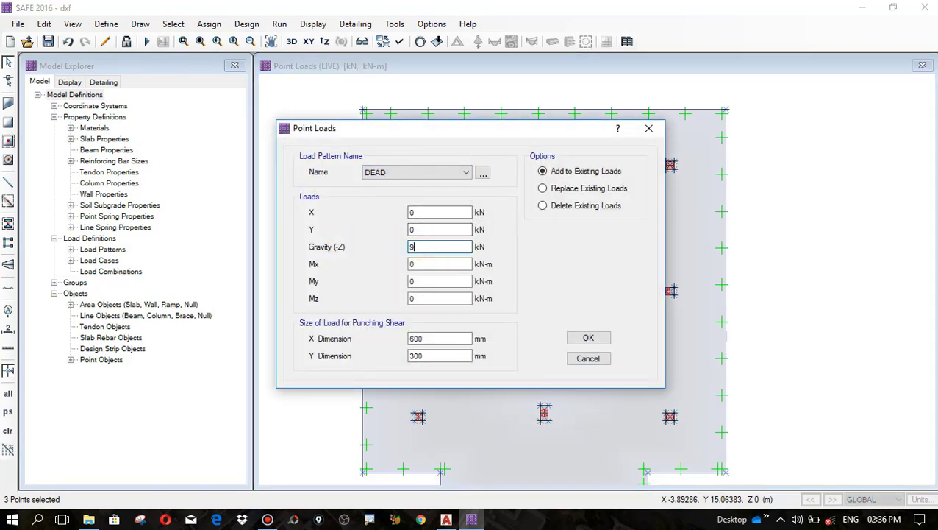
pyautogui.click(592, 337)
# Step: Replace the DEAD gravity load on the middle column's centre point with 1200 kN, reading the value from the AutoCAD plan
pyautogui.scroll(5, 545, 297)
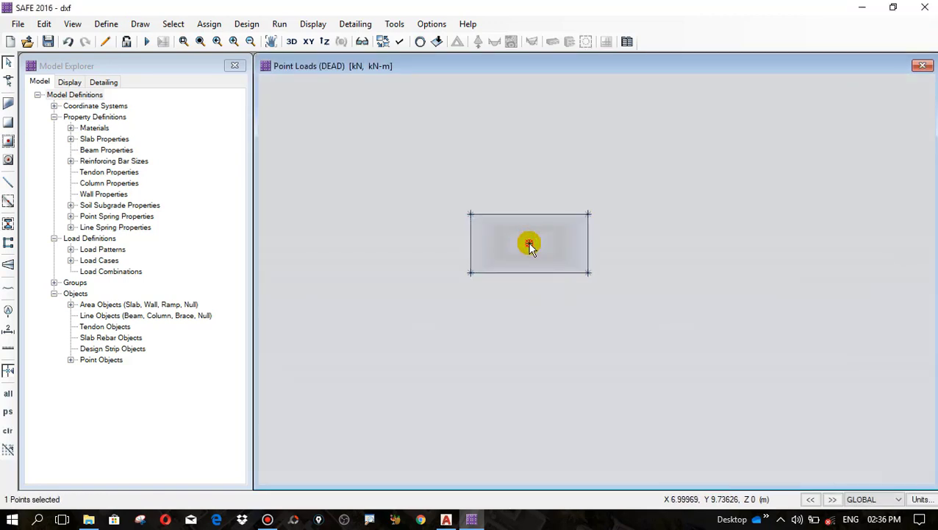
pyautogui.rightClick(529, 245)
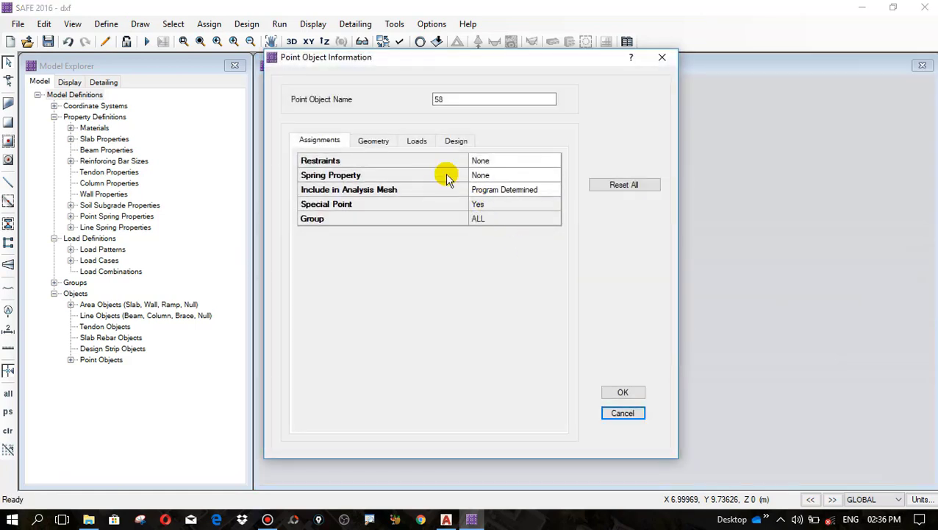
pyautogui.click(419, 141)
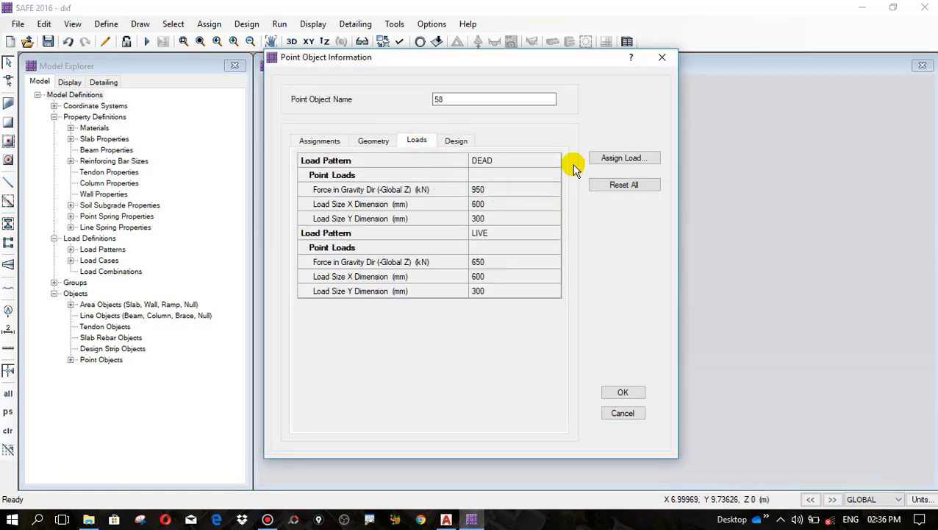
pyautogui.click(613, 158)
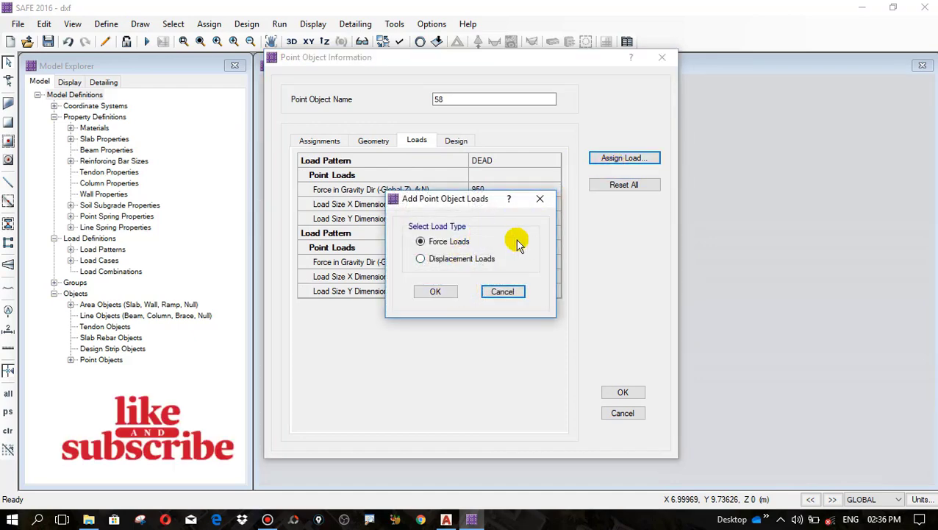
pyautogui.click(427, 293)
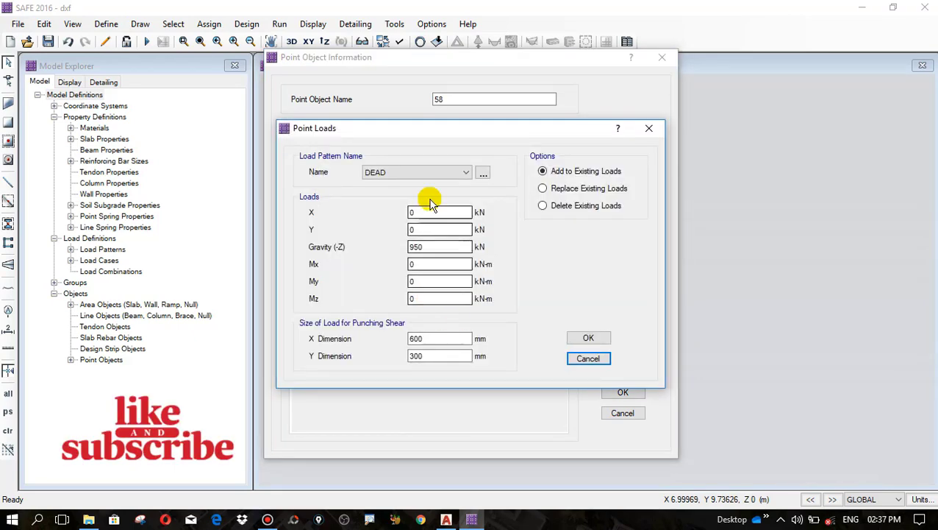
pyautogui.moveTo(416, 132); pyautogui.dragTo(555, 152)
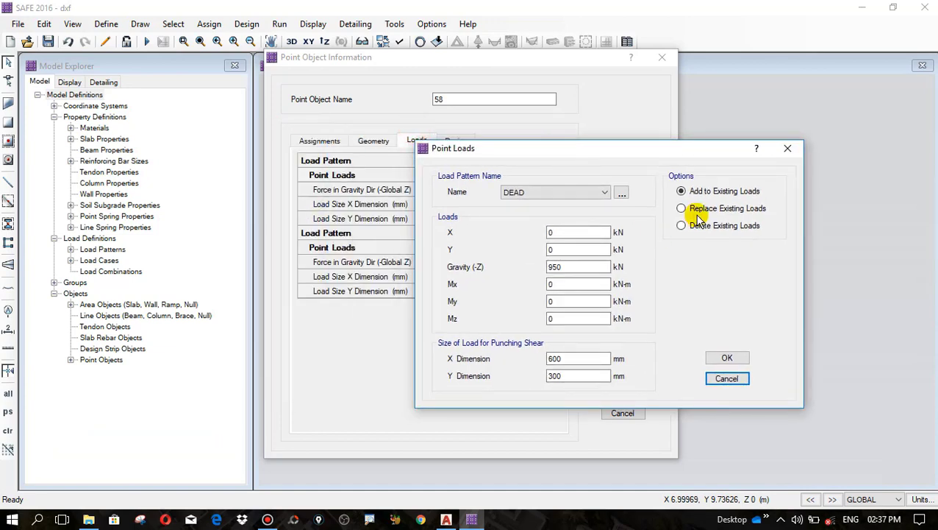
pyautogui.click(446, 519)
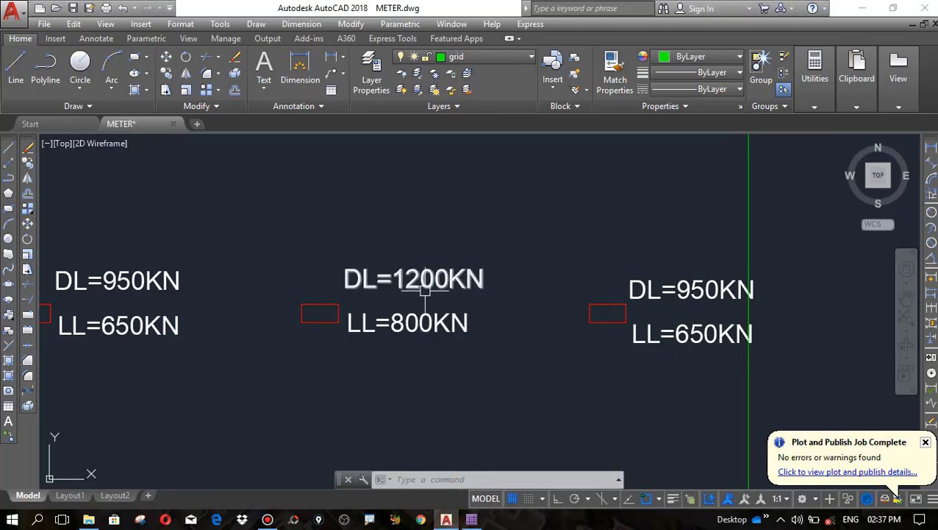
pyautogui.click(472, 519)
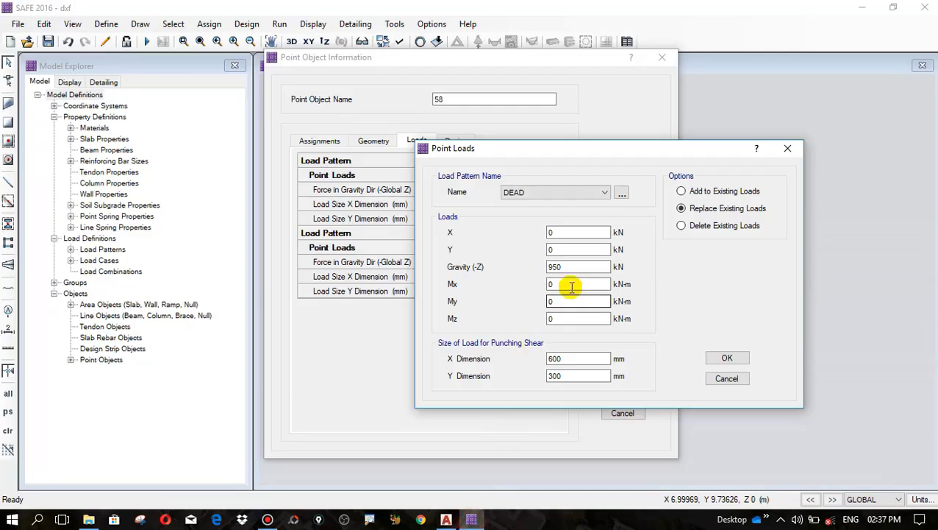
pyautogui.moveTo(563, 268); pyautogui.dragTo(492, 269)
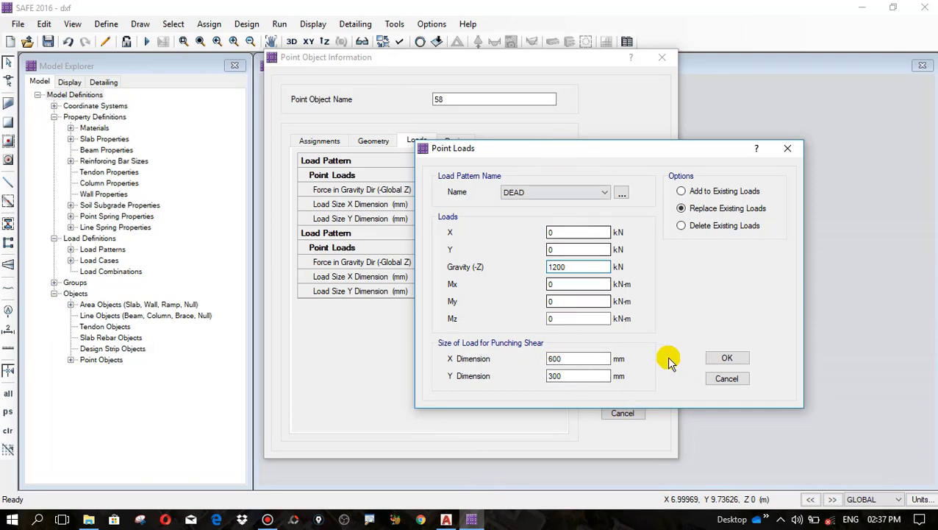
pyautogui.click(726, 358)
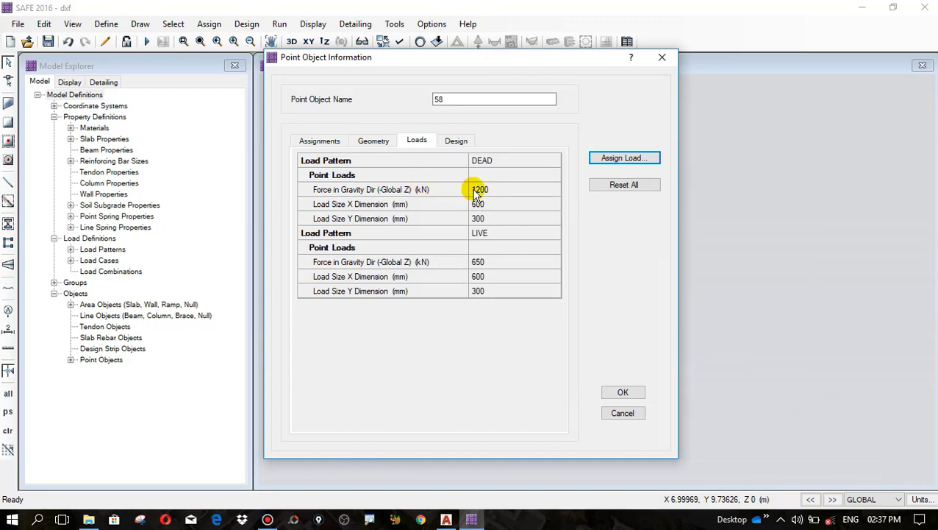
# Step: Add a LIVE gravity load of 800 kN to the existing loads of the middle column's centre point, after checking the AutoCAD plan
pyautogui.click(608, 159)
pyautogui.click(434, 291)
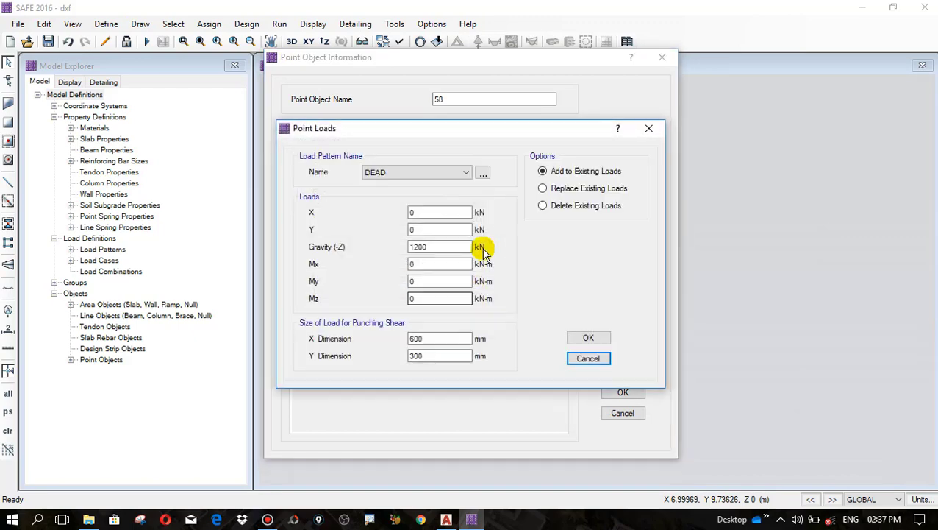
pyautogui.click(434, 175)
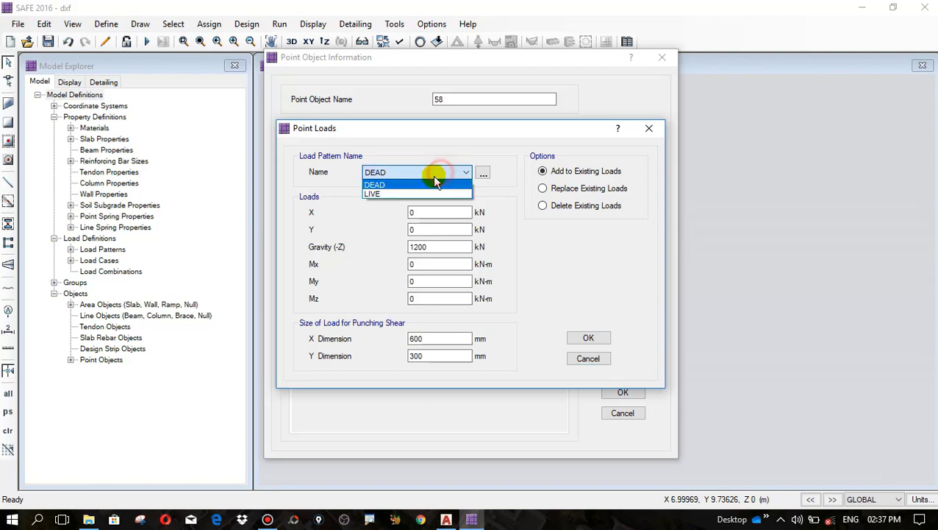
pyautogui.click(375, 194)
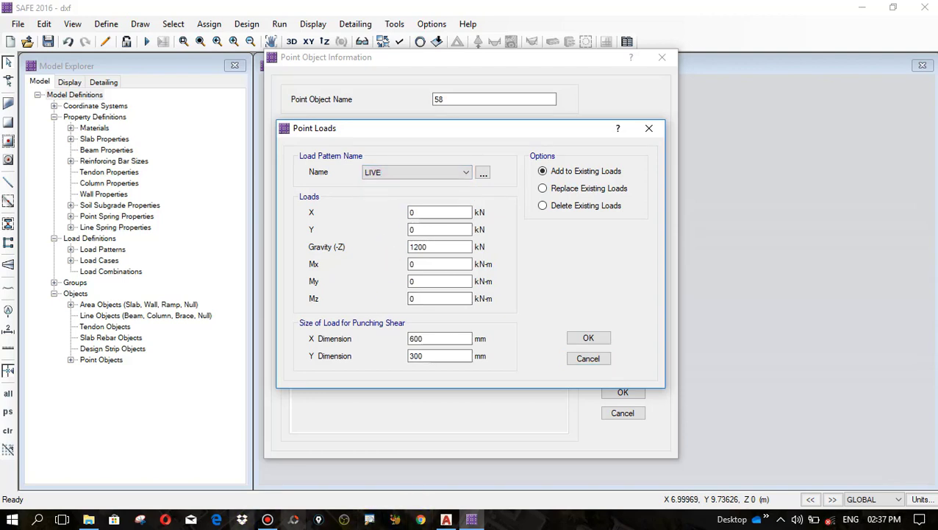
pyautogui.click(445, 519)
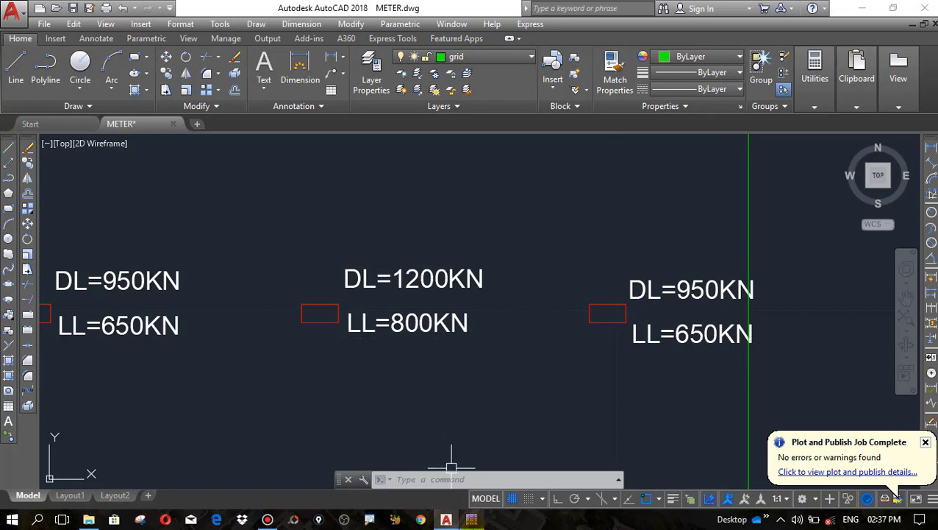
pyautogui.click(473, 520)
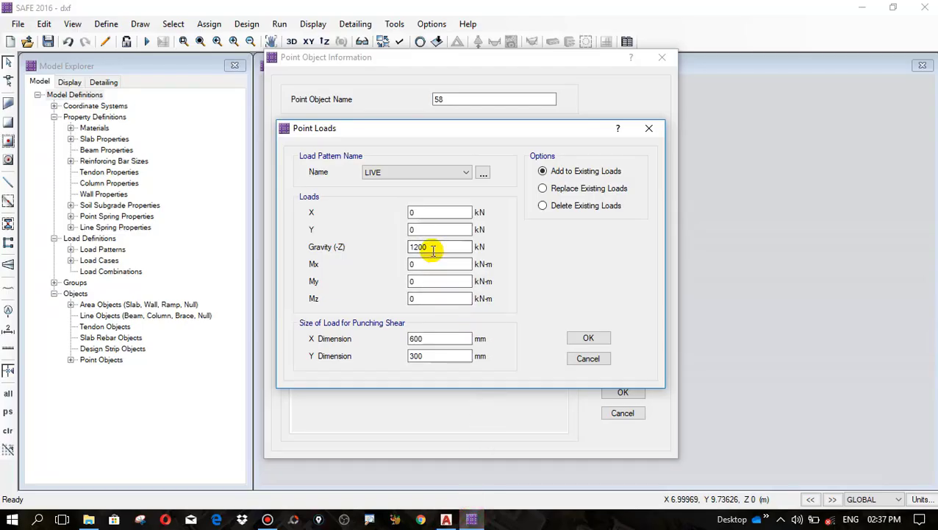
pyautogui.moveTo(434, 247); pyautogui.dragTo(388, 242)
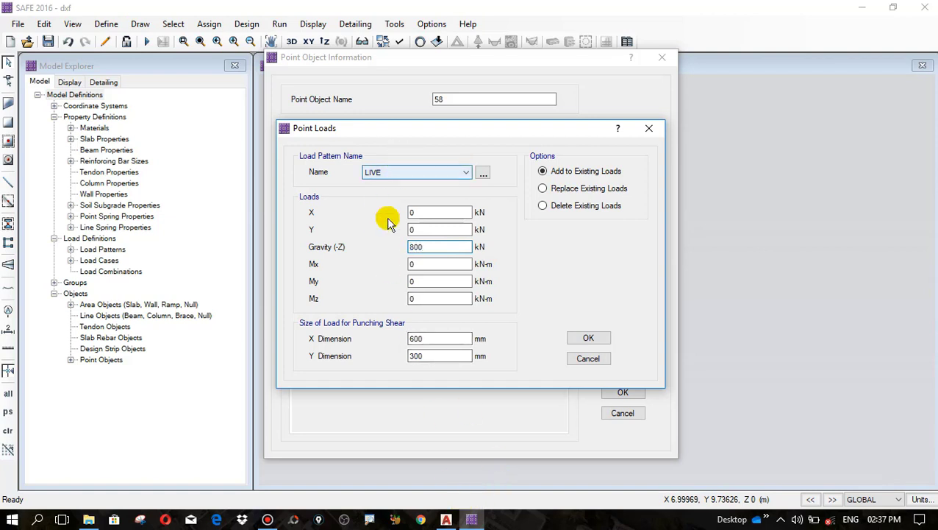
pyautogui.click(590, 337)
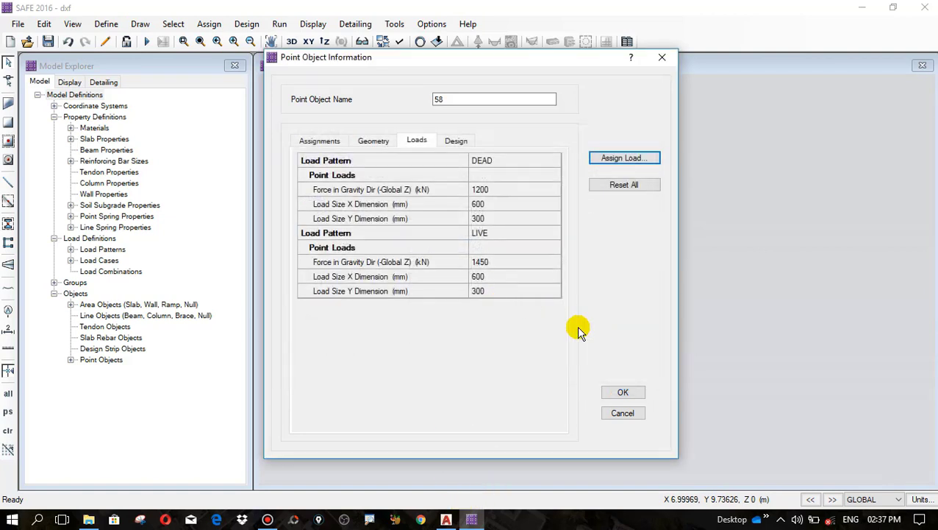
pyautogui.click(621, 395)
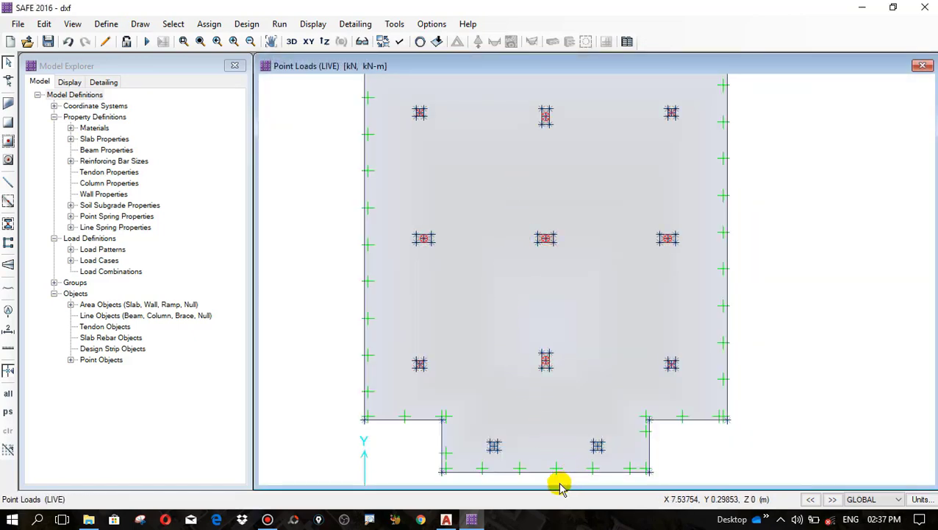
# Step: Review the dead and live loads assigned to the middle column's centre point, leaving them as they are
pyautogui.scroll(4, 536, 236)
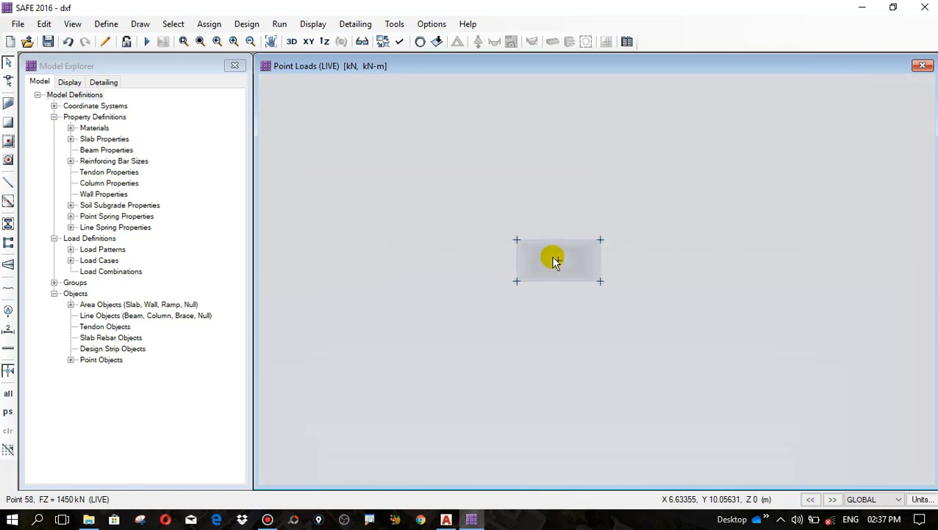
pyautogui.click(557, 259)
pyautogui.rightClick(556, 258)
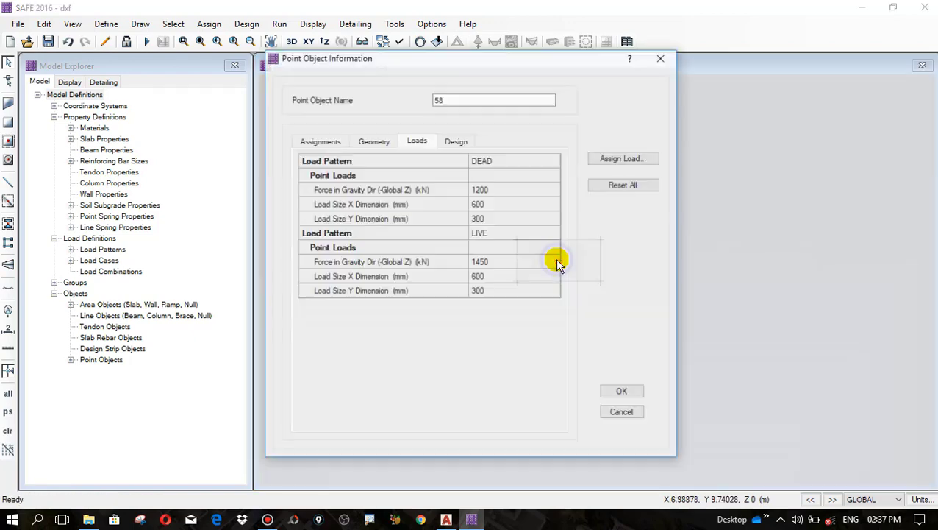
pyautogui.click(622, 413)
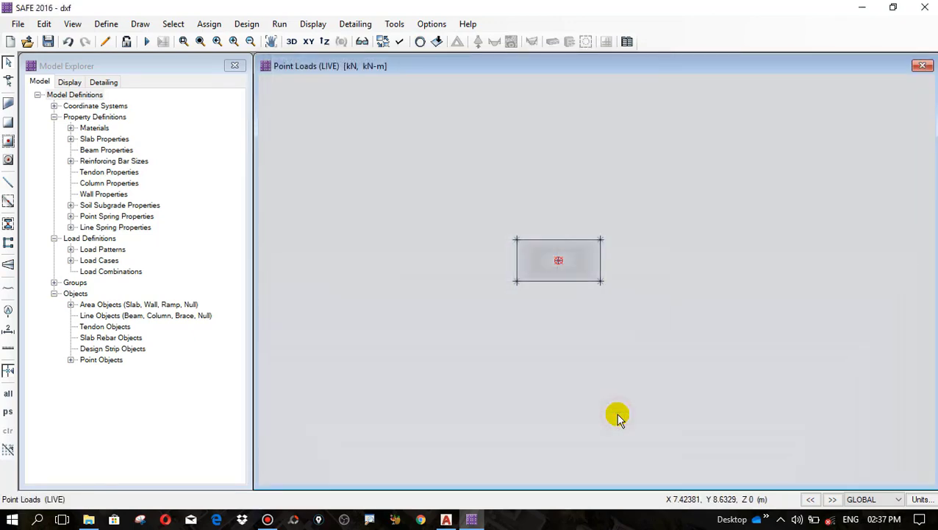
# Step: Replace the existing LIVE gravity load on the middle column's centre point with 800 kN
pyautogui.click(559, 266)
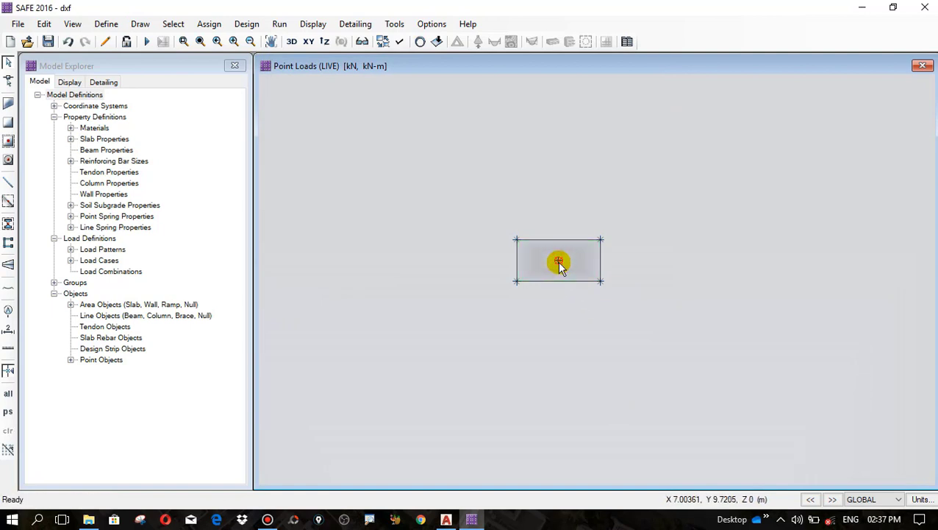
pyautogui.scroll(3, 560, 265)
pyautogui.rightClick(560, 263)
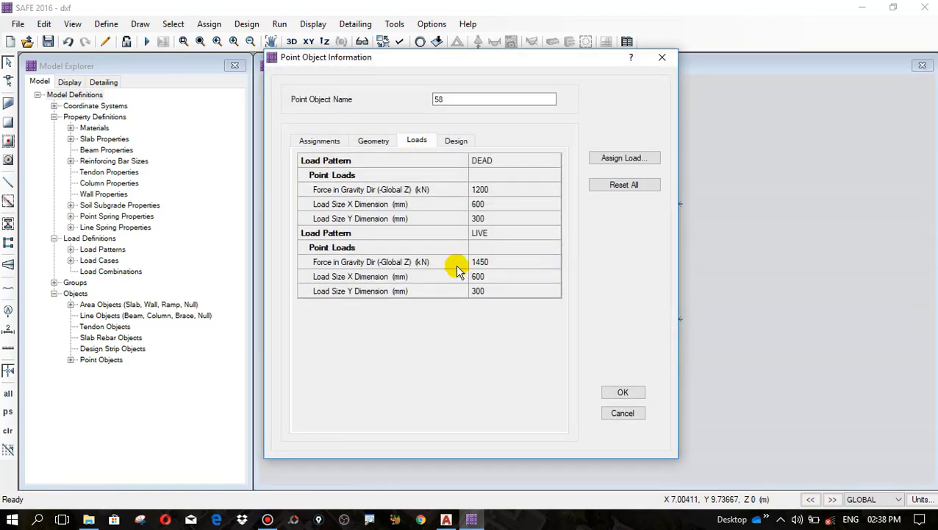
pyautogui.click(613, 158)
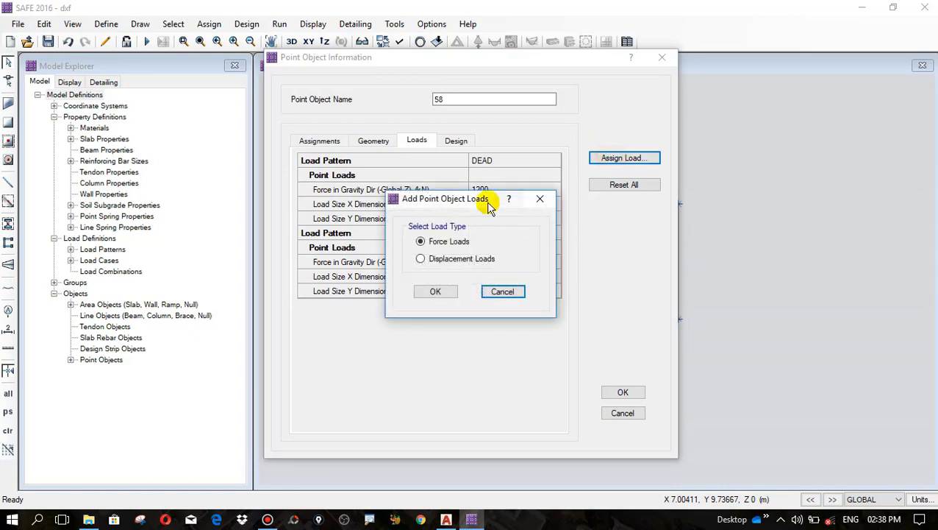
pyautogui.click(435, 291)
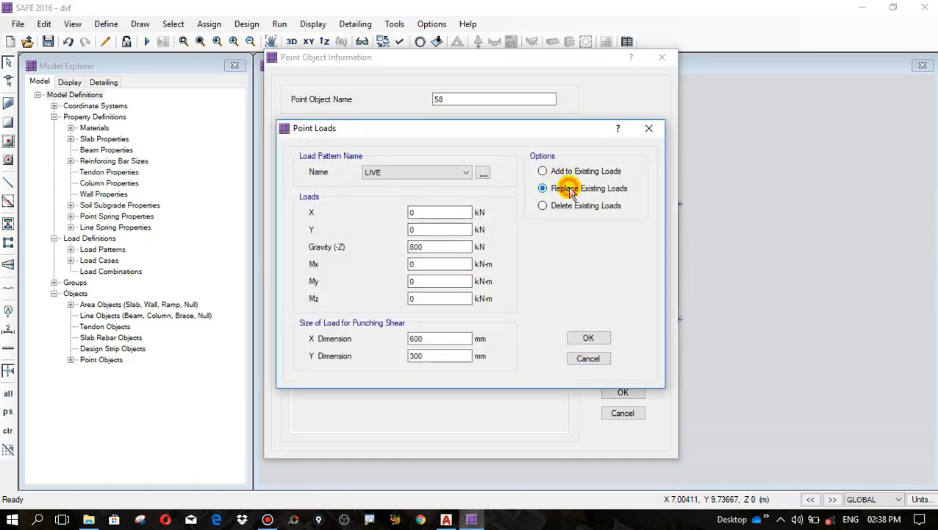
pyautogui.doubleClick(419, 247)
pyautogui.click(593, 338)
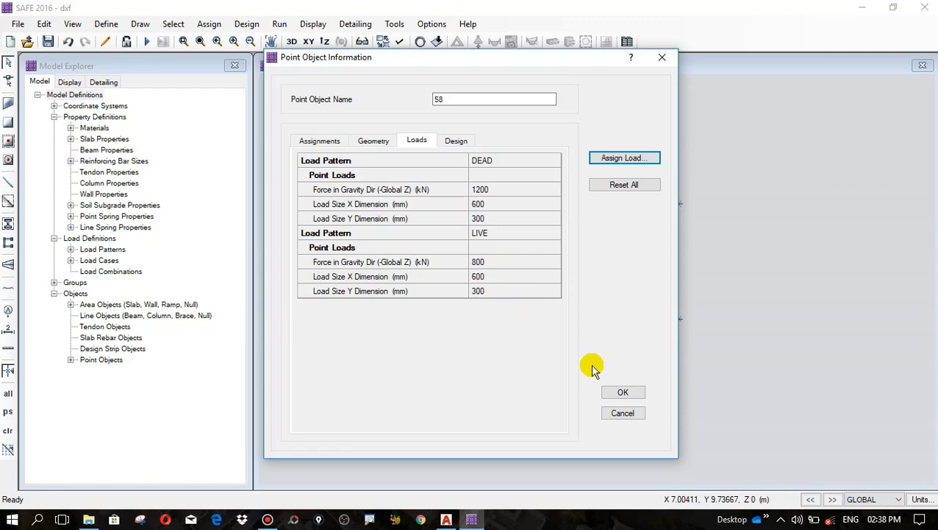
pyautogui.click(622, 392)
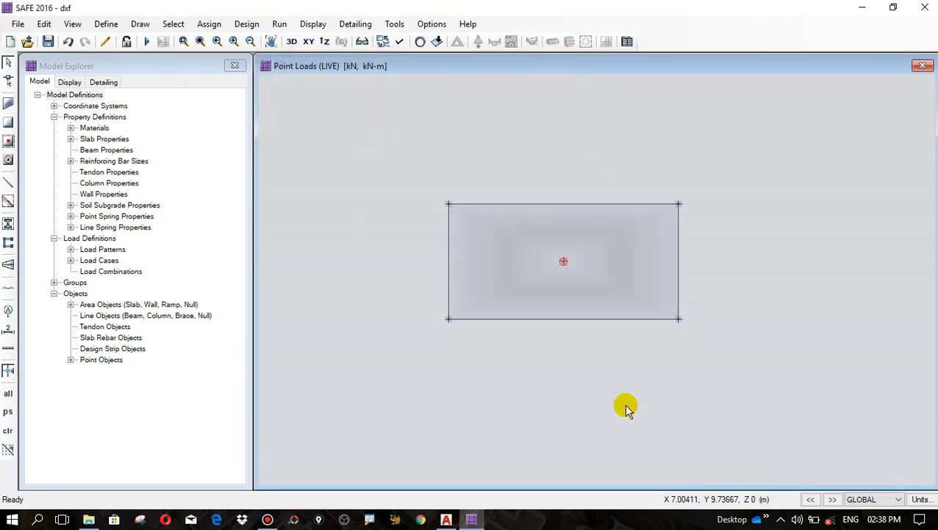
# Step: Locate the two columns in the raft's lower projection and read their dead and live load labels in AutoCAD
pyautogui.scroll(-4, 509, 184)
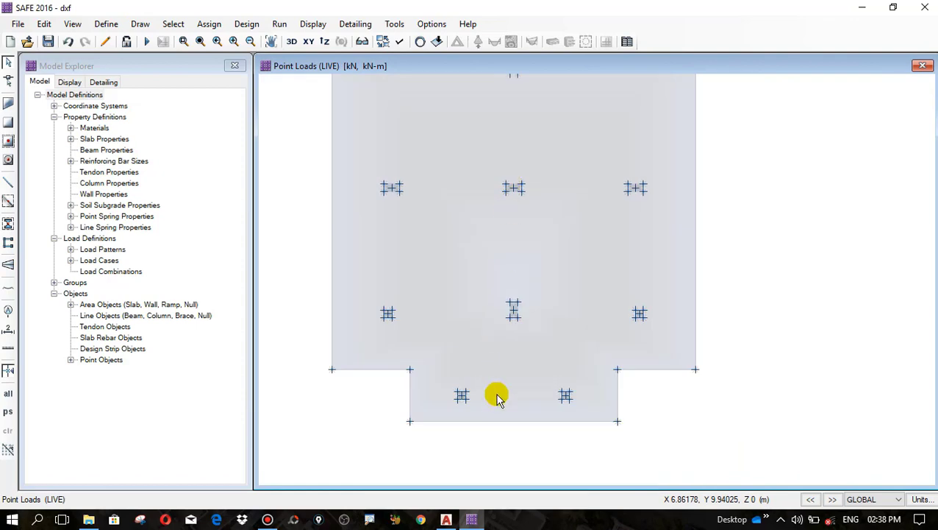
pyautogui.scroll(3, 480, 433)
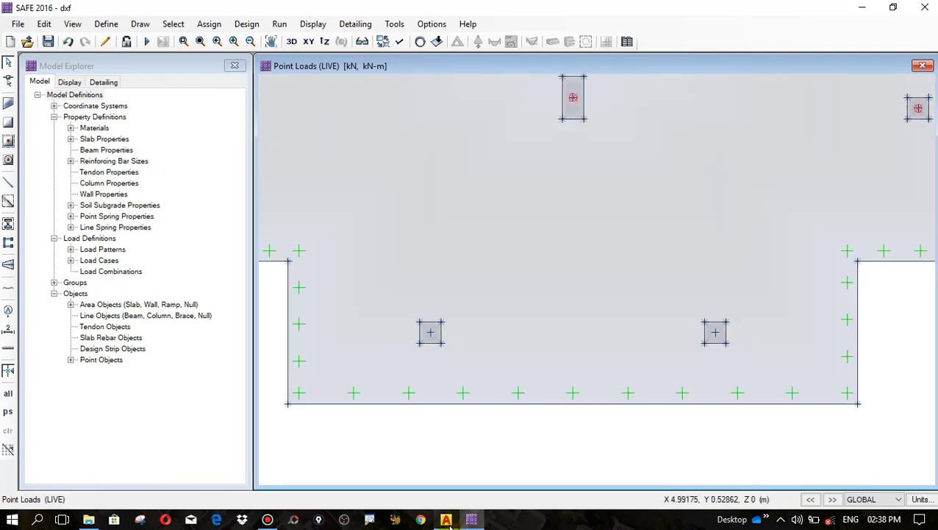
pyautogui.click(446, 519)
pyautogui.scroll(-3, 492, 258)
pyautogui.scroll(4, 477, 351)
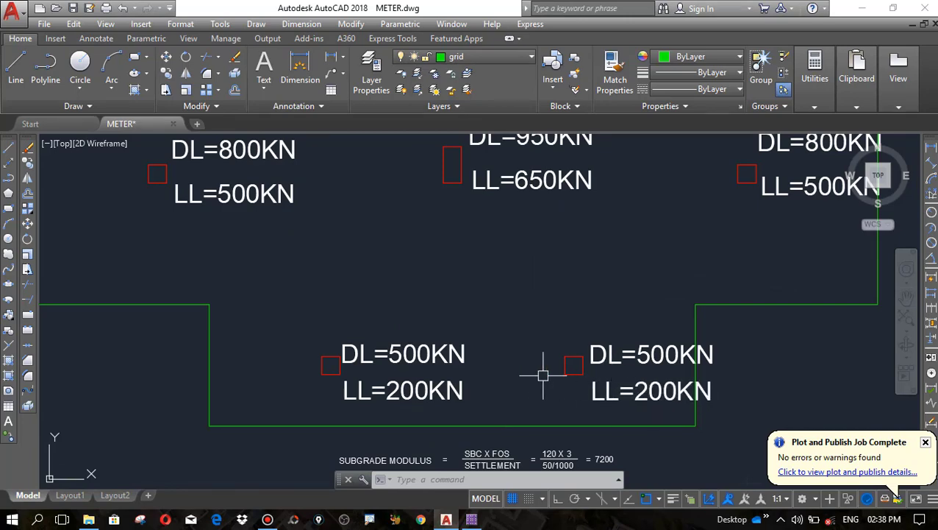
pyautogui.scroll(-5, 285, 289)
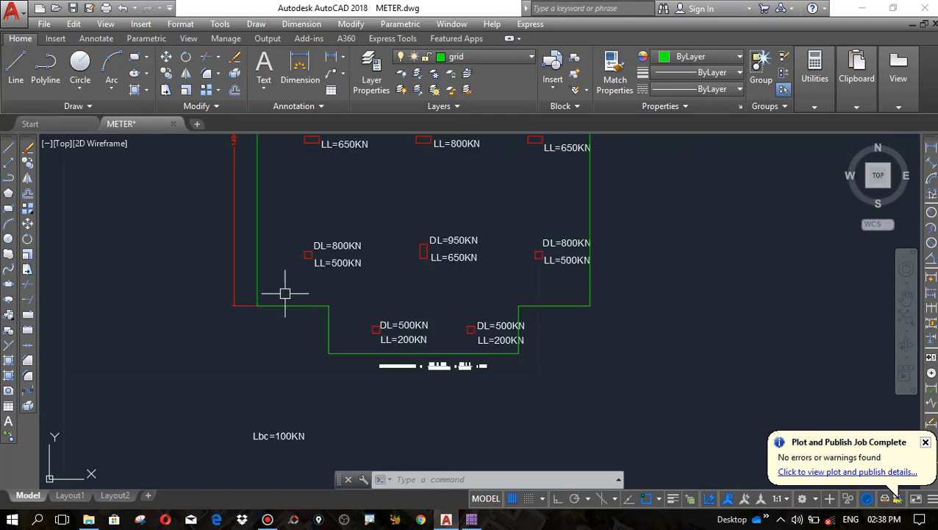
pyautogui.scroll(3, 390, 328)
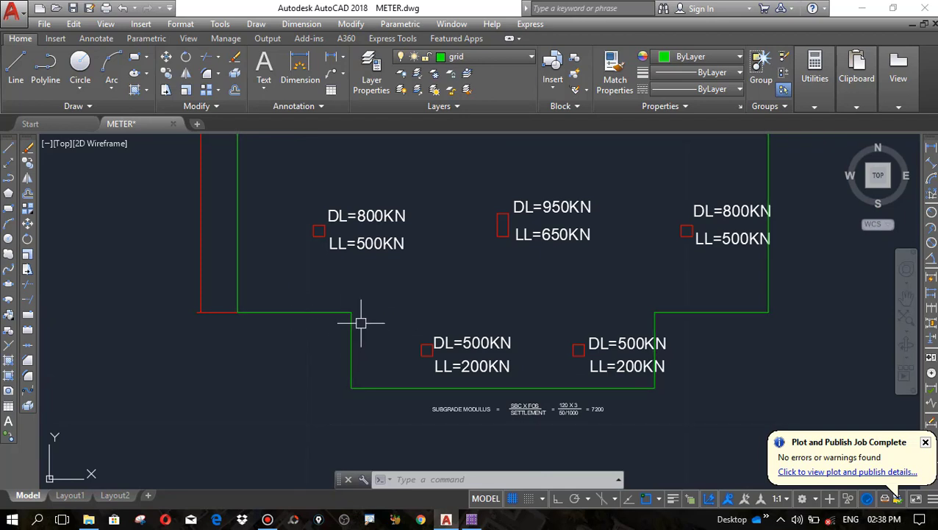
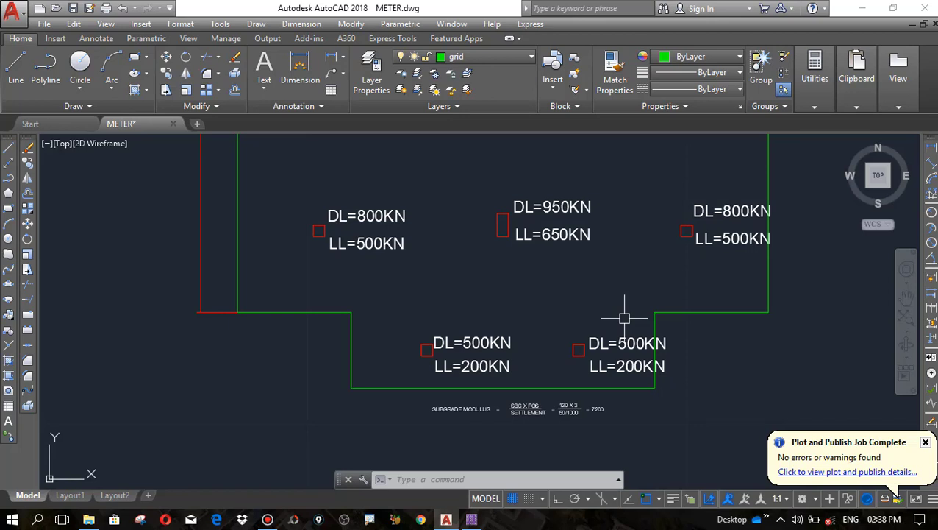
# Step: Compare the load labels of all columns across the AutoCAD foundation plan, and return to SAFE
pyautogui.scroll(-6, 446, 433)
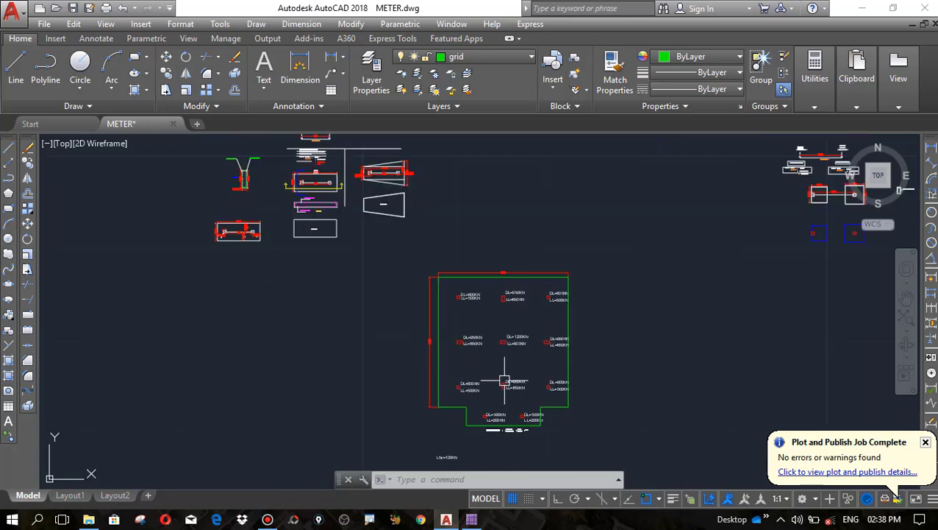
pyautogui.scroll(5, 510, 310)
pyautogui.scroll(-4, 484, 220)
pyautogui.scroll(3, 446, 402)
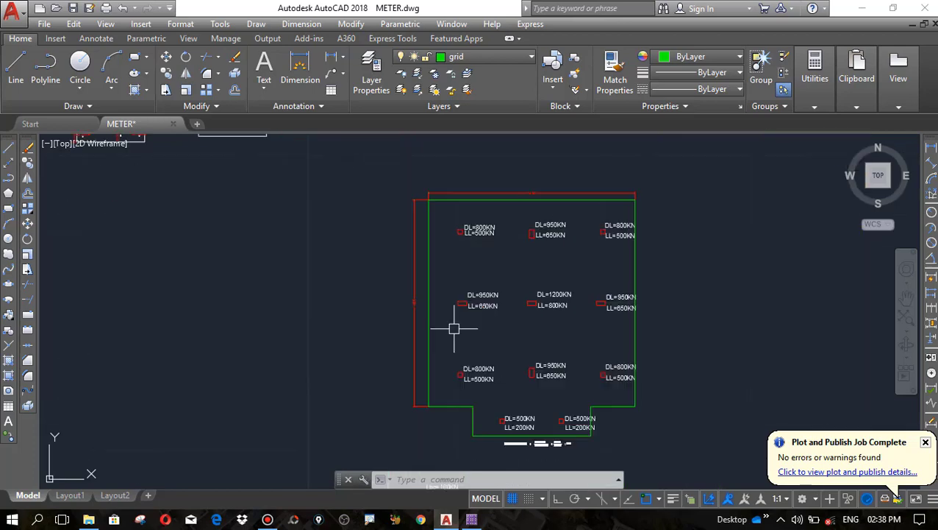
pyautogui.scroll(4, 555, 413)
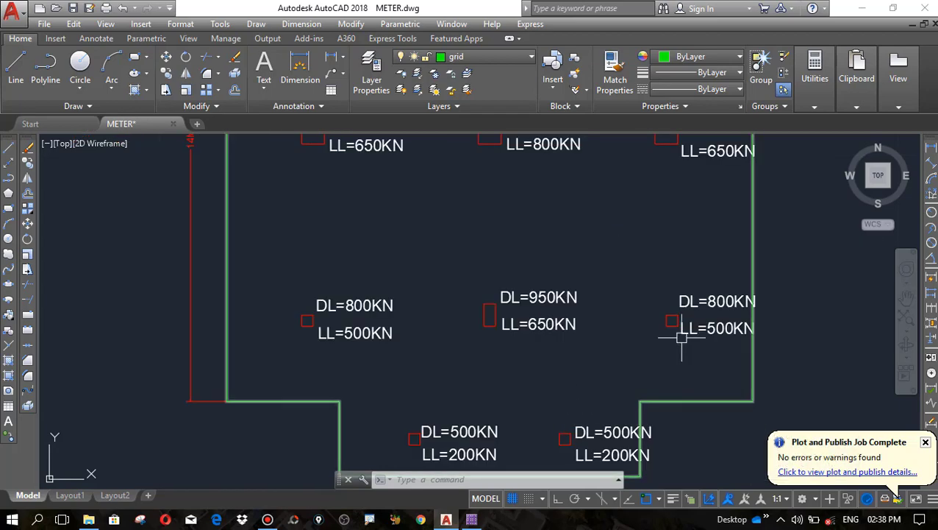
pyautogui.scroll(-2, 643, 429)
pyautogui.scroll(2, 656, 407)
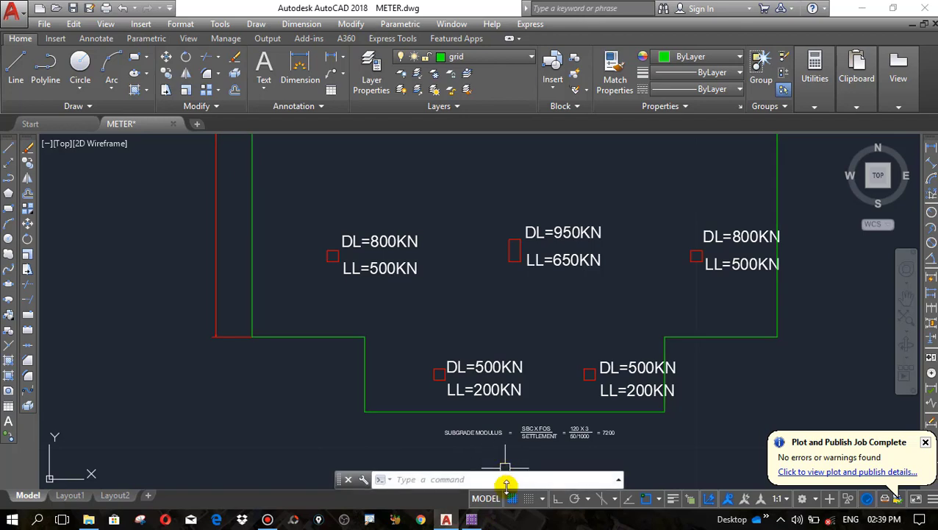
pyautogui.moveTo(472, 520)
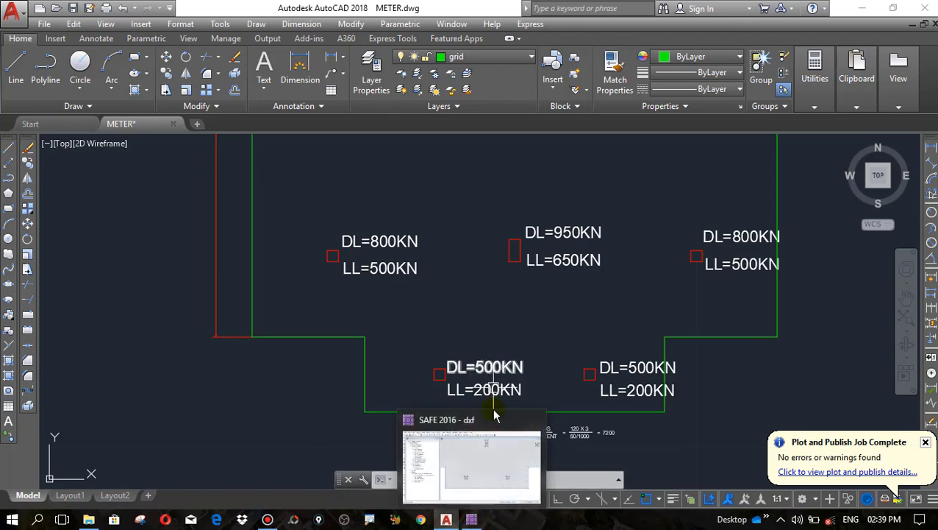
pyautogui.click(471, 520)
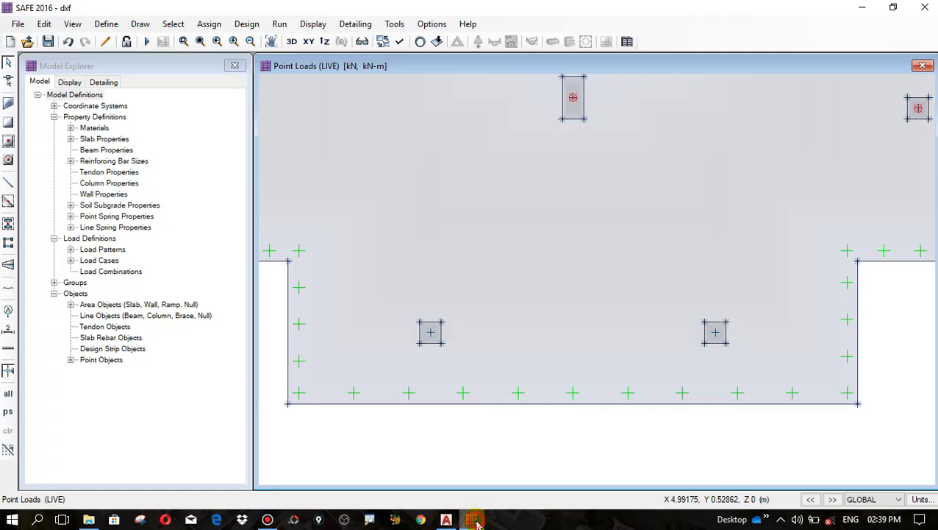
# Step: Assign a DEAD gravity point load of 500 kN with a 300 by 300 mm load size to the centres of the two southernmost columns
pyautogui.scroll(2, 432, 329)
pyautogui.click(383, 353)
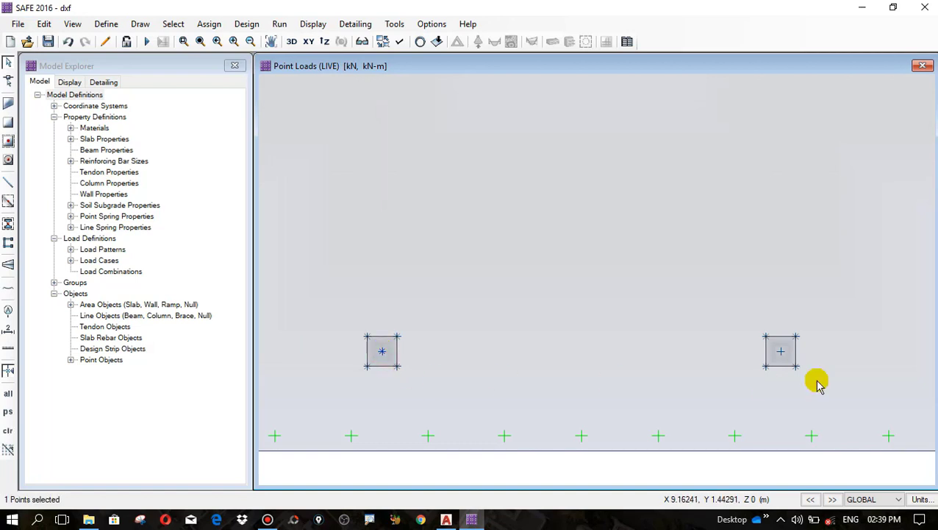
pyautogui.click(782, 355)
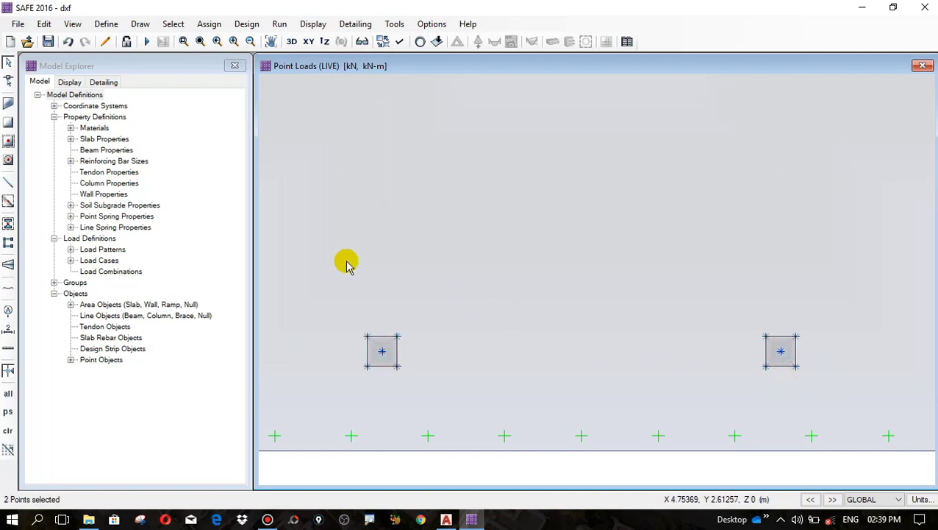
pyautogui.click(206, 30)
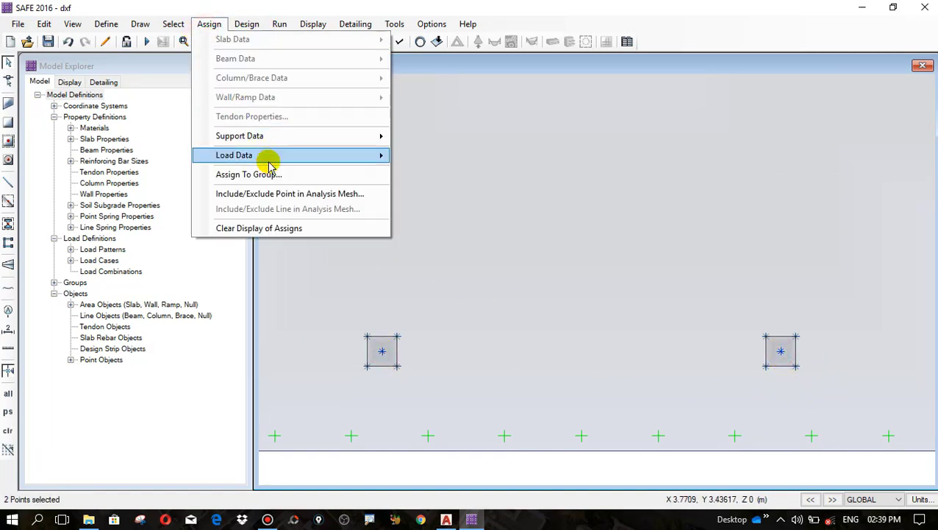
pyautogui.moveTo(266, 155)
pyautogui.click(440, 225)
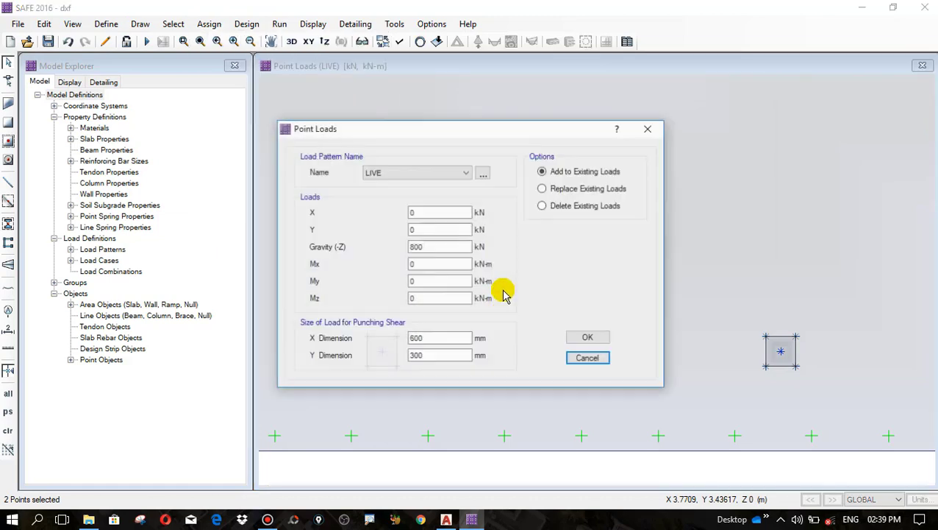
pyautogui.click(391, 173)
pyautogui.click(390, 183)
pyautogui.doubleClick(430, 246)
pyautogui.write('500')
pyautogui.doubleClick(434, 338)
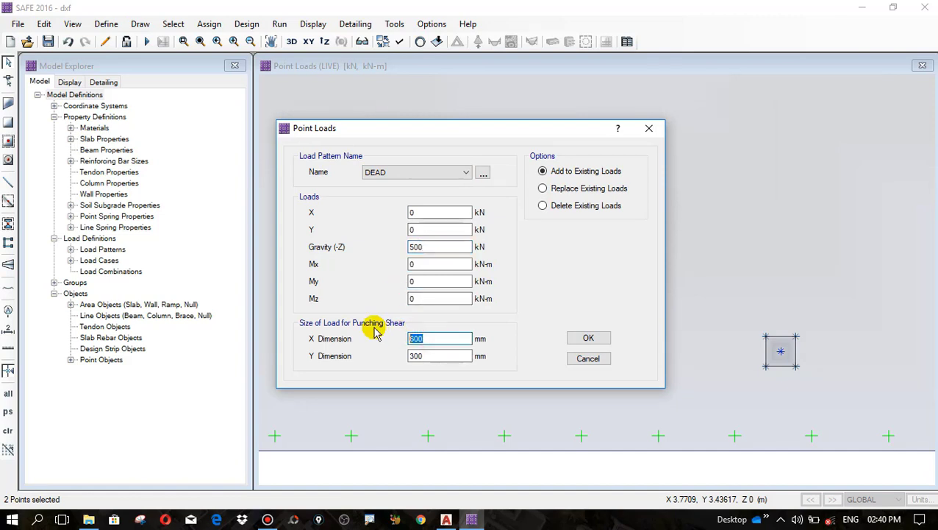
pyautogui.click(589, 339)
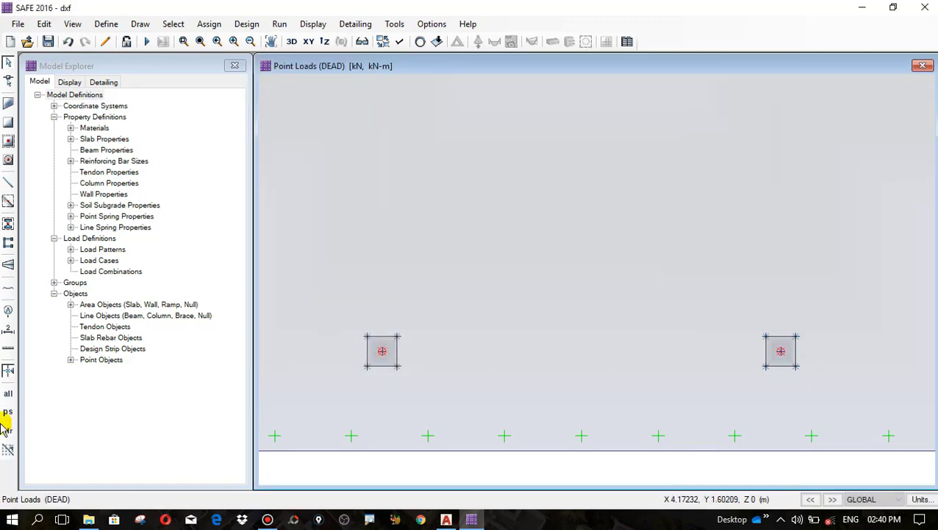
# Step: Reselect the same two column centre points and add a LIVE gravity point load of 200 kN to them
pyautogui.click(8, 413)
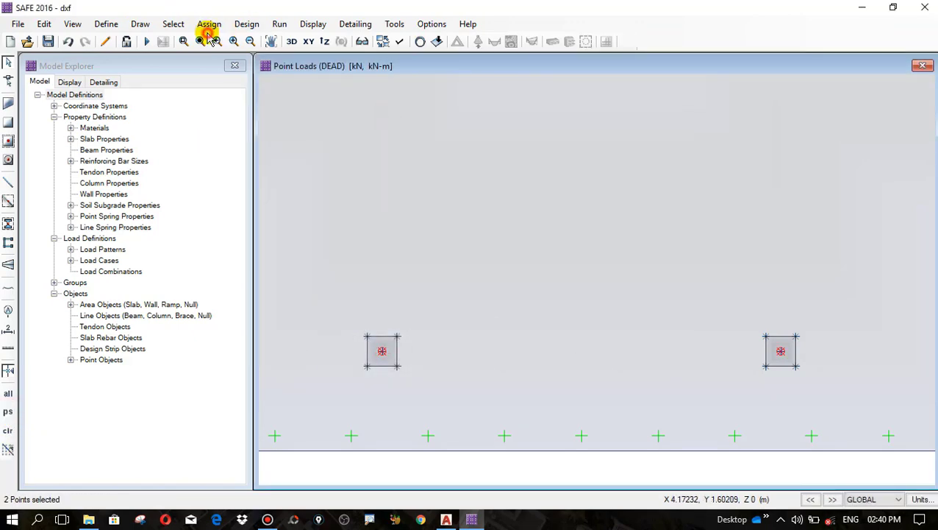
pyautogui.click(205, 40)
pyautogui.click(209, 25)
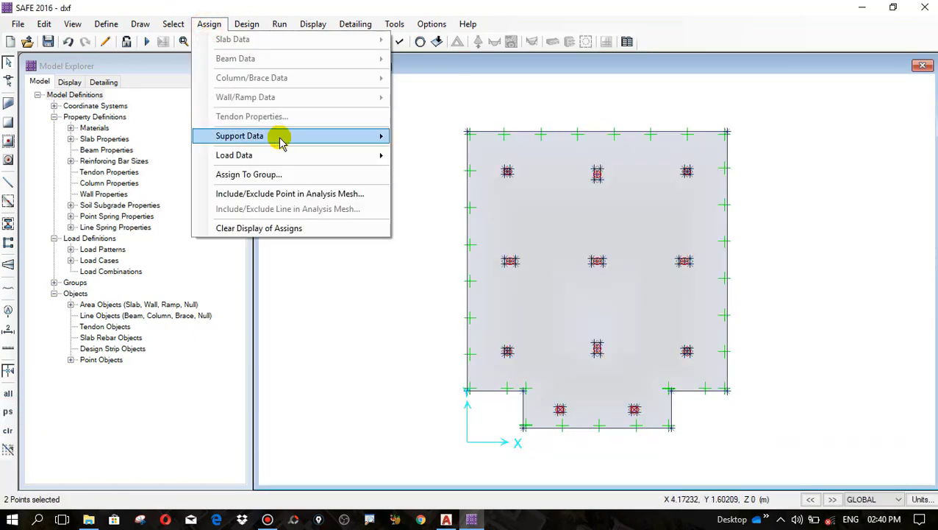
pyautogui.moveTo(281, 141)
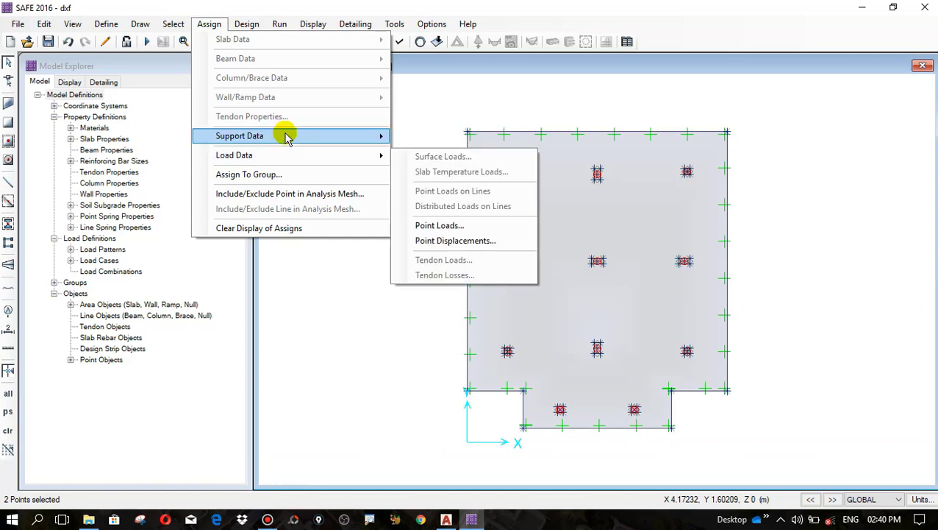
pyautogui.moveTo(292, 162)
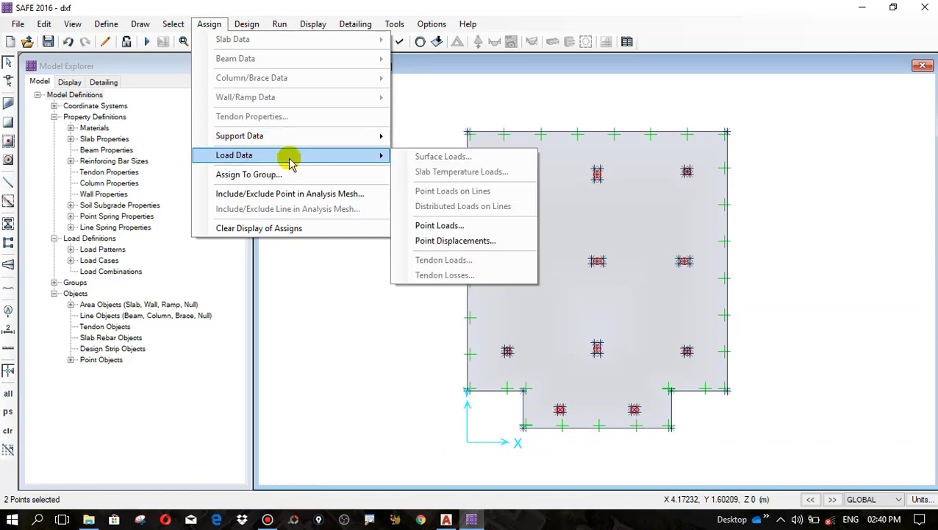
pyautogui.click(435, 225)
pyautogui.click(429, 172)
pyautogui.click(431, 192)
pyautogui.moveTo(441, 247); pyautogui.dragTo(400, 247)
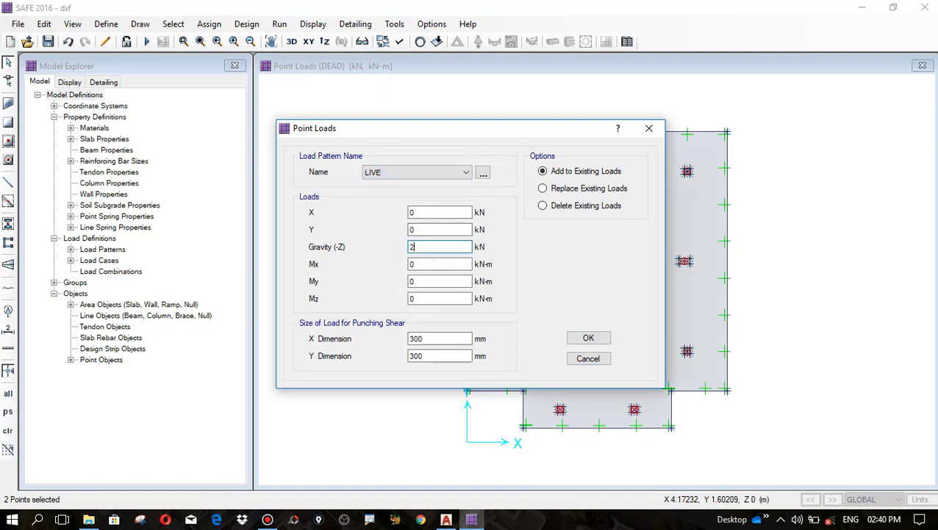
pyautogui.click(589, 337)
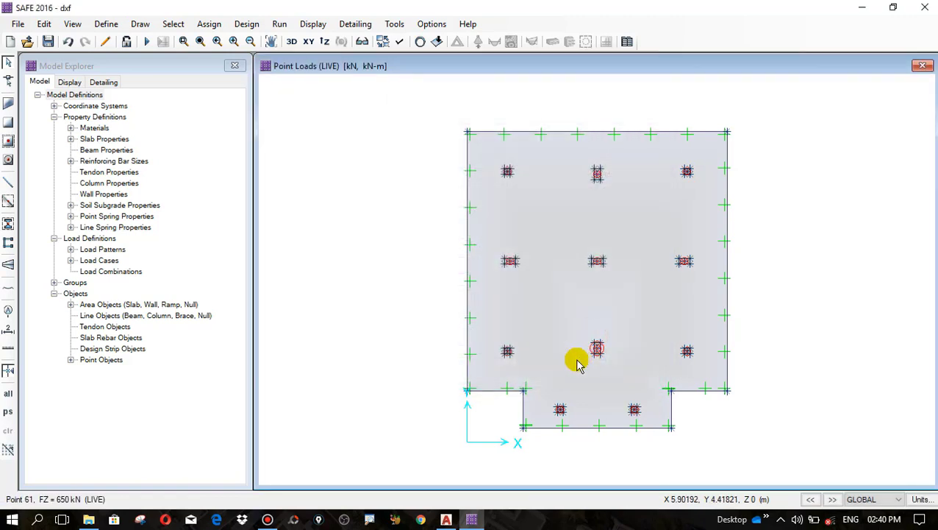
# Step: Switch to AutoCAD, examine the DL and LL labels at the southern columns and the slab outline in METER.dwg, and return to SAFE
pyautogui.scroll(2, 672, 425)
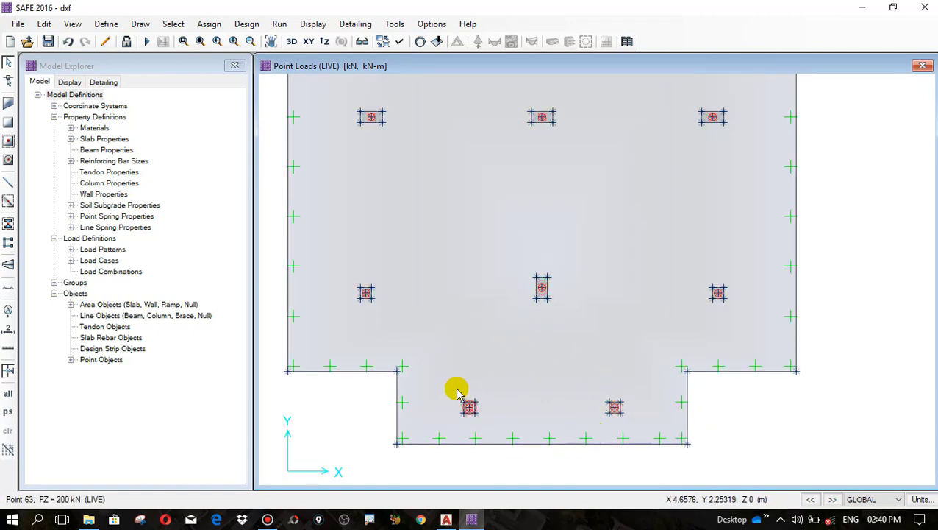
pyautogui.click(449, 521)
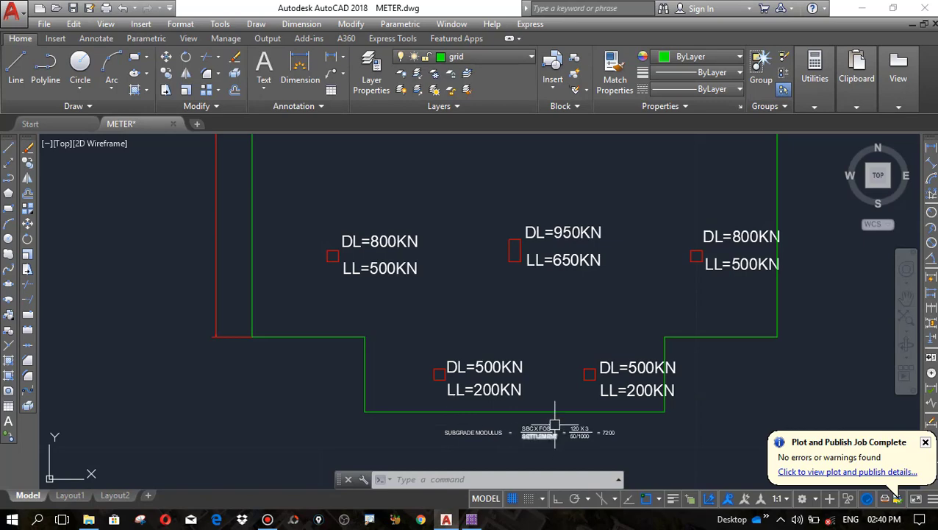
pyautogui.scroll(4, 453, 409)
pyautogui.scroll(-2, 334, 359)
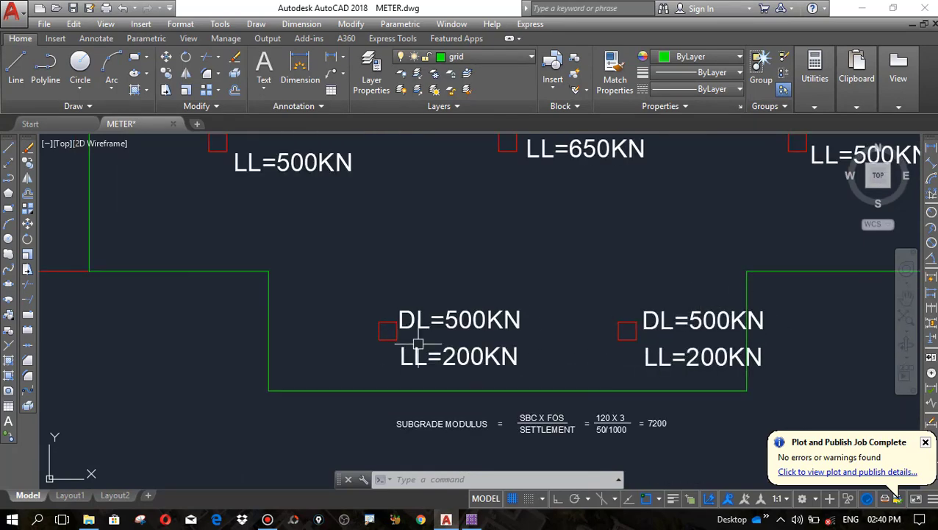
pyautogui.scroll(-4, 415, 337)
pyautogui.scroll(2, 461, 322)
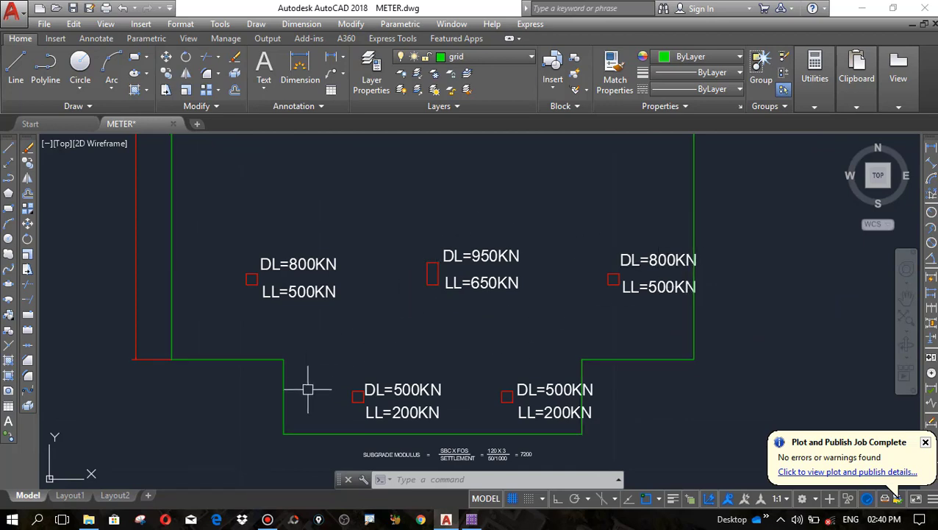
pyautogui.click(474, 522)
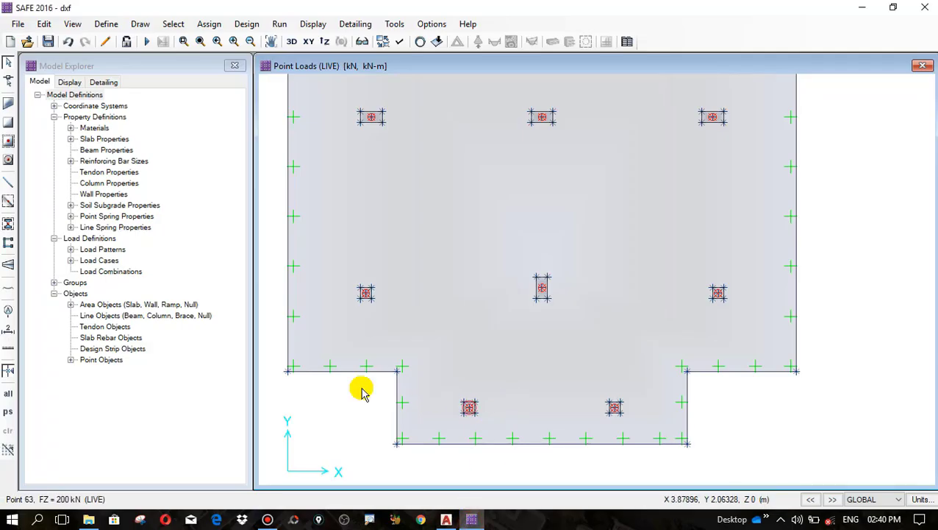
# Step: Draw a straight beam line with property NONE, about 7 m long, horizontally from the west inner corner across the southern projection
pyautogui.click(9, 189)
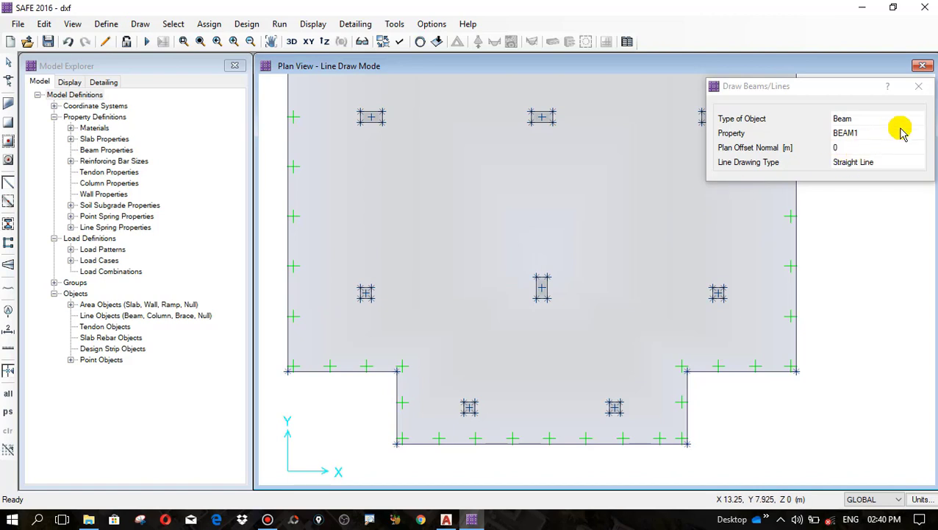
pyautogui.click(920, 118)
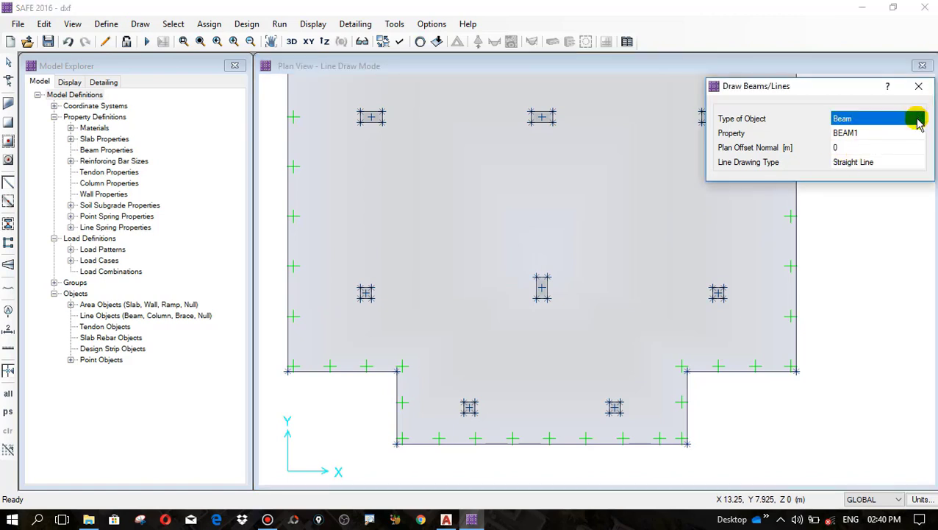
pyautogui.click(917, 132)
pyautogui.click(920, 132)
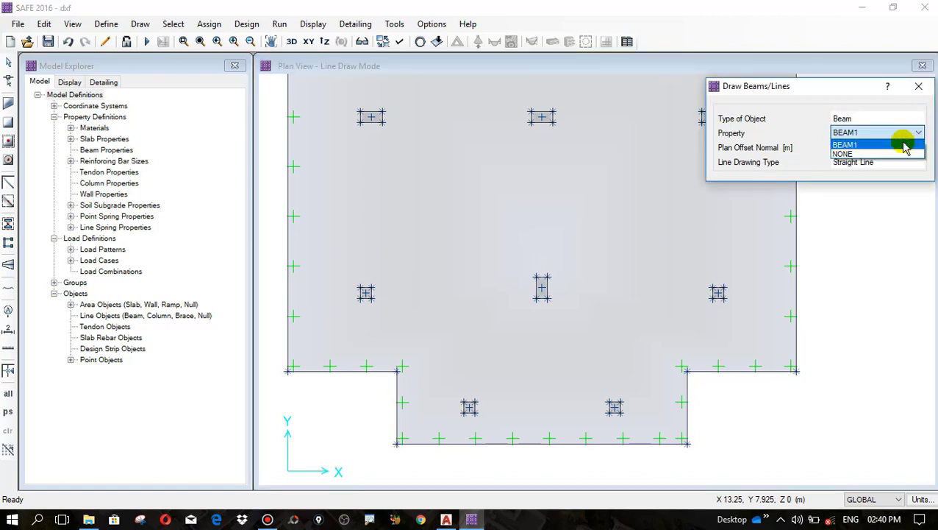
pyautogui.click(853, 154)
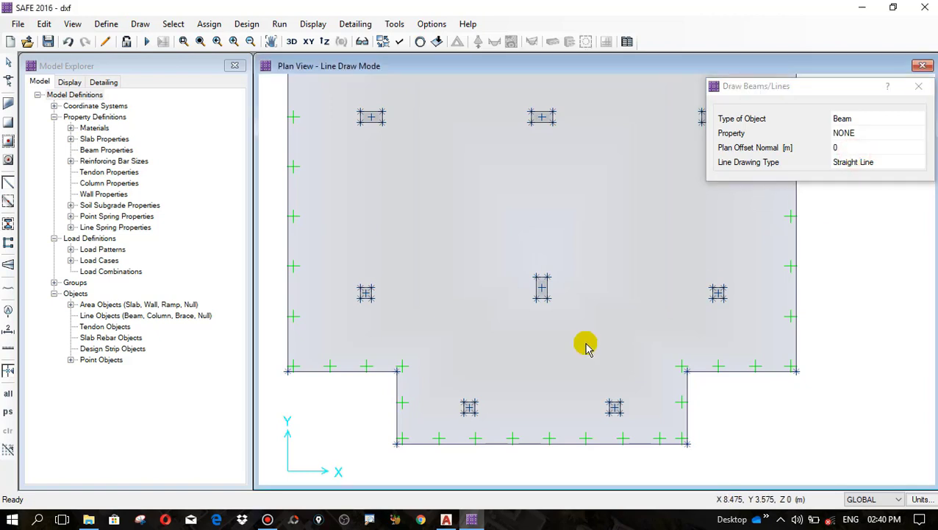
pyautogui.click(397, 372)
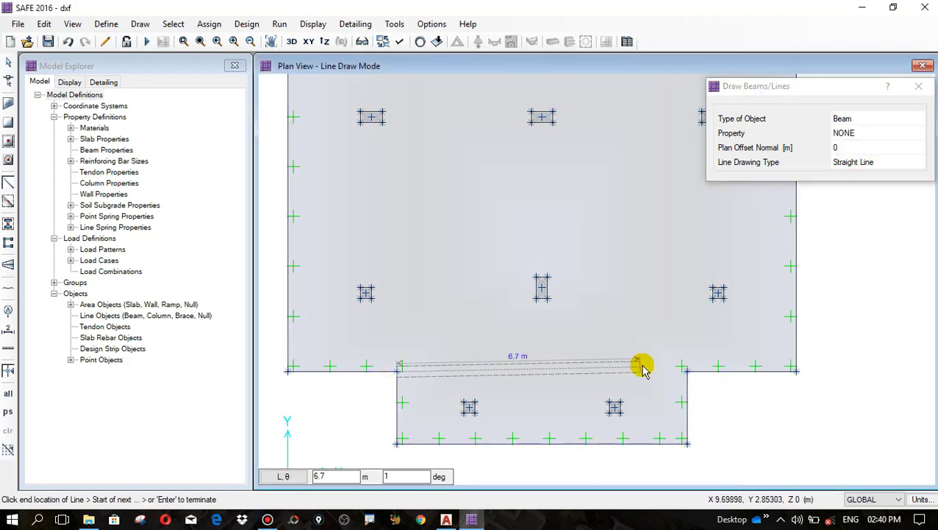
pyautogui.press('Escape')
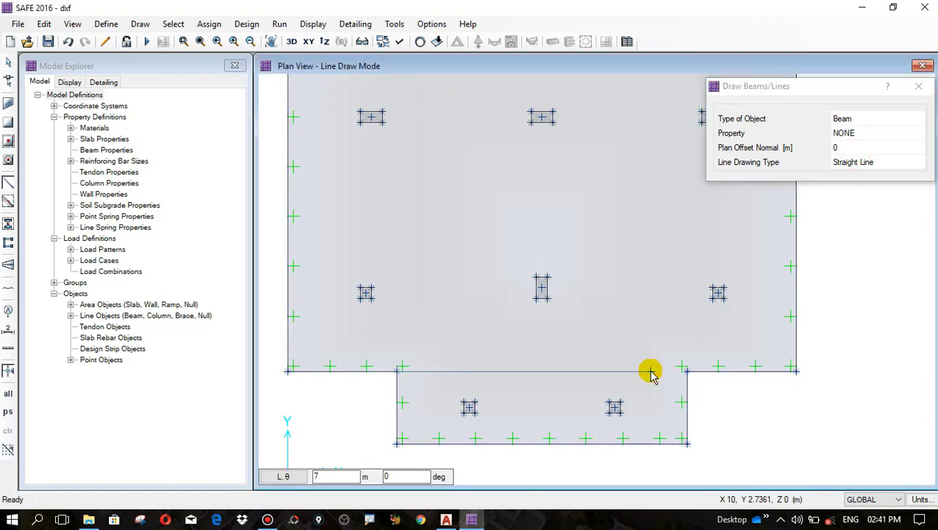
pyautogui.press('Return')
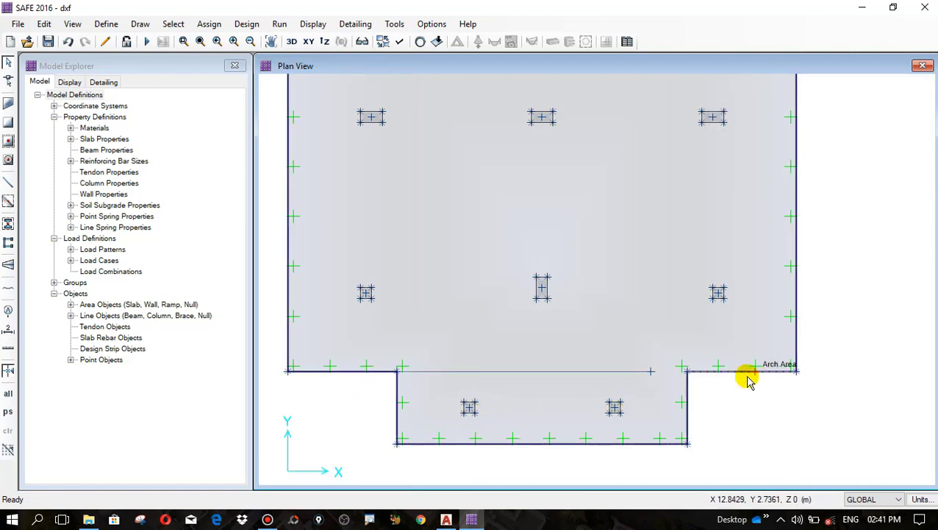
# Step: Divide the raft slab along the drawn line using the Cookie Cut Slab at Selected Line Objects option
pyautogui.click(525, 372)
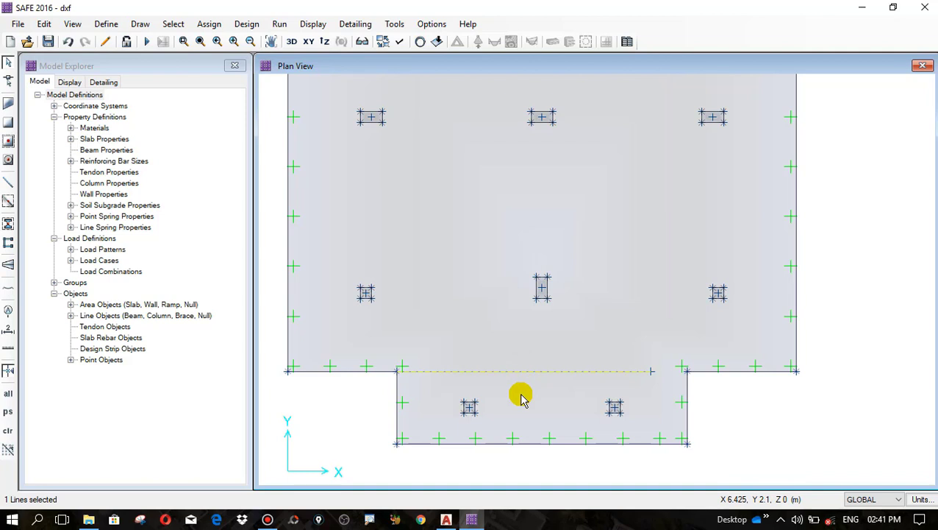
pyautogui.click(521, 397)
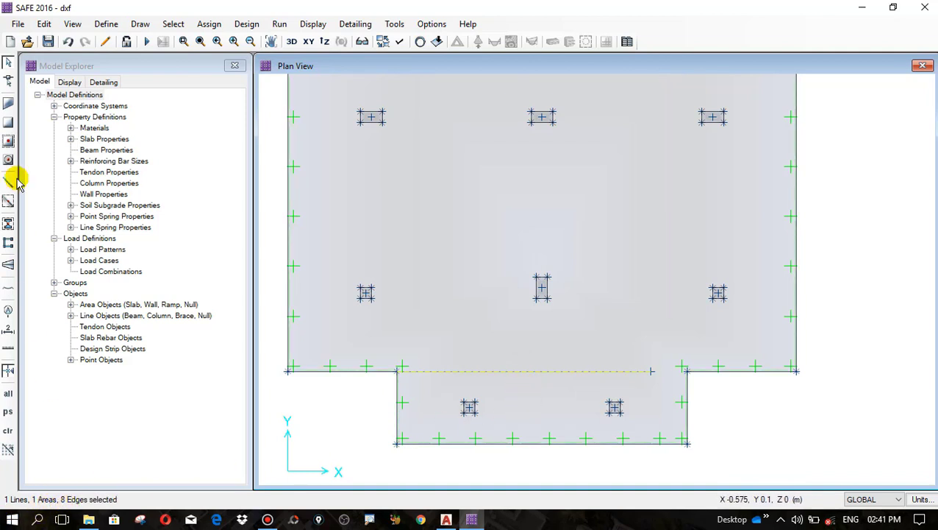
pyautogui.click(42, 24)
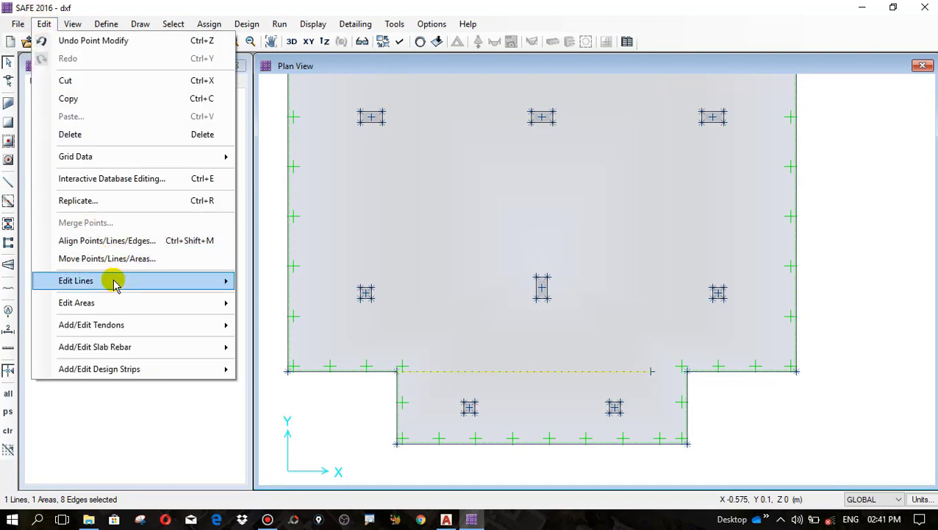
pyautogui.moveTo(115, 283)
pyautogui.moveTo(225, 303)
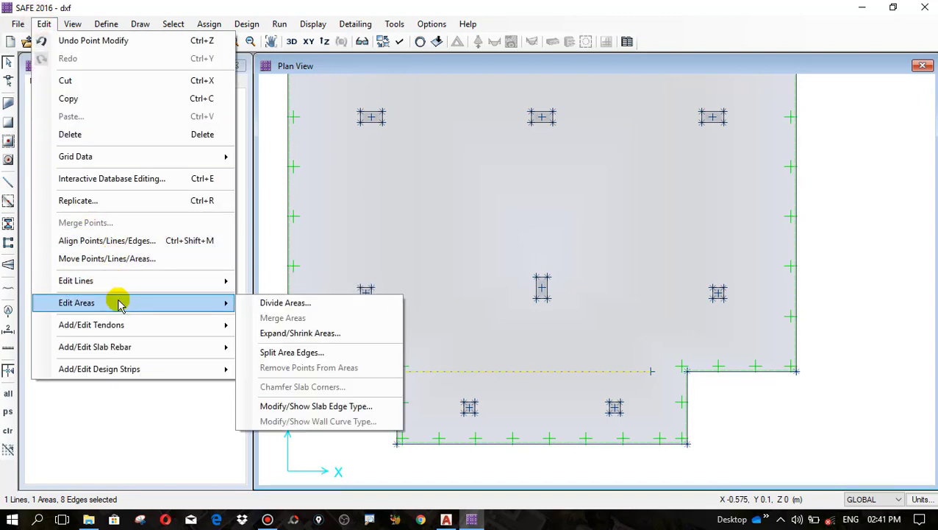
pyautogui.click(290, 301)
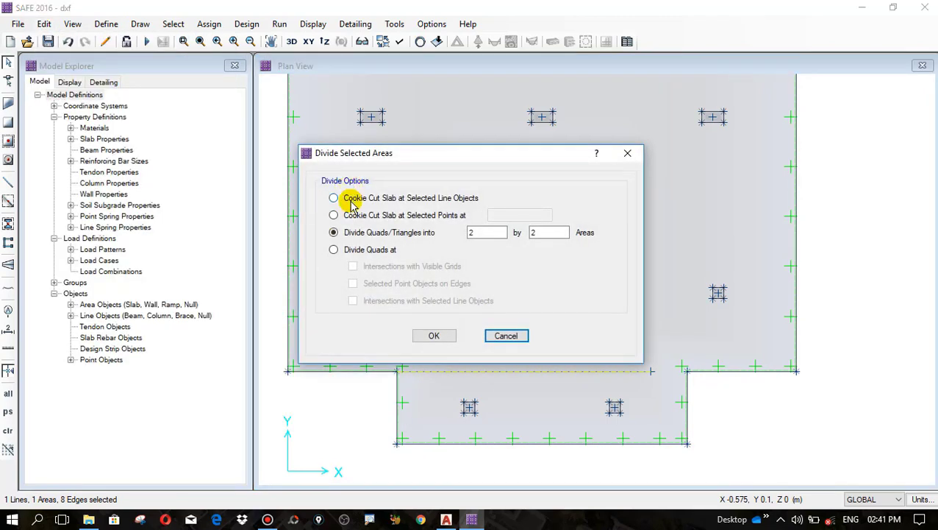
pyautogui.click(349, 203)
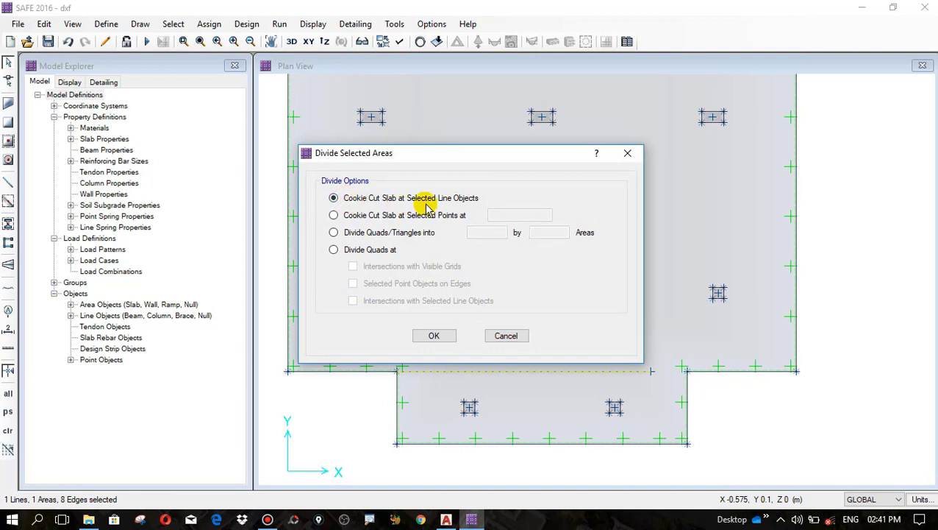
pyautogui.click(435, 336)
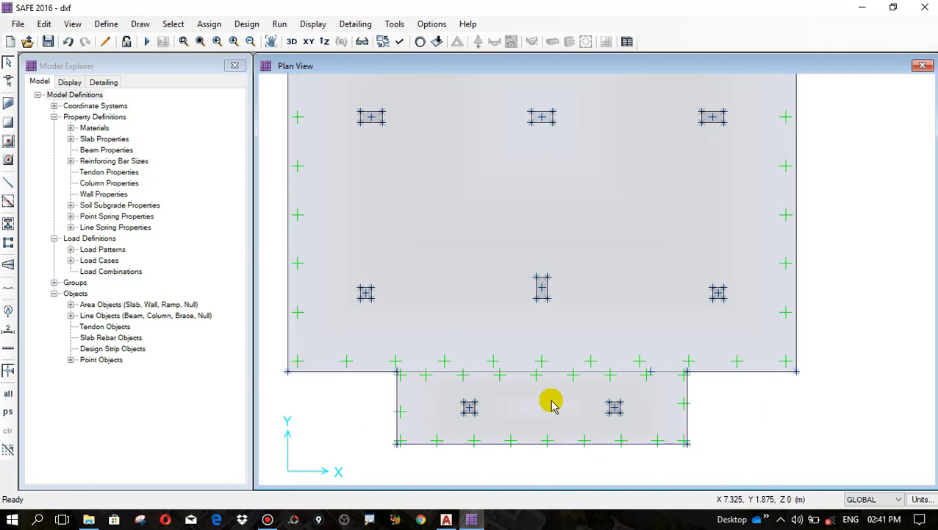
# Step: Delete the leftover dividing line and select the separated southern slab area
pyautogui.click(510, 373)
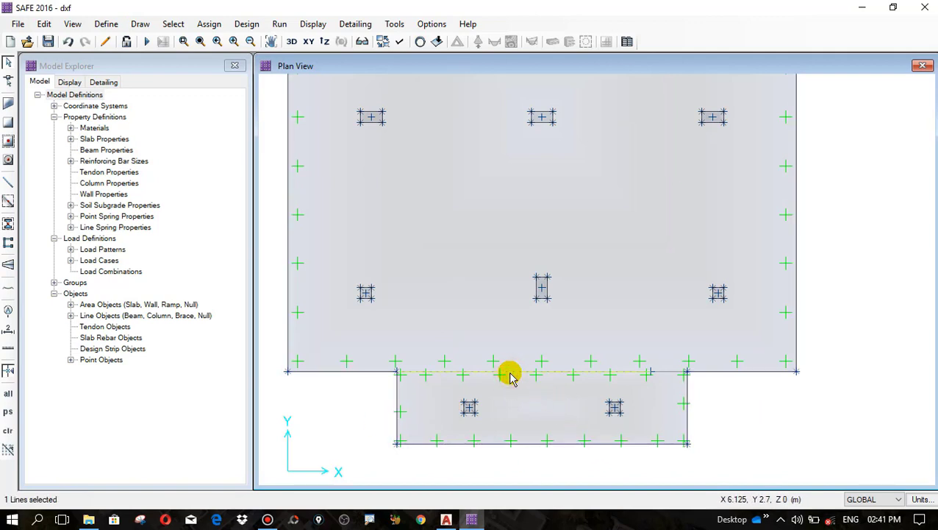
pyautogui.press('Delete')
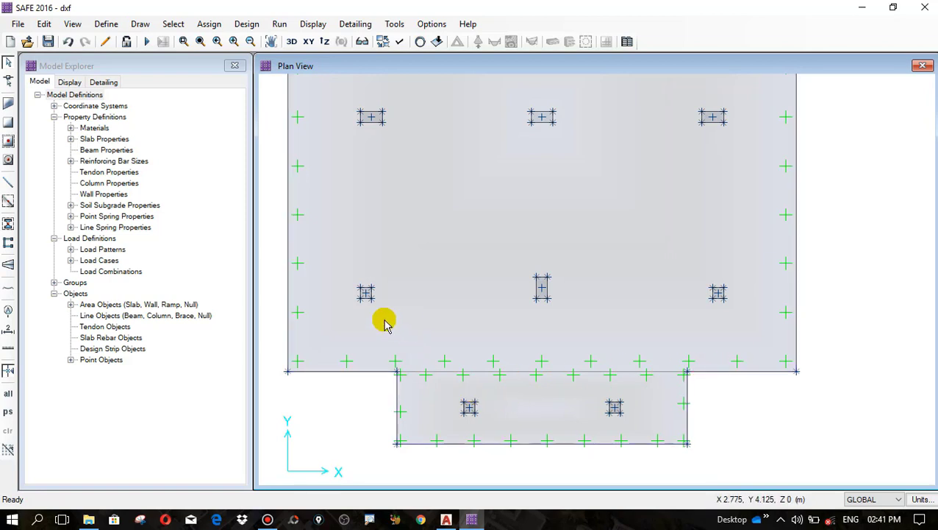
pyautogui.click(331, 331)
pyautogui.scroll(1, 435, 422)
pyautogui.scroll(1, 435, 427)
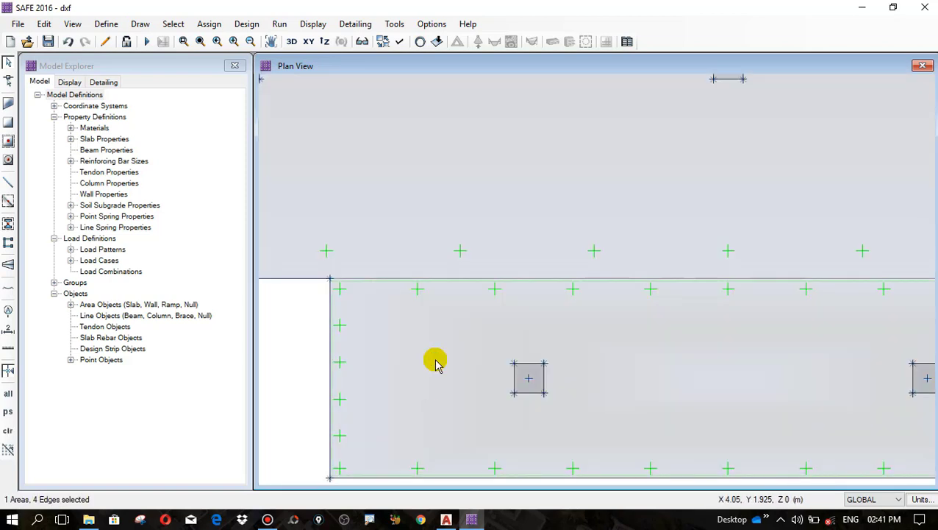
pyautogui.scroll(-3, 435, 363)
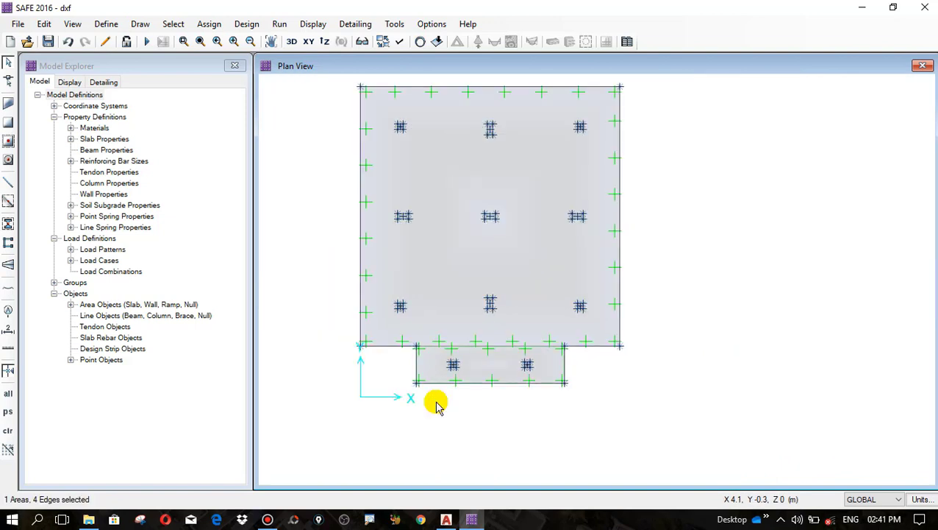
# Step: Add a Linear Add load combination named service that combines the DEAD and LIVE load cases
pyautogui.click(105, 24)
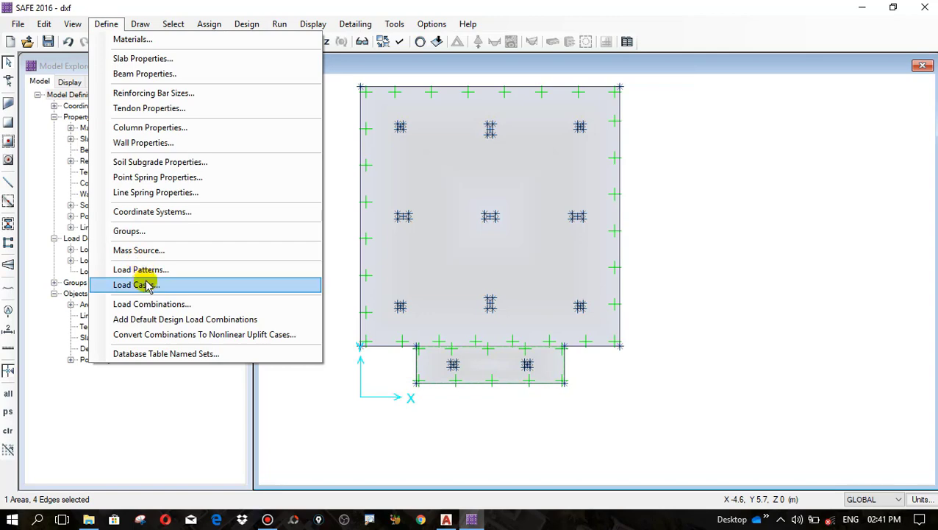
pyautogui.click(154, 306)
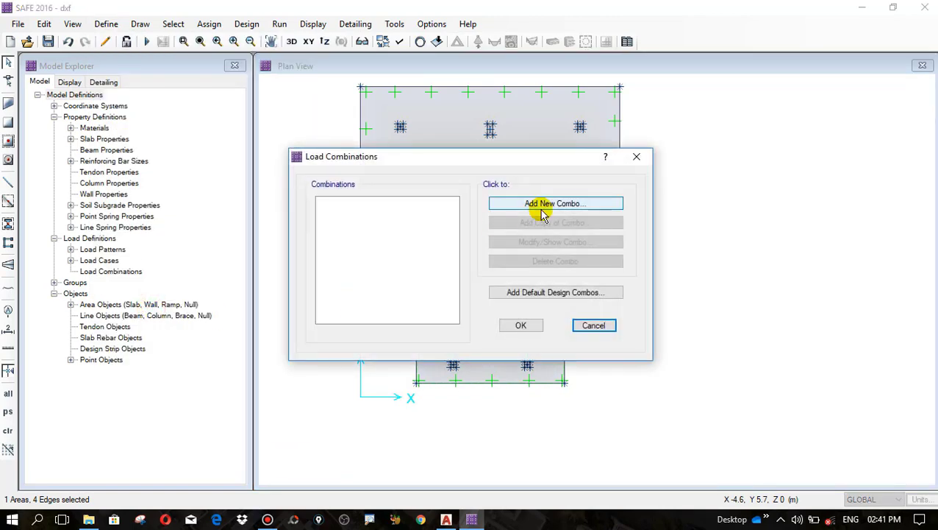
pyautogui.click(542, 212)
pyautogui.moveTo(508, 102); pyautogui.dragTo(426, 106)
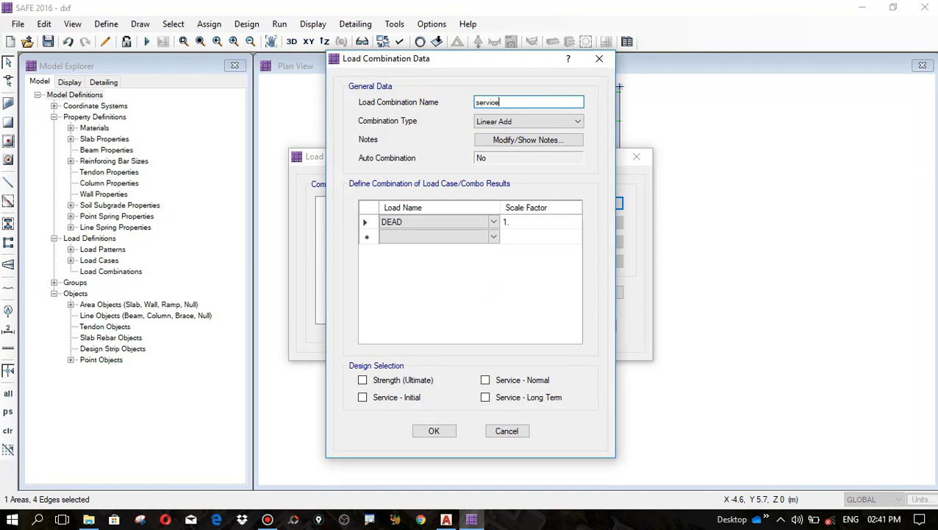
pyautogui.click(503, 237)
pyautogui.click(492, 236)
pyautogui.click(471, 255)
pyautogui.click(434, 430)
# Step: Add another load combination named ultimate that contains the DEAD and LIVE load cases
pyautogui.click(540, 203)
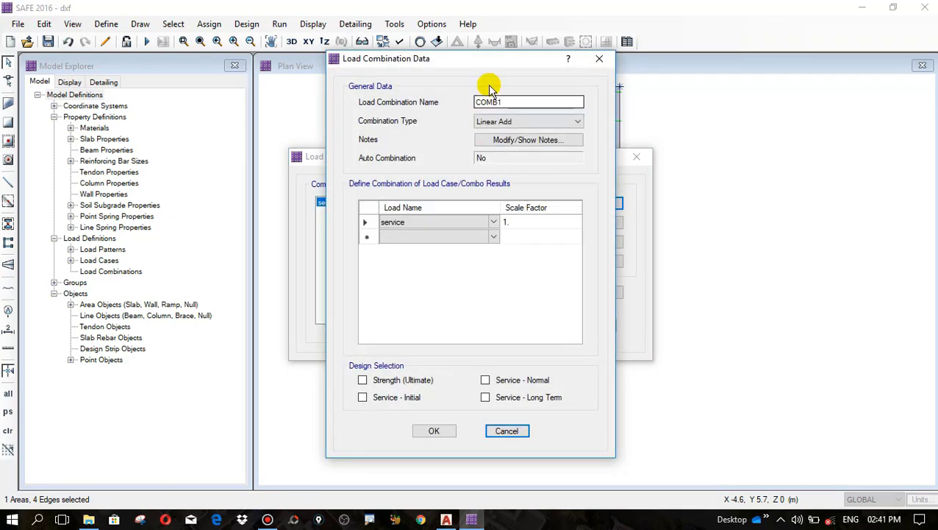
pyautogui.moveTo(515, 99); pyautogui.dragTo(464, 103)
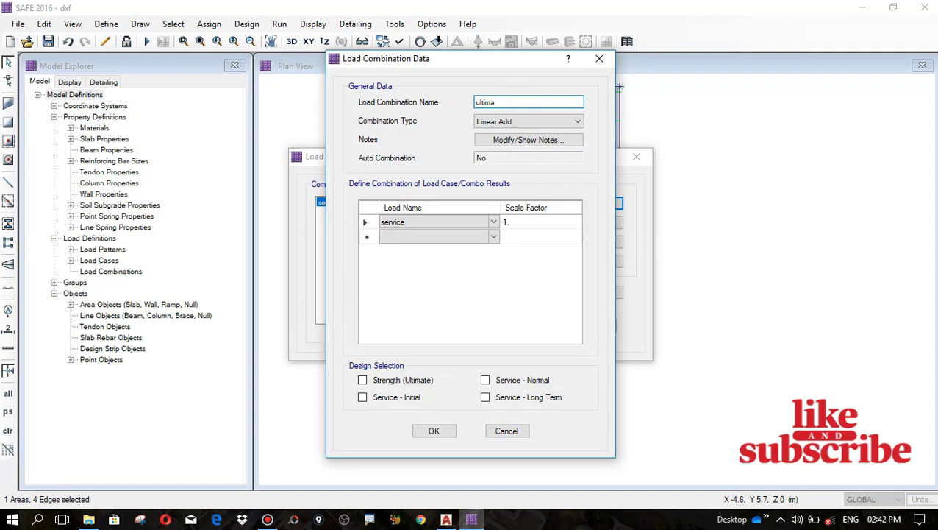
pyautogui.click(493, 223)
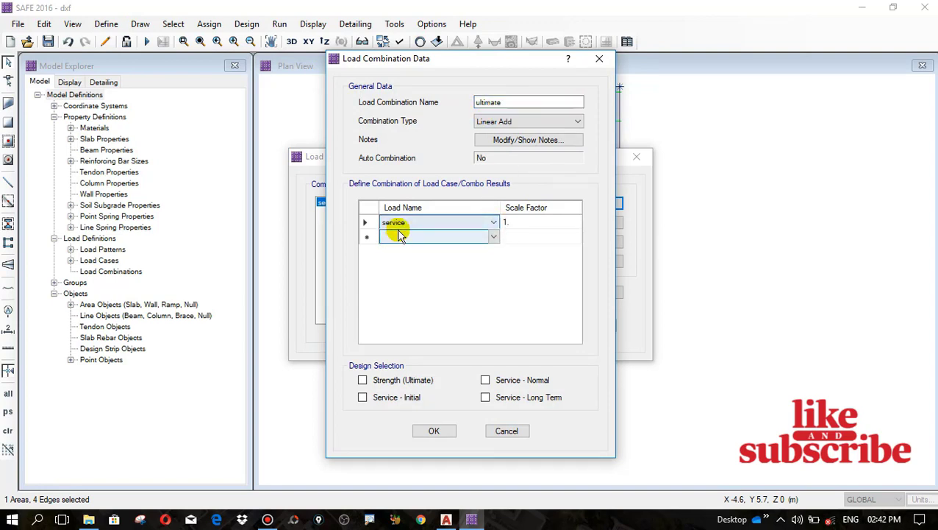
pyautogui.click(392, 244)
pyautogui.click(413, 237)
pyautogui.click(390, 261)
# Step: Set the scale factors of the ultimate combination, with 1.5 for DEAD, and mark it for Strength (Ultimate) design
pyautogui.click(517, 223)
pyautogui.click(517, 222)
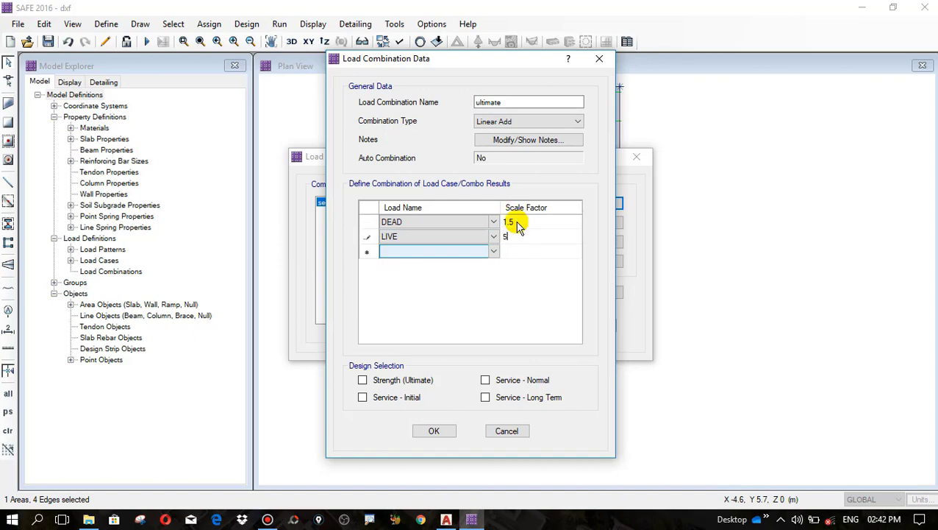
pyautogui.press('Return')
pyautogui.click(386, 380)
pyautogui.click(435, 431)
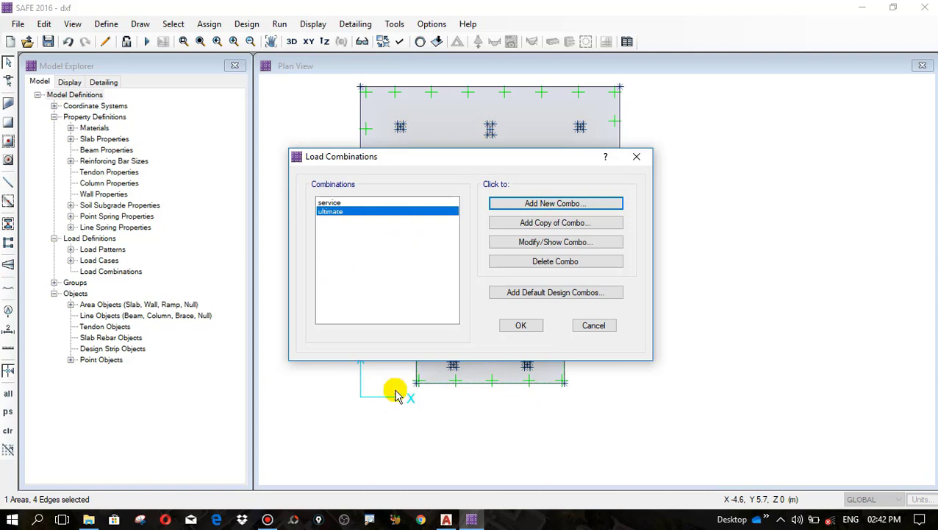
pyautogui.click(521, 326)
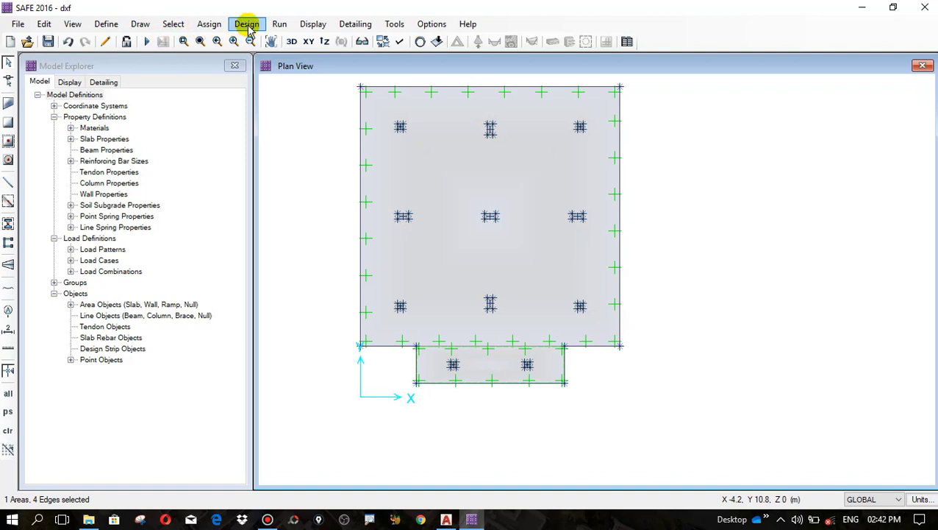
# Step: Run the analysis and design of the raft model
pyautogui.click(278, 24)
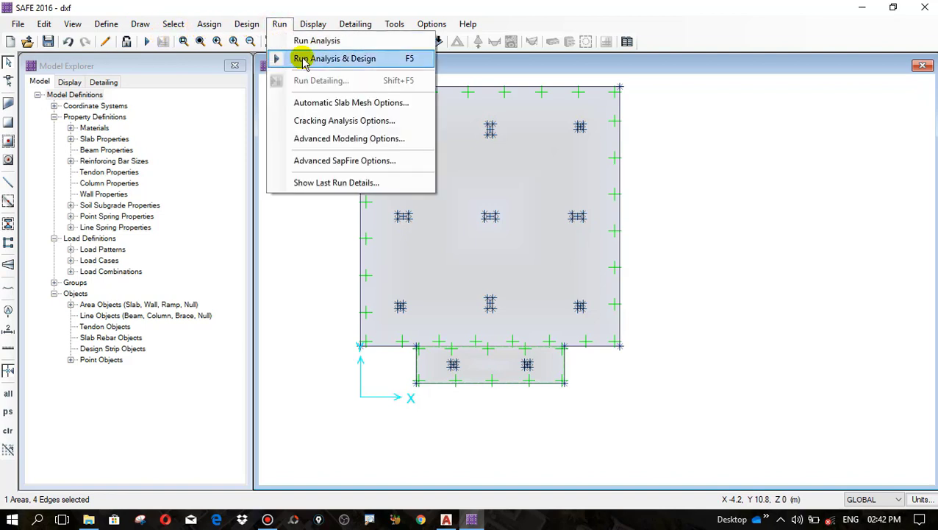
pyautogui.click(303, 61)
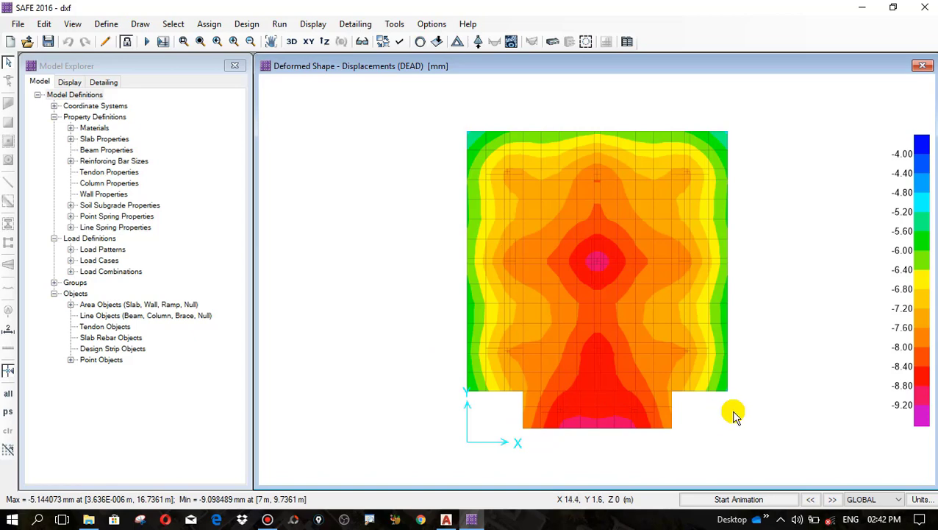
pyautogui.scroll(1, 706, 415)
pyautogui.scroll(-1, 489, 341)
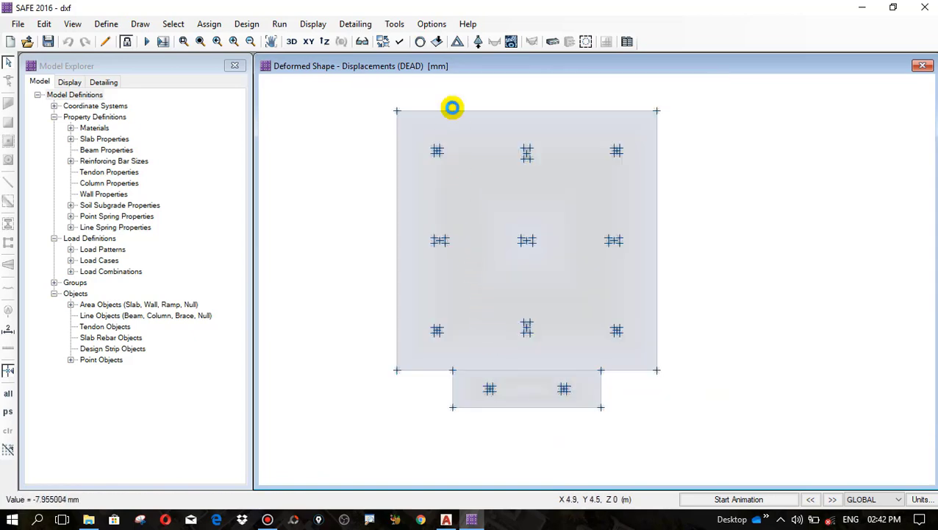
# Step: Display the deformed shape contours for the service load combination and examine the raft's displacements
pyautogui.click(458, 43)
pyautogui.moveTo(341, 116); pyautogui.dragTo(146, 85)
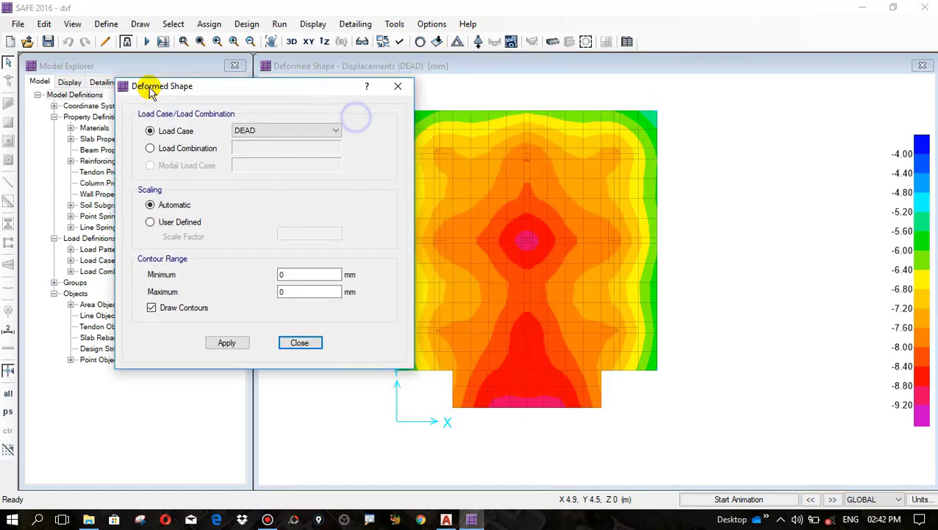
pyautogui.click(164, 149)
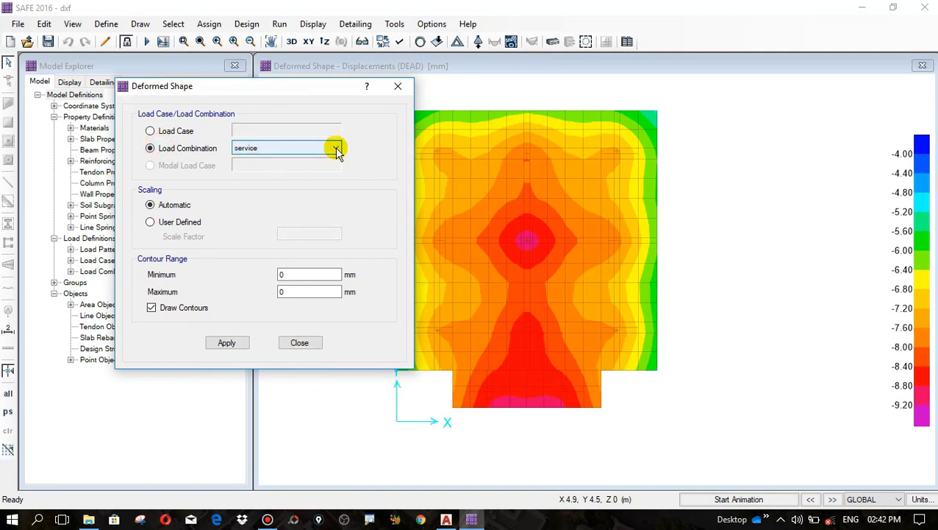
pyautogui.click(335, 148)
pyautogui.click(247, 160)
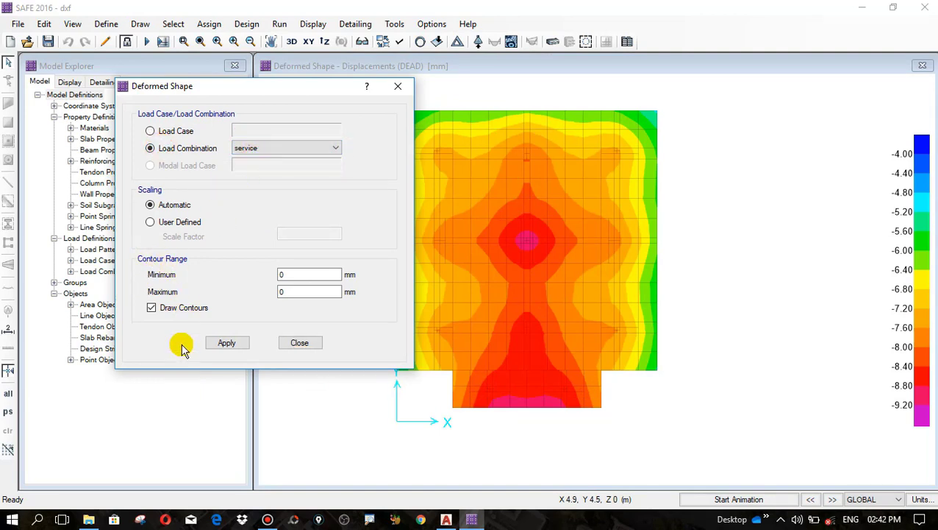
pyautogui.click(228, 344)
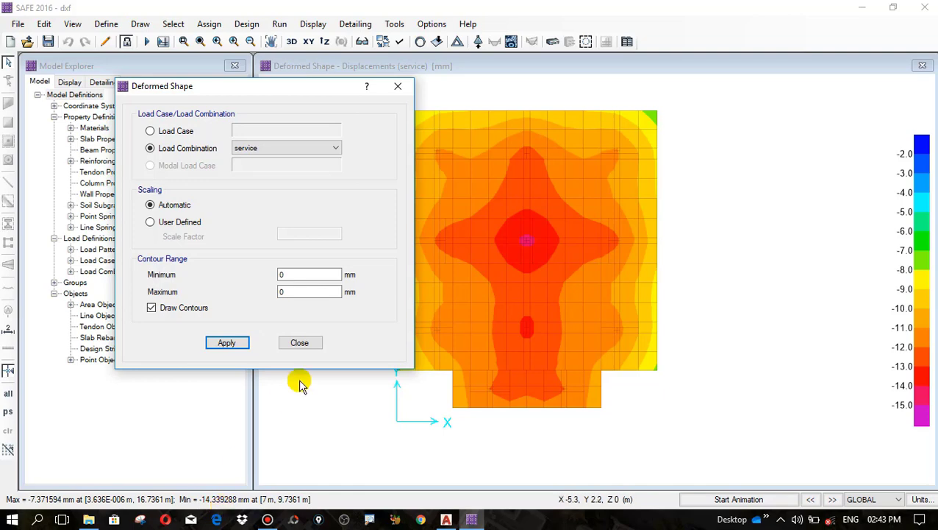
pyautogui.click(302, 342)
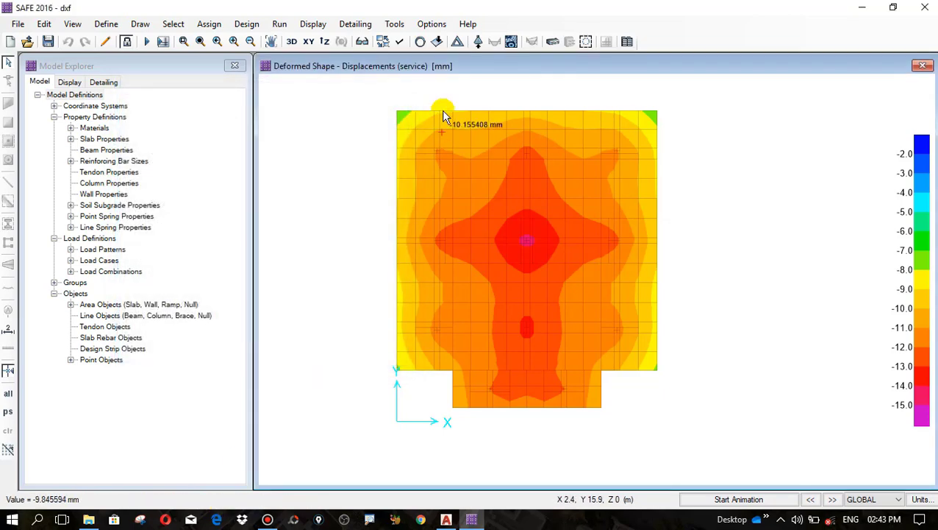
# Step: Display the soil pressure contours for the service load combination
pyautogui.click(478, 42)
pyautogui.moveTo(419, 73); pyautogui.dragTo(142, 88)
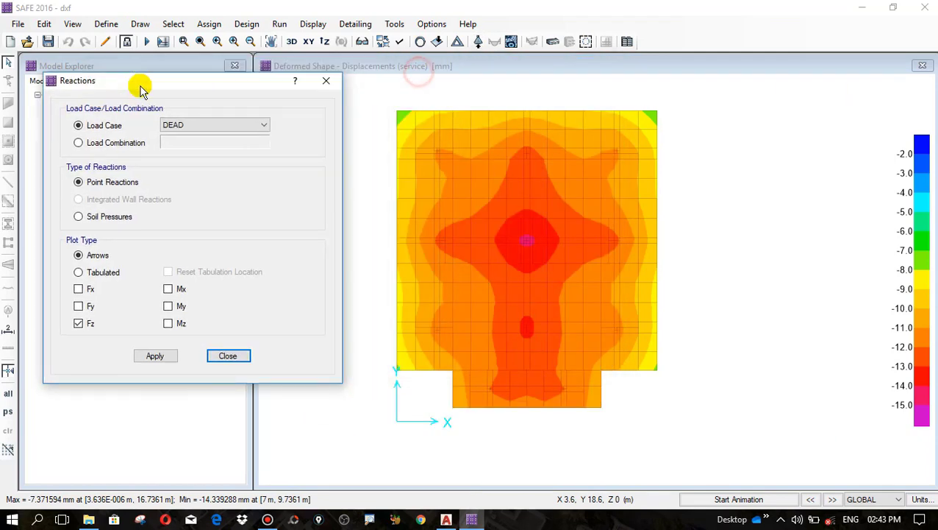
pyautogui.click(79, 143)
pyautogui.click(263, 144)
pyautogui.click(206, 144)
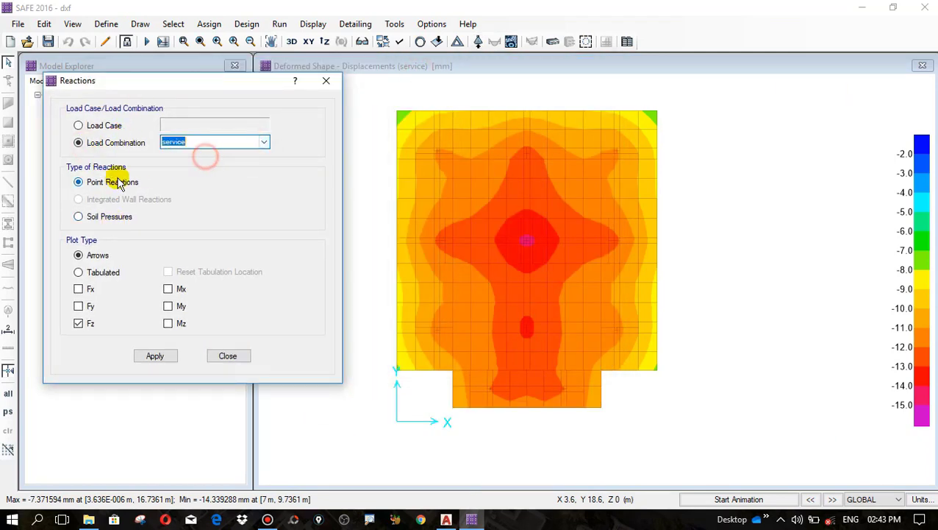
pyautogui.click(78, 217)
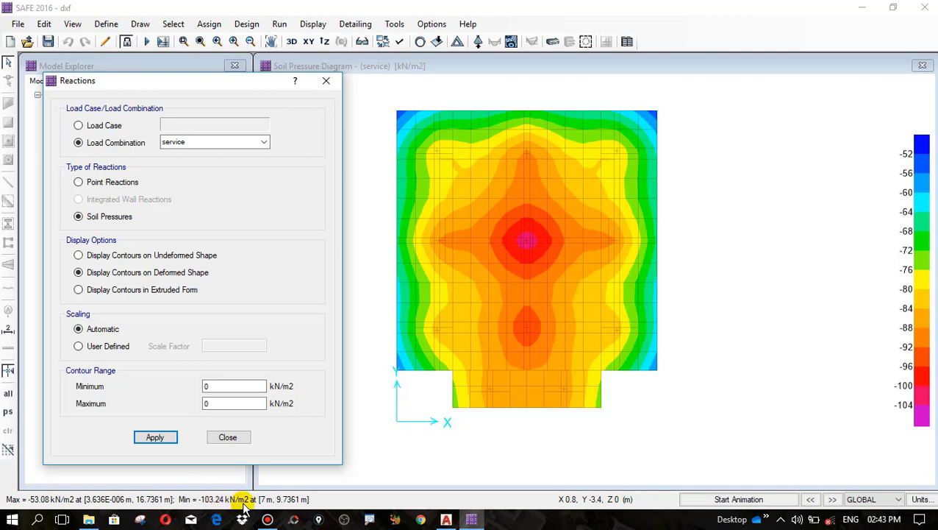
# Step: Switch to AutoCAD to check the bearing capacity in the subgrade modulus formula, and return to SAFE to view the soil pressure plot
pyautogui.click(446, 520)
pyautogui.scroll(5, 493, 450)
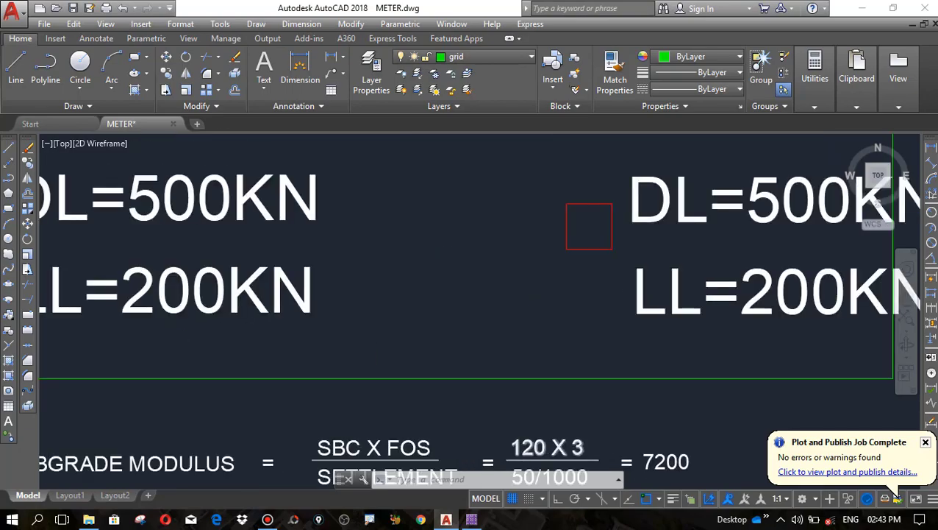
pyautogui.scroll(4, 526, 448)
pyautogui.click(447, 520)
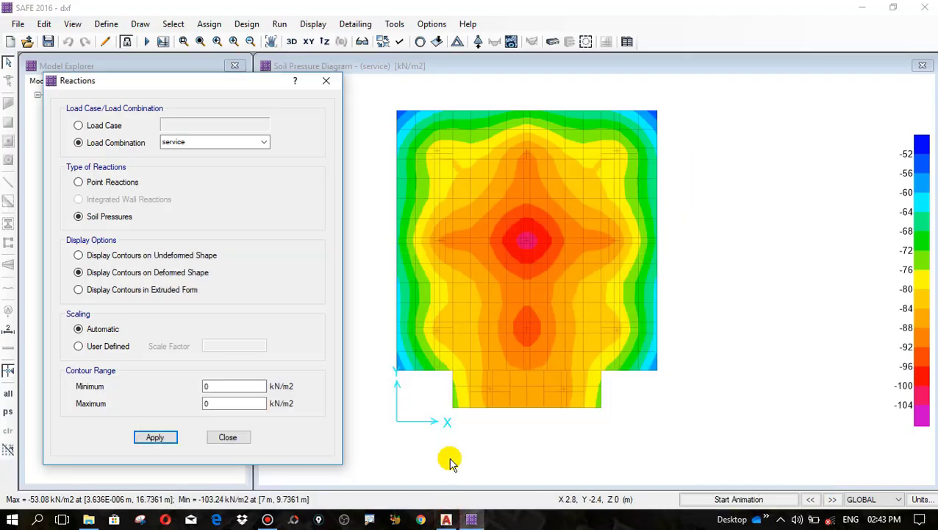
pyautogui.click(227, 435)
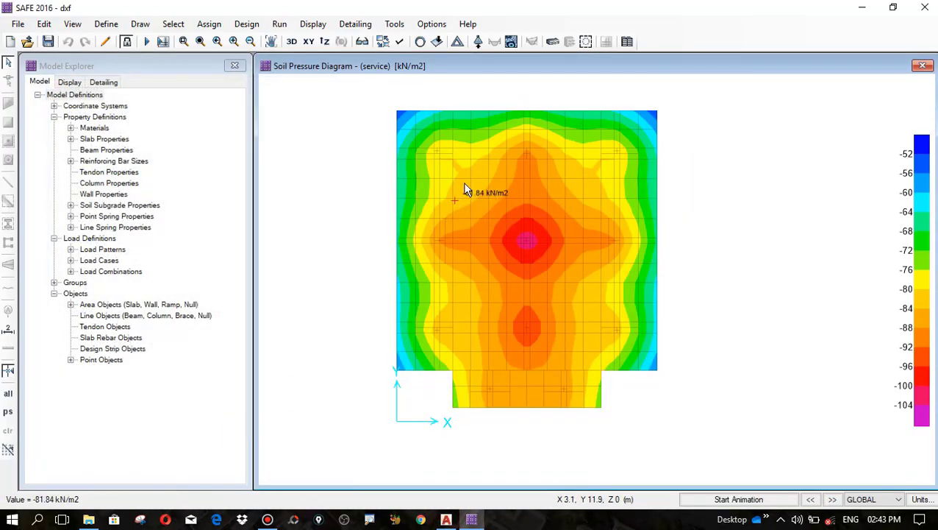
# Step: Display the punching shear capacity ratios and examine them at the raft's columns, including the two southern ones
pyautogui.click(586, 42)
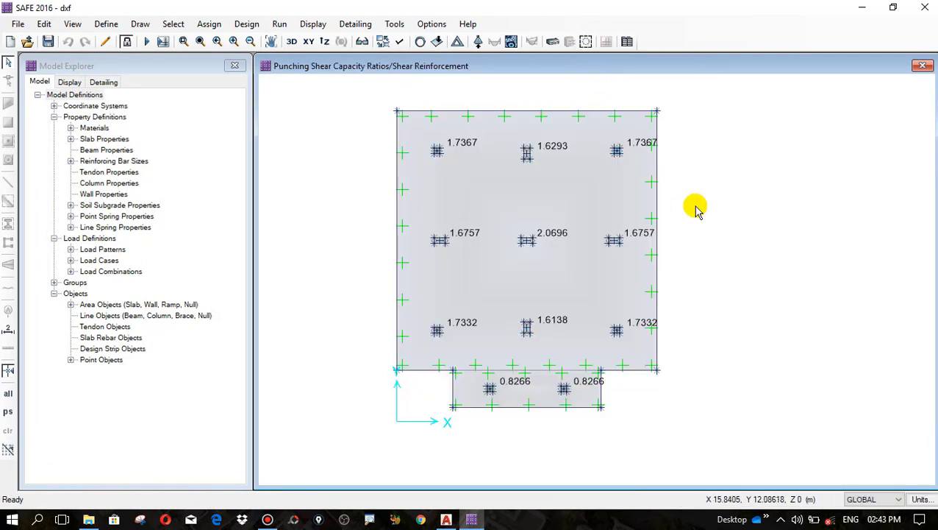
pyautogui.scroll(2, 719, 275)
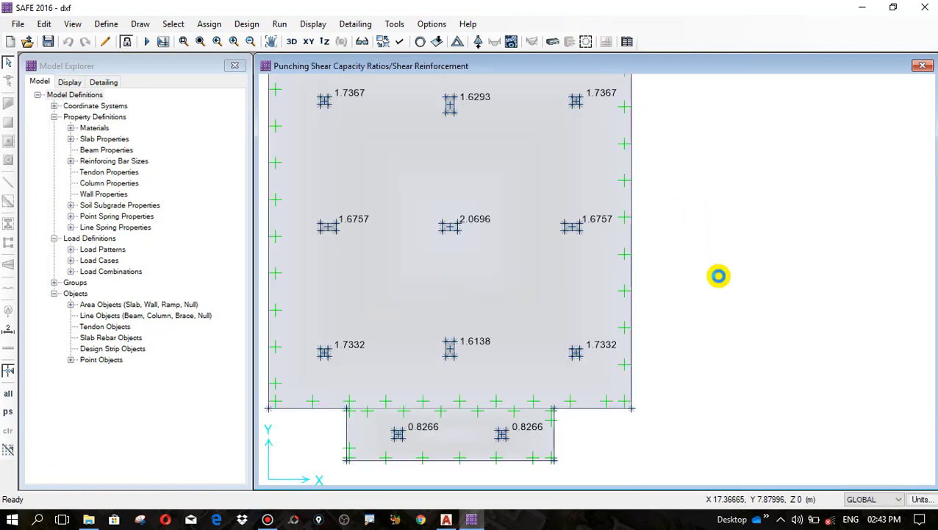
pyautogui.scroll(-1, 719, 276)
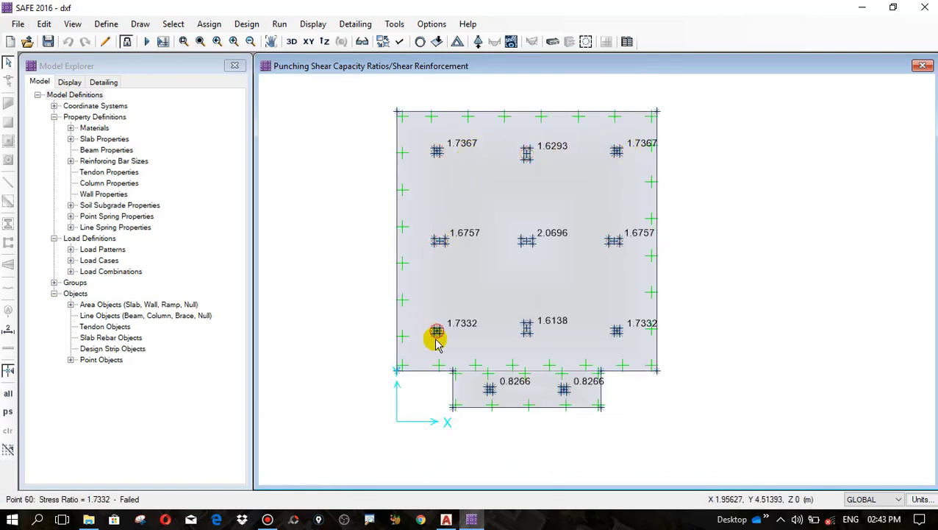
pyautogui.scroll(1, 503, 420)
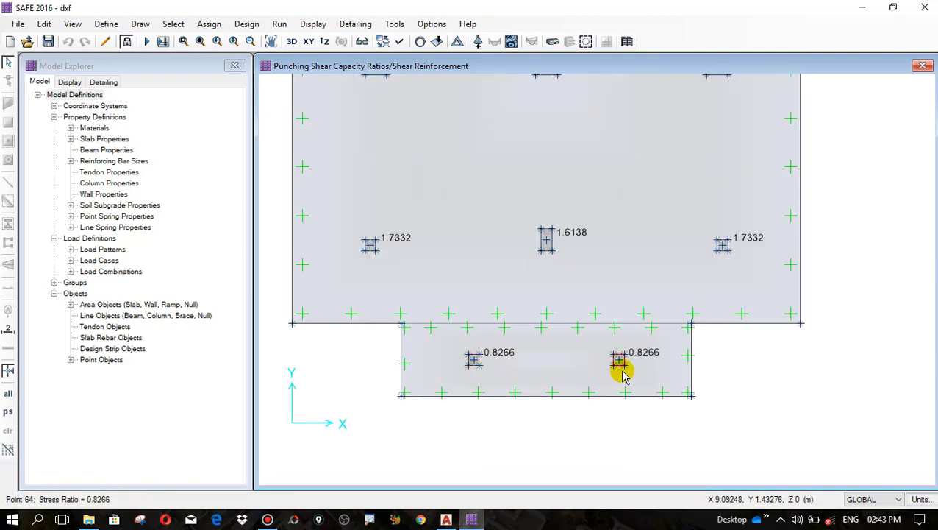
# Step: Switch to AutoCAD, examine the DL and LL labels of the two southern columns, and return to SAFE
pyautogui.click(446, 520)
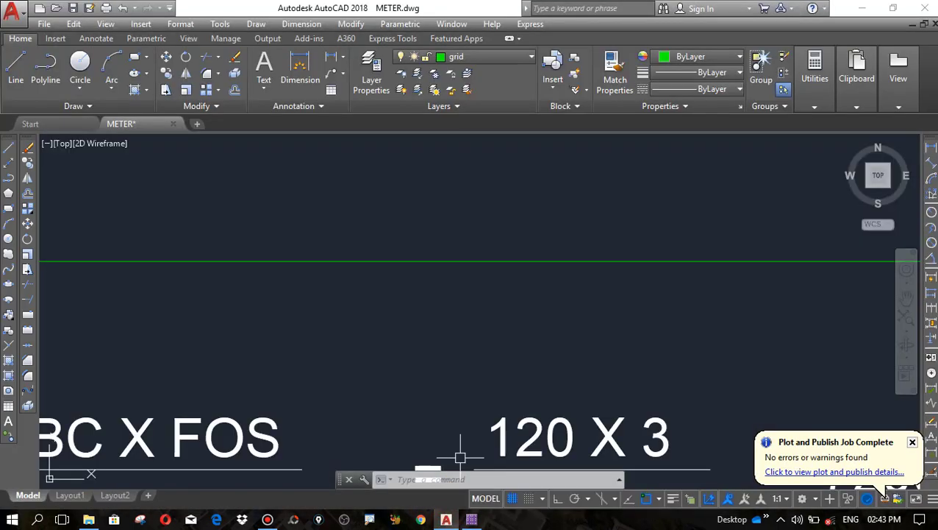
pyautogui.scroll(-5, 471, 309)
pyautogui.scroll(4, 449, 316)
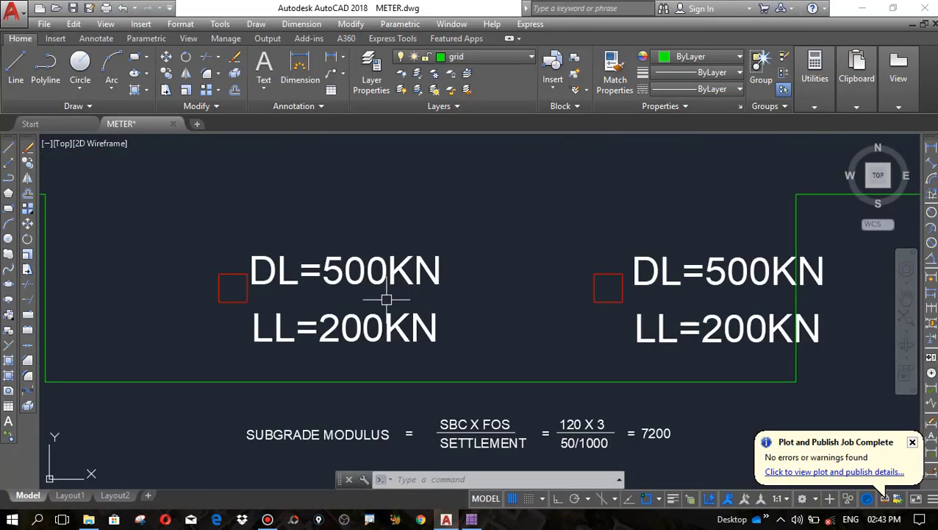
pyautogui.scroll(-2, 419, 331)
pyautogui.click(471, 519)
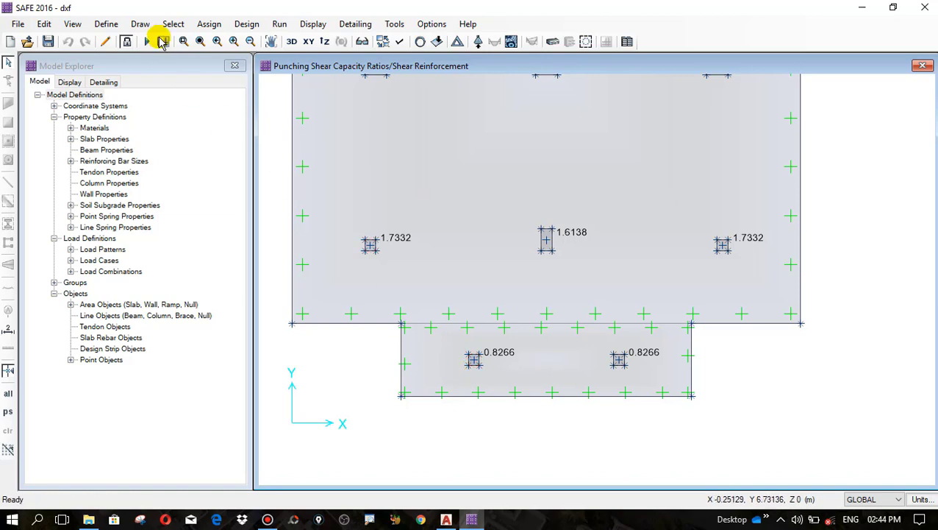
pyautogui.click(107, 25)
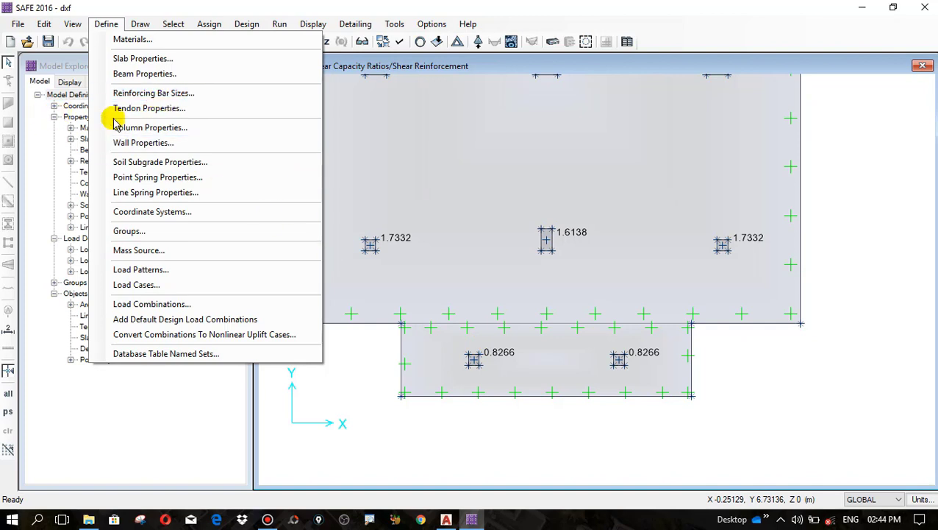
pyautogui.click(143, 58)
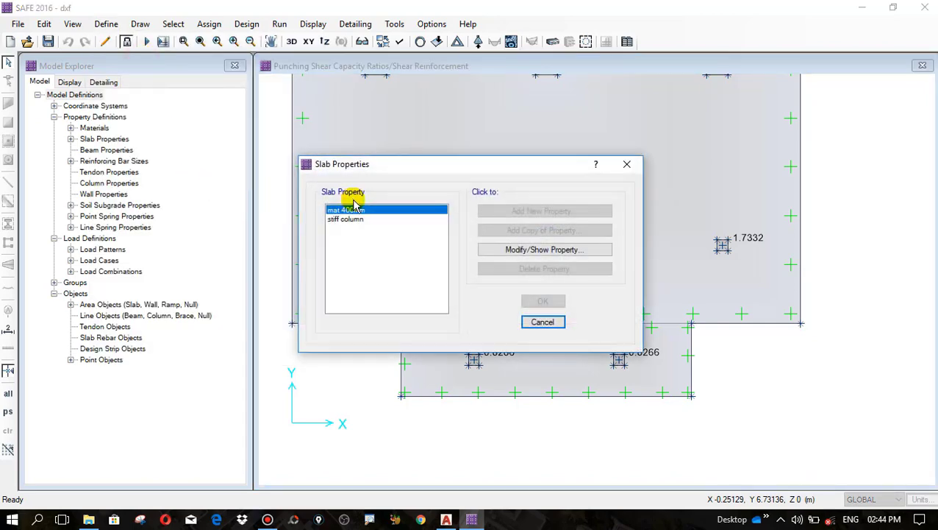
pyautogui.moveTo(331, 163); pyautogui.dragTo(38, 148)
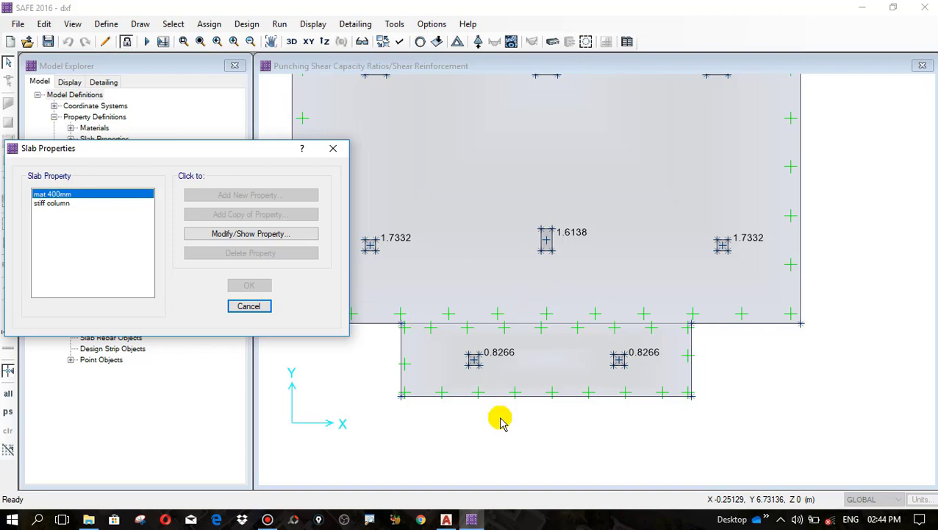
pyautogui.click(248, 306)
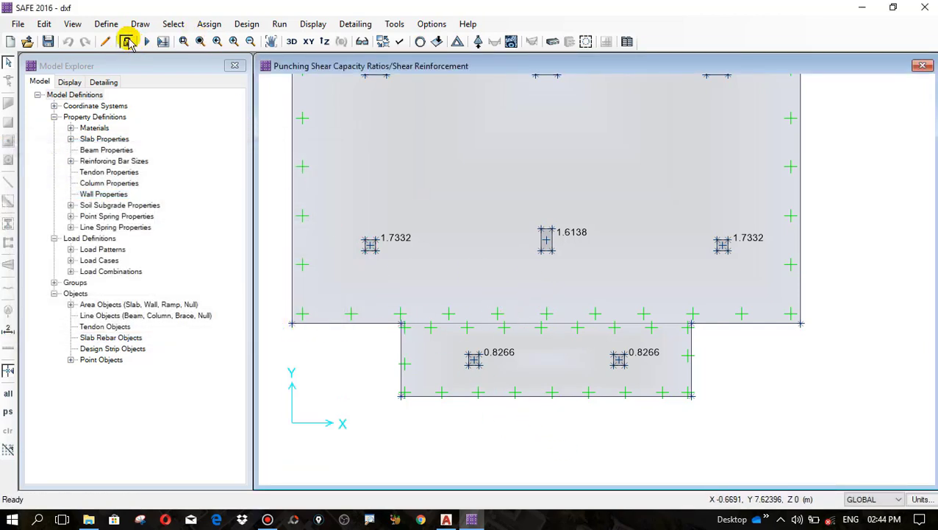
# Step: Unlock the analysed model for editing
pyautogui.click(127, 42)
pyautogui.click(502, 309)
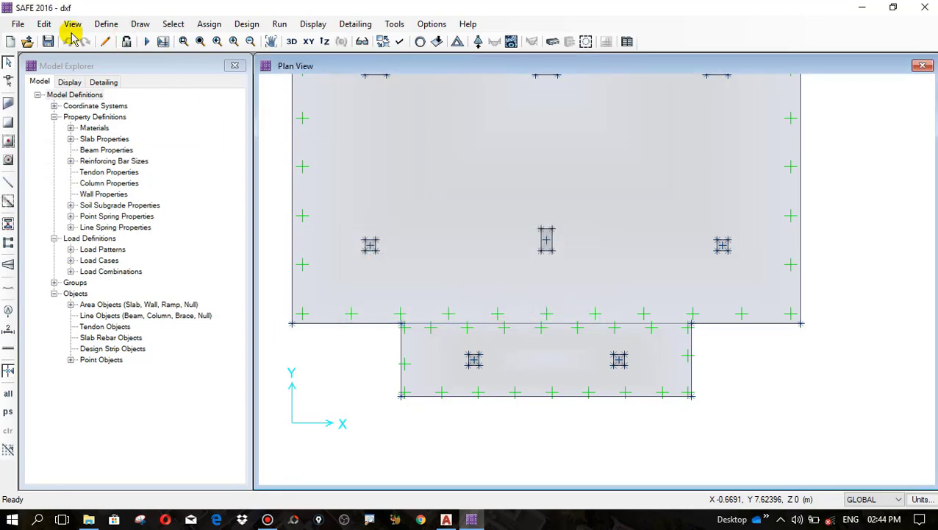
# Step: Define a new mat slab property named mat 500mm as a copy of mat 400mm, with a thickness of 500 mm
pyautogui.click(106, 23)
pyautogui.click(111, 57)
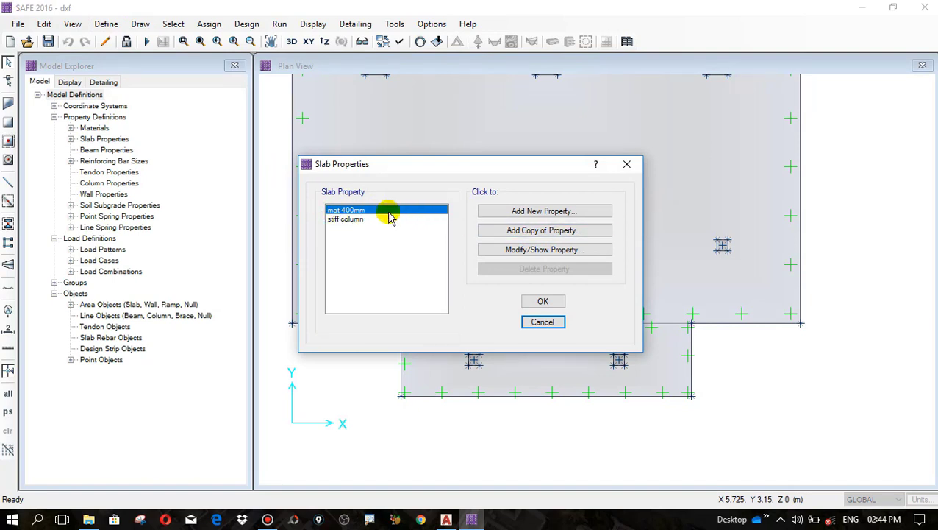
pyautogui.click(523, 239)
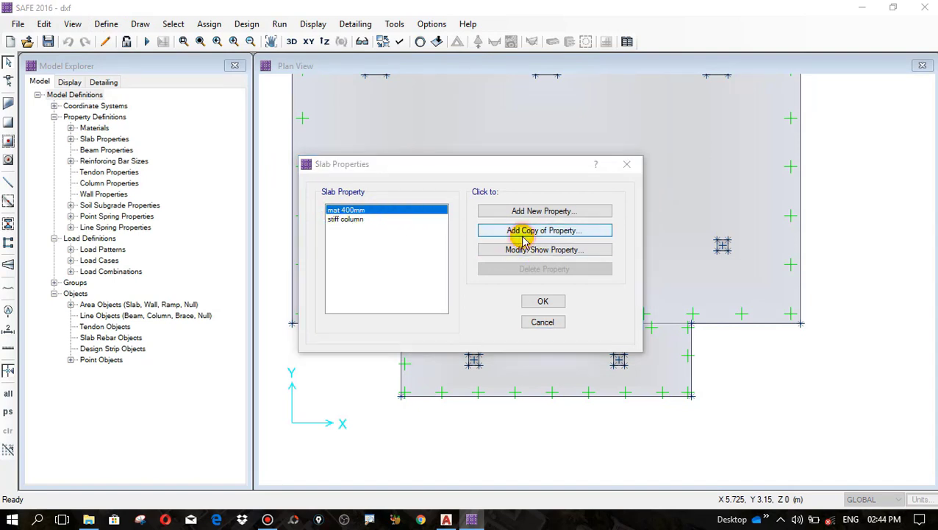
pyautogui.doubleClick(507, 133)
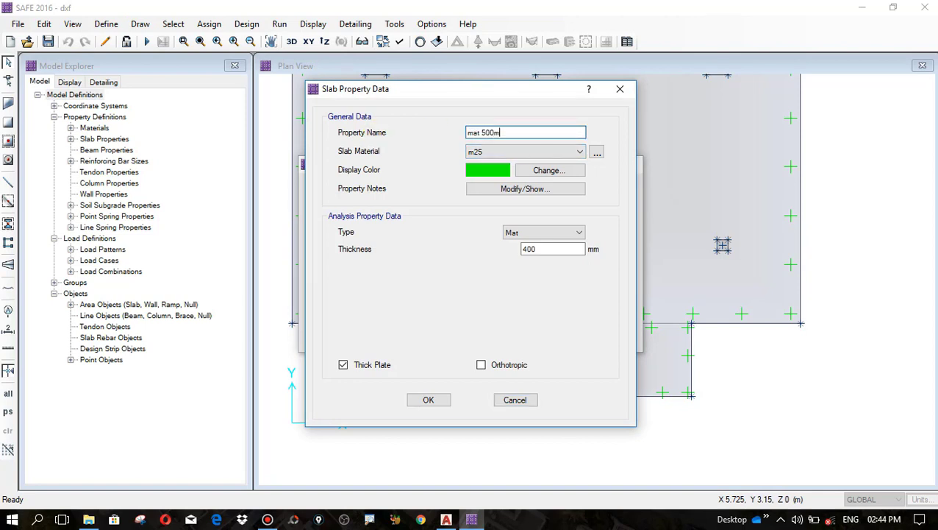
pyautogui.doubleClick(559, 251)
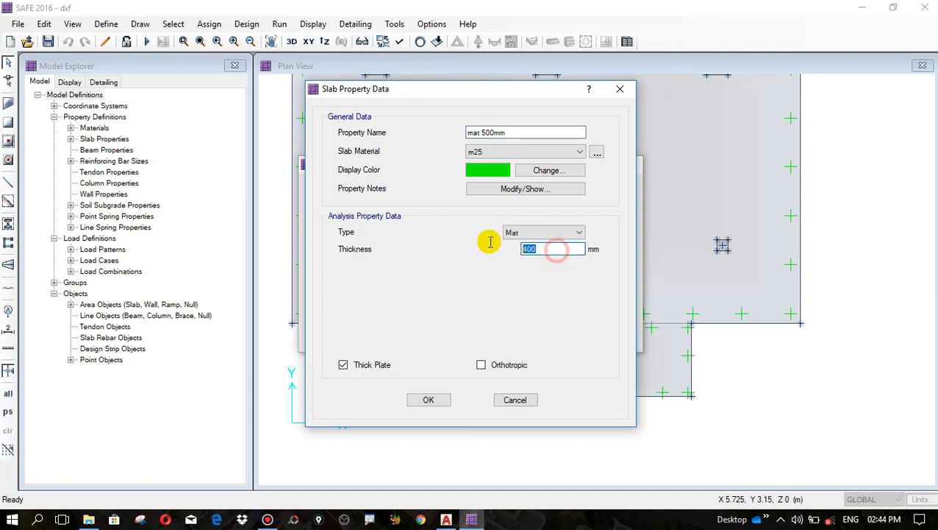
pyautogui.click(429, 400)
pyautogui.click(551, 300)
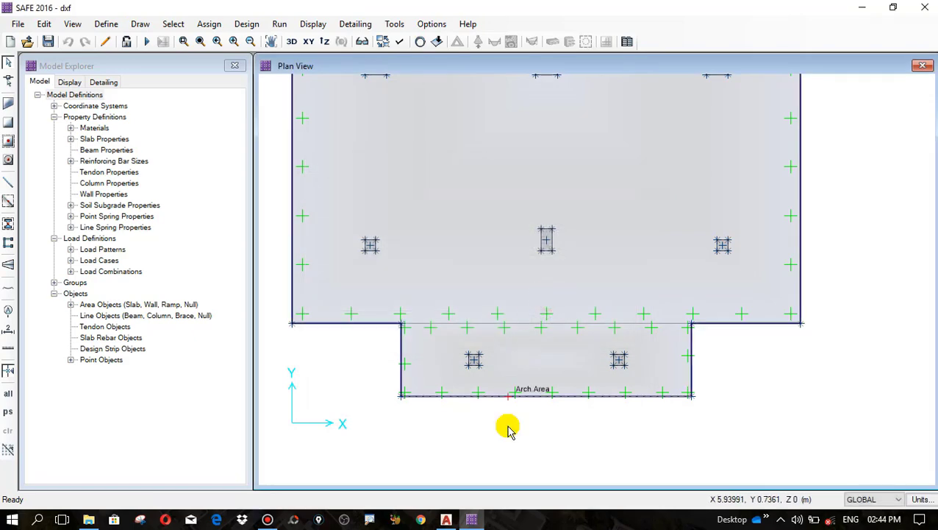
# Step: Assign the mat 500mm slab property to the large main raft area
pyautogui.scroll(-2, 507, 390)
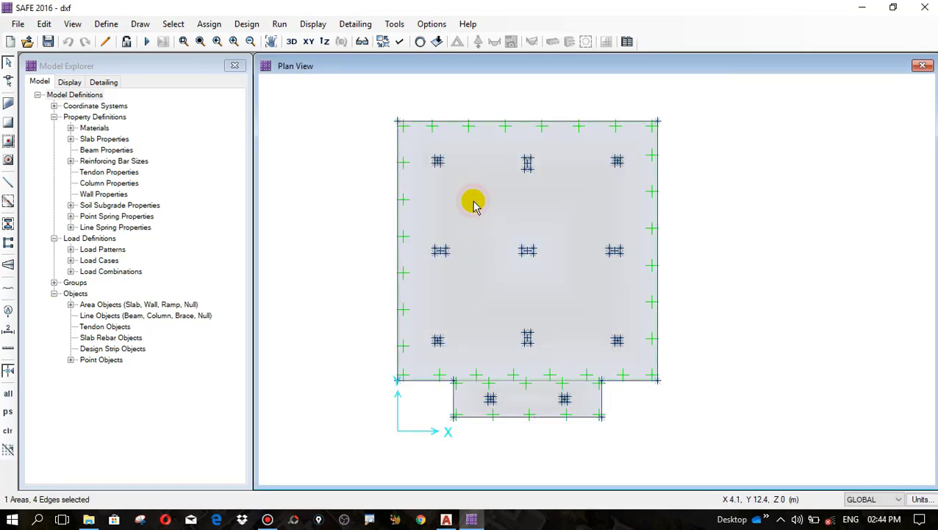
pyautogui.click(209, 24)
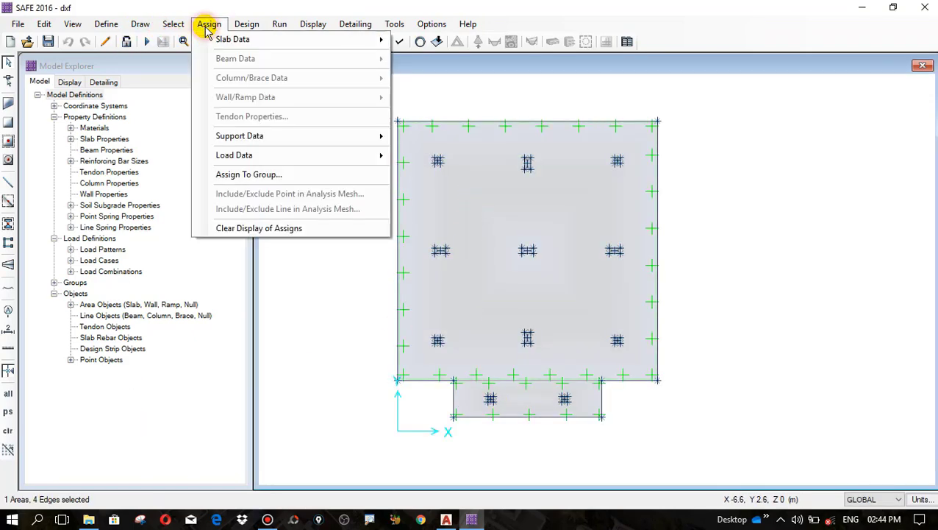
pyautogui.moveTo(243, 49)
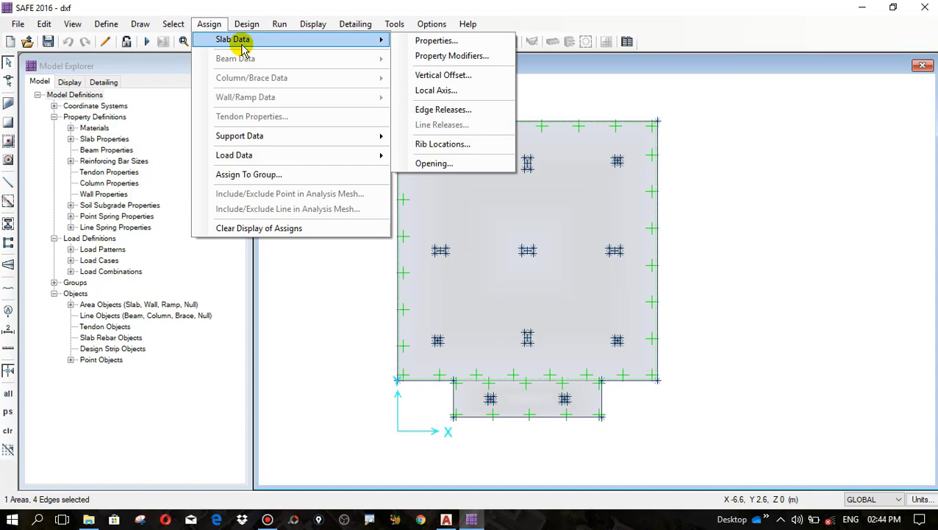
pyautogui.click(431, 41)
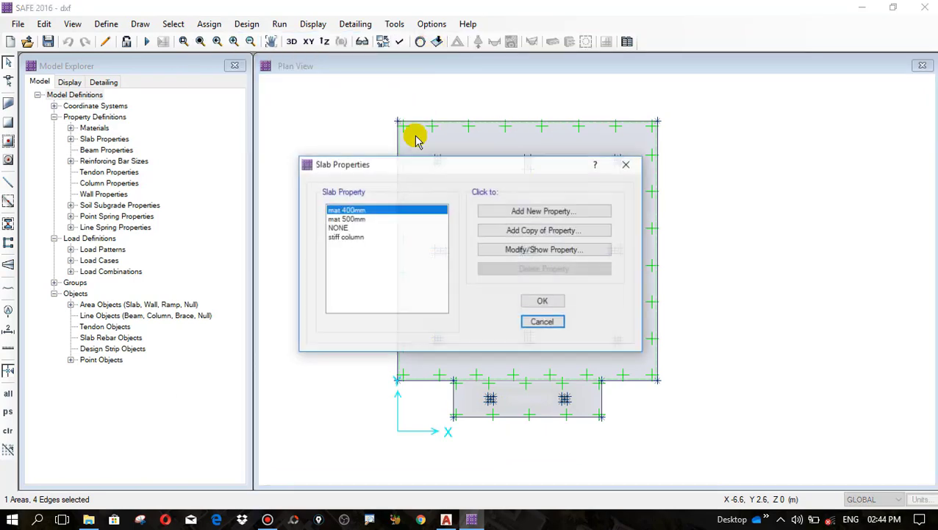
pyautogui.click(358, 219)
pyautogui.click(549, 301)
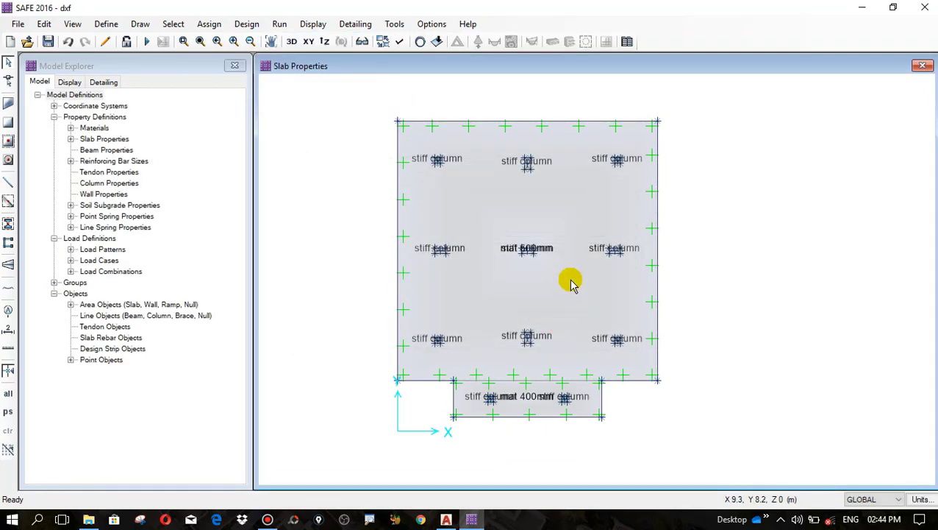
# Step: Check the slab property assigned to the main raft area in its object information, making no changes
pyautogui.scroll(1, 576, 188)
pyautogui.click(548, 174)
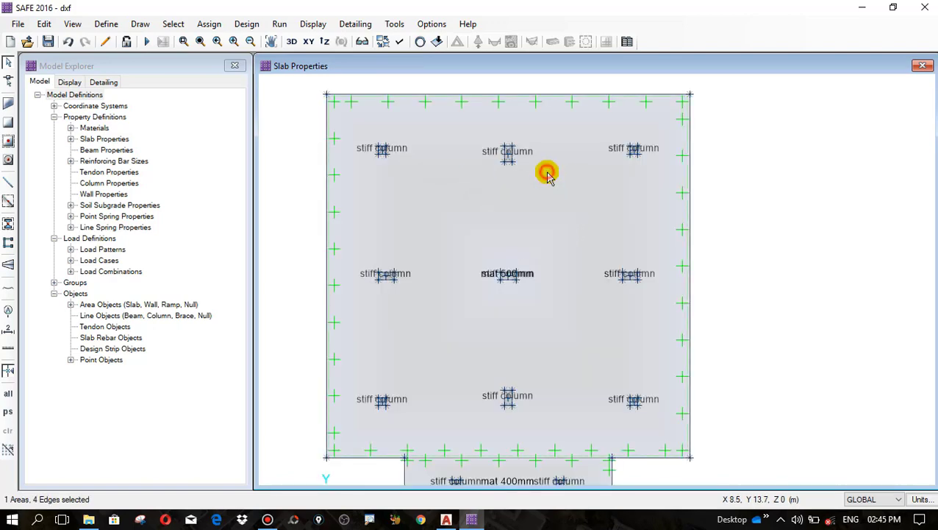
pyautogui.rightClick(548, 174)
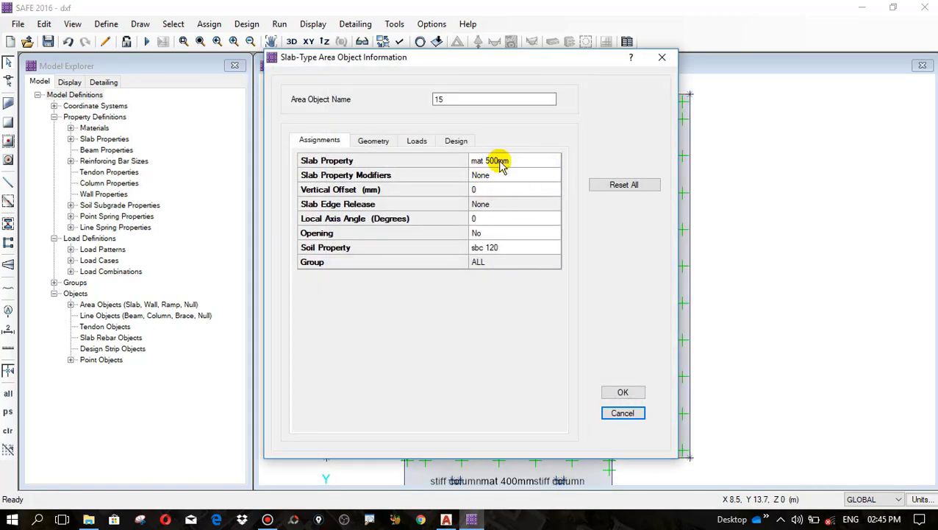
pyautogui.click(623, 413)
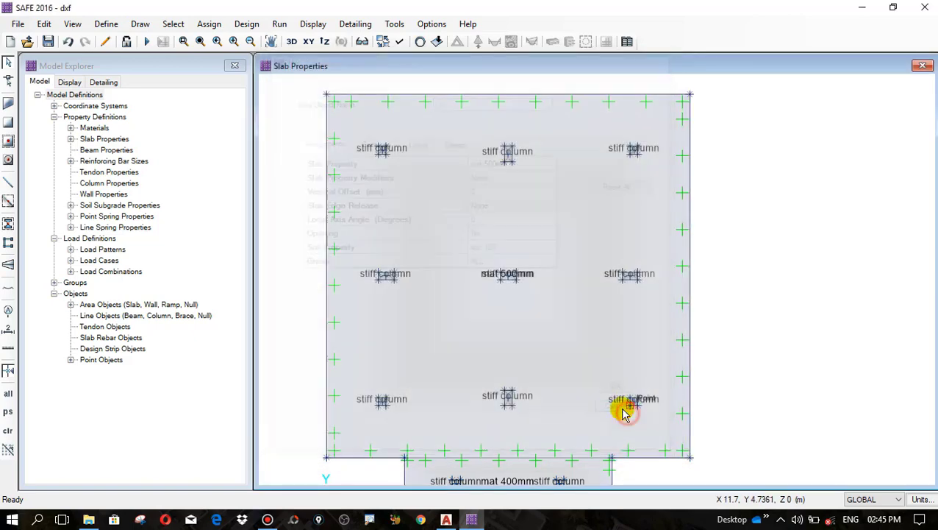
# Step: Run the analysis and design of the revised raft model
pyautogui.click(283, 16)
pyautogui.click(284, 23)
pyautogui.click(302, 23)
pyautogui.click(280, 24)
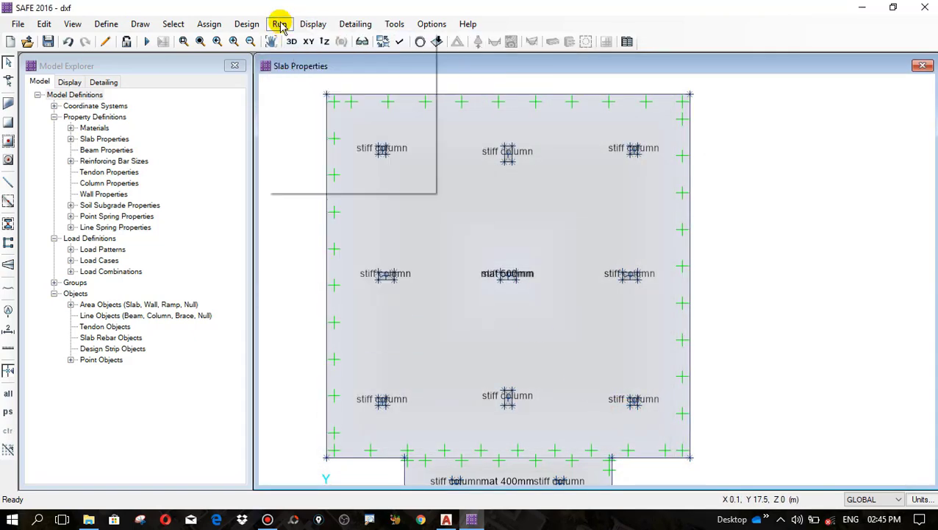
pyautogui.click(280, 24)
pyautogui.click(335, 59)
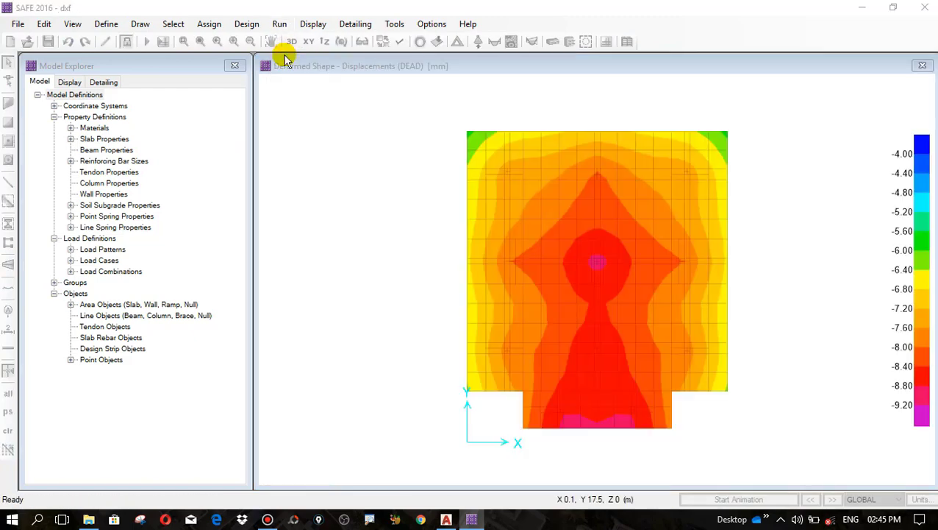
# Step: Display the soil pressure contours for the service combination on the deformed shape and examine them around the central column
pyautogui.scroll(4, 656, 306)
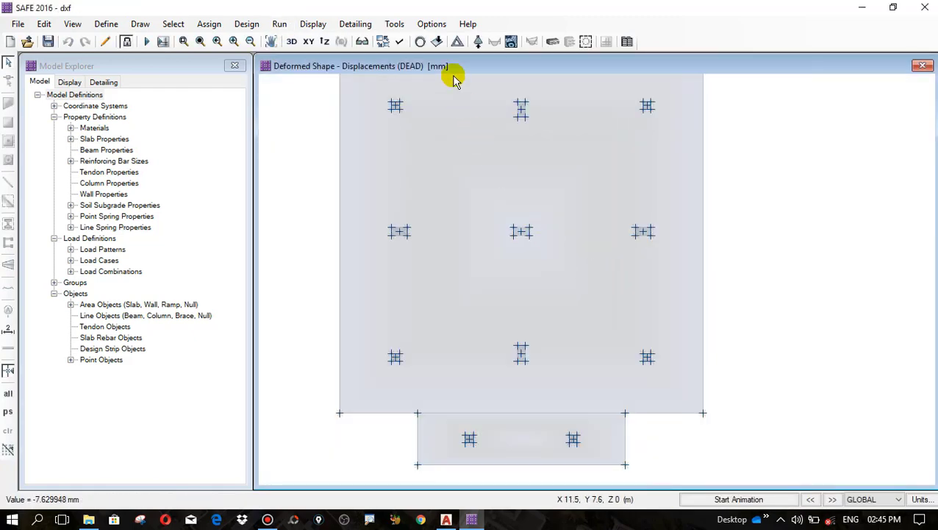
pyautogui.click(477, 42)
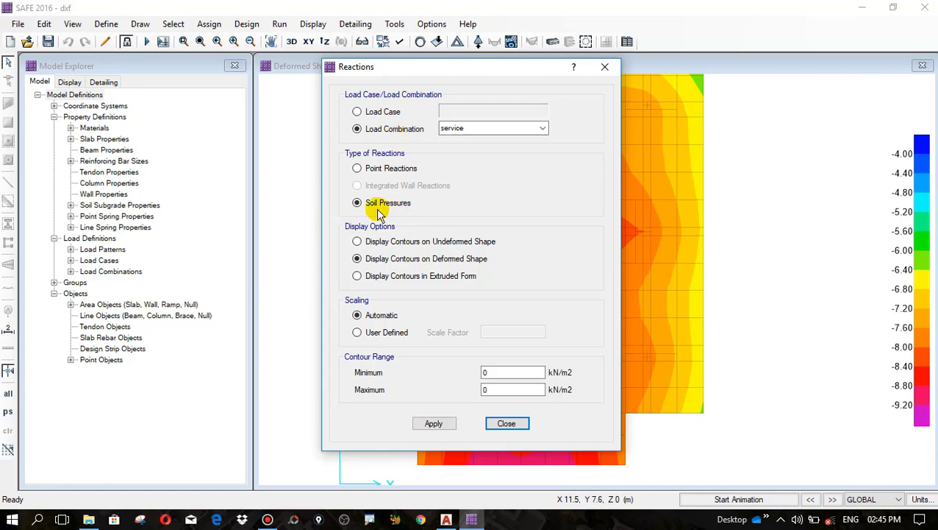
pyautogui.click(435, 424)
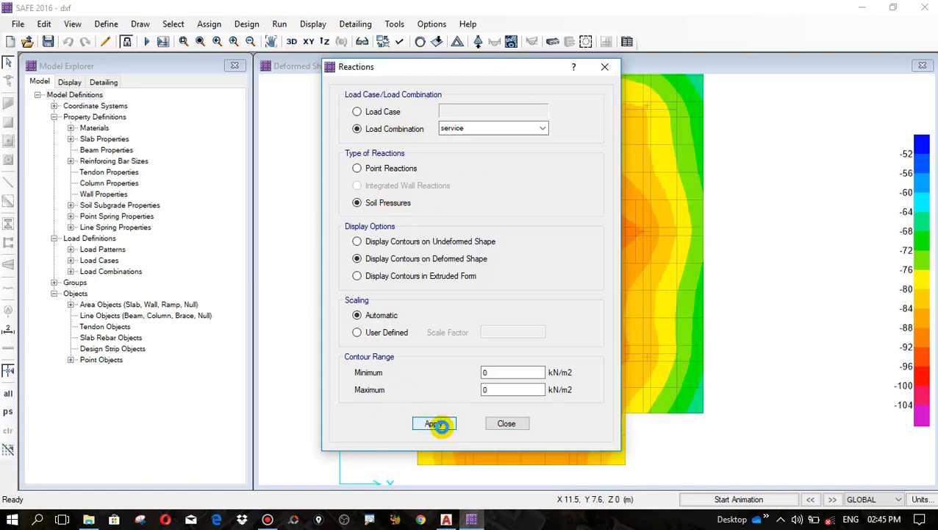
pyautogui.moveTo(377, 67); pyautogui.dragTo(50, 9)
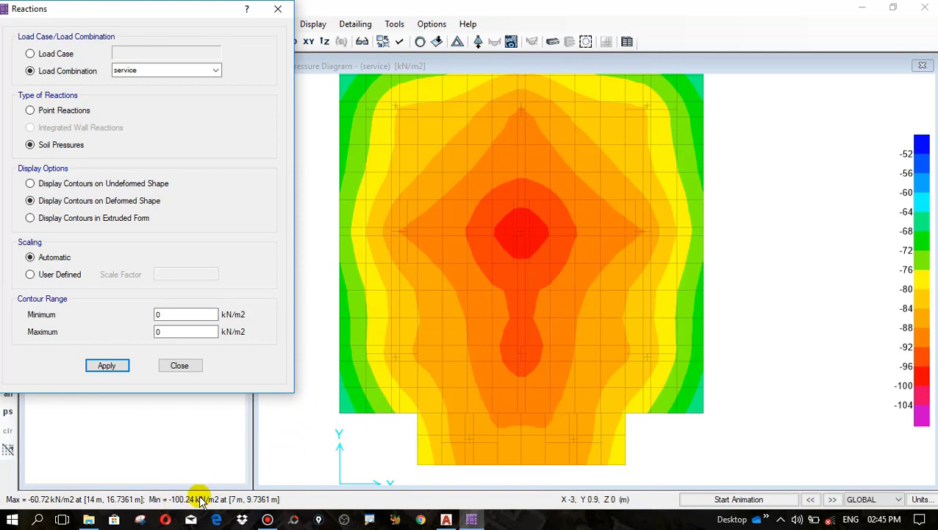
pyautogui.click(498, 304)
pyautogui.moveTo(520, 238)
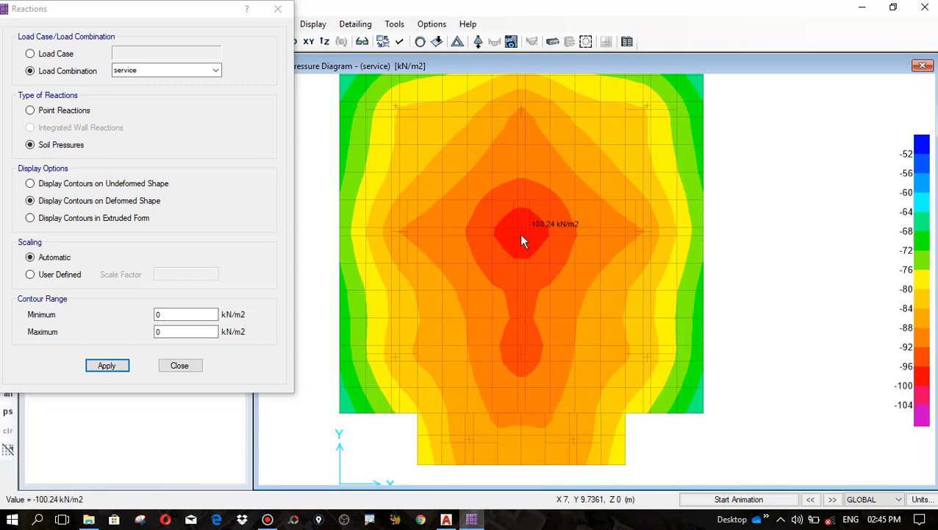
pyautogui.scroll(1, 521, 237)
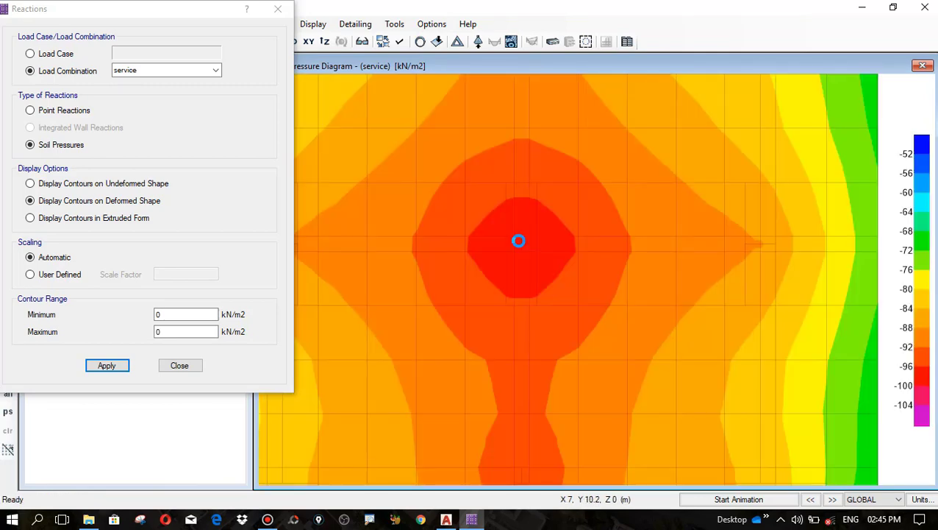
pyautogui.scroll(-1, 521, 246)
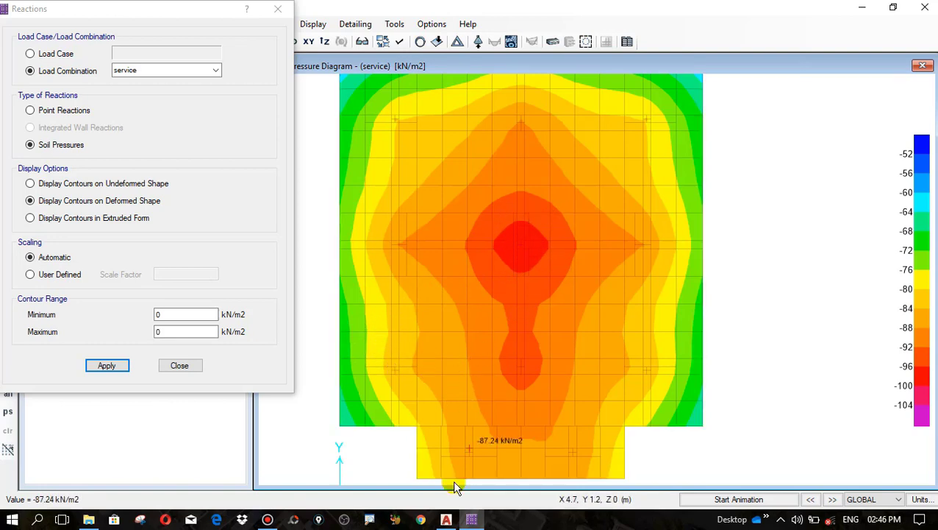
# Step: Switch to AutoCAD, examine the DL and LL labels of the central column and its neighbours, and return to SAFE
pyautogui.click(446, 520)
pyautogui.scroll(-5, 474, 394)
pyautogui.scroll(8, 529, 295)
pyautogui.scroll(-3, 579, 289)
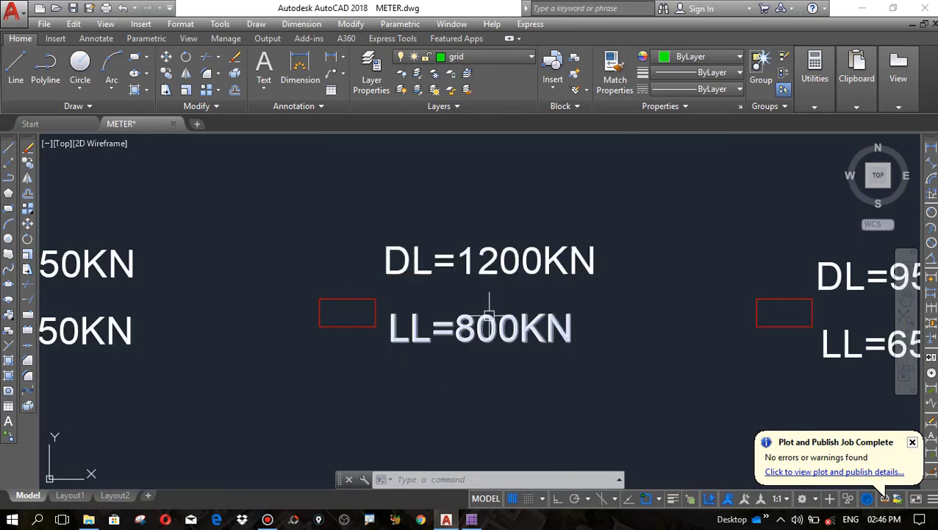
pyautogui.scroll(-2, 470, 264)
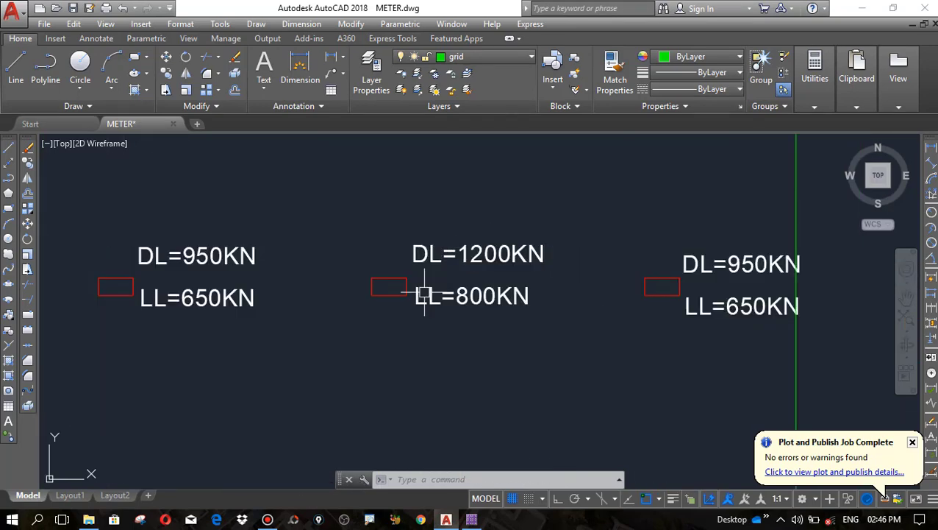
pyautogui.click(471, 519)
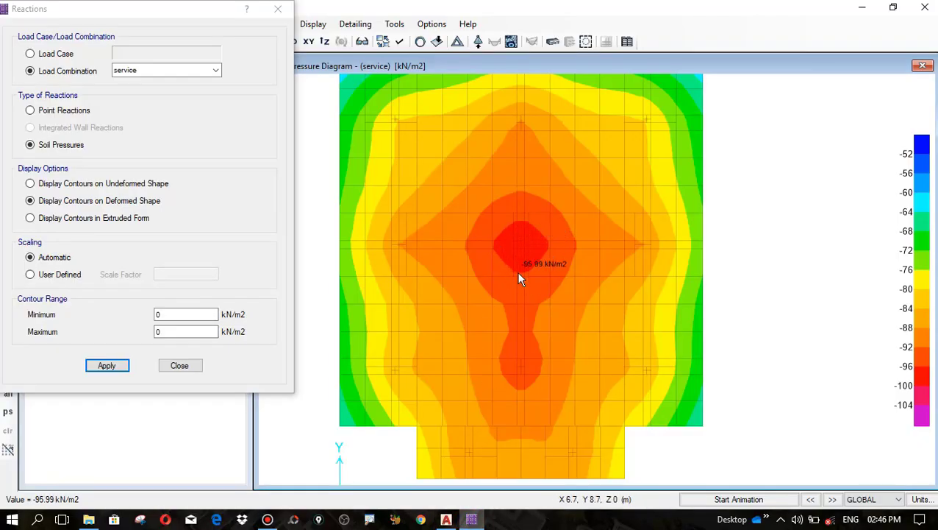
# Step: Display the punching shear capacity ratios and examine them across all columns, including the design details of the north-west column
pyautogui.click(179, 365)
pyautogui.click(586, 42)
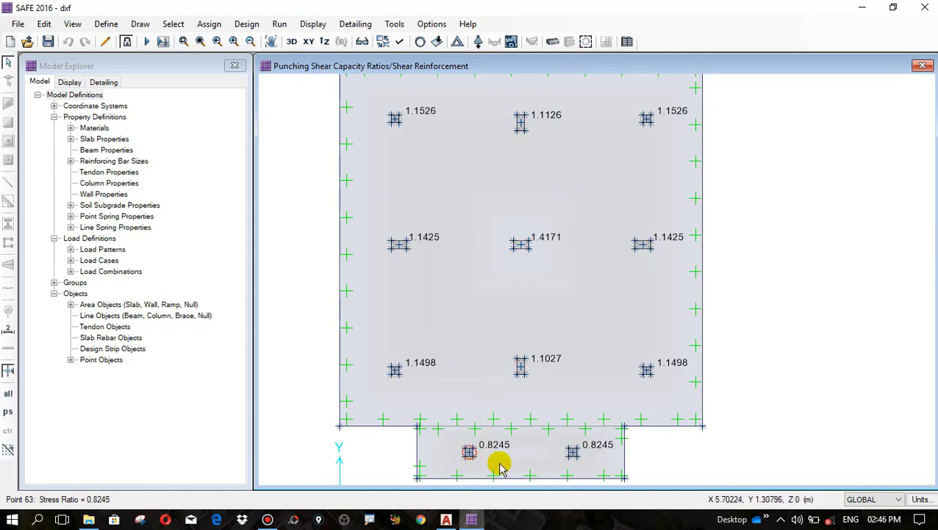
pyautogui.scroll(-1, 562, 386)
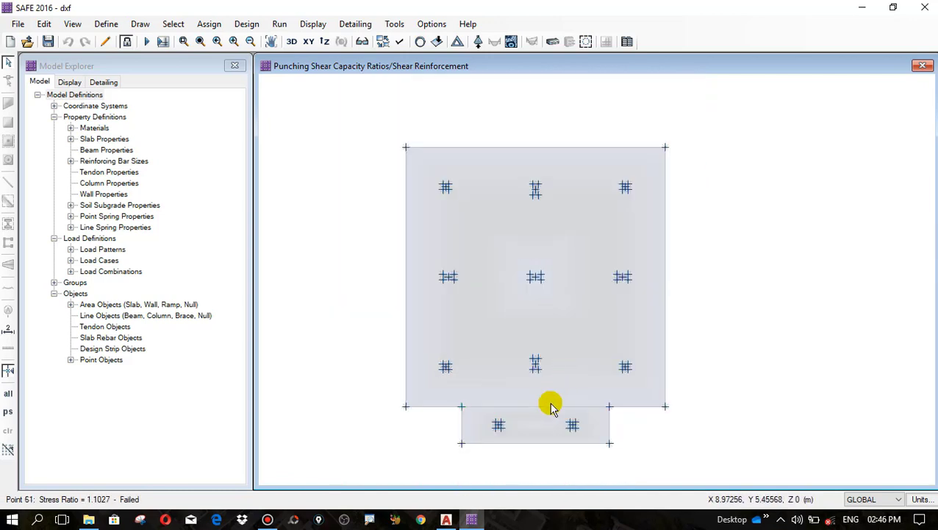
pyautogui.scroll(1, 533, 438)
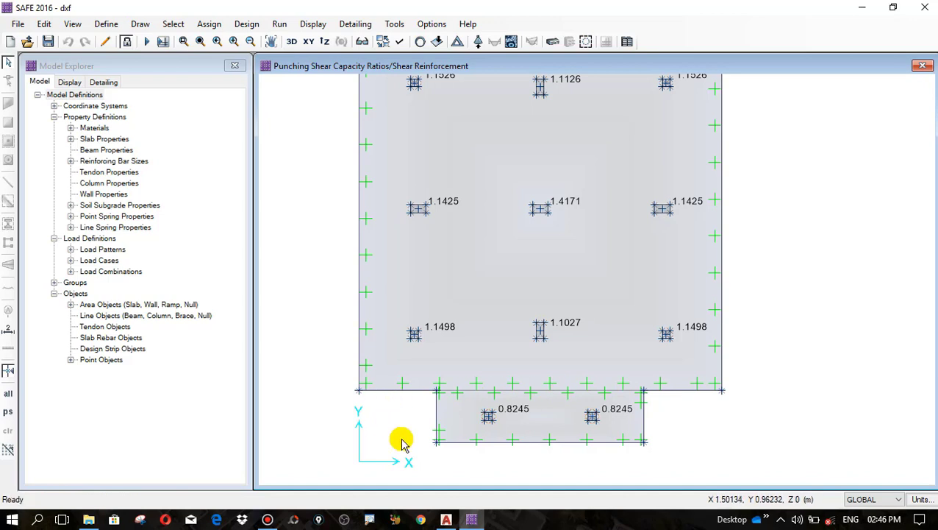
pyautogui.scroll(-1, 540, 440)
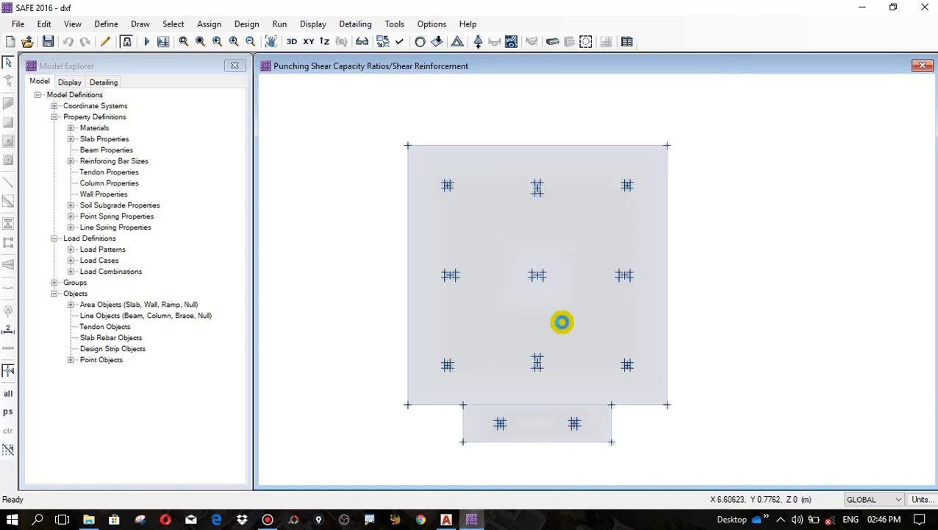
pyautogui.scroll(1, 563, 271)
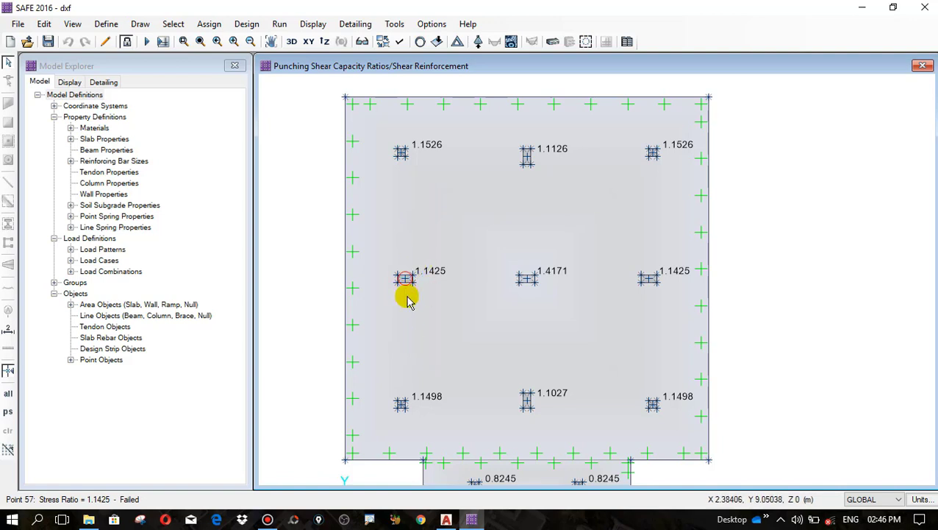
pyautogui.rightClick(401, 153)
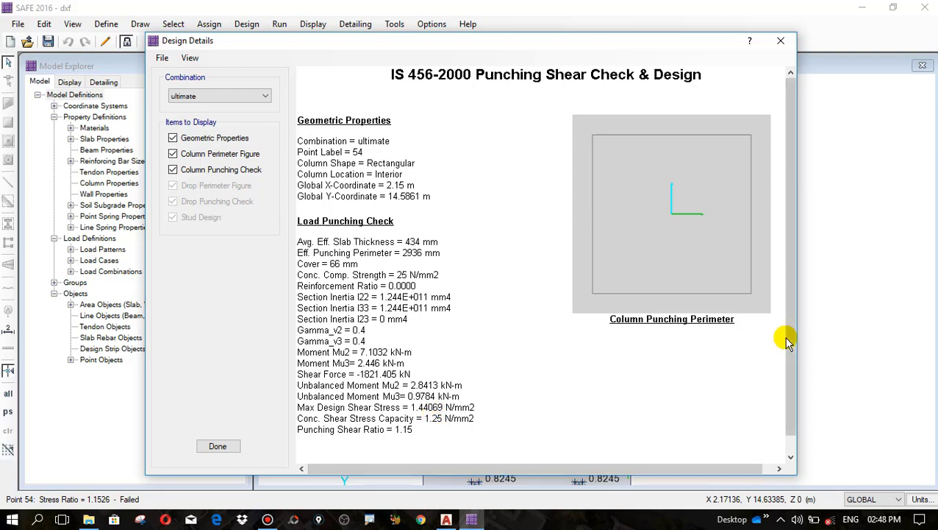
pyautogui.click(781, 42)
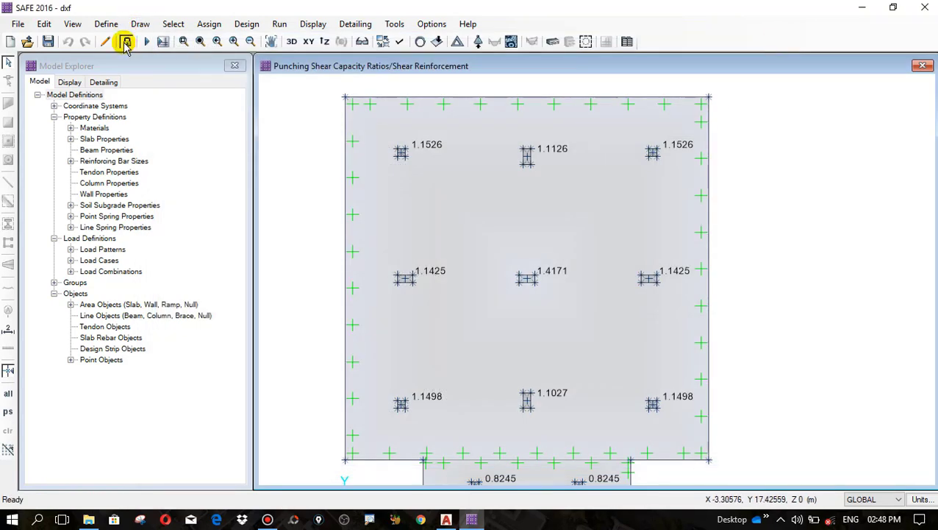
# Step: Unlock the model and add a copy of the mat 500mm slab property named "drop 800"
pyautogui.click(126, 42)
pyautogui.click(504, 310)
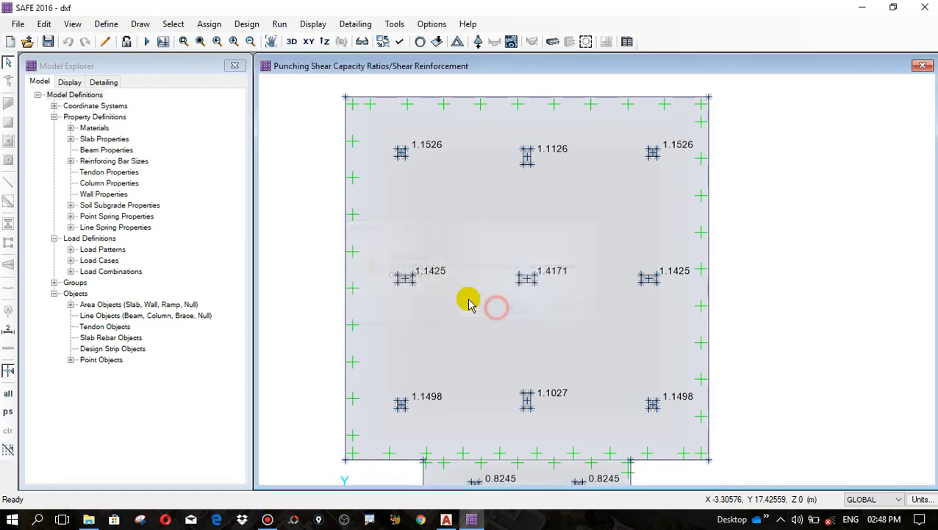
pyautogui.click(140, 24)
pyautogui.click(105, 25)
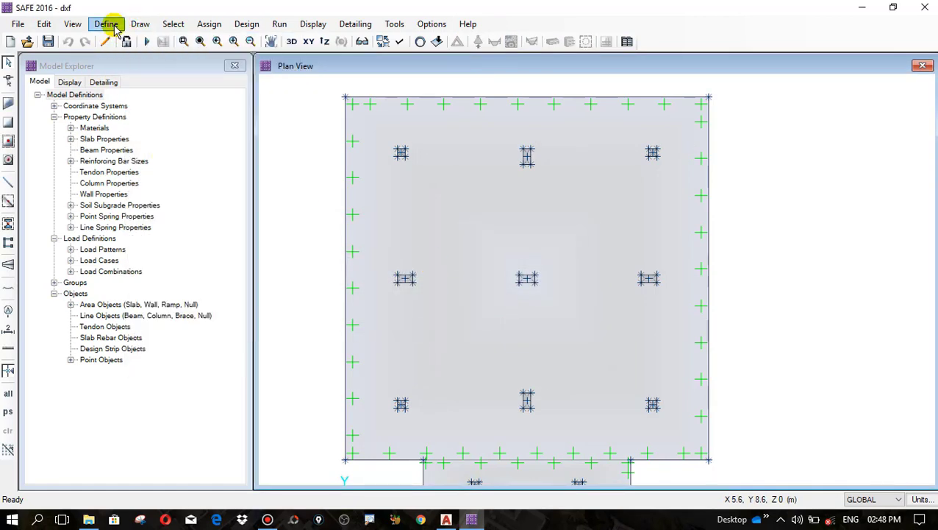
pyautogui.click(106, 24)
pyautogui.click(119, 57)
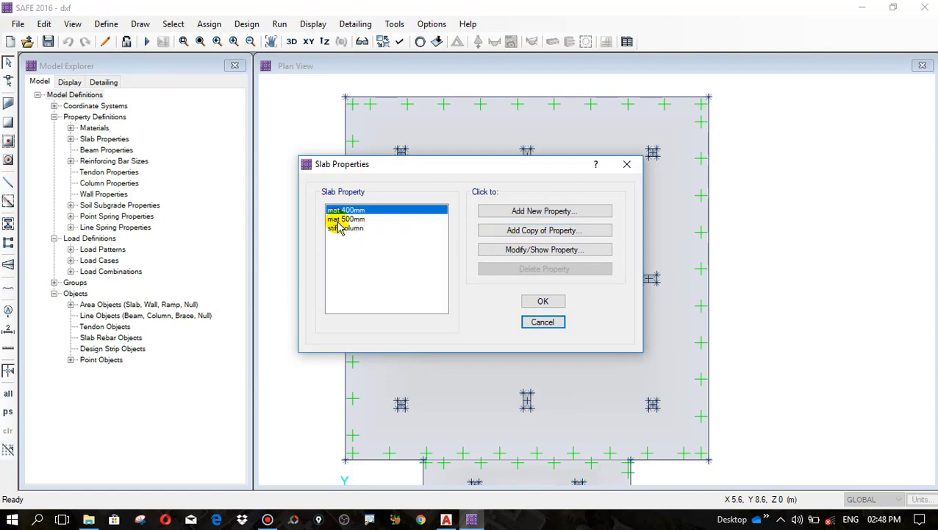
pyautogui.click(351, 219)
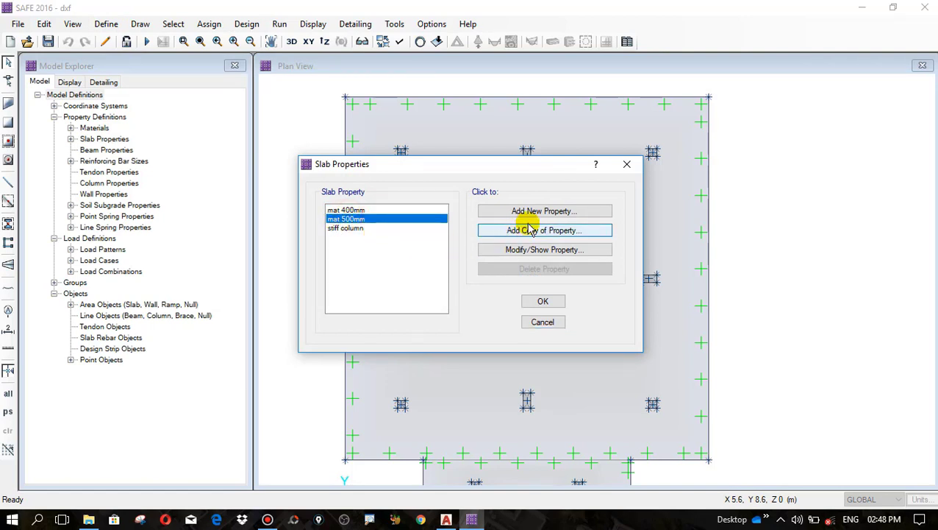
pyautogui.click(513, 231)
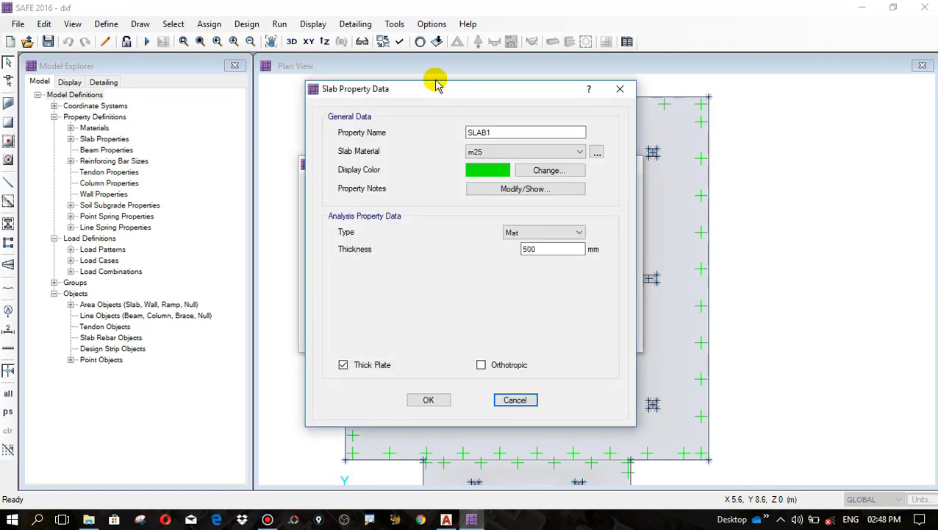
pyautogui.moveTo(470, 94); pyautogui.dragTo(516, 138)
pyautogui.doubleClick(555, 175)
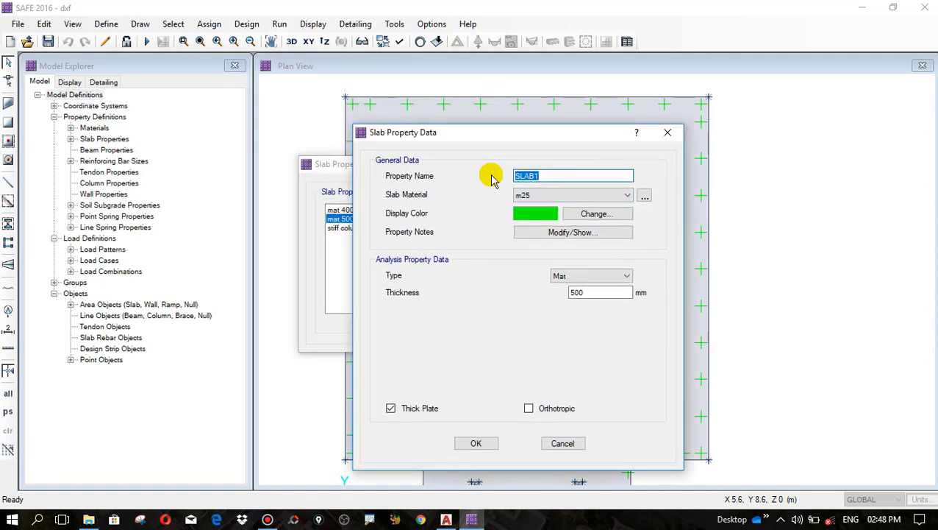
pyautogui.write('drop 800')
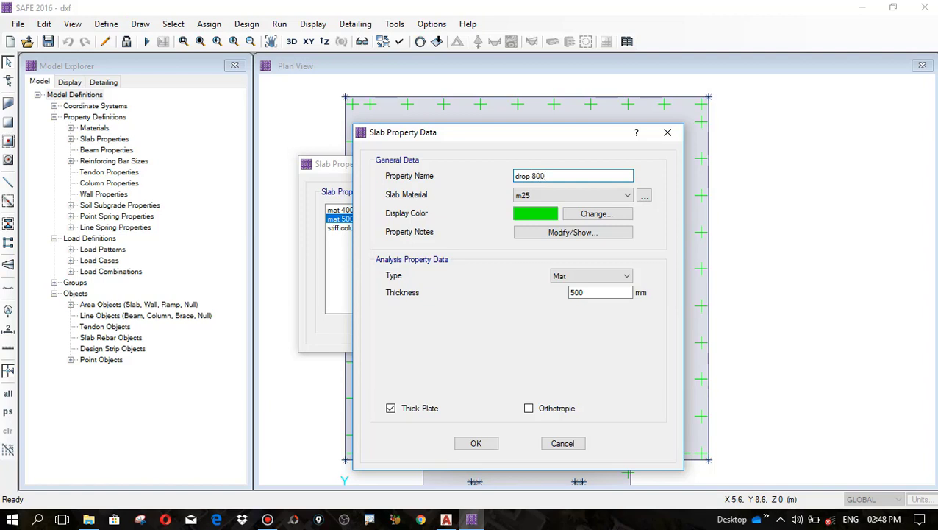
# Step: Give the drop 800 property a thickness of 800 mm and the type Drop, and save the slab properties
pyautogui.click(580, 294)
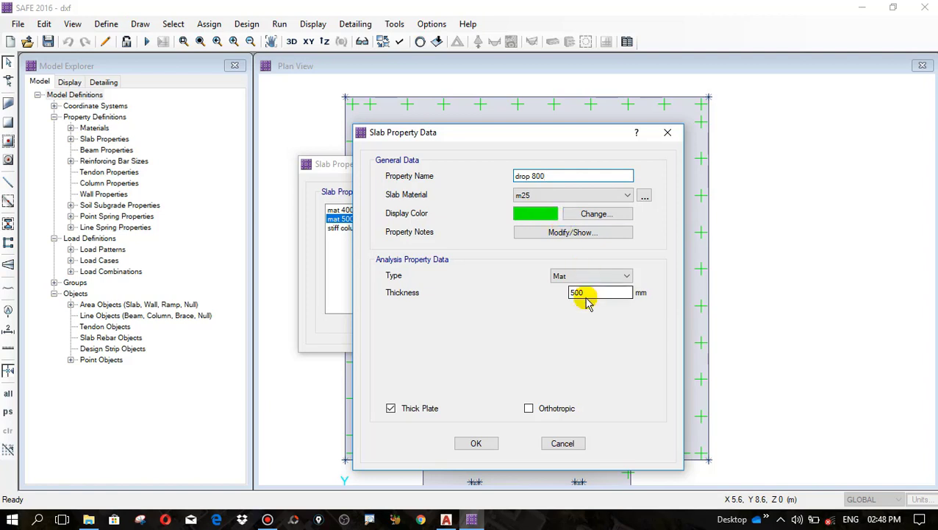
pyautogui.moveTo(597, 293); pyautogui.dragTo(523, 293)
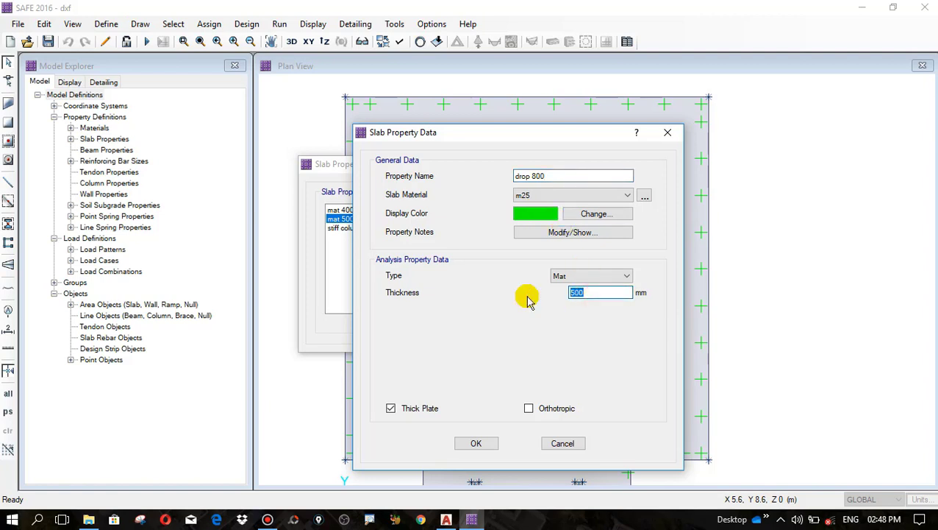
pyautogui.write('8')
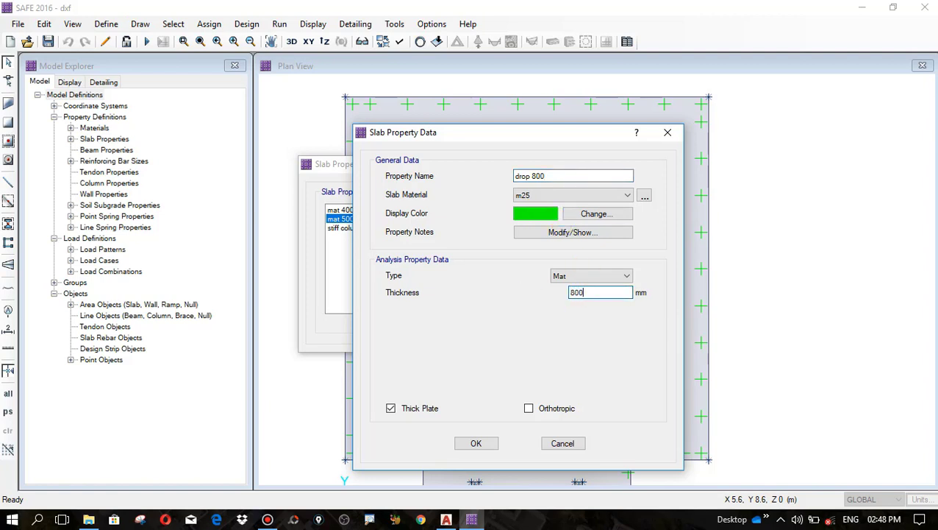
pyautogui.click(563, 277)
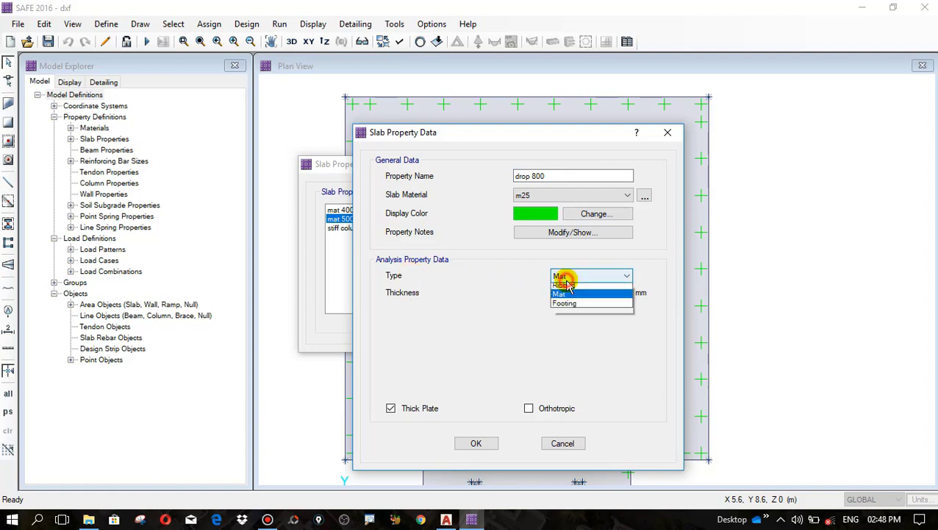
pyautogui.click(561, 297)
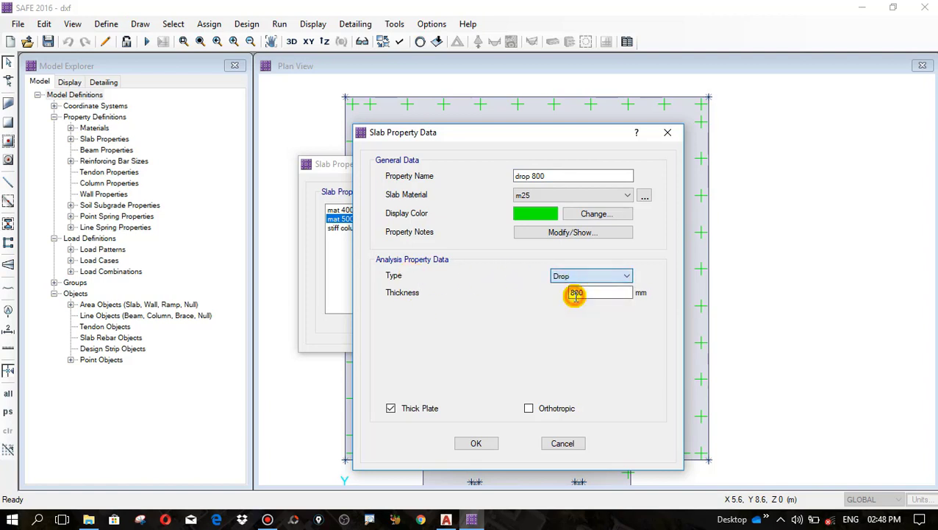
pyautogui.click(479, 442)
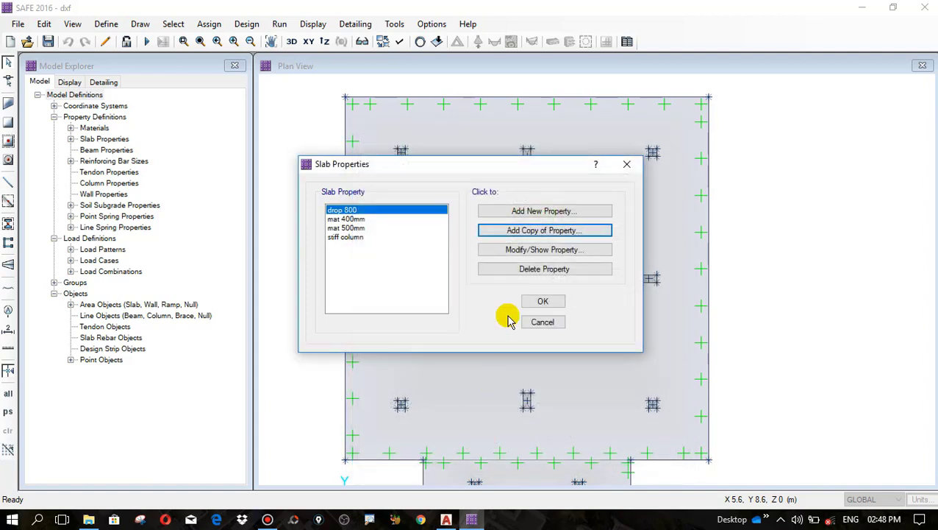
pyautogui.click(544, 302)
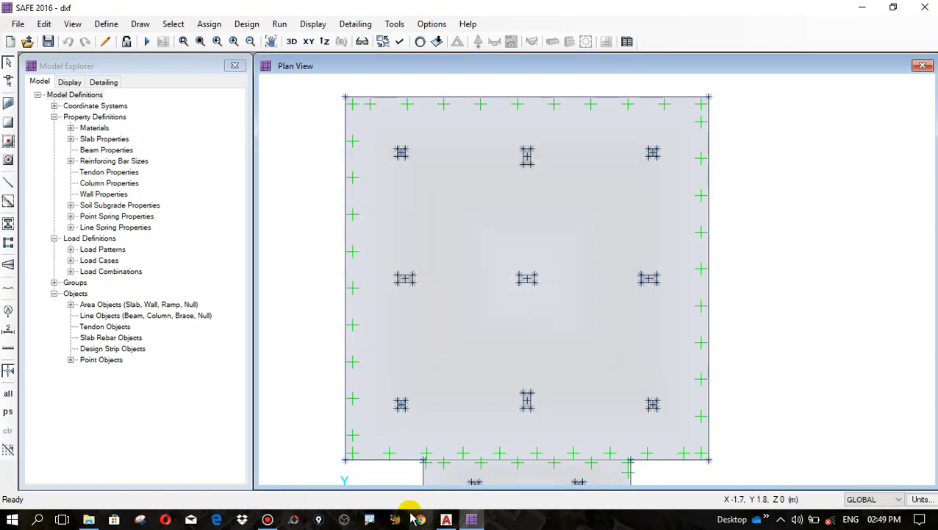
# Step: Switch to the raft foundation picture in Photos, examine the slab thickening under the columns, and return to SAFE
pyautogui.click(89, 517)
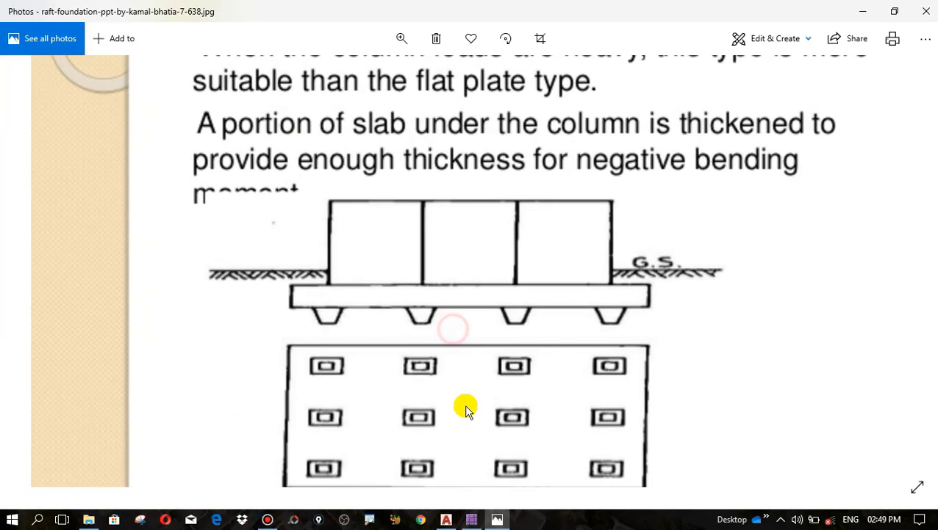
pyautogui.scroll(-2, 456, 390)
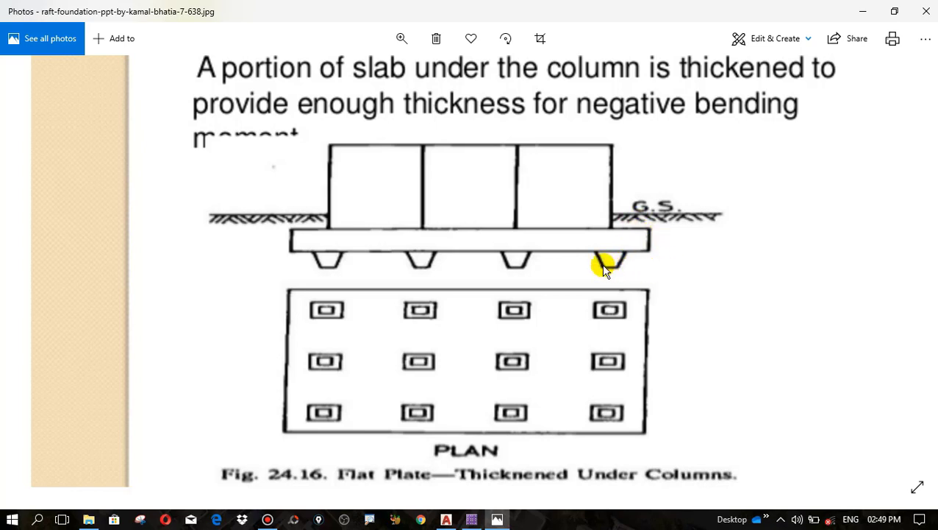
pyautogui.click(471, 520)
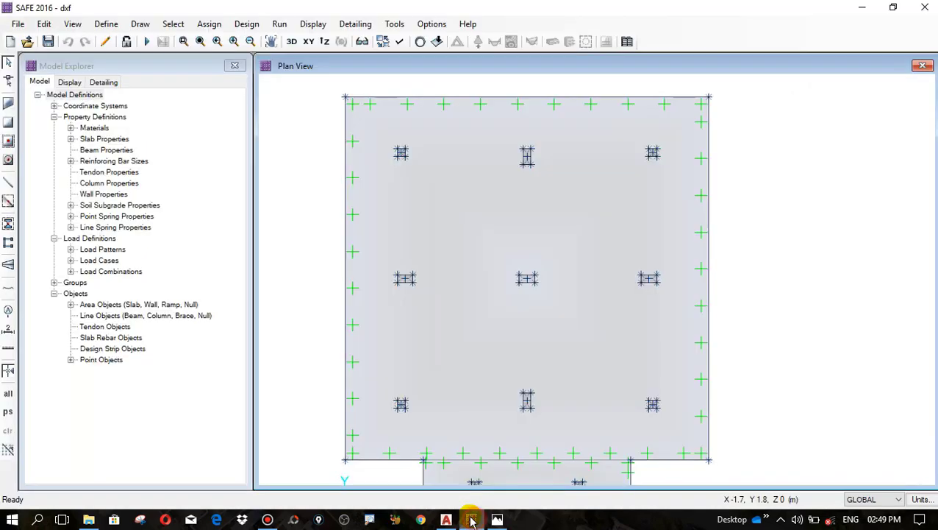
# Step: Set up quick drawing of rectangular slabs around points with property drop 800, 2 m by 2 m, without trimming at slab edges
pyautogui.click(8, 161)
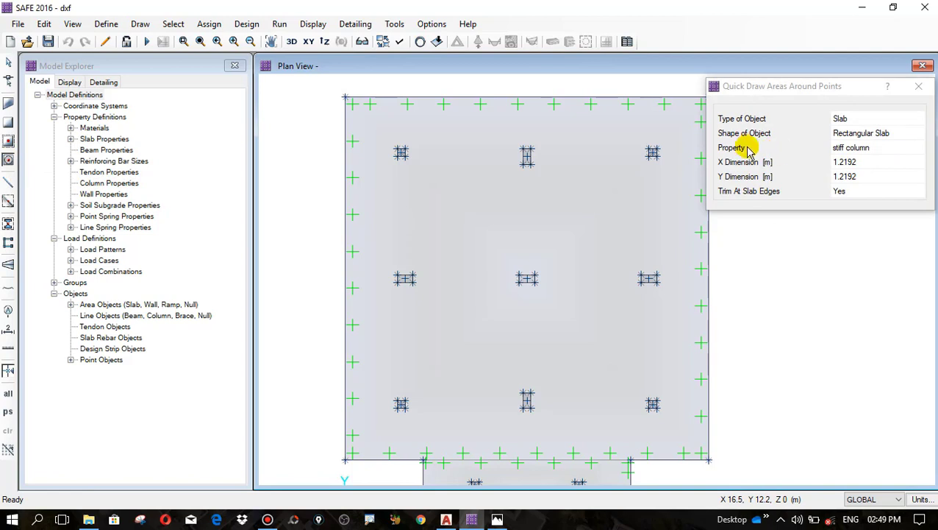
pyautogui.click(915, 147)
pyautogui.click(917, 147)
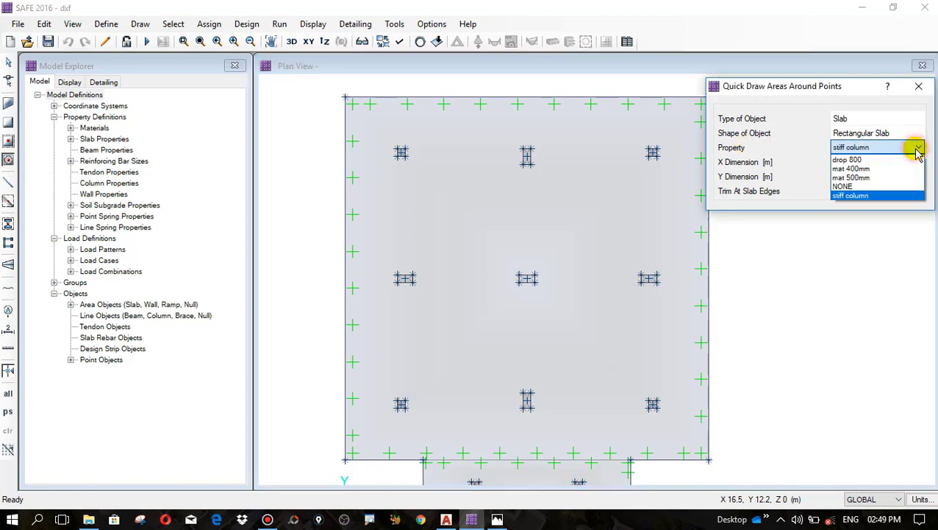
pyautogui.click(868, 160)
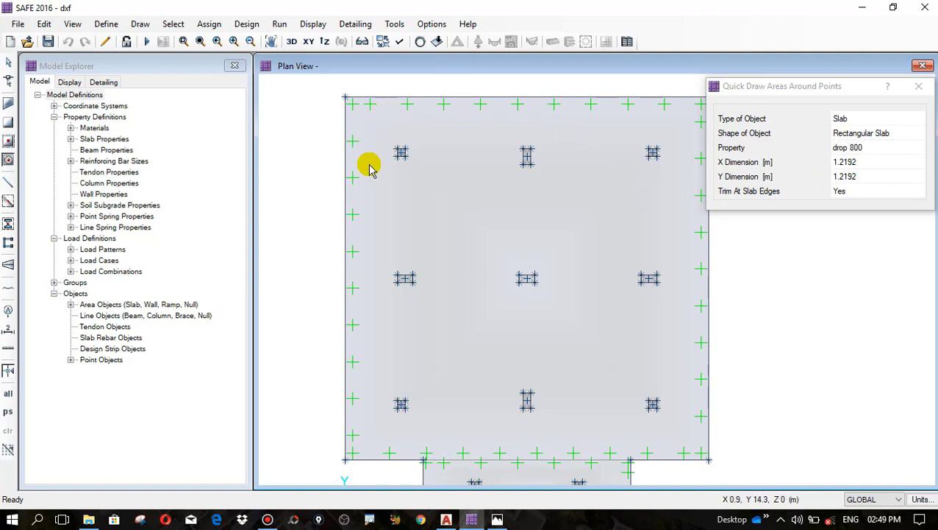
pyautogui.click(869, 163)
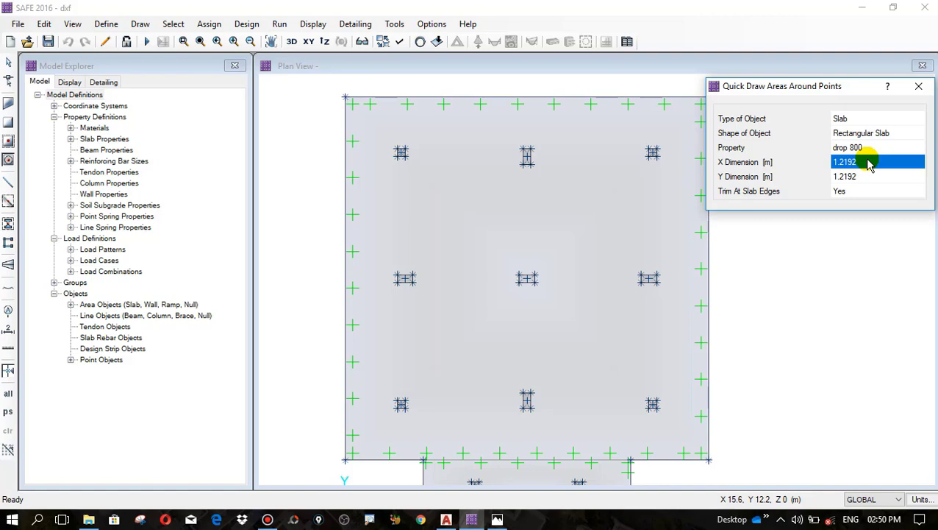
pyautogui.write('2')
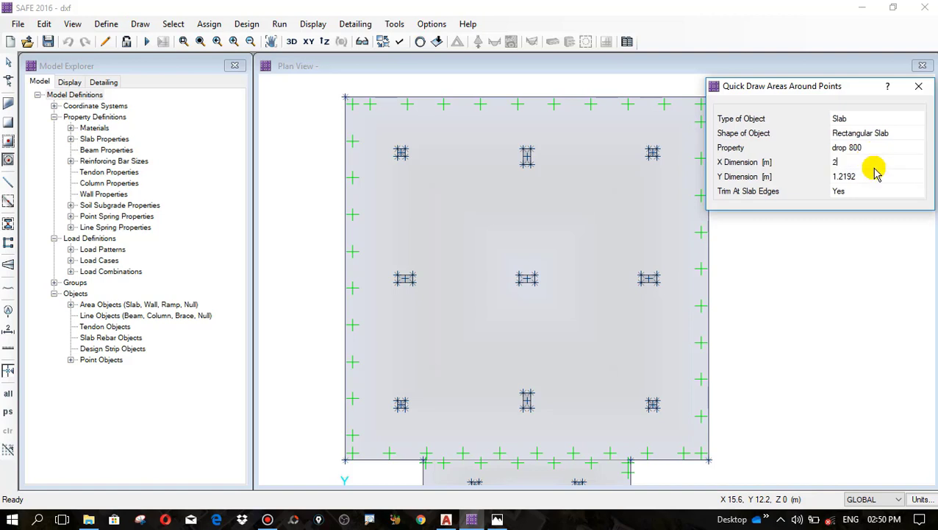
pyautogui.click(867, 180)
pyautogui.write('2')
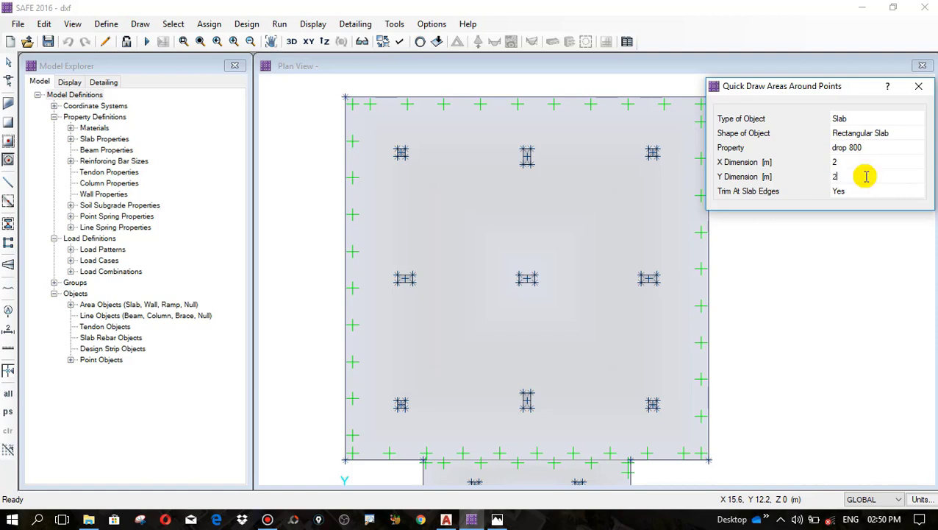
pyautogui.press('Return')
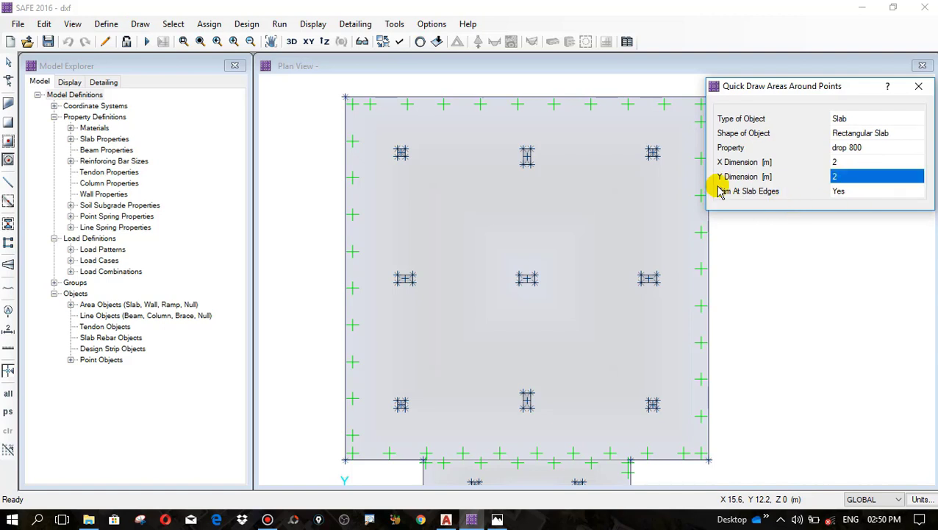
pyautogui.click(905, 193)
pyautogui.click(910, 195)
pyautogui.click(860, 212)
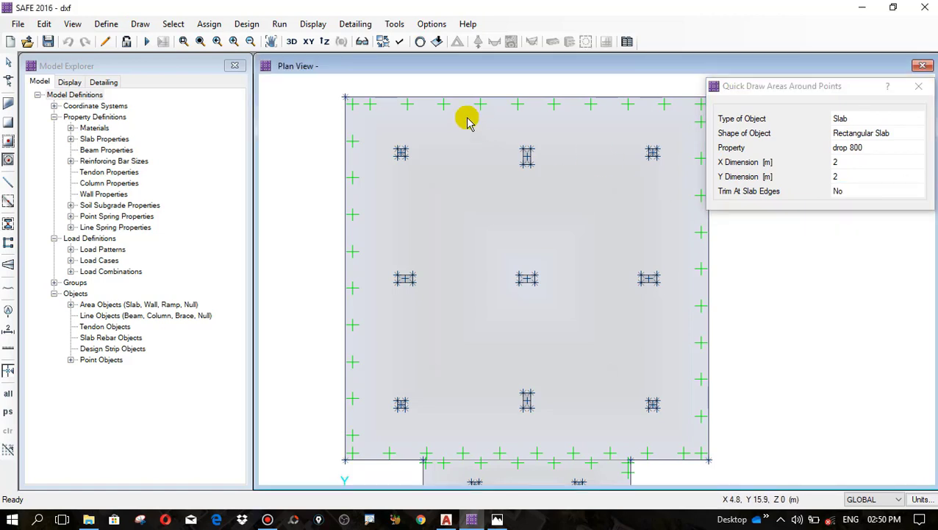
# Step: Place 2 m by 2 m drop 800 panels around the centre points of the three columns in the northern row
pyautogui.scroll(2, 402, 131)
pyautogui.scroll(1, 402, 130)
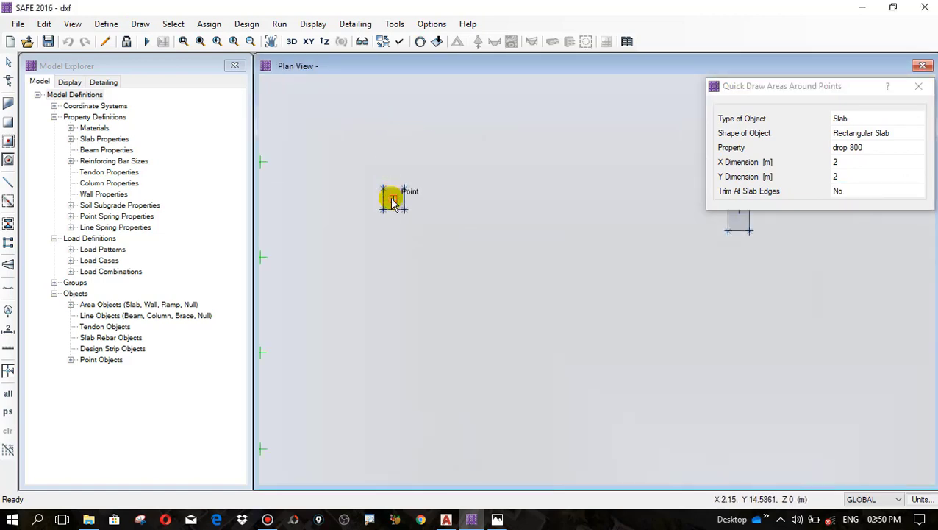
pyautogui.click(393, 203)
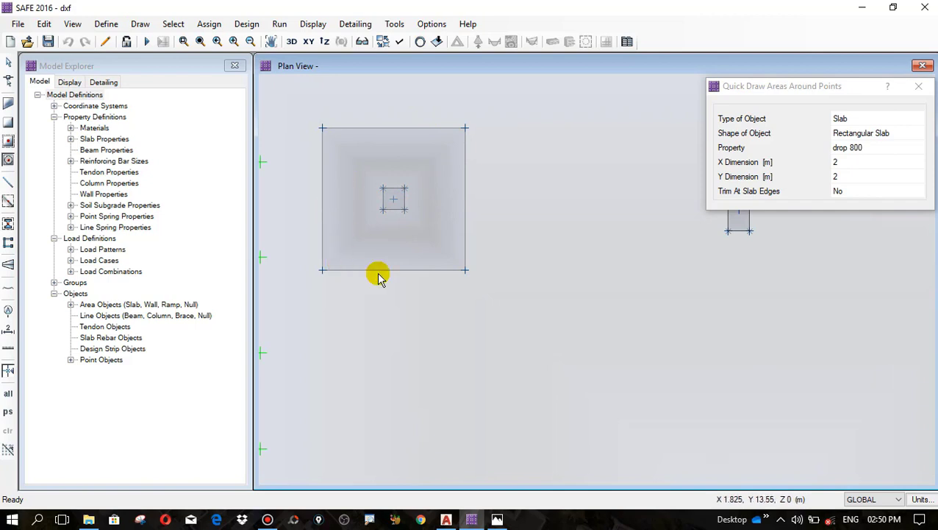
pyautogui.scroll(-2, 355, 276)
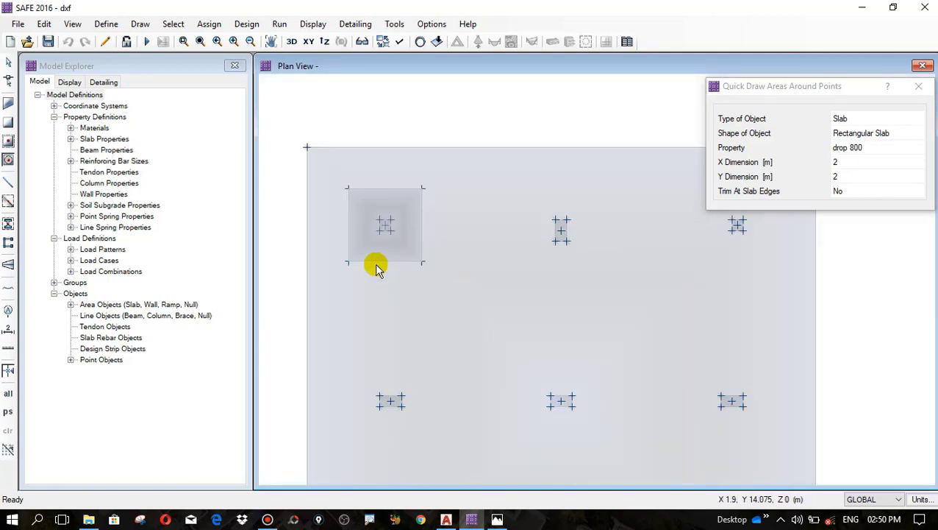
pyautogui.click(560, 234)
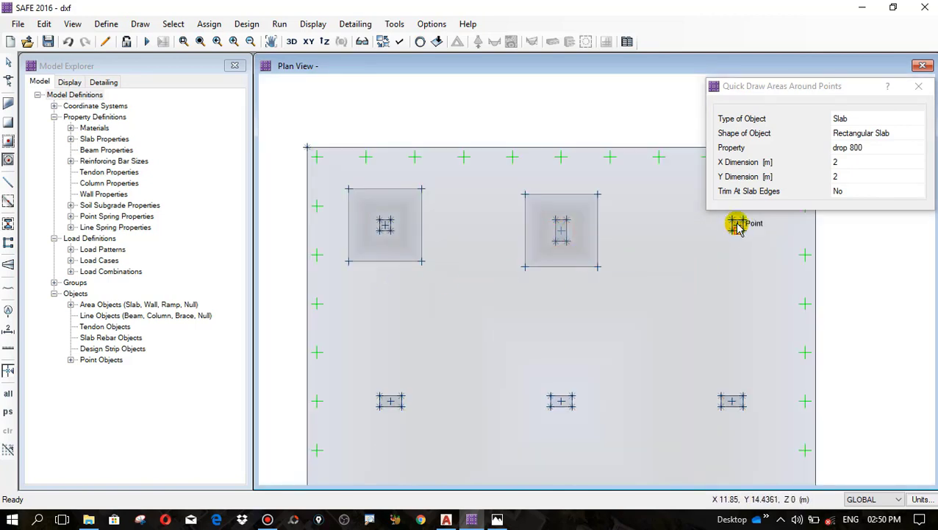
pyautogui.scroll(2, 751, 237)
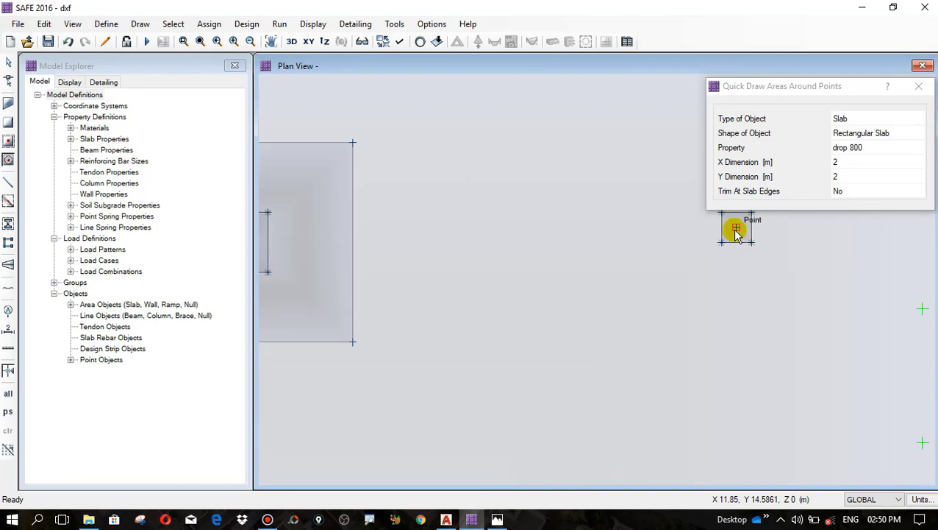
pyautogui.click(735, 231)
pyautogui.scroll(-4, 639, 237)
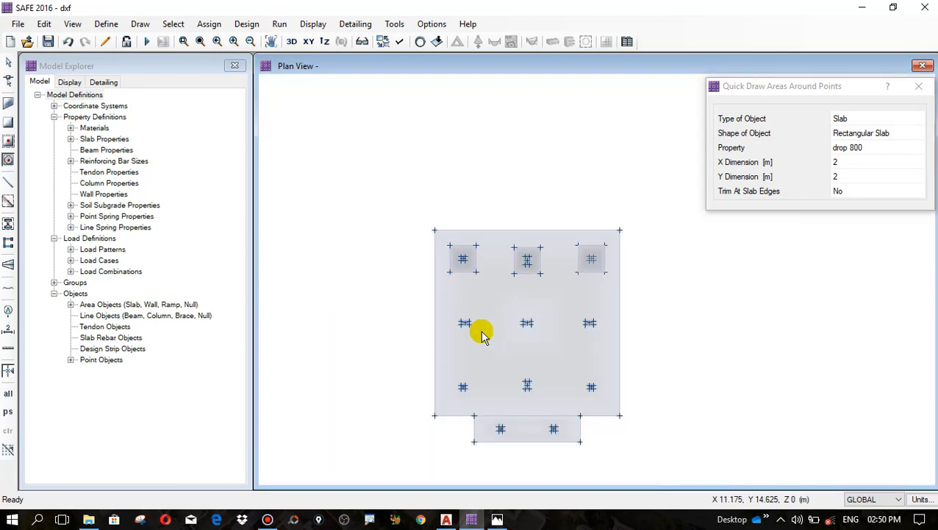
# Step: Place drop 800 panels around the centre points of the west column in the middle row and the south-west column
pyautogui.scroll(3, 471, 322)
pyautogui.click(456, 296)
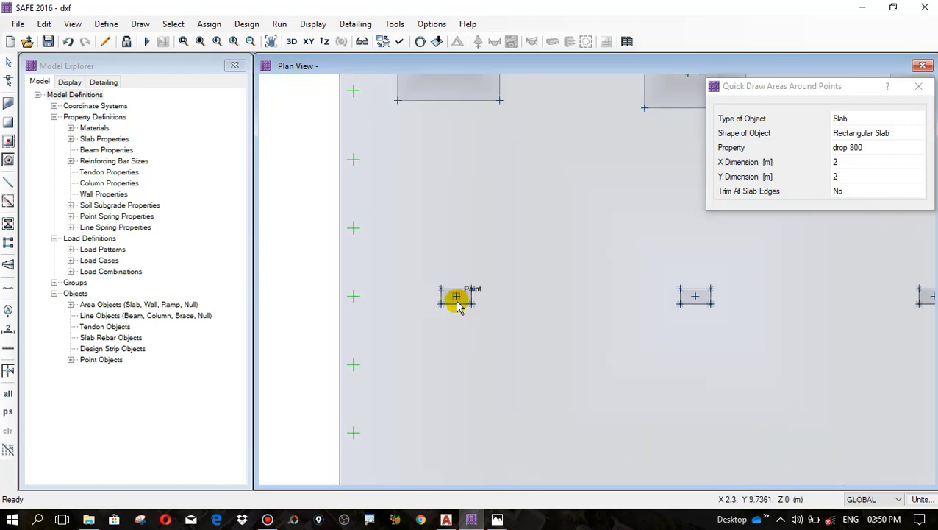
pyautogui.click(456, 295)
pyautogui.scroll(-4, 454, 268)
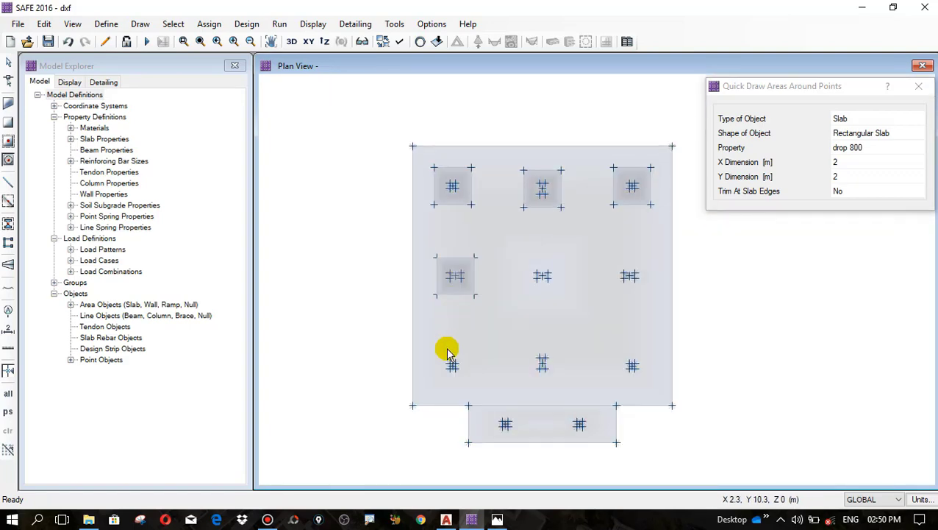
pyautogui.scroll(3, 449, 353)
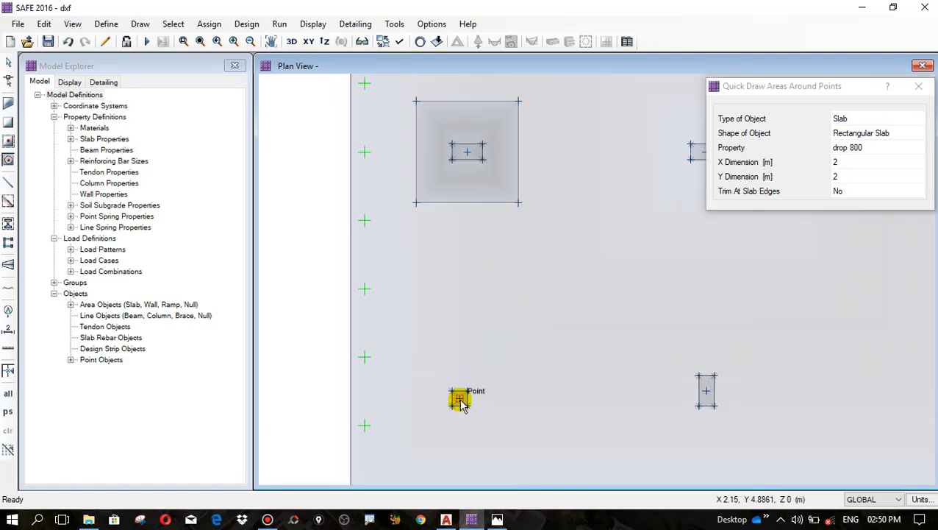
pyautogui.click(459, 403)
pyautogui.scroll(-3, 603, 394)
pyautogui.scroll(4, 587, 395)
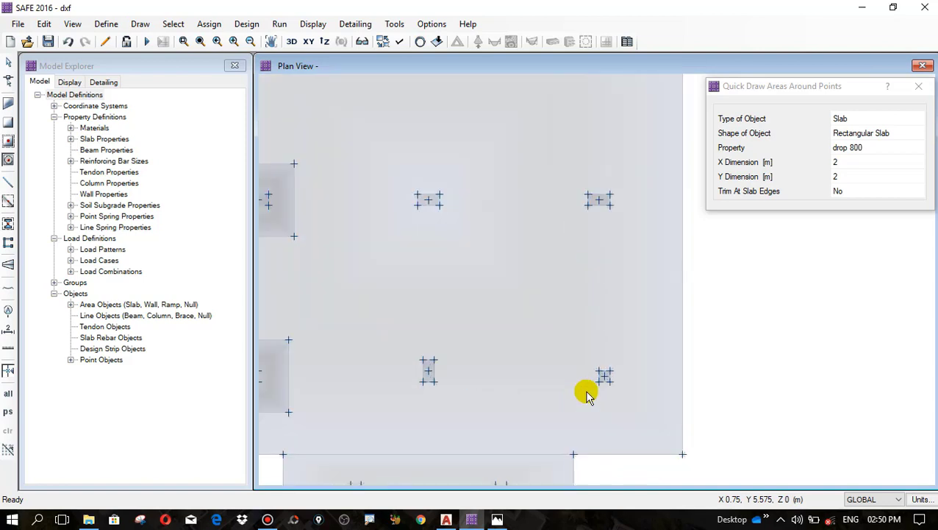
# Step: Place 2 m by 2 m drop 800 panels around the south-east, south-middle and middle-row east column centre points
pyautogui.scroll(3, 599, 383)
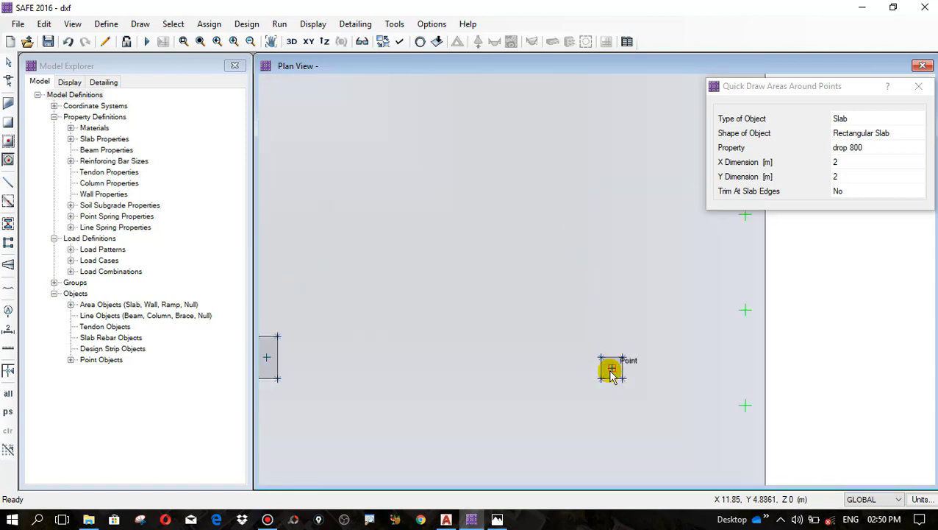
pyautogui.click(611, 374)
pyautogui.scroll(-3, 625, 387)
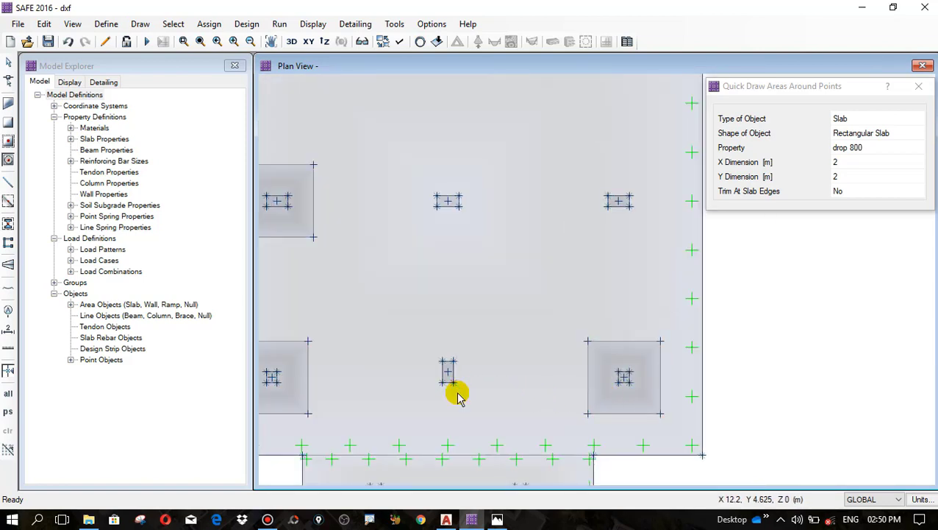
pyautogui.scroll(3, 451, 376)
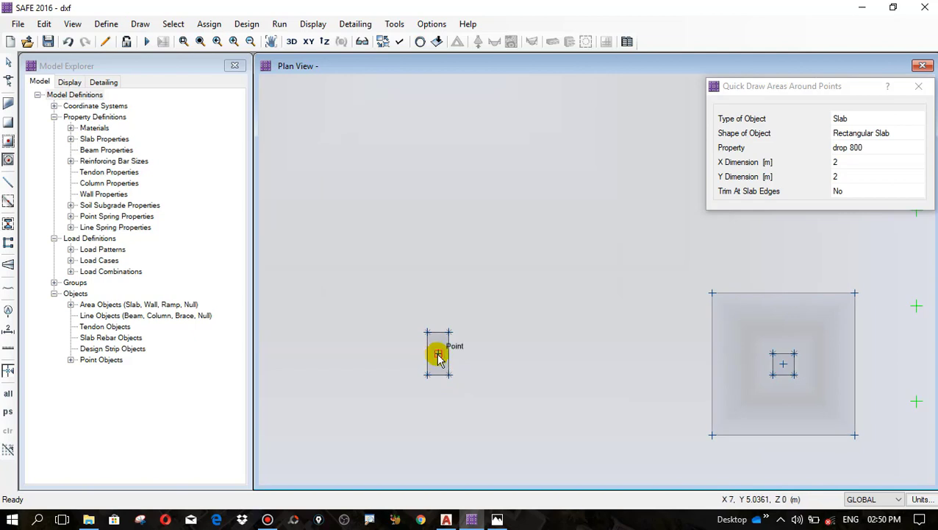
pyautogui.click(439, 357)
pyautogui.scroll(-3, 465, 398)
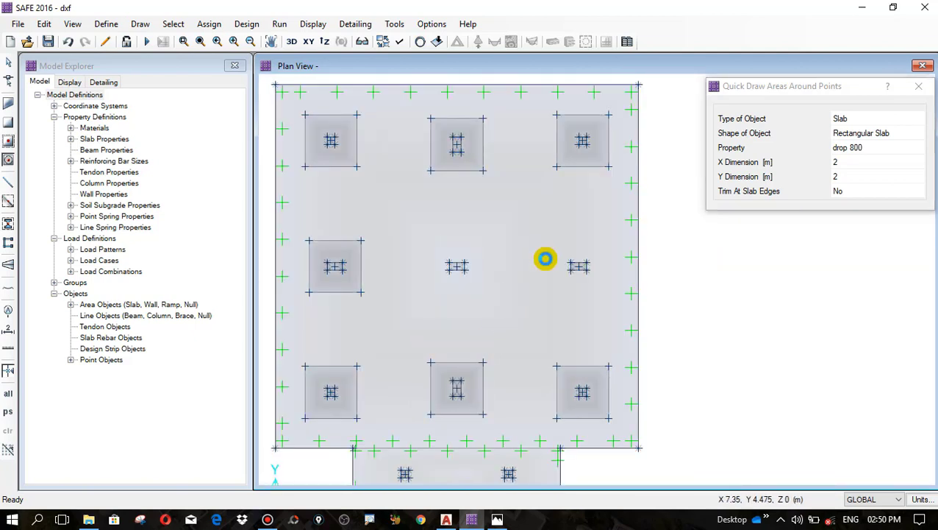
pyautogui.scroll(3, 593, 272)
pyautogui.click(620, 286)
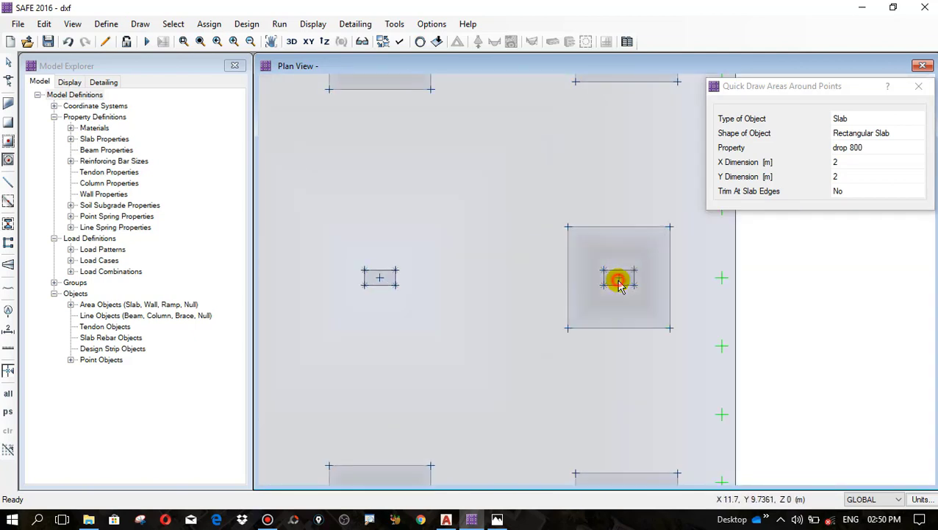
pyautogui.scroll(-3, 592, 319)
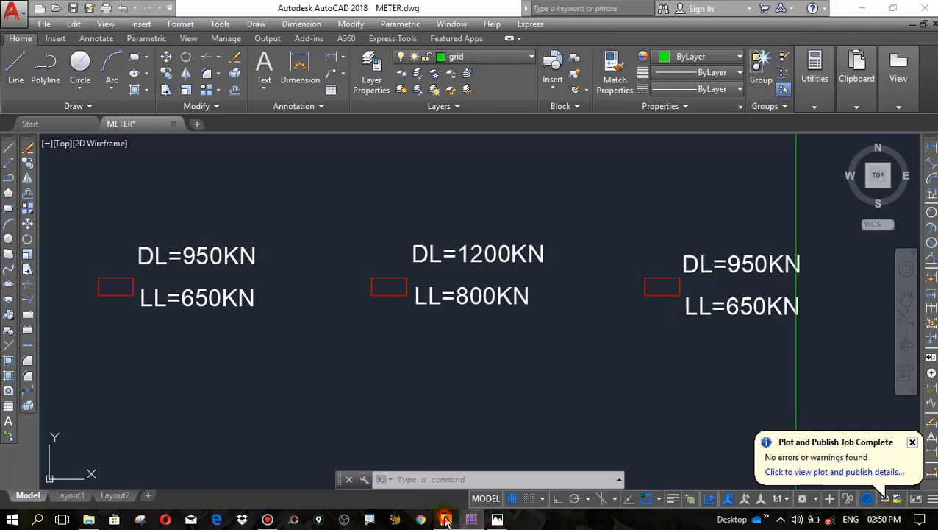
# Step: Glance at the column loads in AutoCAD, return to SAFE, and place a 2.5 m by 2.5 m drop 800 panel around the central column
pyautogui.click(446, 520)
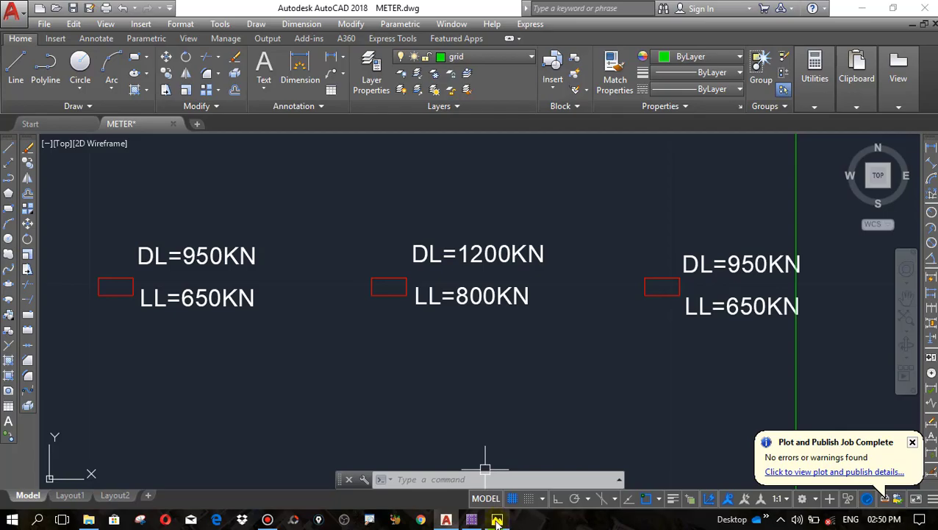
pyautogui.click(472, 519)
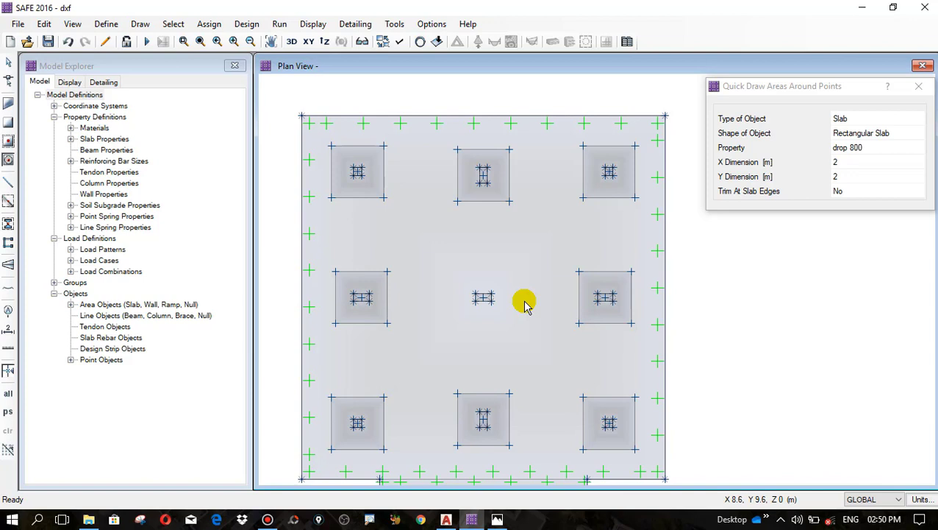
pyautogui.click(859, 165)
pyautogui.click(859, 165)
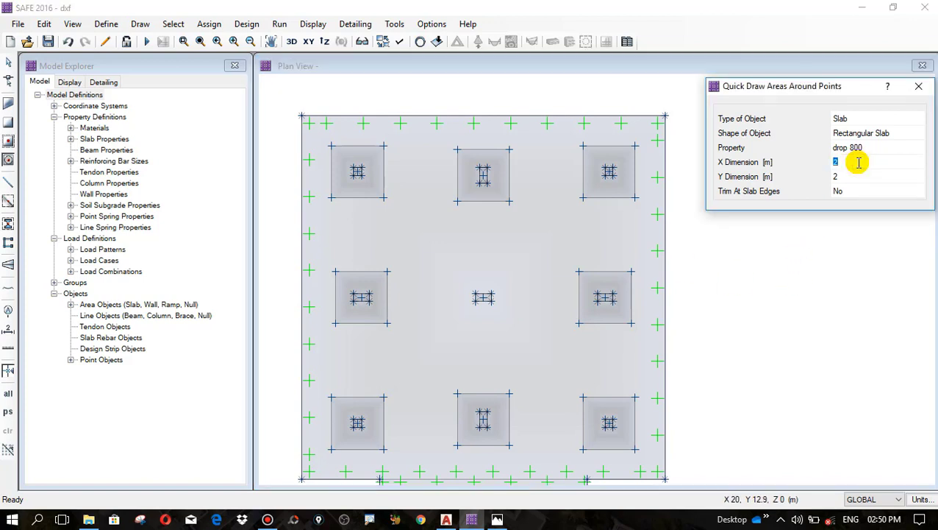
pyautogui.write('2')
pyautogui.click(850, 178)
pyautogui.click(849, 178)
pyautogui.write('2.')
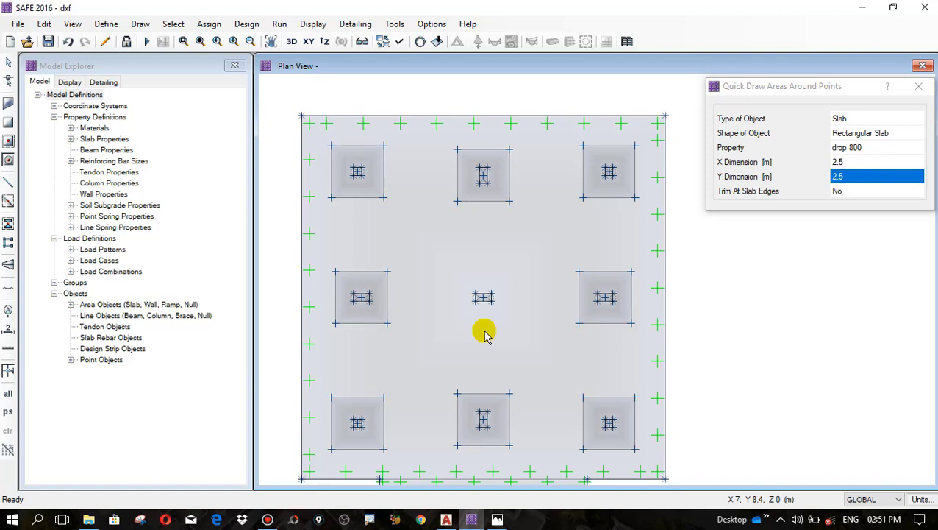
pyautogui.scroll(3, 481, 328)
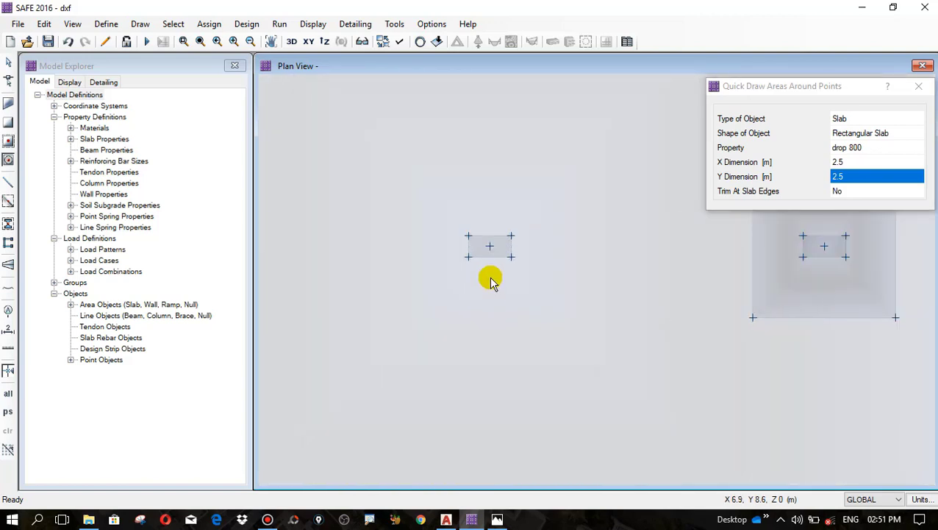
pyautogui.click(490, 248)
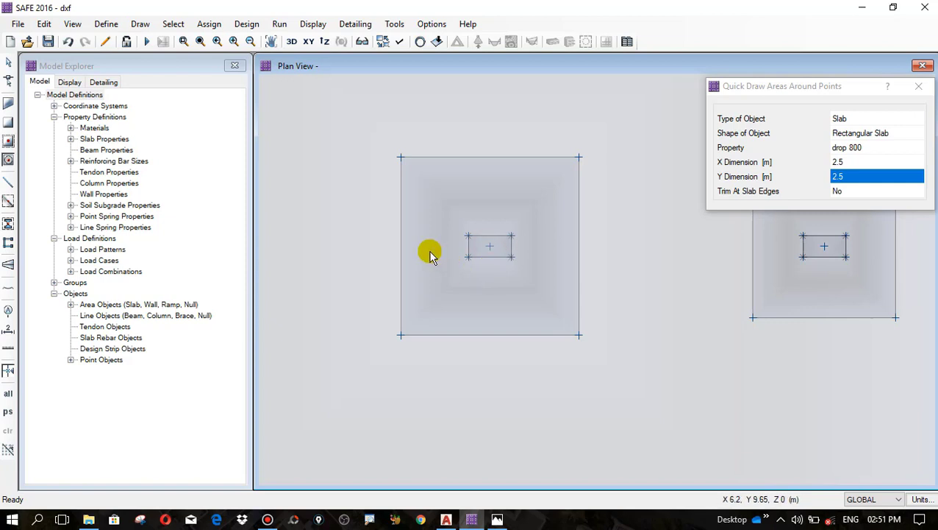
pyautogui.scroll(-5, 434, 269)
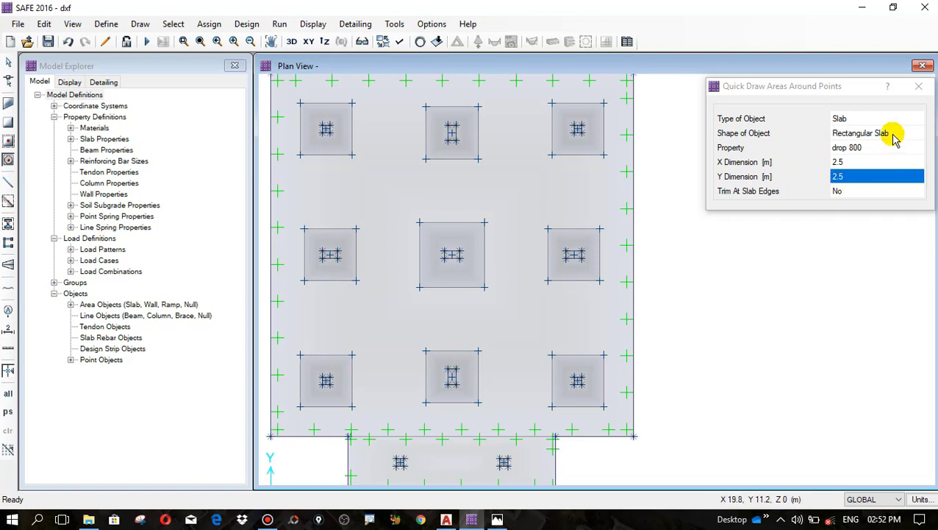
# Step: Place a circular drop 800 slab of 1.5 m diameter around the west column's centre point in the raft's southern projection
pyautogui.click(918, 133)
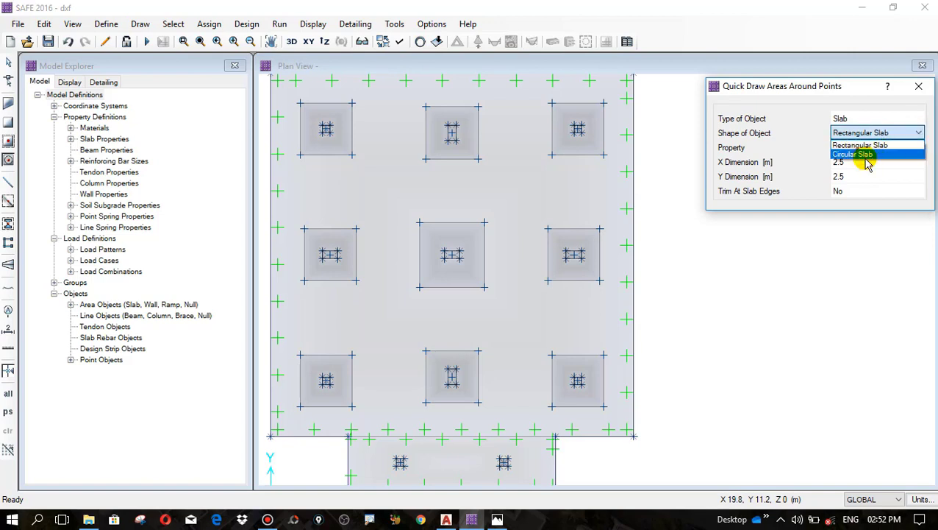
pyautogui.click(836, 155)
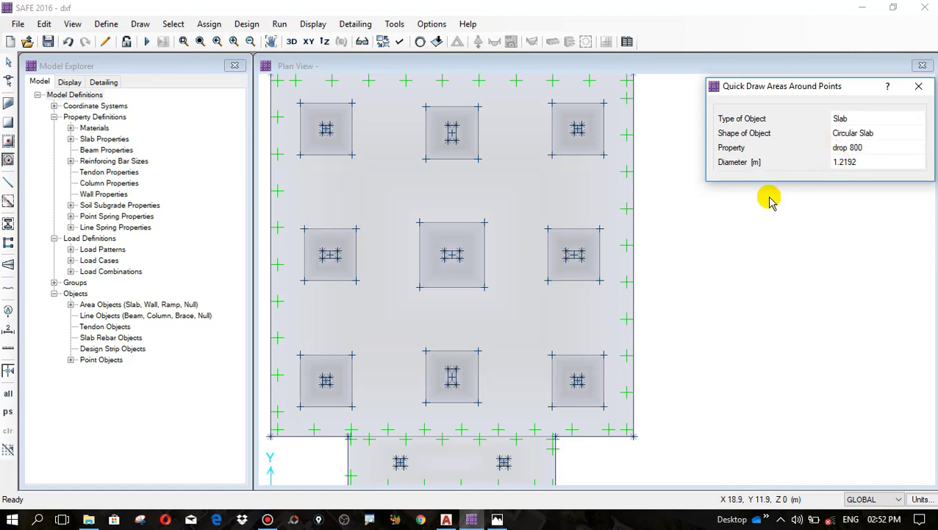
pyautogui.click(868, 166)
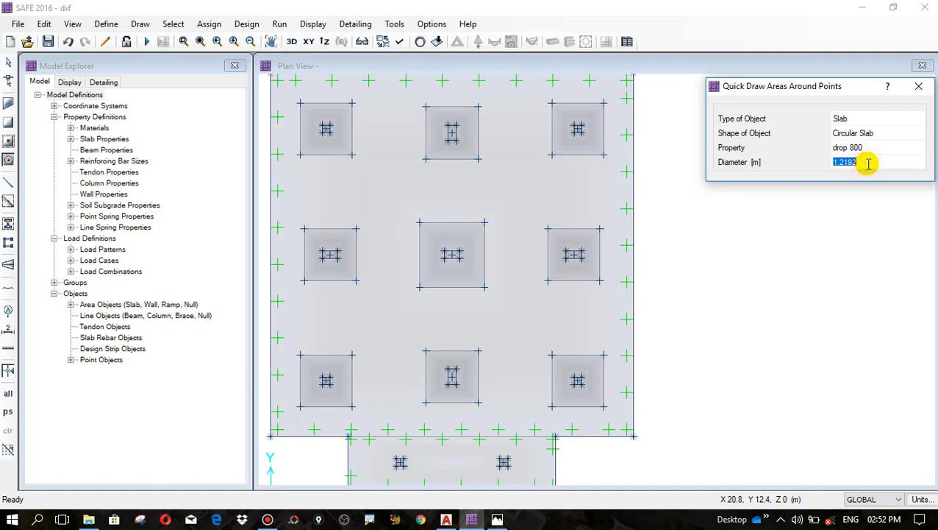
pyautogui.write('1.')
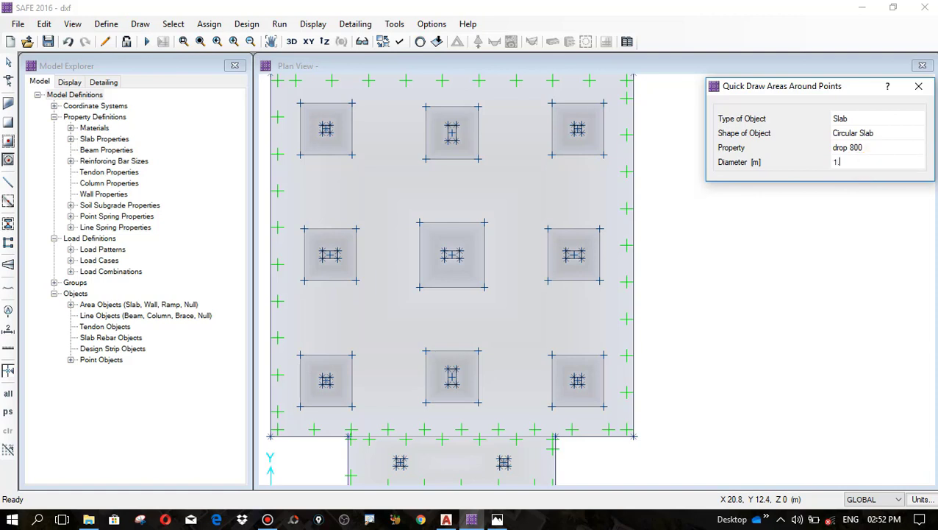
pyautogui.write('5')
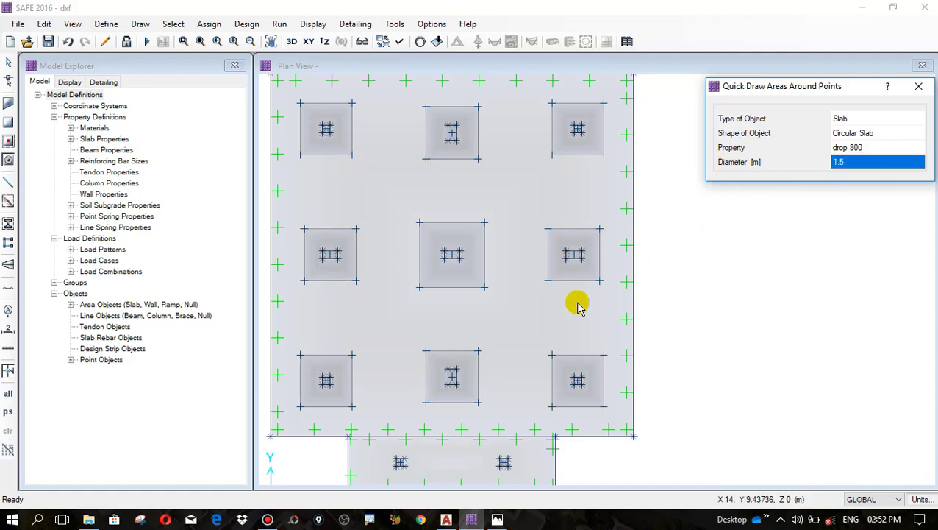
pyautogui.scroll(-1, 444, 377)
pyautogui.scroll(5, 435, 373)
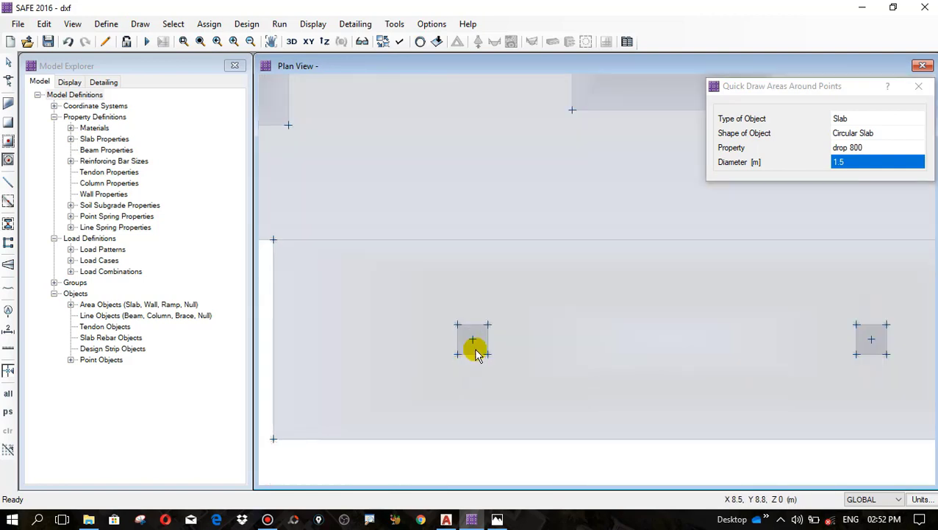
pyautogui.click(472, 339)
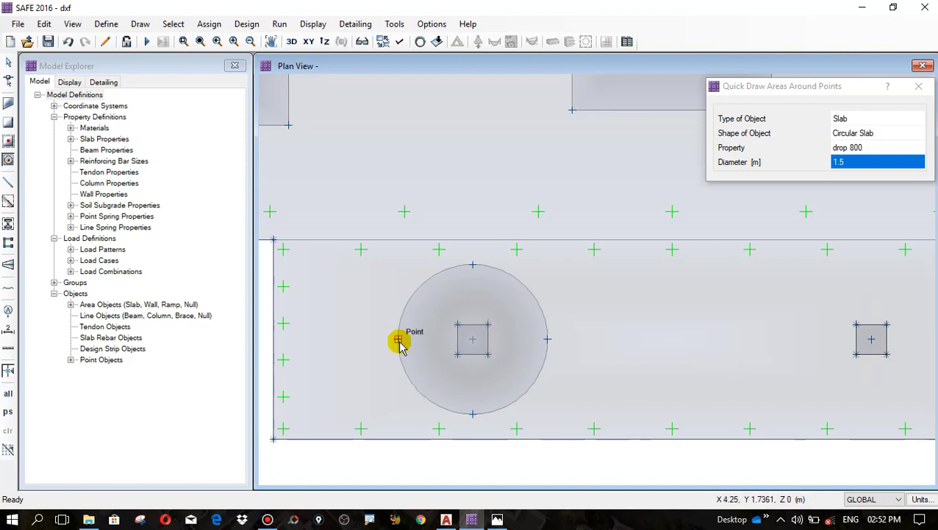
# Step: Leave the drawing mode and delete the circular drop slab around the southern projection's west column
pyautogui.press('Escape')
pyautogui.click(429, 312)
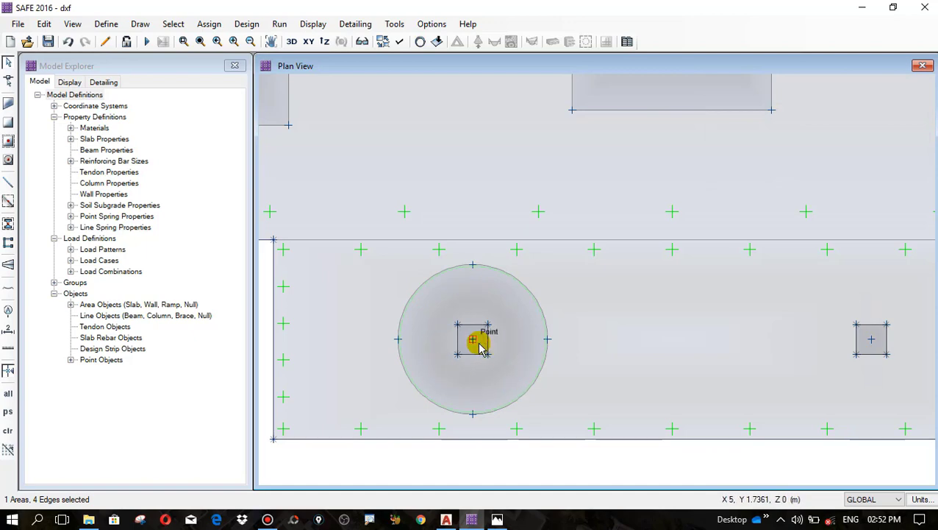
pyautogui.press('Delete')
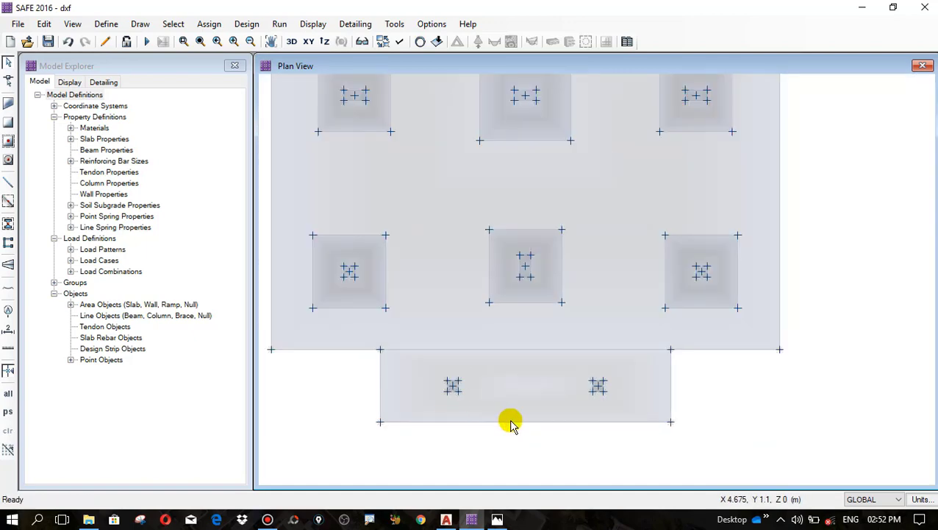
# Step: Run the analysis and design of the raft with its drop panels
pyautogui.scroll(-5, 513, 424)
pyautogui.scroll(2, 513, 424)
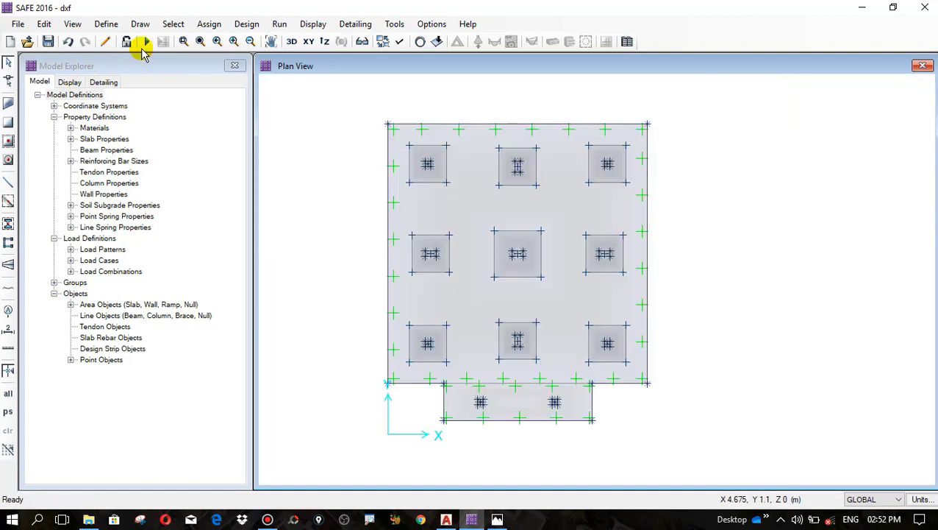
pyautogui.click(279, 26)
pyautogui.click(304, 59)
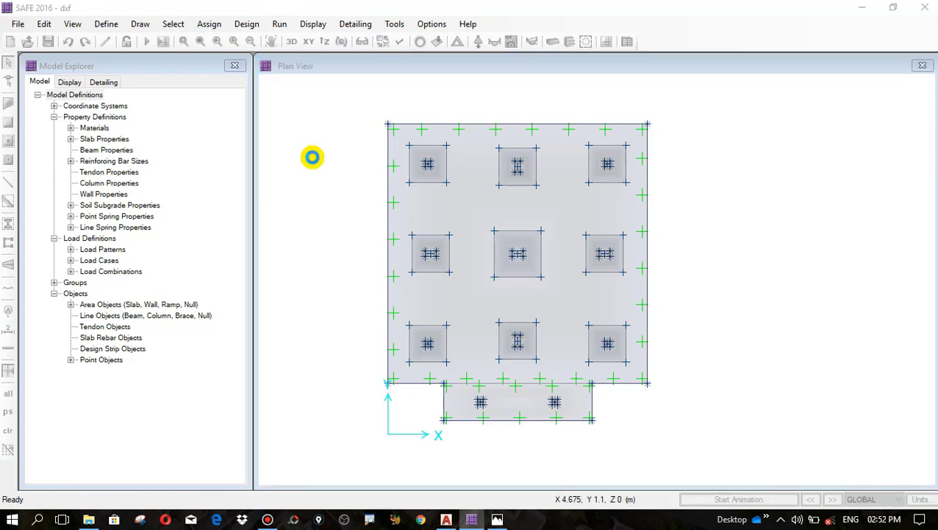
# Step: Display the soil pressure contours on the deformed shape for the service load combination
pyautogui.scroll(2, 710, 397)
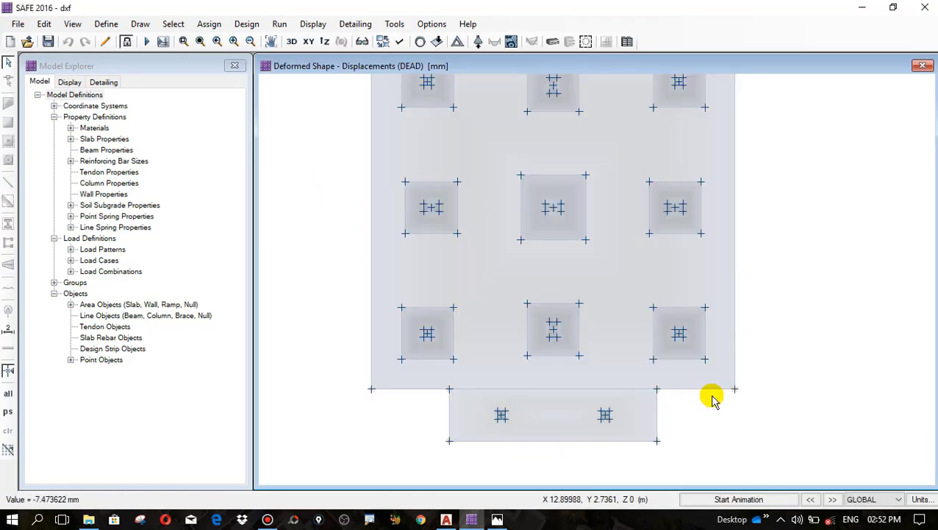
pyautogui.click(478, 41)
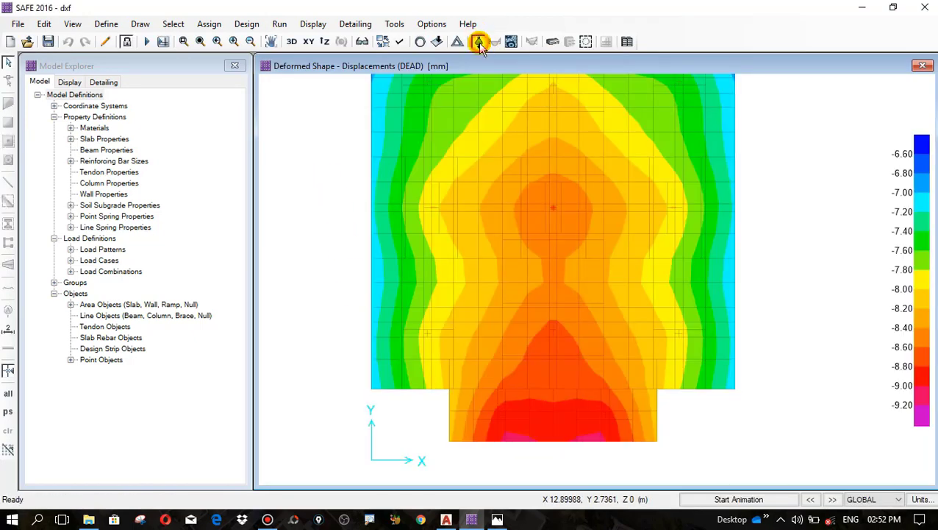
pyautogui.moveTo(379, 74)
pyautogui.mouseDown()
pyautogui.moveTo(279, 37)
pyautogui.moveTo(182, 19)
pyautogui.mouseUp()
pyautogui.click(239, 372)
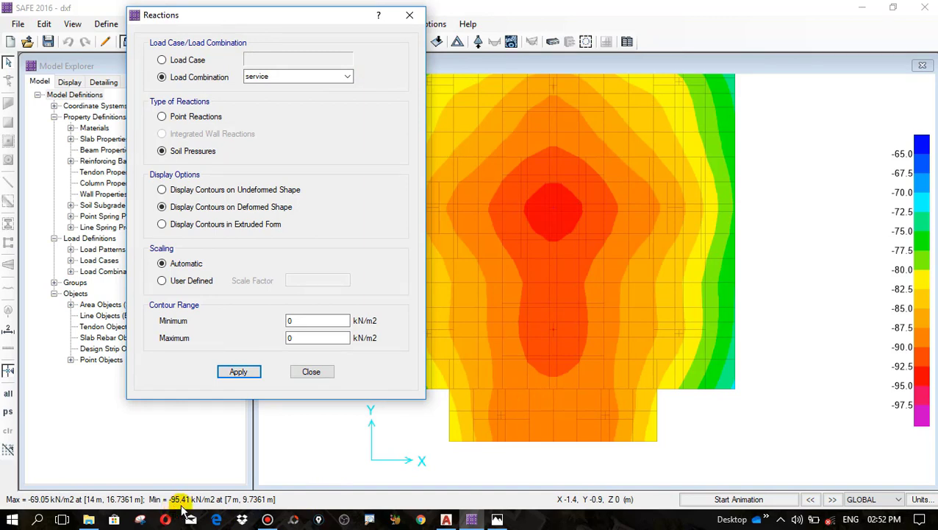
# Step: Switch to AutoCAD, examine the safe bearing capacity in the subgrade modulus formula, and return to SAFE
pyautogui.click(446, 519)
pyautogui.scroll(-6, 473, 314)
pyautogui.scroll(6, 546, 323)
pyautogui.scroll(-3, 546, 327)
pyautogui.scroll(5, 581, 250)
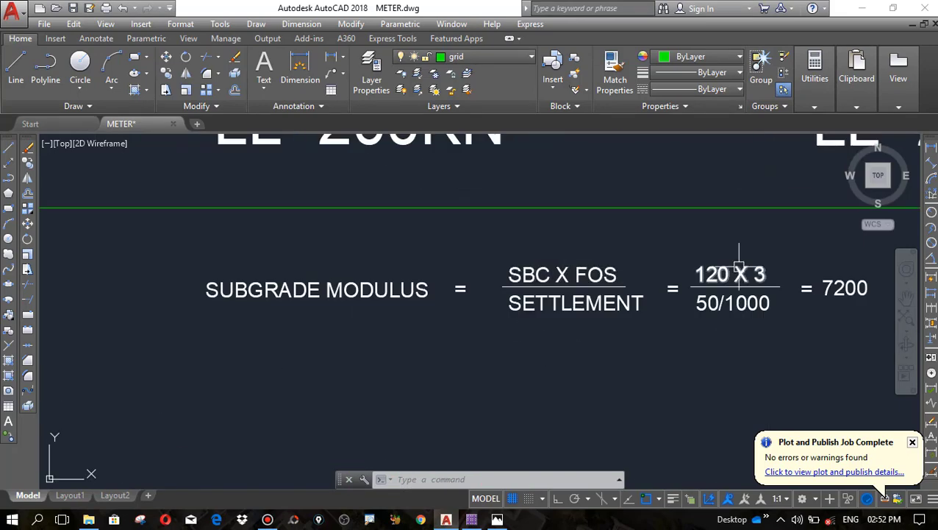
pyautogui.click(471, 522)
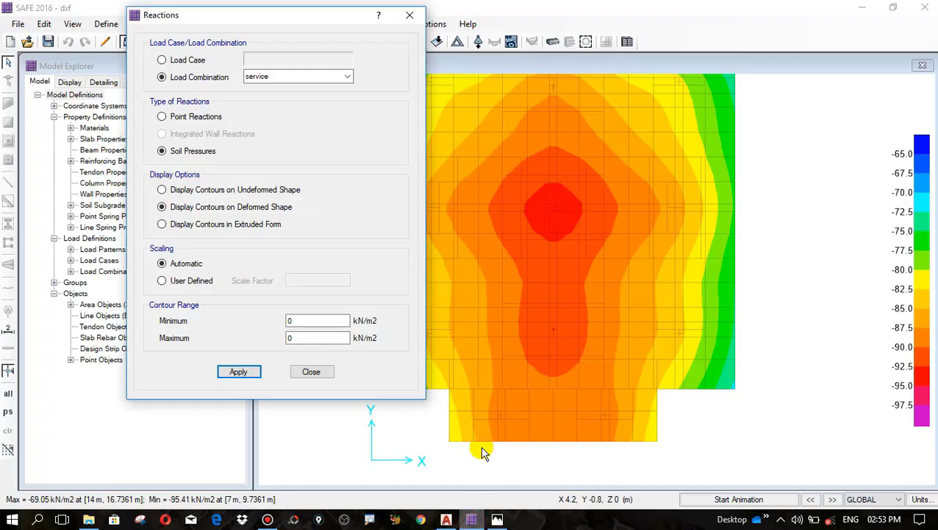
# Step: Close the reactions settings and display the punching shear capacity ratios for all columns of the raft
pyautogui.click(311, 372)
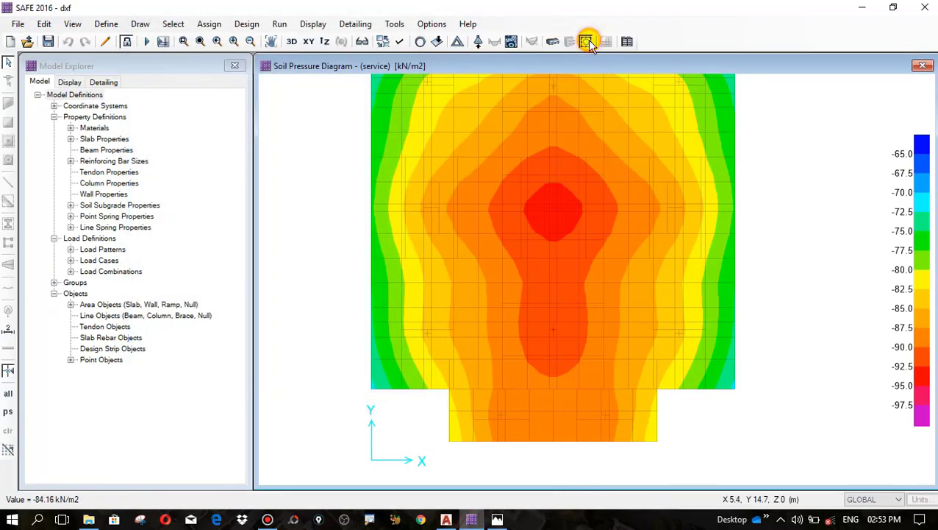
pyautogui.click(586, 42)
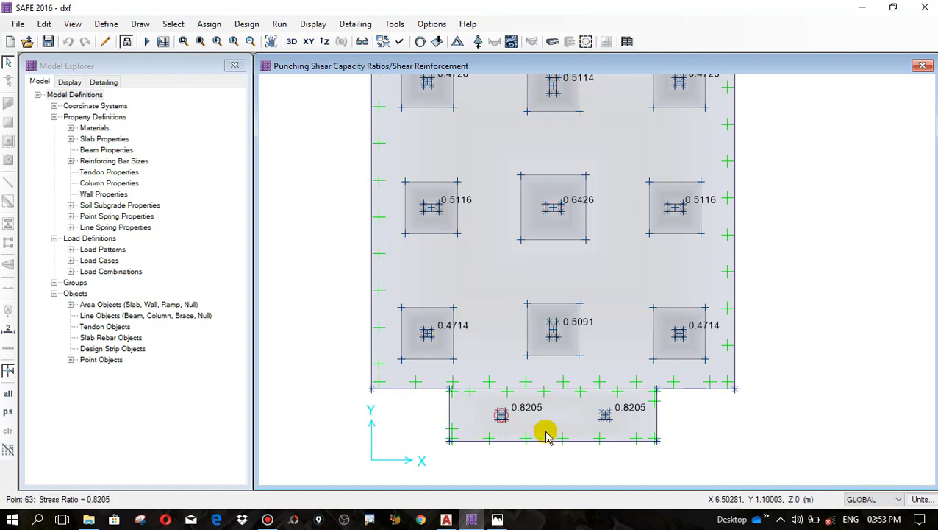
pyautogui.scroll(-2, 379, 383)
pyautogui.scroll(1, 384, 401)
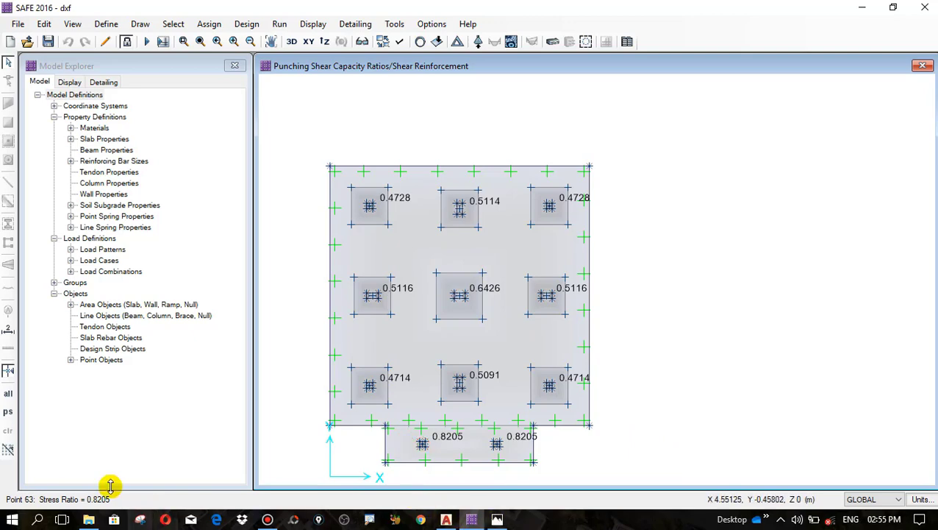
# Step: Switch to File Explorer, open the picture 20200503_115425 from the PIN folder in Photos, and maximize it
pyautogui.click(88, 519)
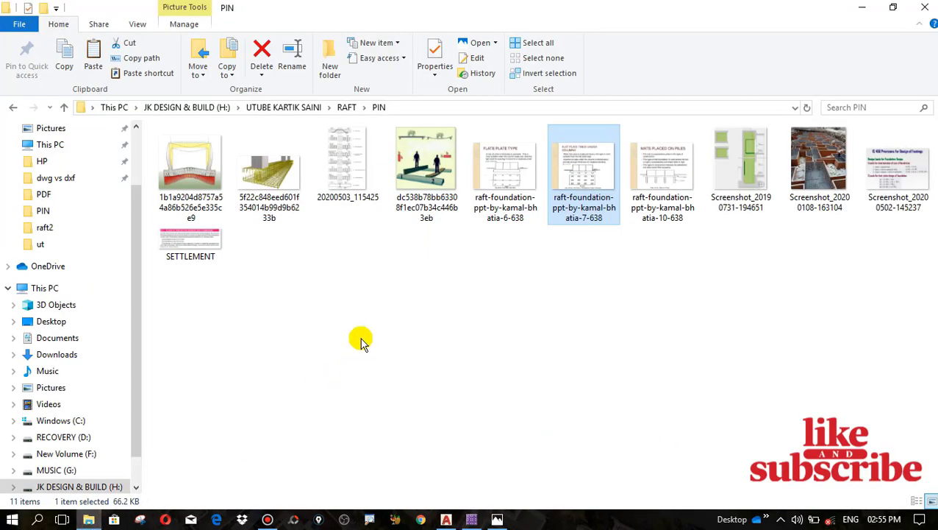
pyautogui.doubleClick(348, 147)
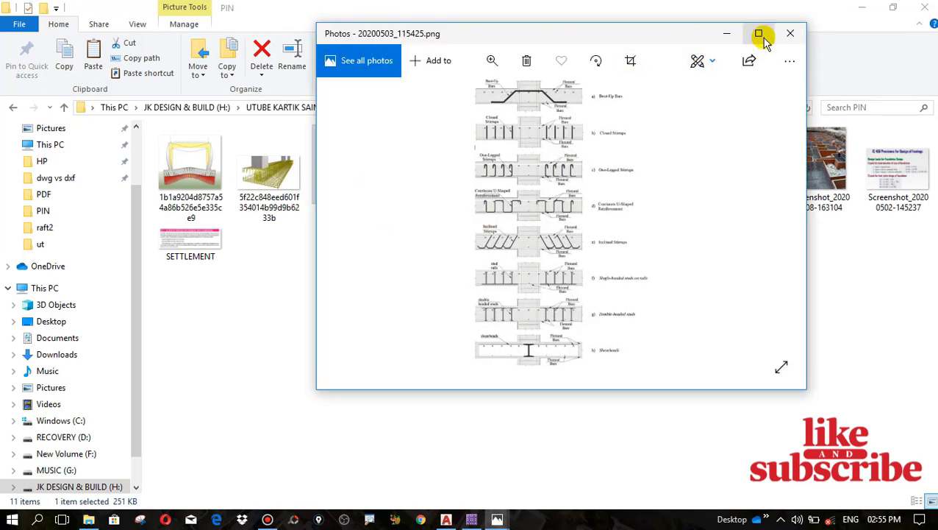
pyautogui.click(758, 33)
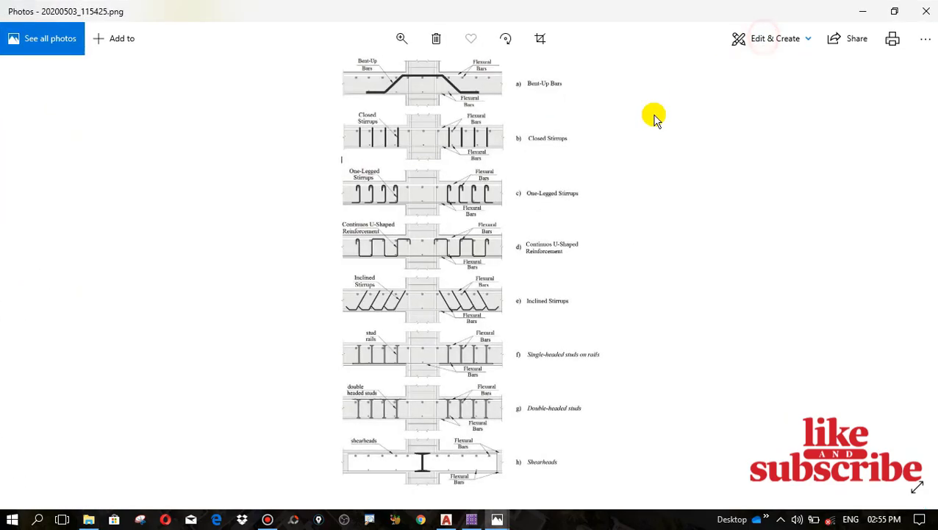
# Step: Examine the bent-up bar, stirrup and U-shaped punching reinforcement details in the picture
pyautogui.scroll(3, 430, 80)
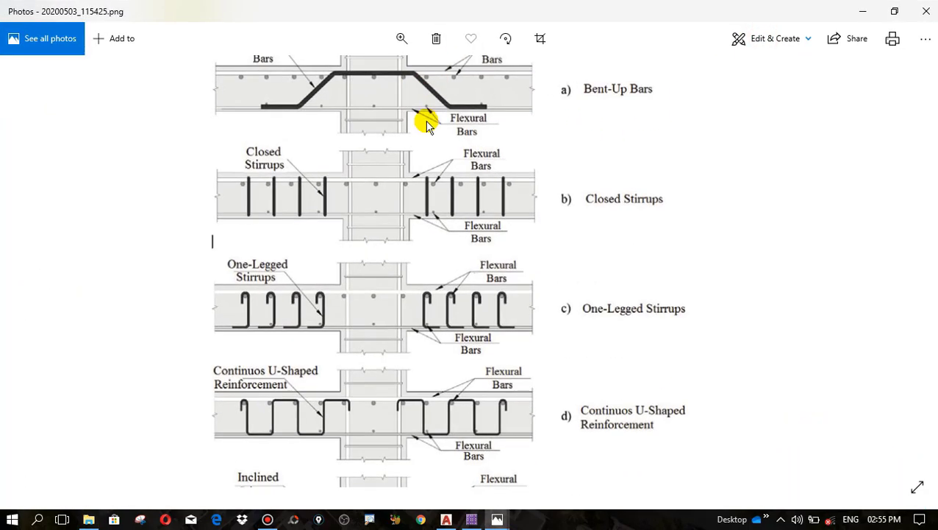
pyautogui.moveTo(429, 125); pyautogui.dragTo(415, 276)
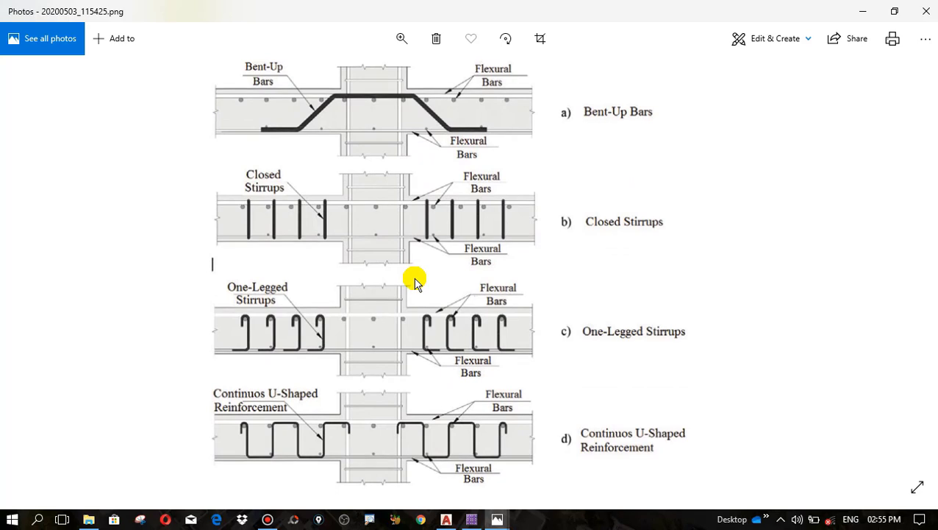
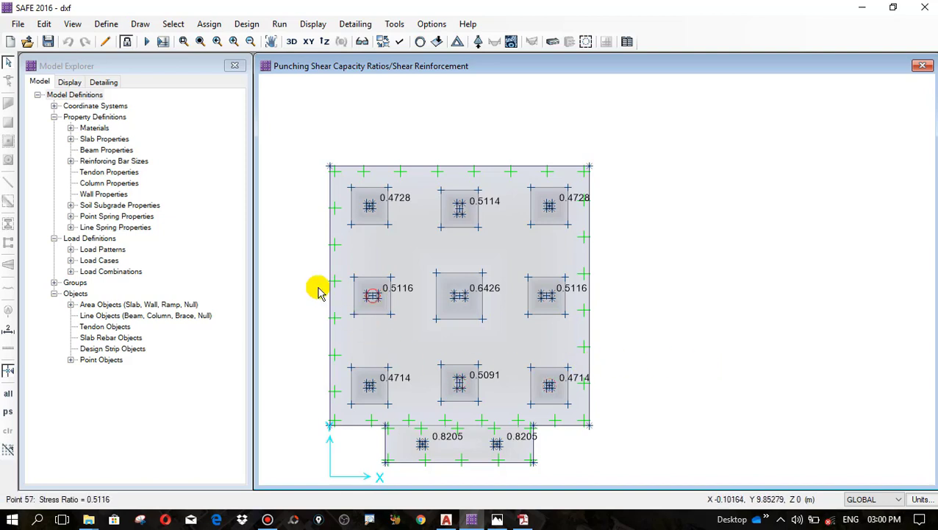
# Step: Unlock the model in SAFE and delete the three drop panels along the raft's upper edge
pyautogui.click(128, 45)
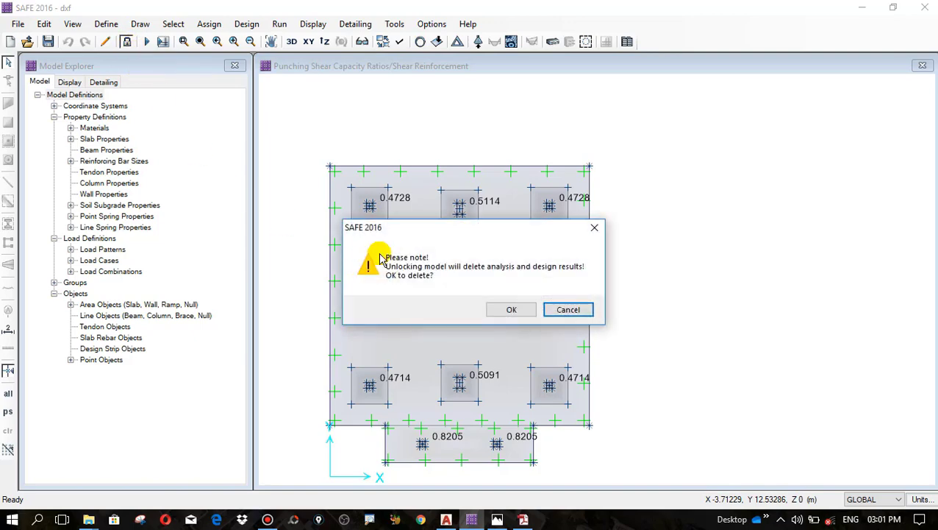
pyautogui.click(508, 308)
pyautogui.scroll(2, 385, 228)
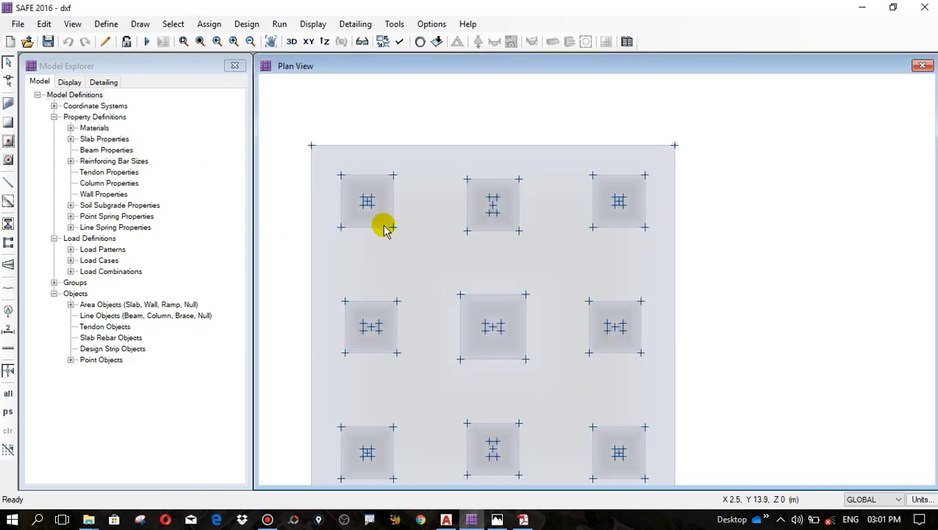
pyautogui.click(383, 223)
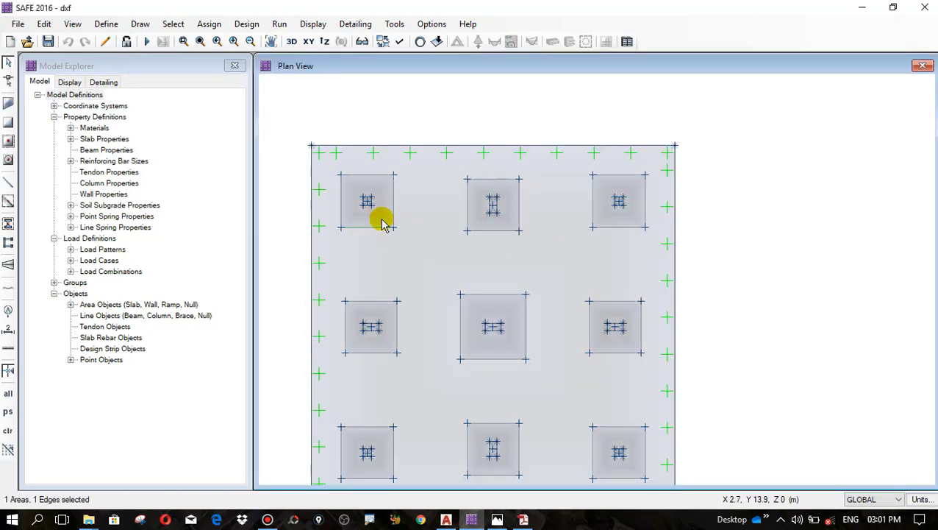
pyautogui.scroll(2, 384, 224)
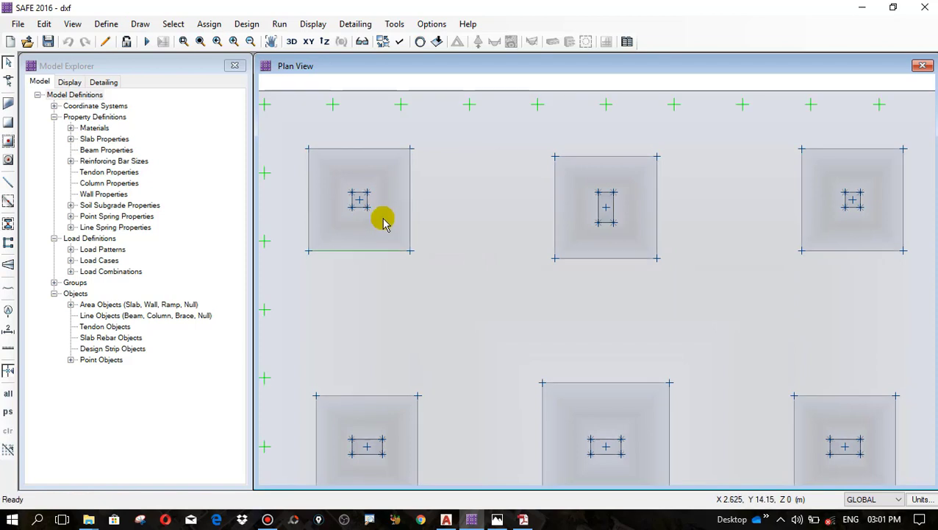
pyautogui.click(384, 222)
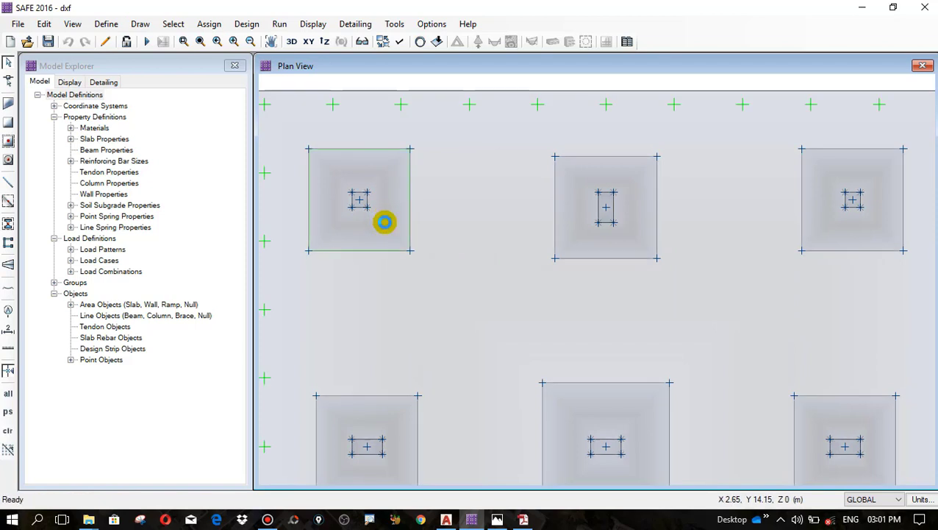
pyautogui.press('Delete')
pyautogui.click(578, 243)
pyautogui.press('Delete')
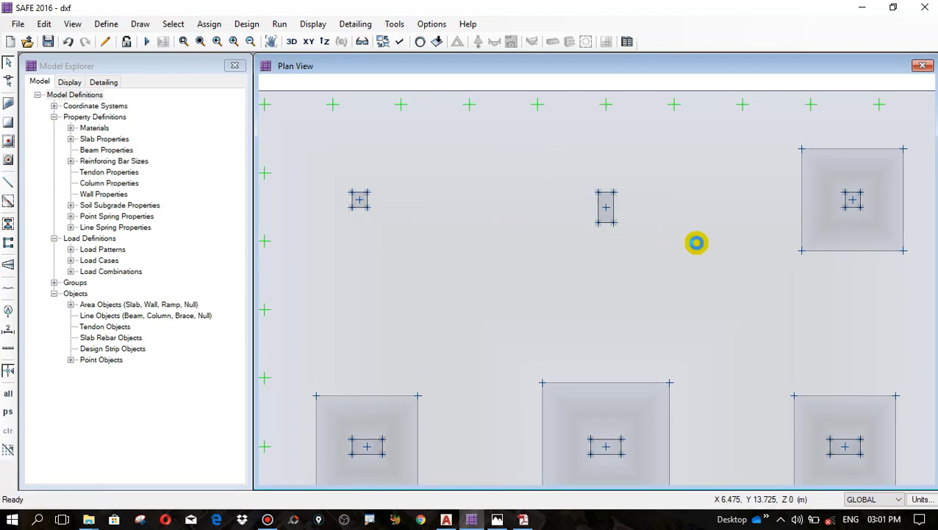
pyautogui.click(829, 231)
pyautogui.press('Delete')
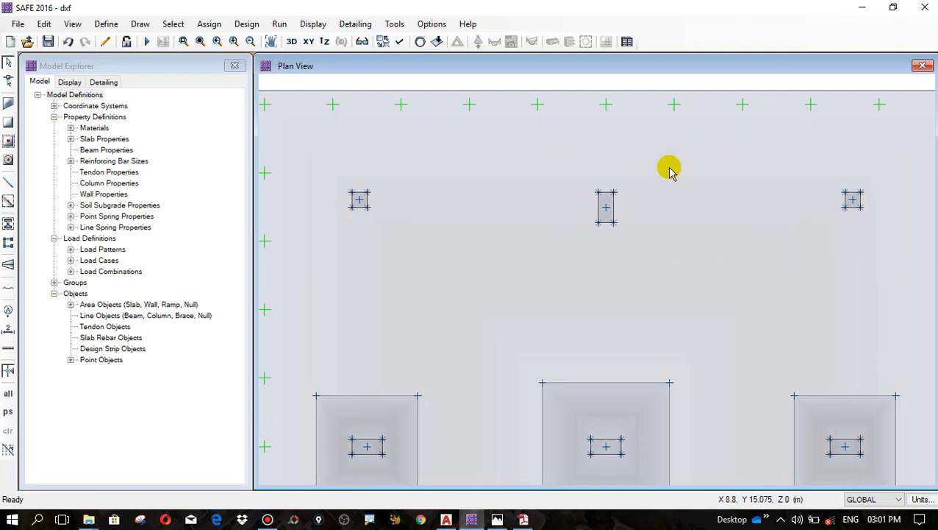
# Step: Select the whole raft model, open its punching check overwrites, and set the allowed reinforcement to Rebar Ties
pyautogui.press('F3')
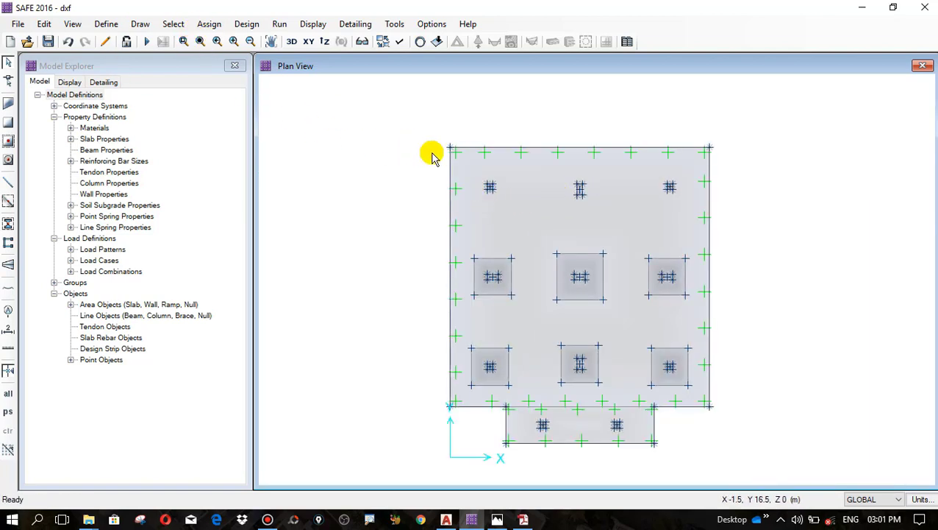
pyautogui.moveTo(738, 466); pyautogui.dragTo(340, 110)
pyautogui.click(209, 24)
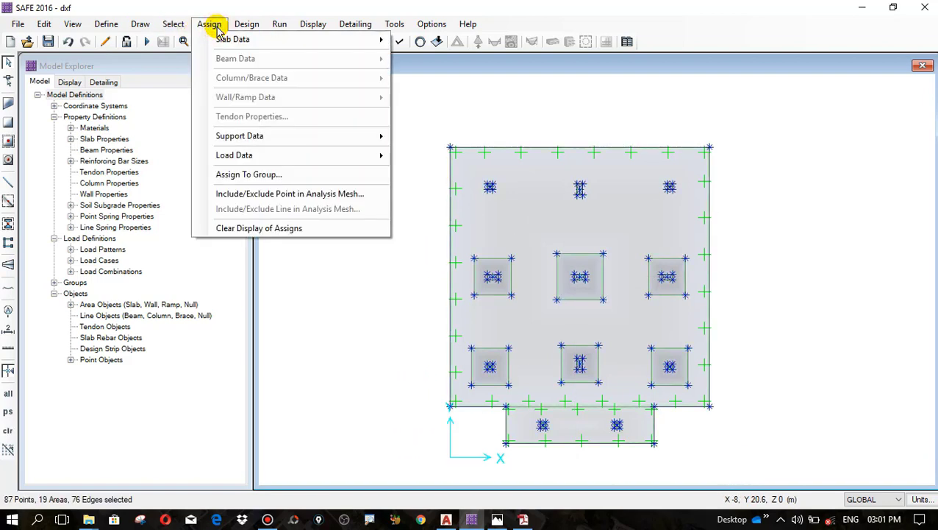
pyautogui.click(242, 25)
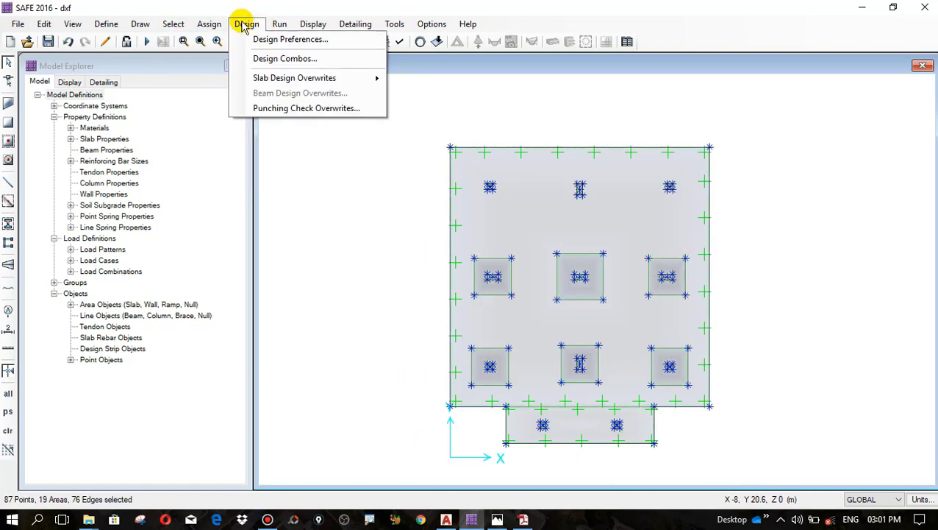
pyautogui.click(298, 110)
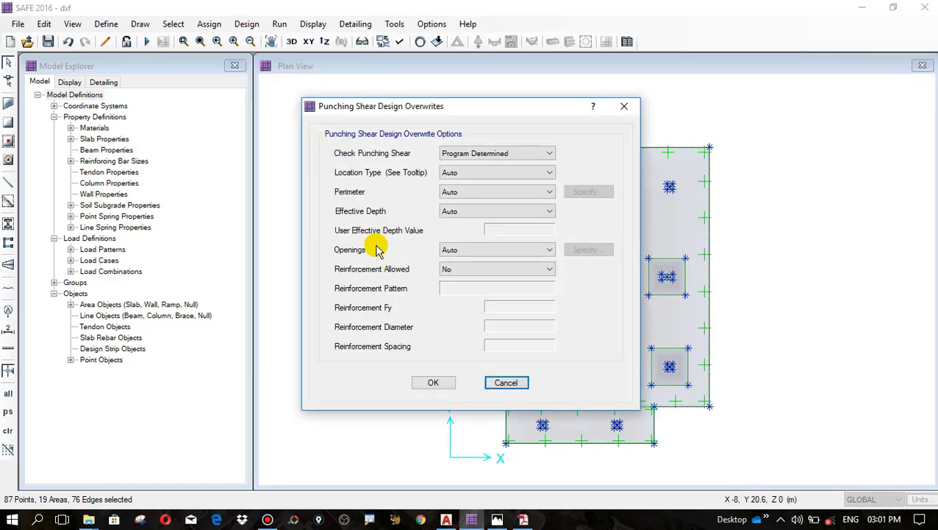
pyautogui.moveTo(353, 105); pyautogui.dragTo(250, 87)
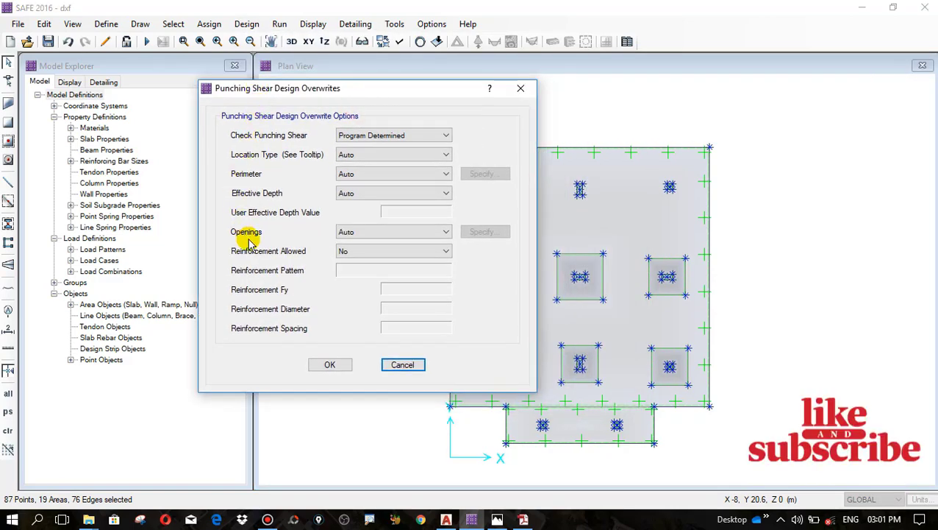
pyautogui.click(363, 253)
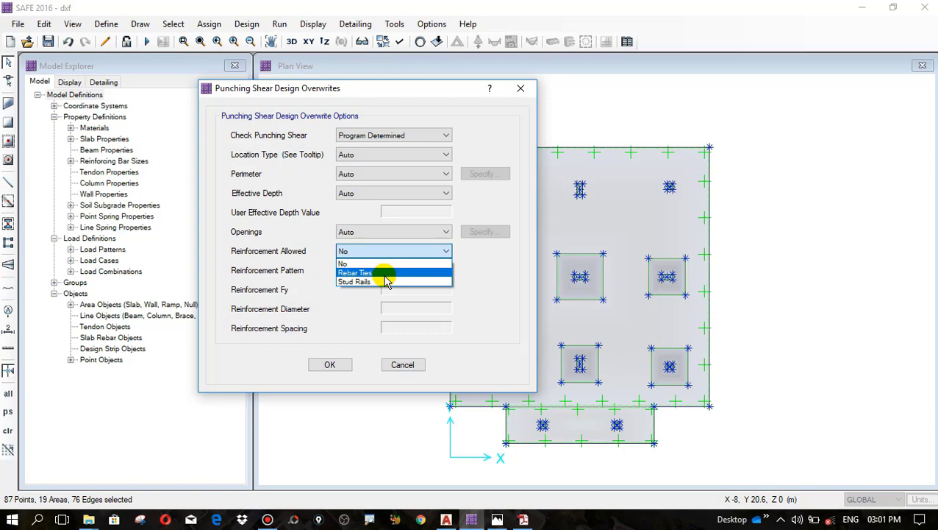
pyautogui.click(383, 273)
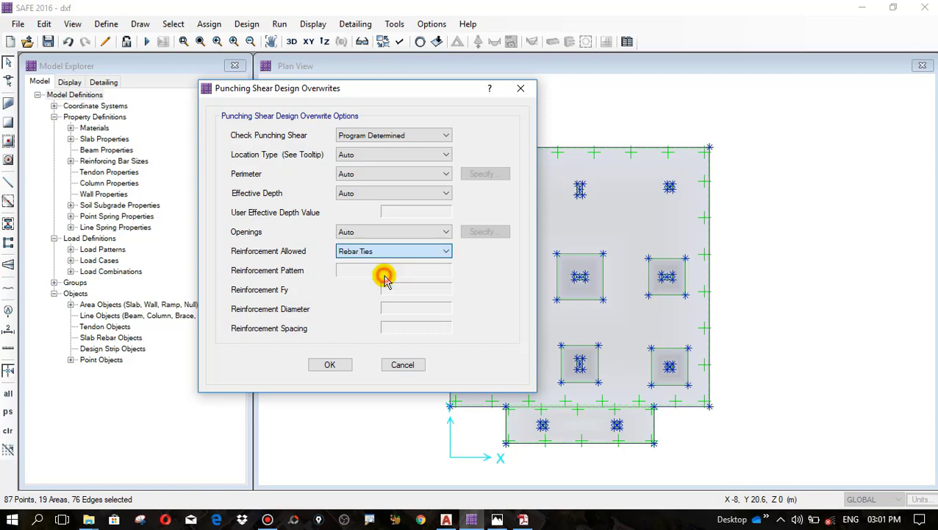
# Step: Switch to Photos, examine the stirrup types in the punching reinforcement picture, and return to SAFE
pyautogui.click(497, 519)
pyautogui.scroll(-1, 478, 412)
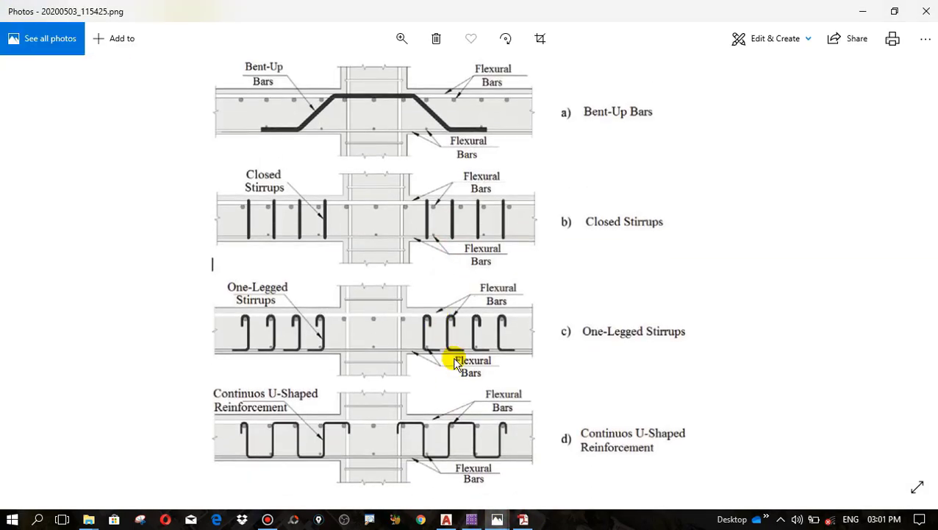
pyautogui.scroll(-3, 435, 409)
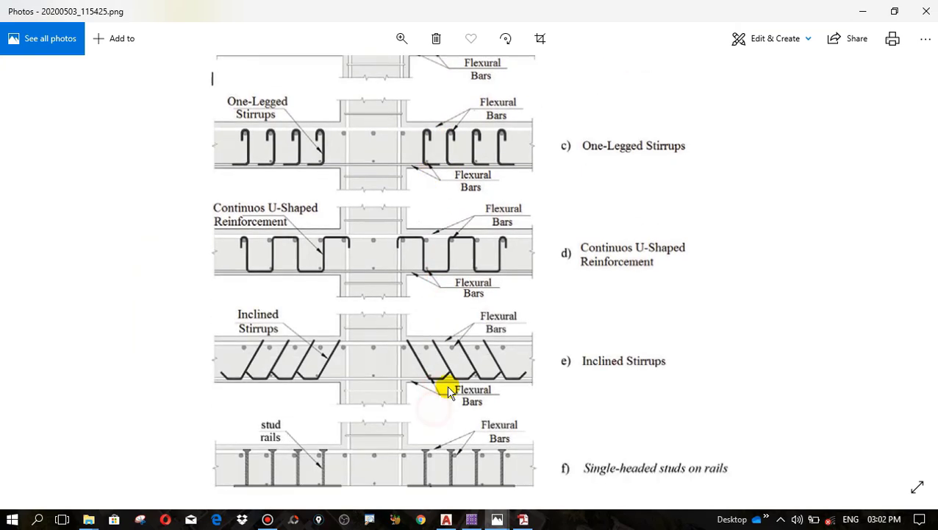
pyautogui.click(471, 519)
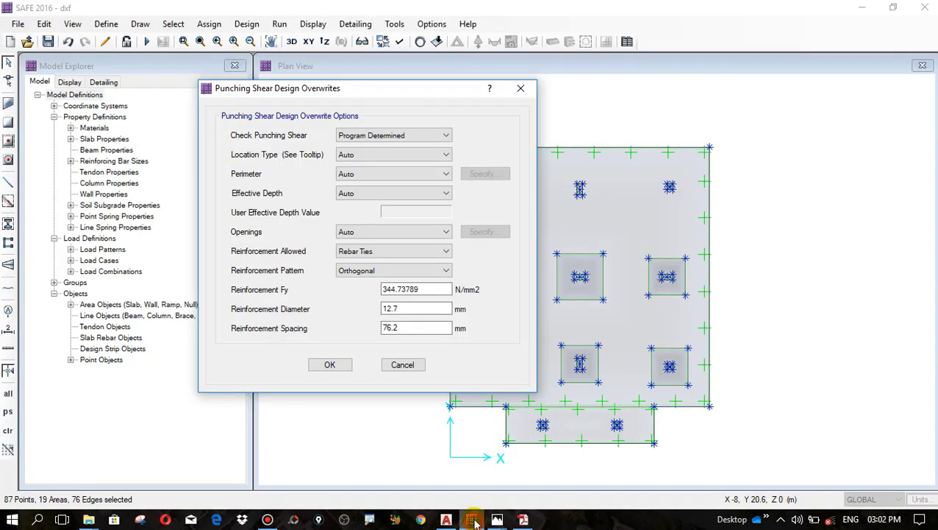
# Step: Set the allowed punching reinforcement to Stud Rails, checking the stud rail details in the Photos picture
pyautogui.click(369, 253)
pyautogui.click(364, 281)
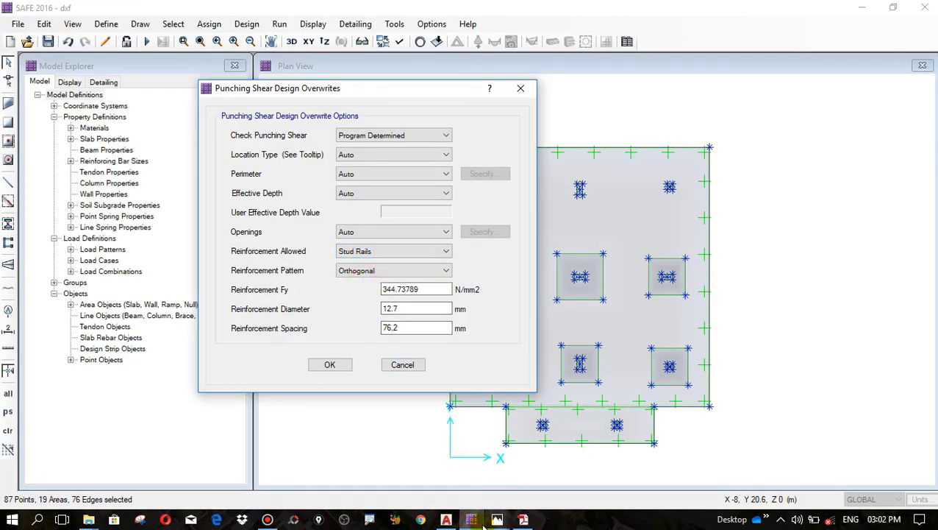
pyautogui.moveTo(477, 525)
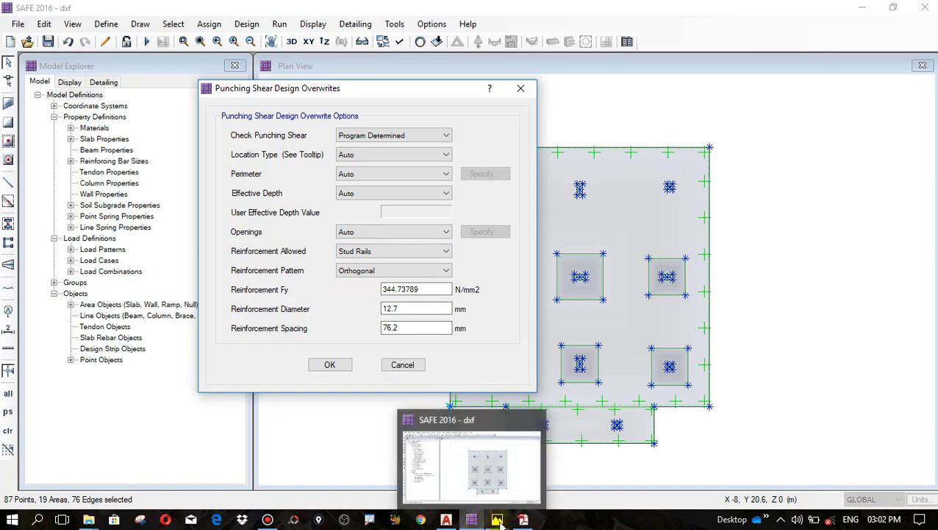
pyautogui.click(544, 468)
pyautogui.moveTo(506, 394); pyautogui.dragTo(464, 229)
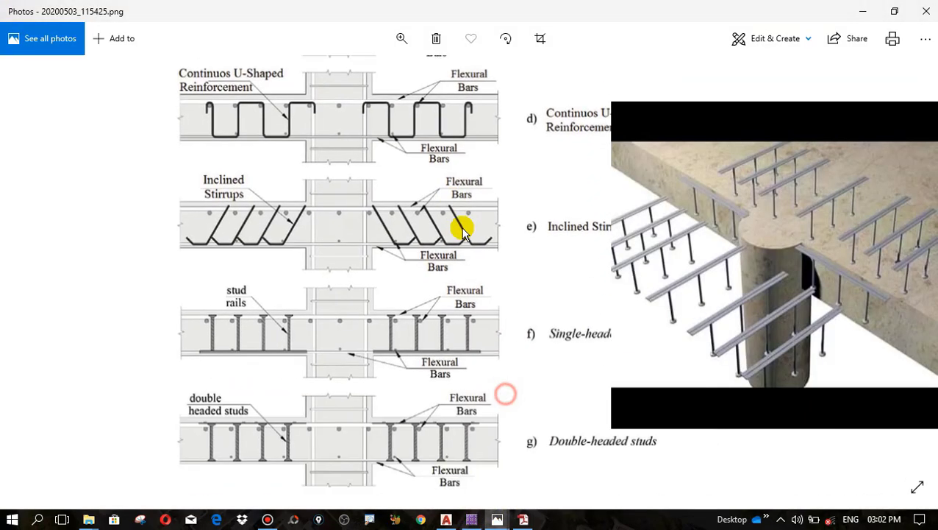
pyautogui.click(471, 521)
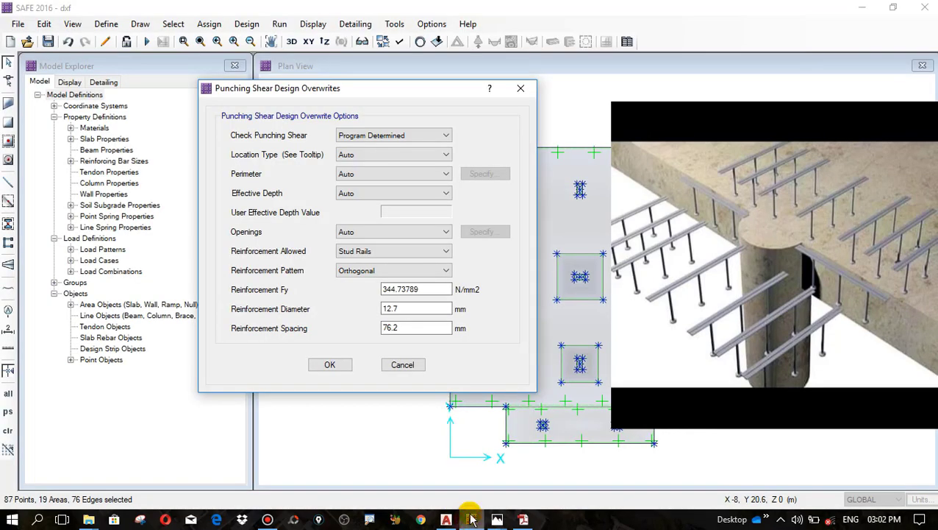
pyautogui.click(371, 252)
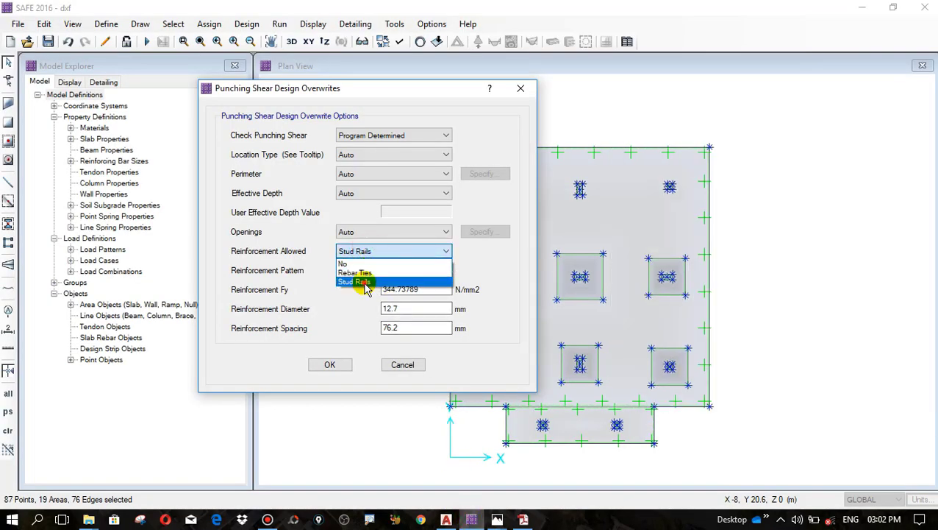
pyautogui.click(363, 282)
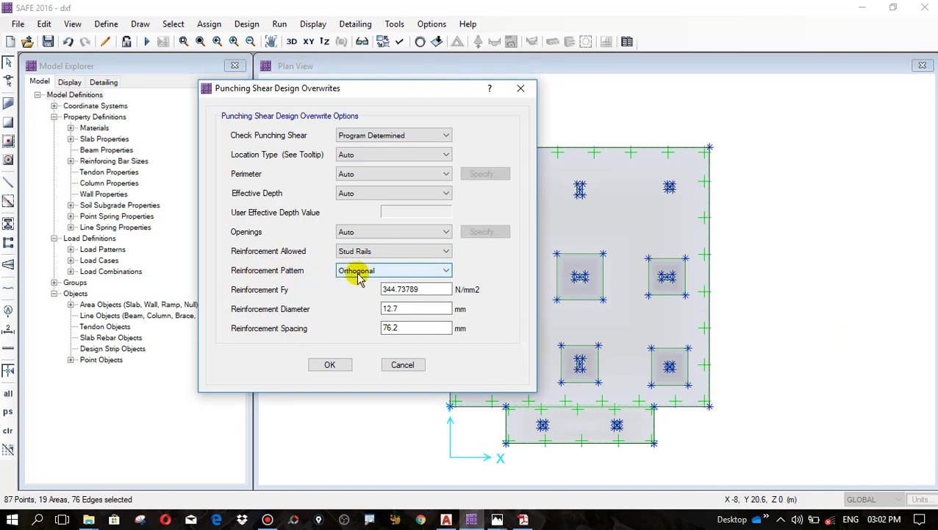
# Step: Switch to Adobe Reader, examine the studrail arrangement figure in SAFE RC Design.pdf, and return to SAFE
pyautogui.click(523, 518)
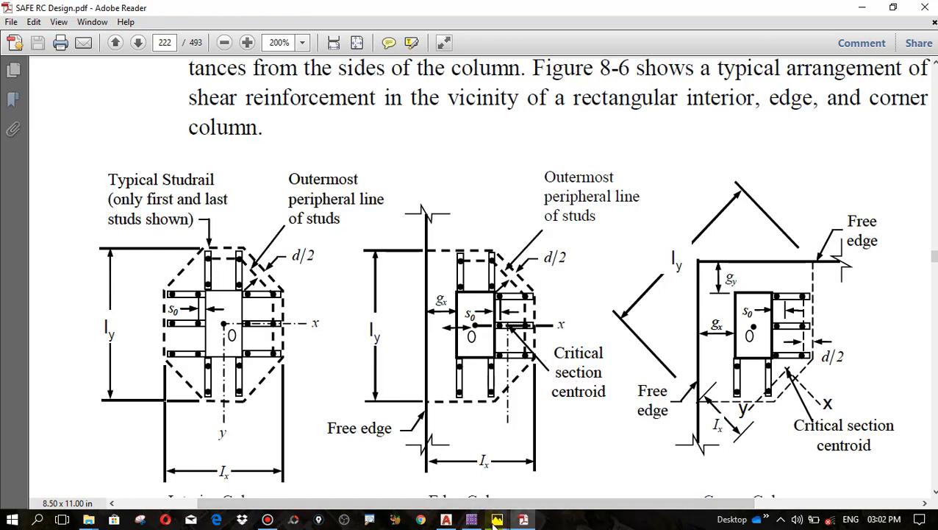
pyautogui.moveTo(475, 522)
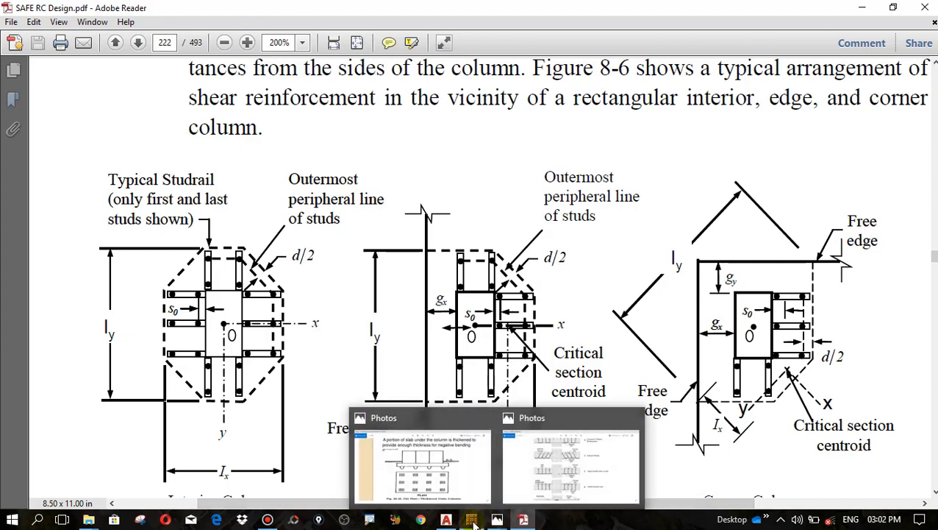
pyautogui.click(471, 521)
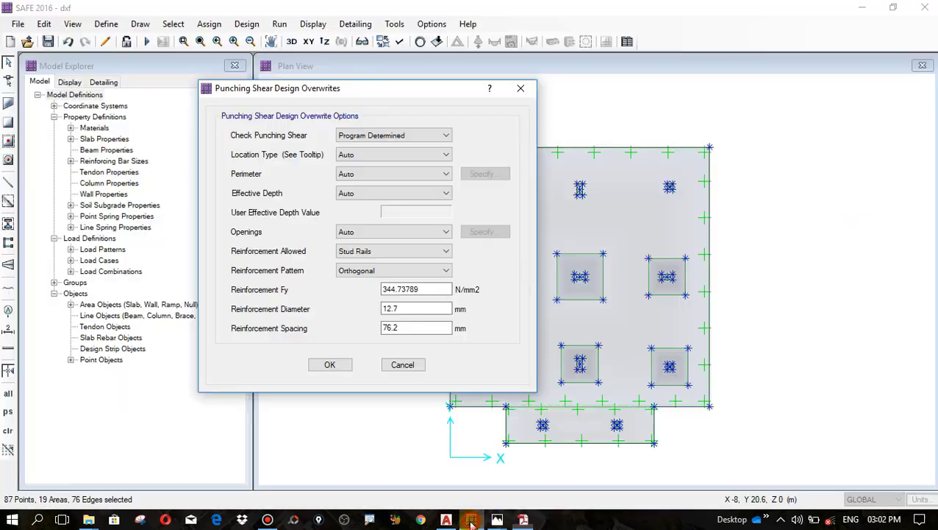
# Step: Try the Radial reinforcement pattern and set it back to Orthogonal
pyautogui.click(360, 270)
pyautogui.click(352, 292)
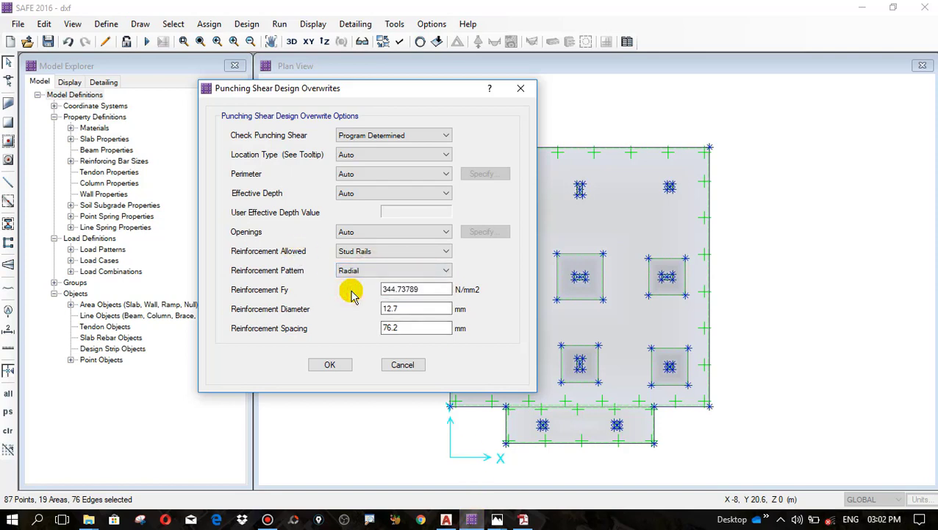
pyautogui.click(356, 270)
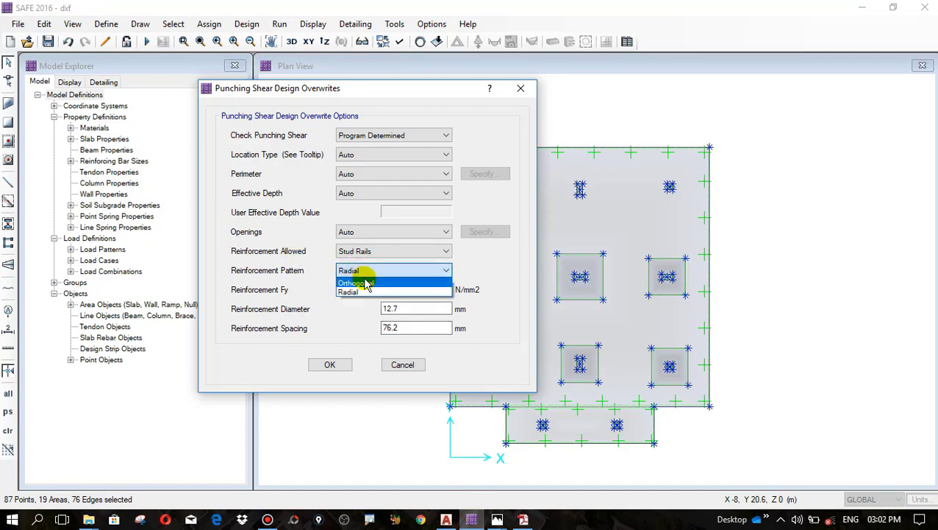
pyautogui.click(365, 283)
# Step: Set the punching reinforcement Fy to 500 N/mm2 and its diameter to 12 mm
pyautogui.click(423, 306)
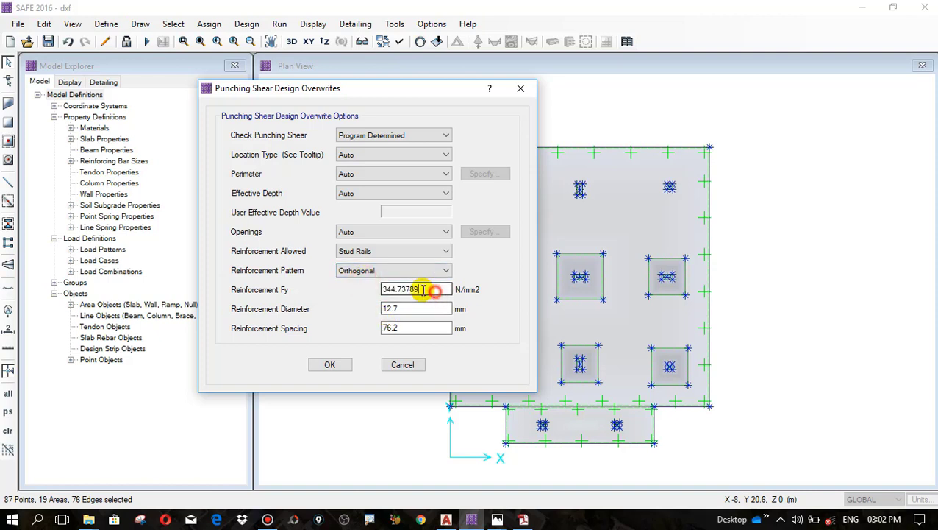
pyautogui.moveTo(424, 289); pyautogui.dragTo(315, 292)
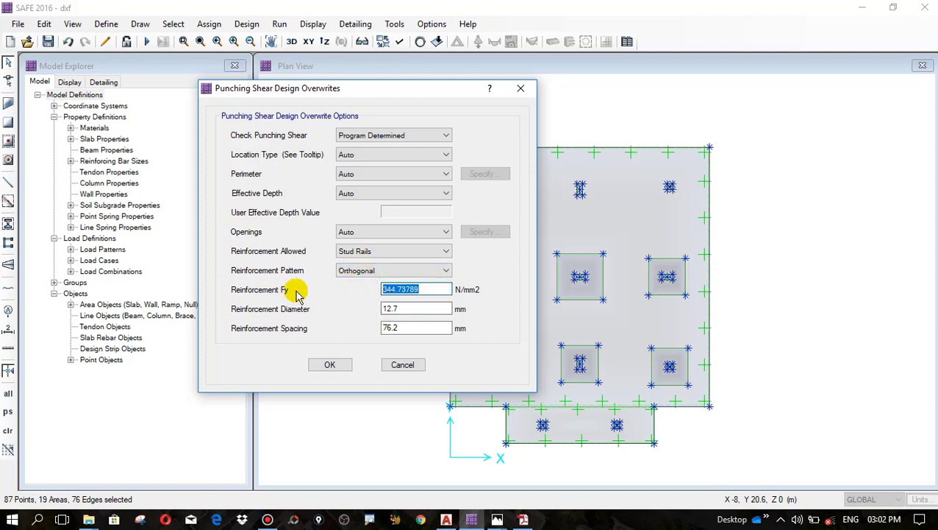
pyautogui.write('500')
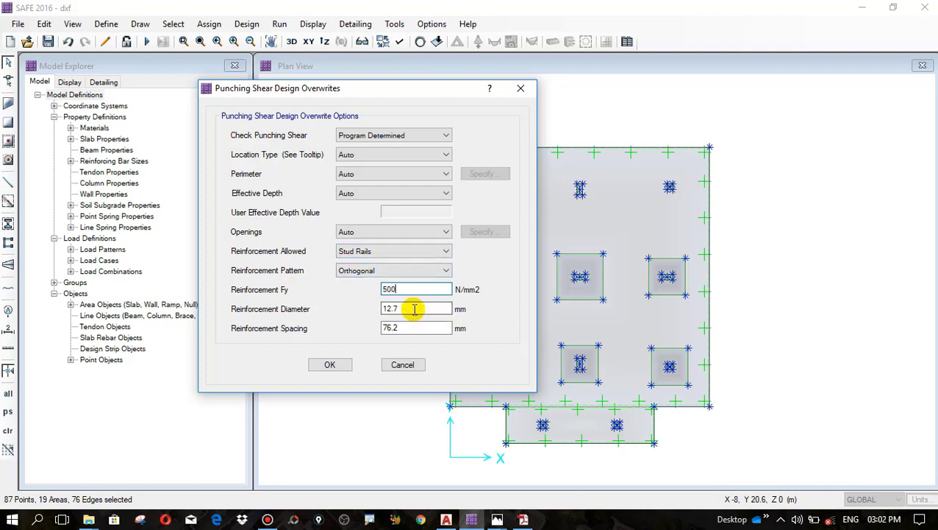
pyautogui.moveTo(414, 309); pyautogui.dragTo(301, 314)
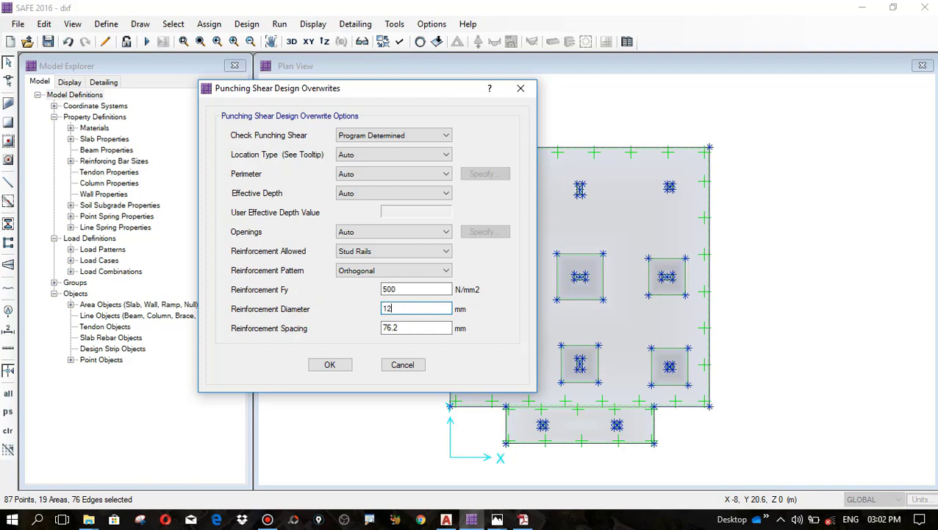
# Step: Set the punching reinforcement spacing to 100 mm and apply the punching shear design overwrites
pyautogui.moveTo(420, 327); pyautogui.dragTo(335, 324)
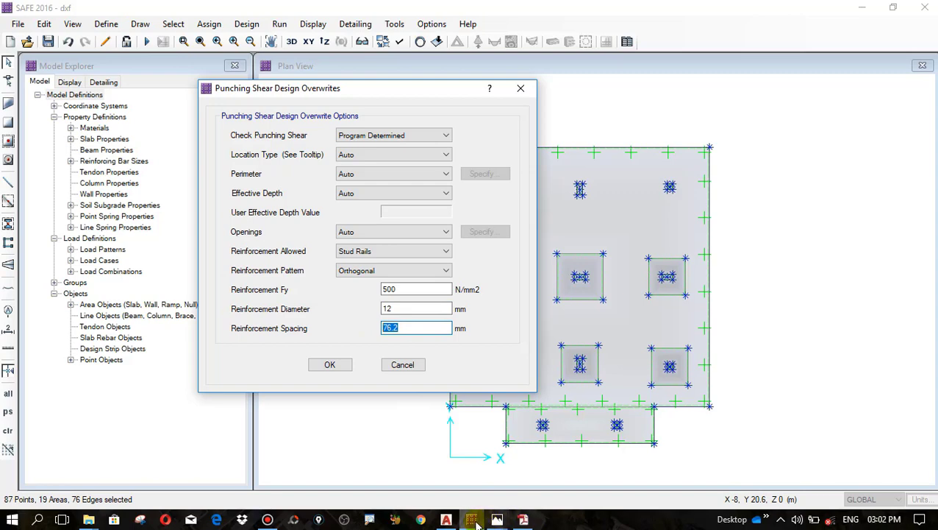
pyautogui.moveTo(497, 519)
pyautogui.click(549, 477)
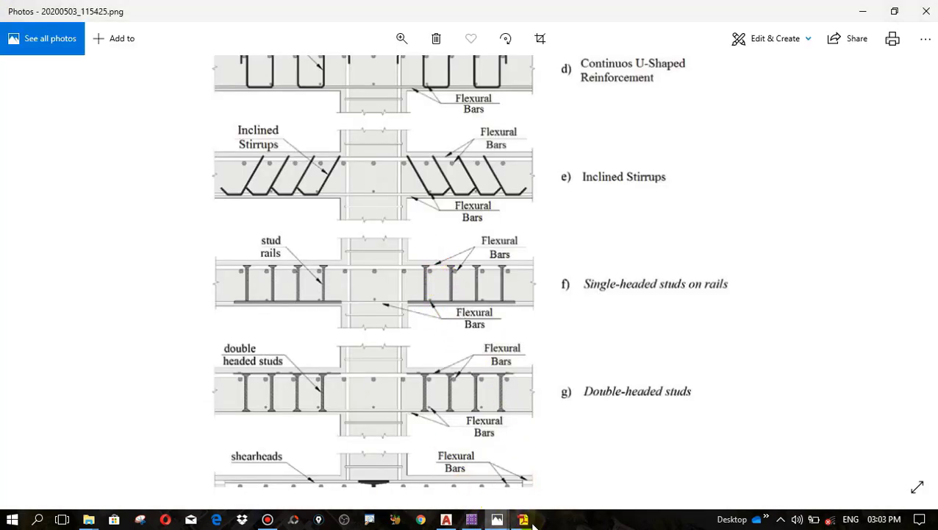
pyautogui.click(469, 521)
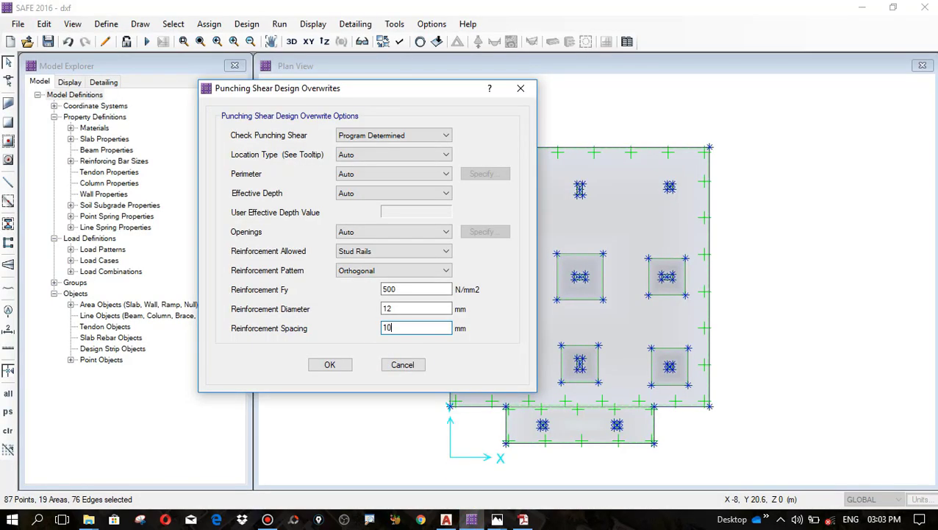
pyautogui.click(330, 364)
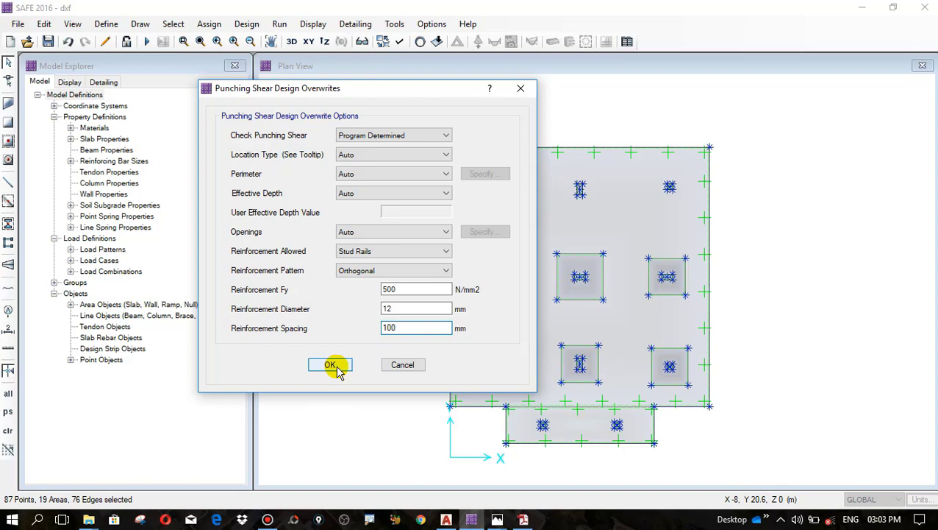
pyautogui.click(334, 365)
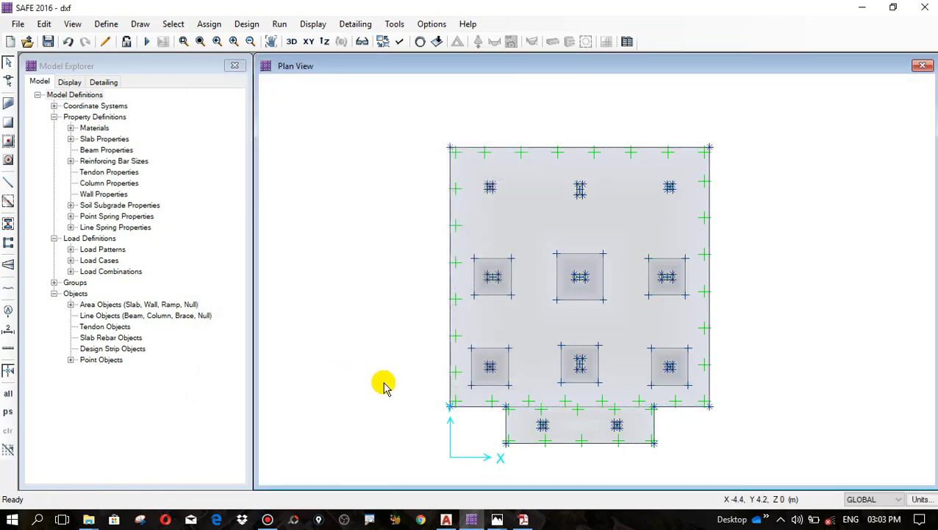
# Step: Run the analysis and design, and display the punching shear capacity ratios and shear reinforcement around the raft's upper columns
pyautogui.click(280, 26)
pyautogui.click(297, 41)
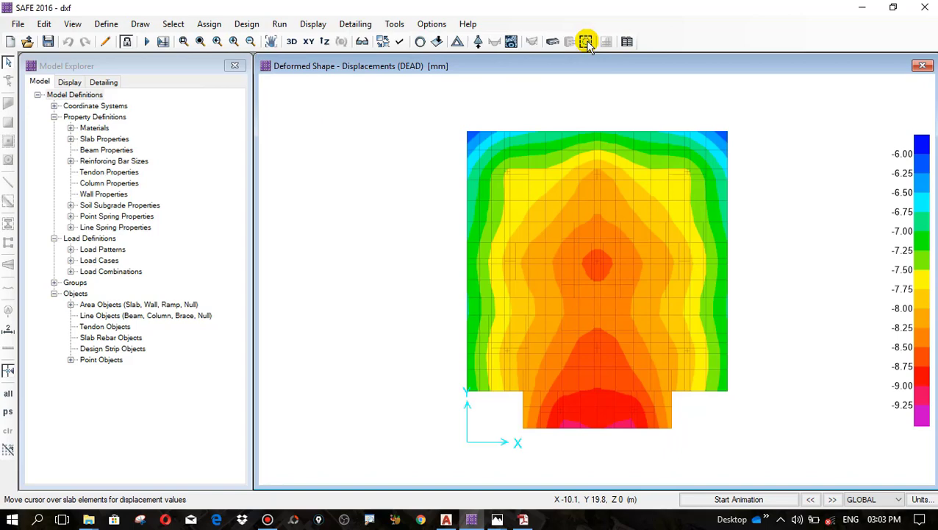
pyautogui.click(586, 42)
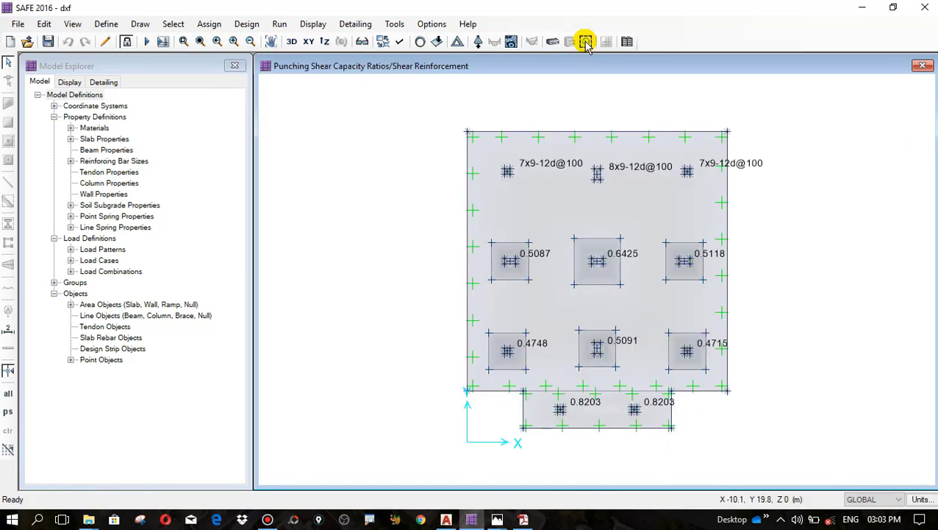
pyautogui.scroll(1, 728, 239)
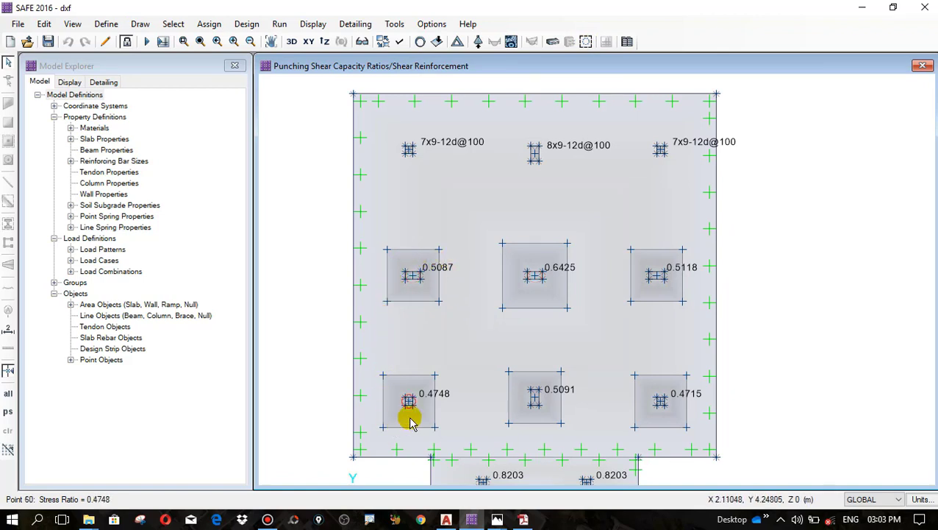
pyautogui.scroll(2, 425, 96)
pyautogui.scroll(1, 424, 97)
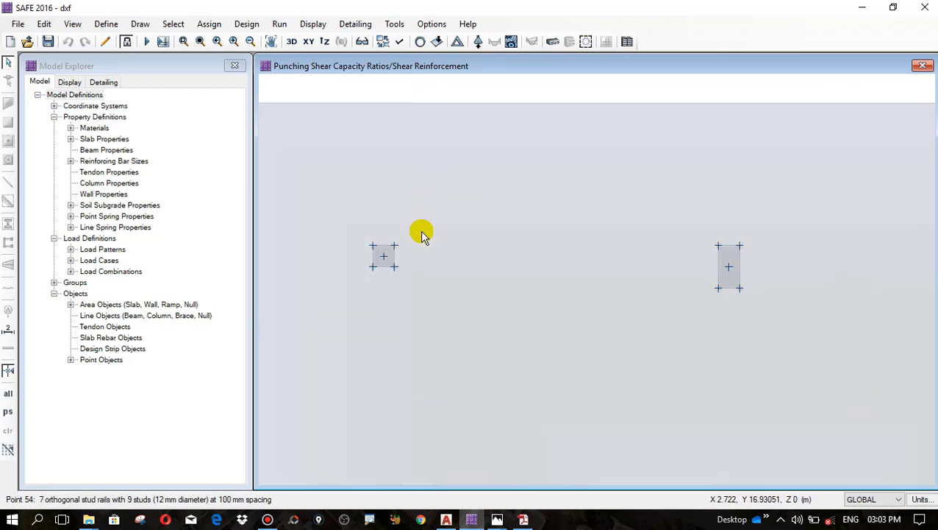
pyautogui.scroll(-2, 419, 242)
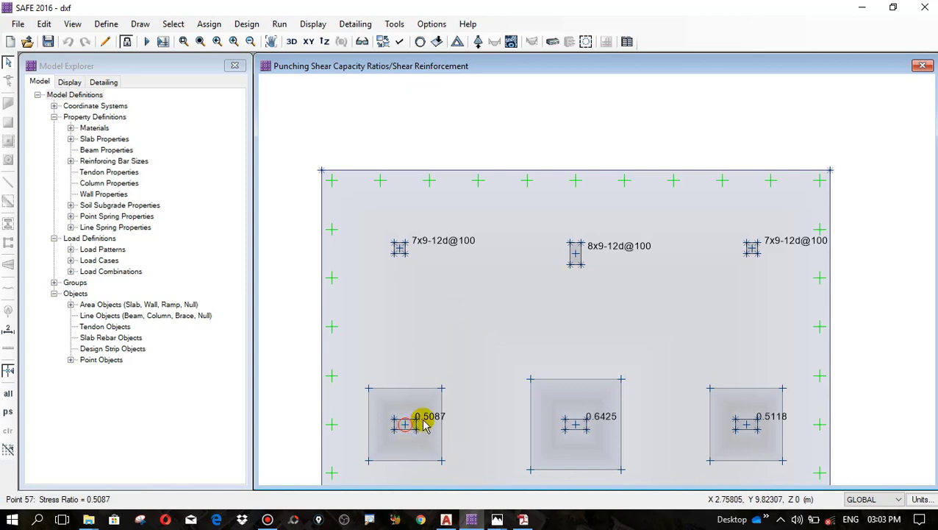
pyautogui.scroll(1, 398, 231)
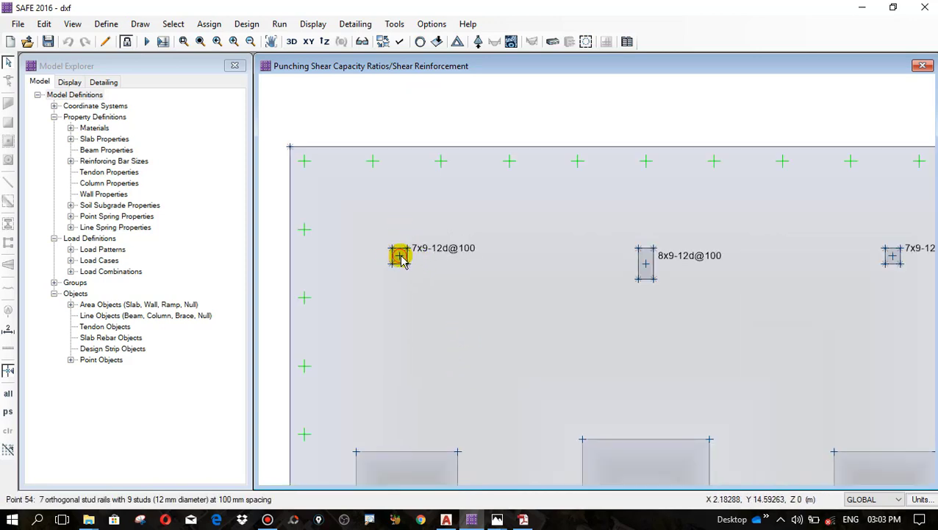
pyautogui.rightClick(401, 257)
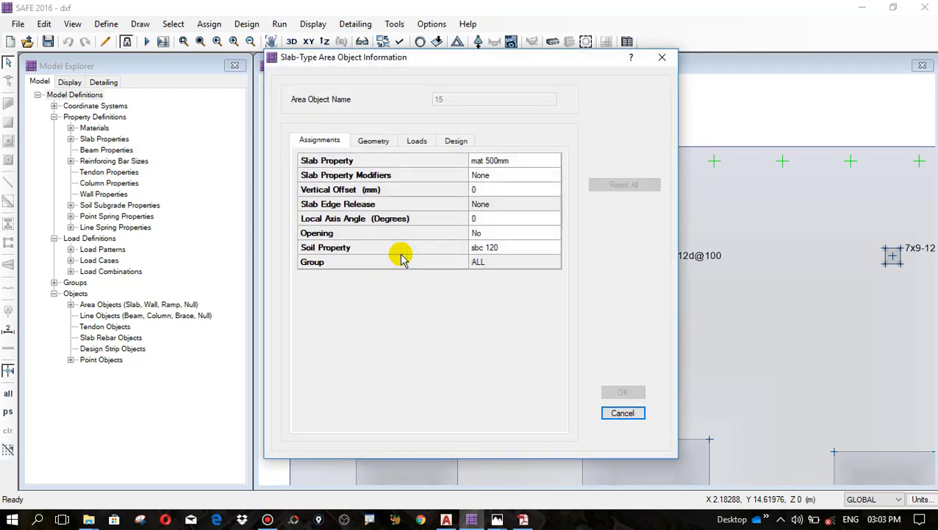
pyautogui.click(662, 57)
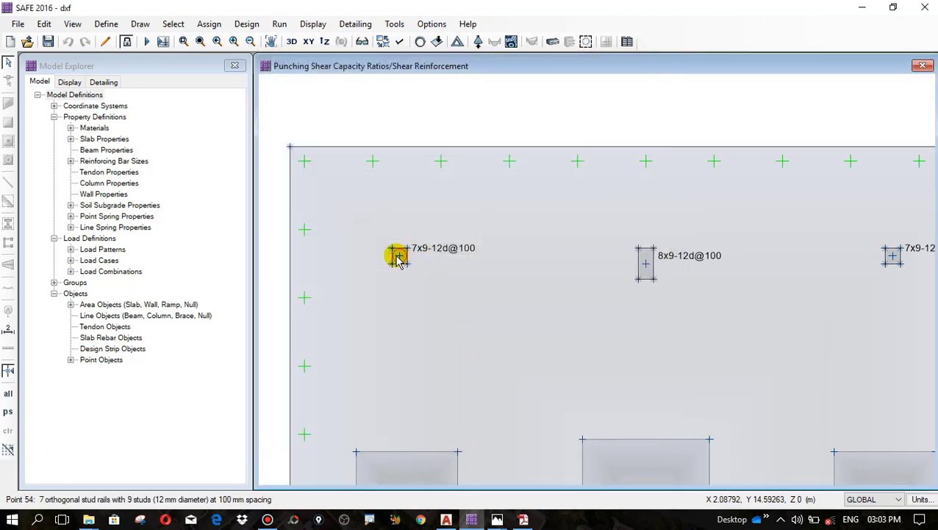
pyautogui.click(397, 259)
pyautogui.rightClick(397, 259)
pyautogui.click(666, 59)
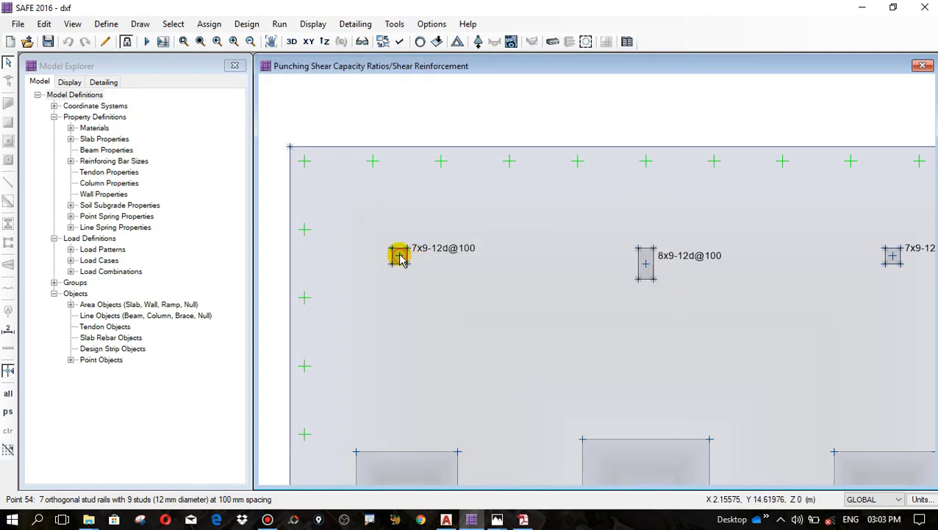
# Step: Examine the punching shear design details of the raft's upper-left column, including the load punching check and stud reinforcement design, and close the report
pyautogui.rightClick(399, 259)
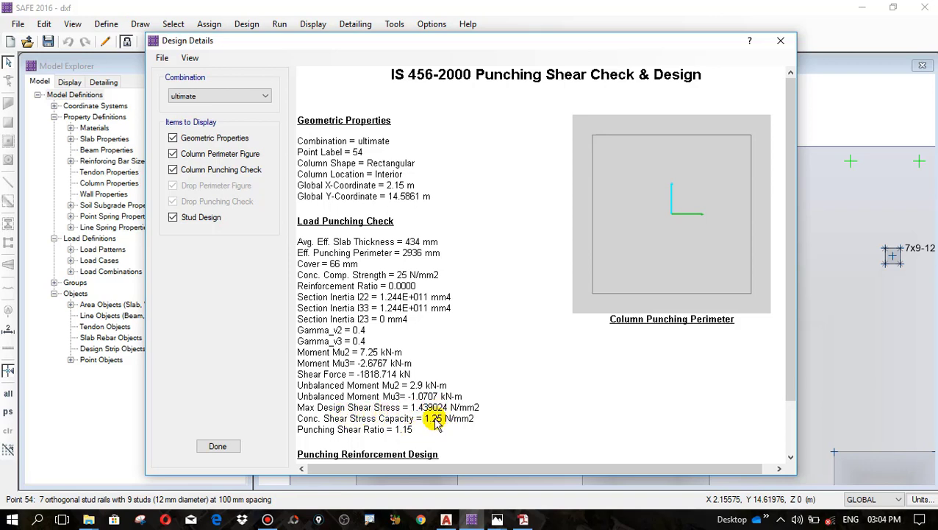
pyautogui.moveTo(539, 51); pyautogui.dragTo(607, 405)
pyautogui.moveTo(487, 395); pyautogui.dragTo(448, 17)
pyautogui.scroll(-3, 502, 293)
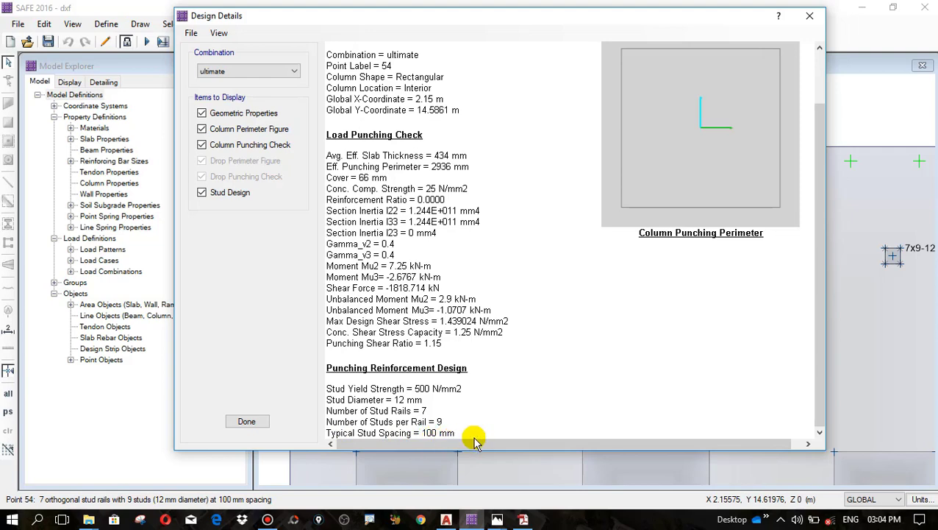
pyautogui.click(809, 16)
pyautogui.scroll(-3, 383, 207)
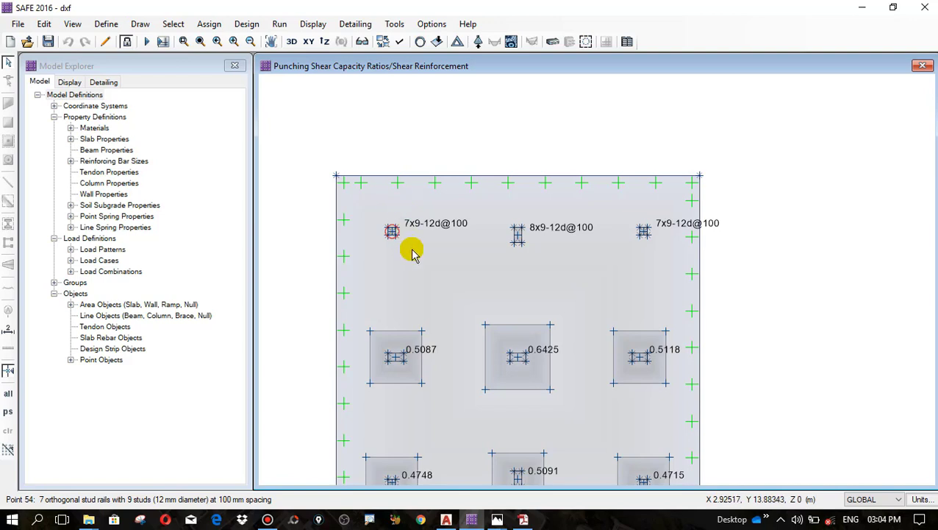
pyautogui.scroll(2, 413, 253)
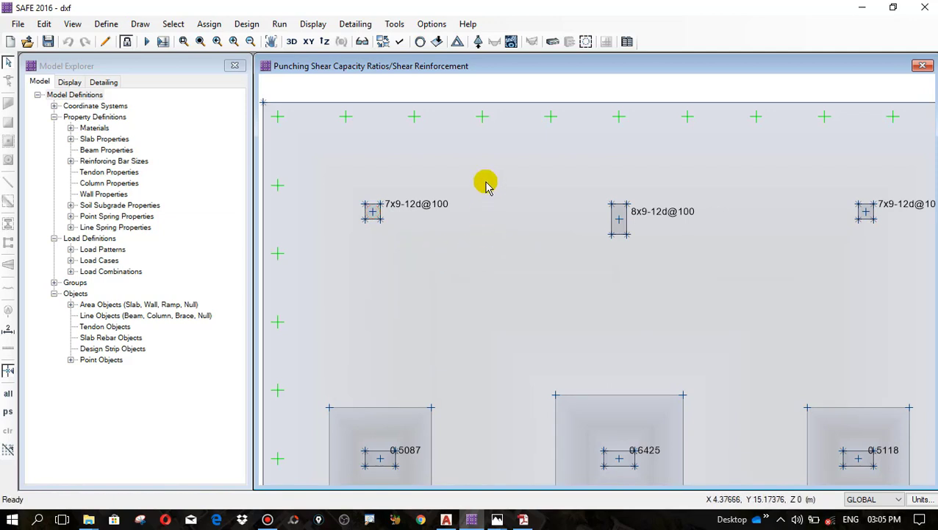
pyautogui.scroll(-1, 484, 180)
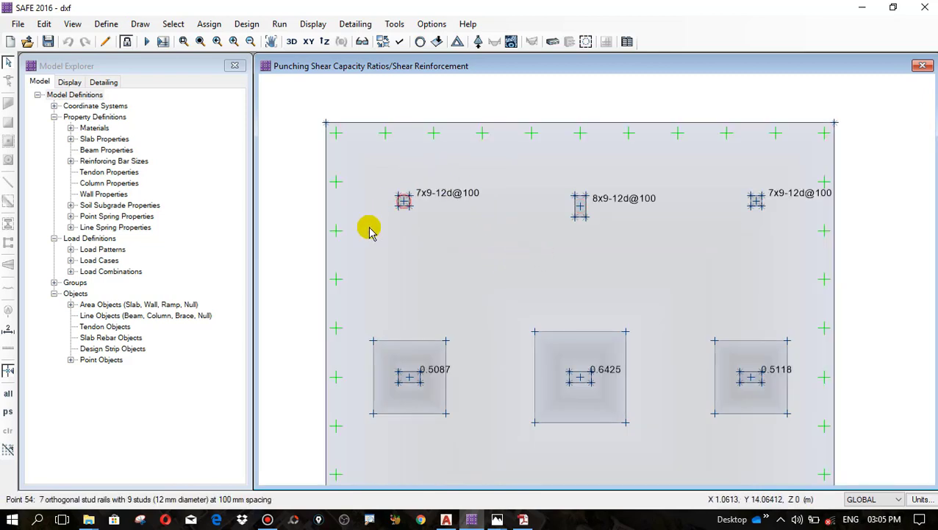
pyautogui.scroll(1, 390, 211)
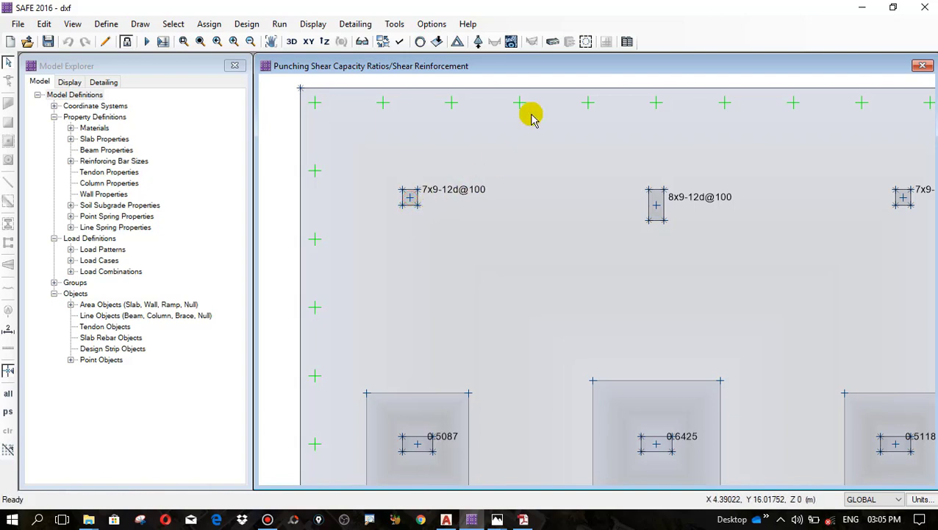
pyautogui.scroll(-1, 319, 83)
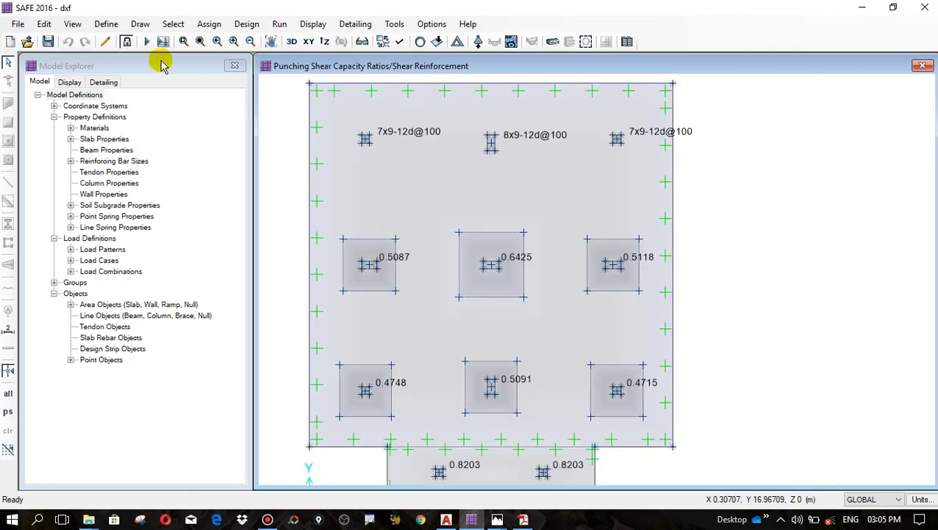
# Step: Unlock the model, deleting its results, and set the allowed punching reinforcement to No for the whole raft
pyautogui.click(126, 43)
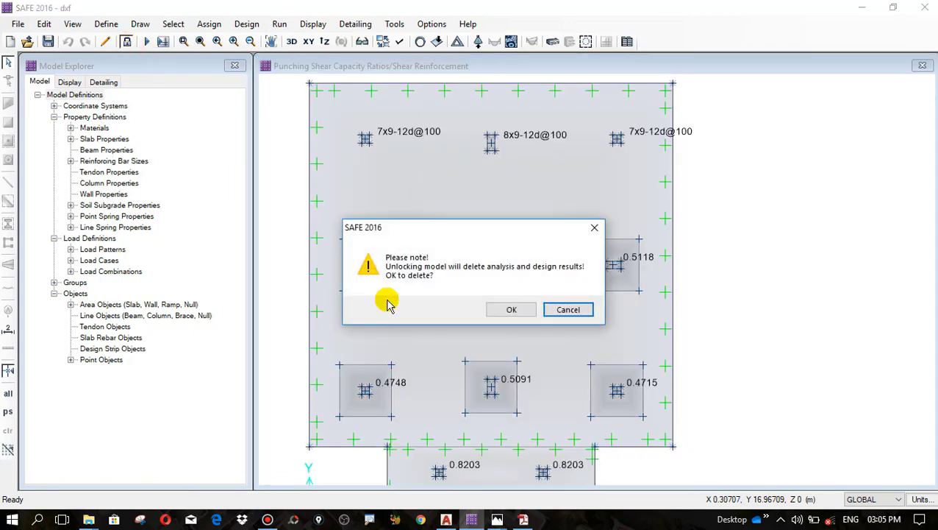
pyautogui.click(500, 311)
pyautogui.scroll(-2, 582, 299)
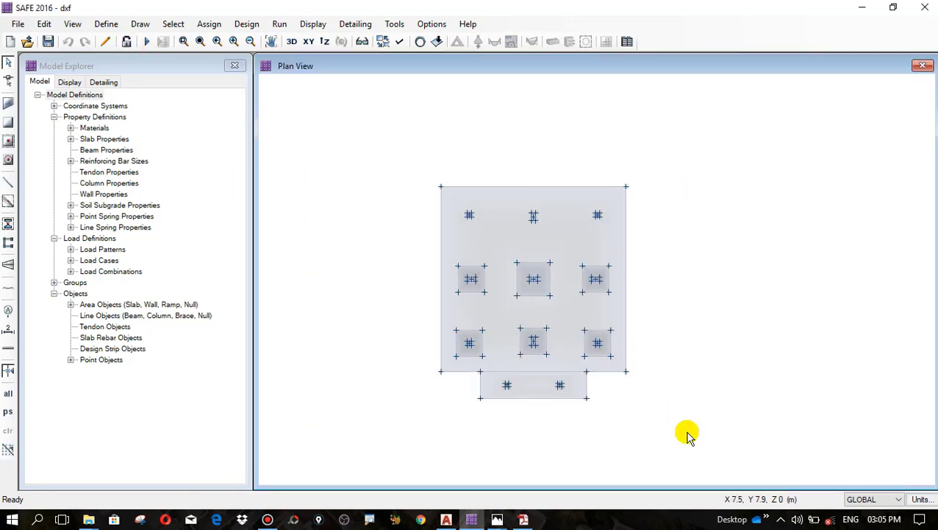
pyautogui.moveTo(692, 447); pyautogui.dragTo(390, 112)
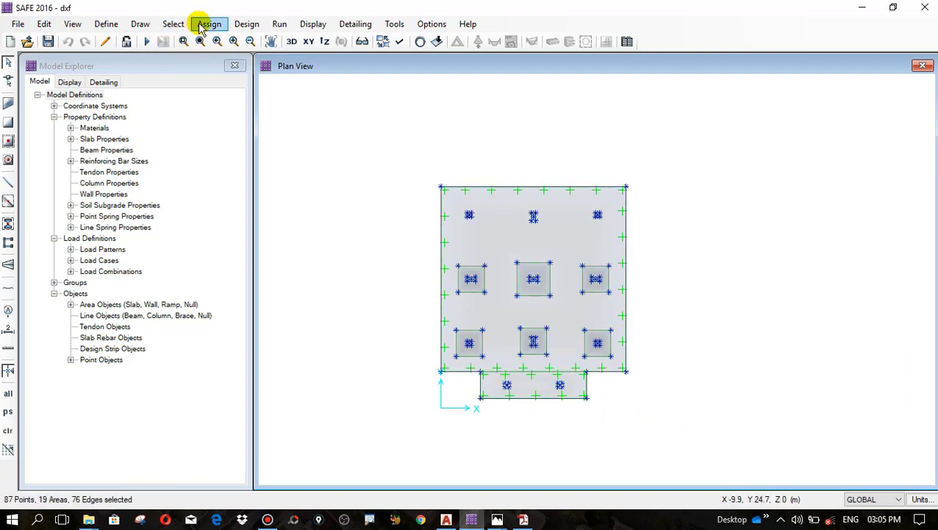
pyautogui.click(246, 24)
pyautogui.click(294, 108)
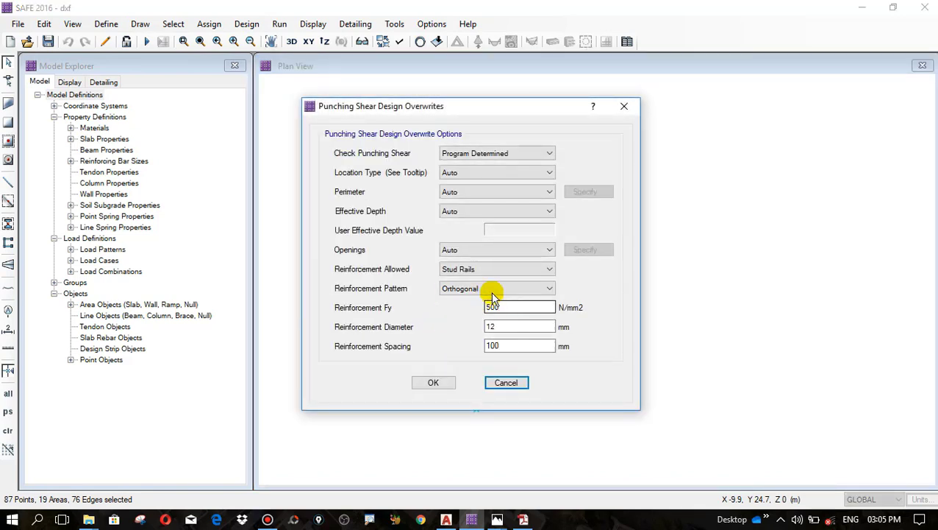
pyautogui.click(450, 269)
pyautogui.click(454, 281)
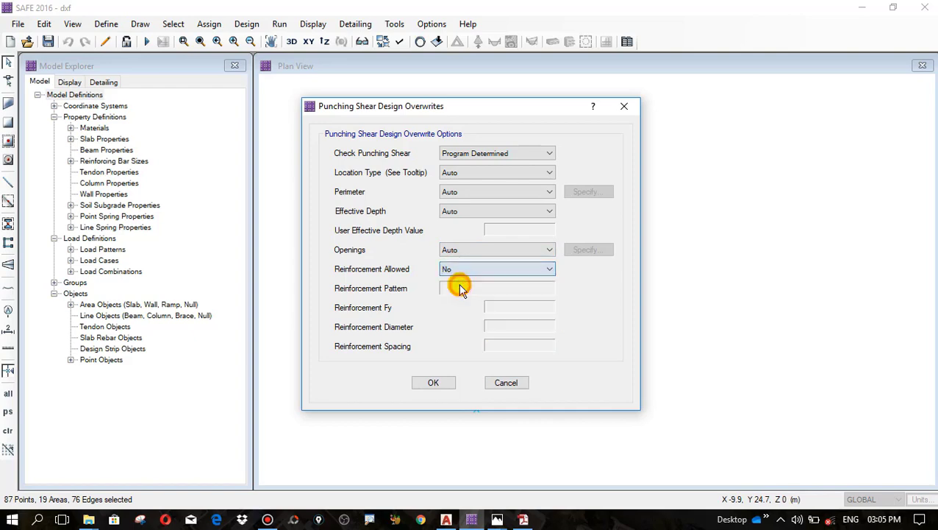
pyautogui.click(436, 383)
pyautogui.scroll(2, 514, 252)
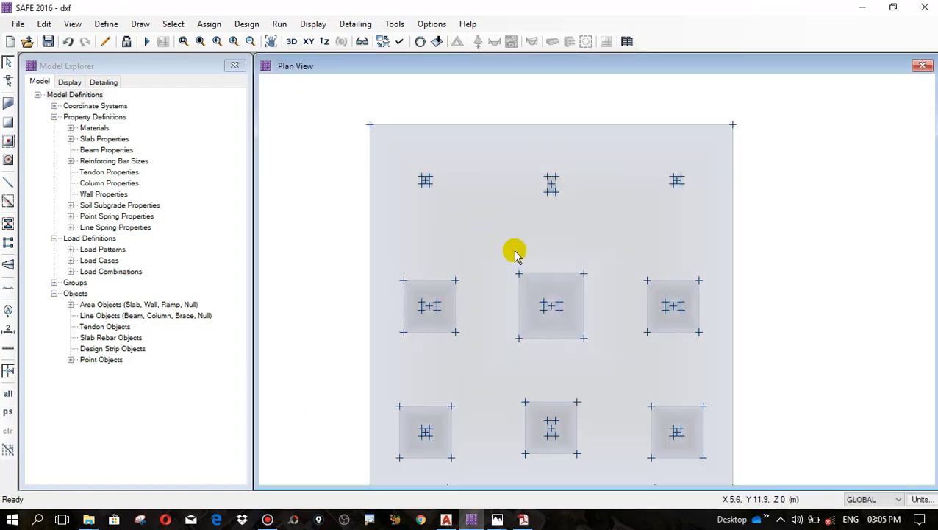
pyautogui.scroll(2, 521, 186)
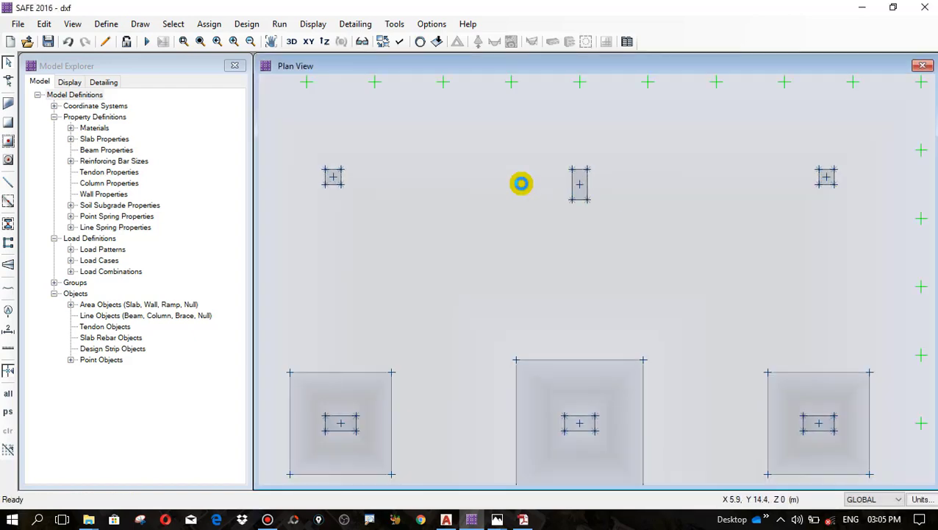